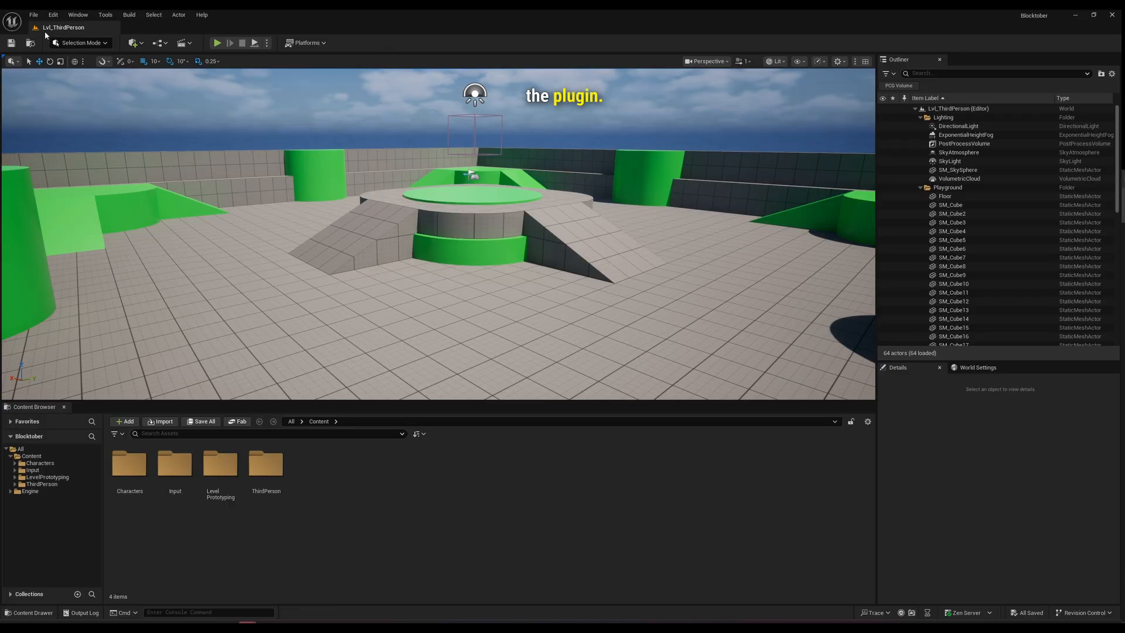
Search the plugin list for "pcg" and check whether the Procedural Content Generation Framework (PCG) is enabled.
click(53, 15)
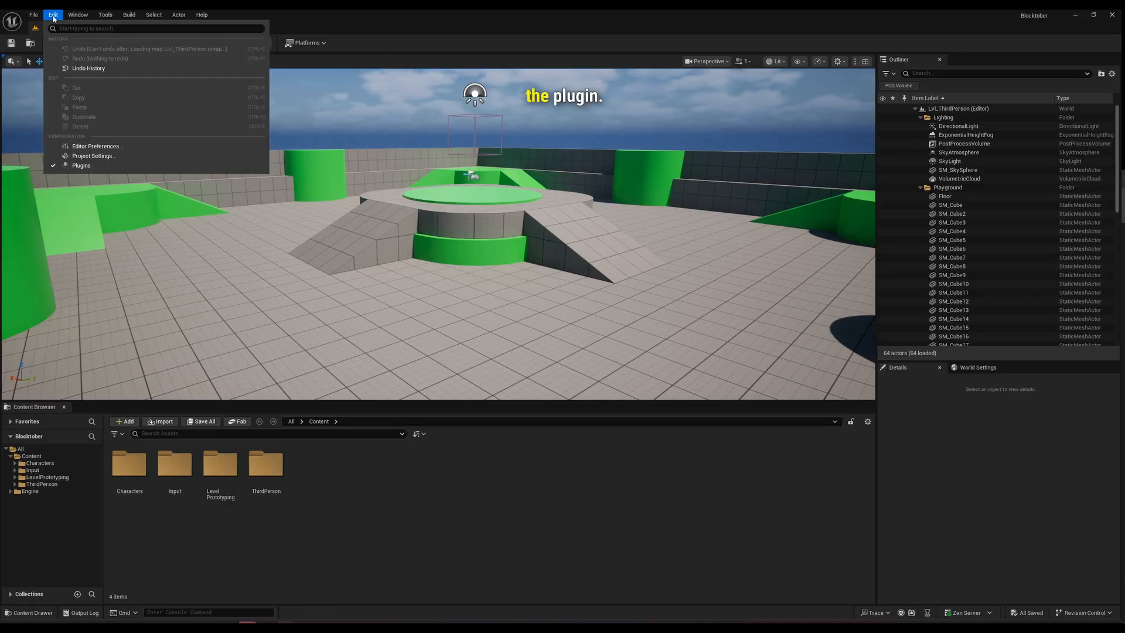
click(81, 165)
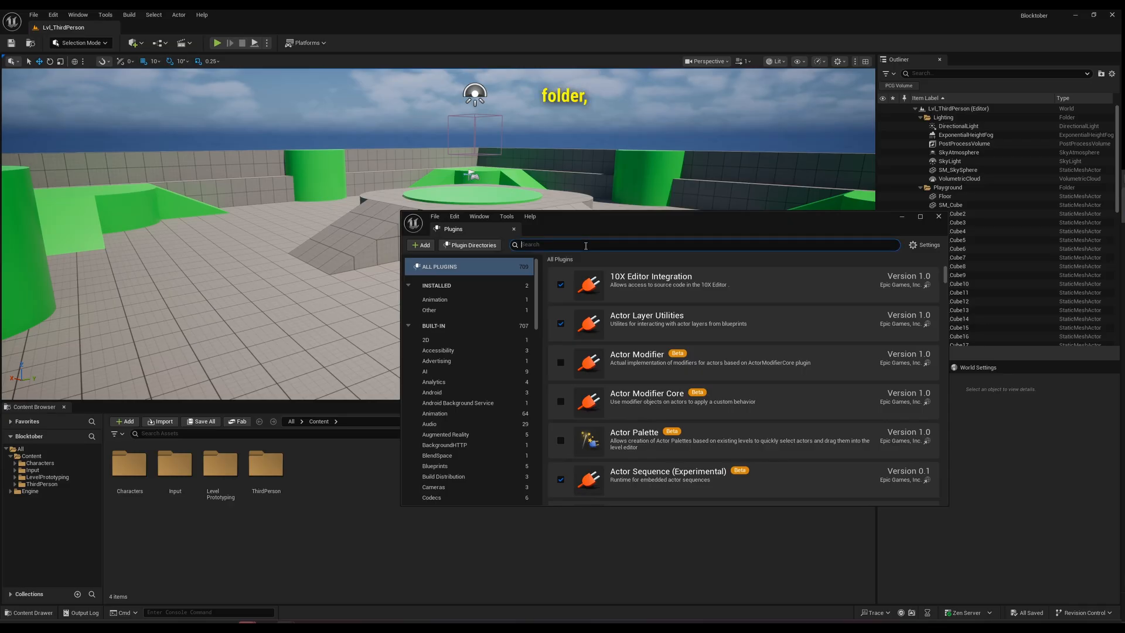
text(pcg)
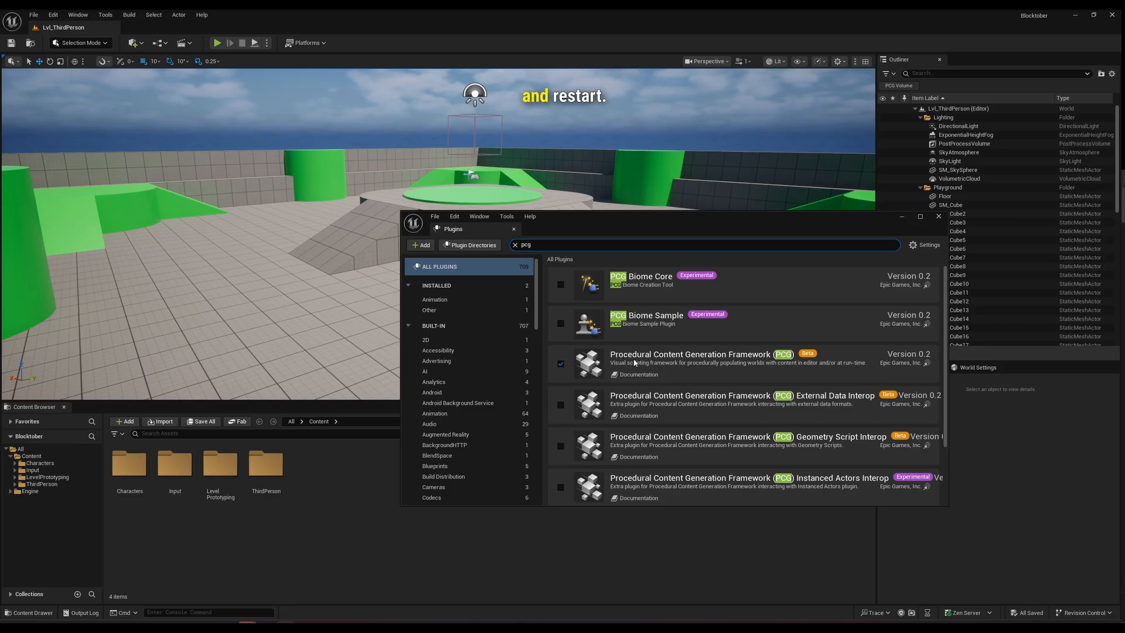
click(938, 216)
right_click(385, 492)
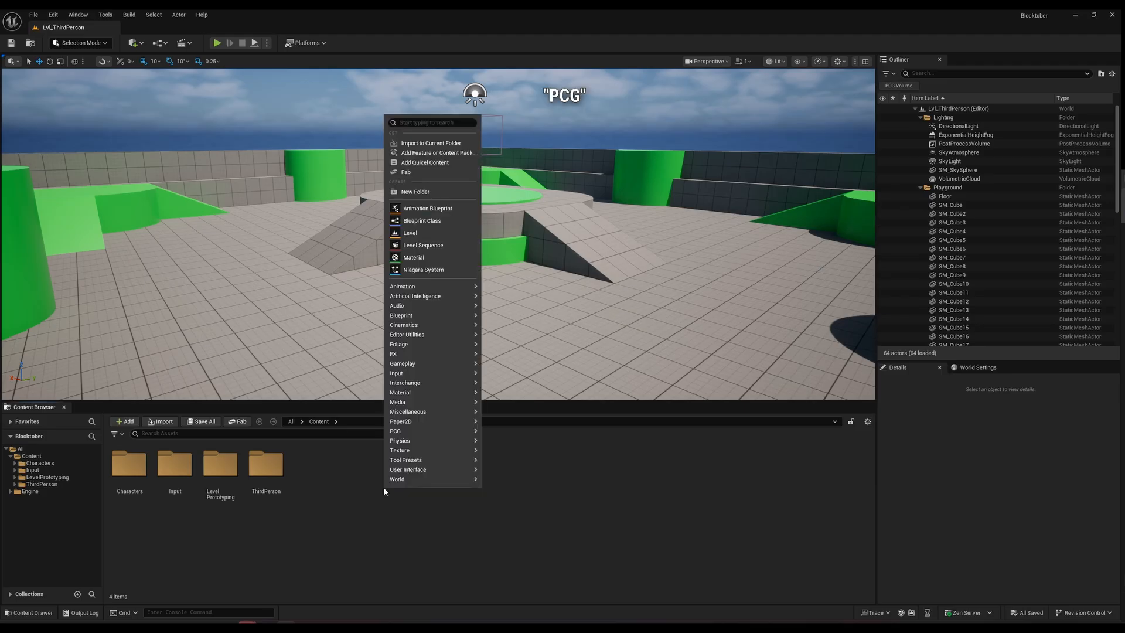
mouse_move(411, 431)
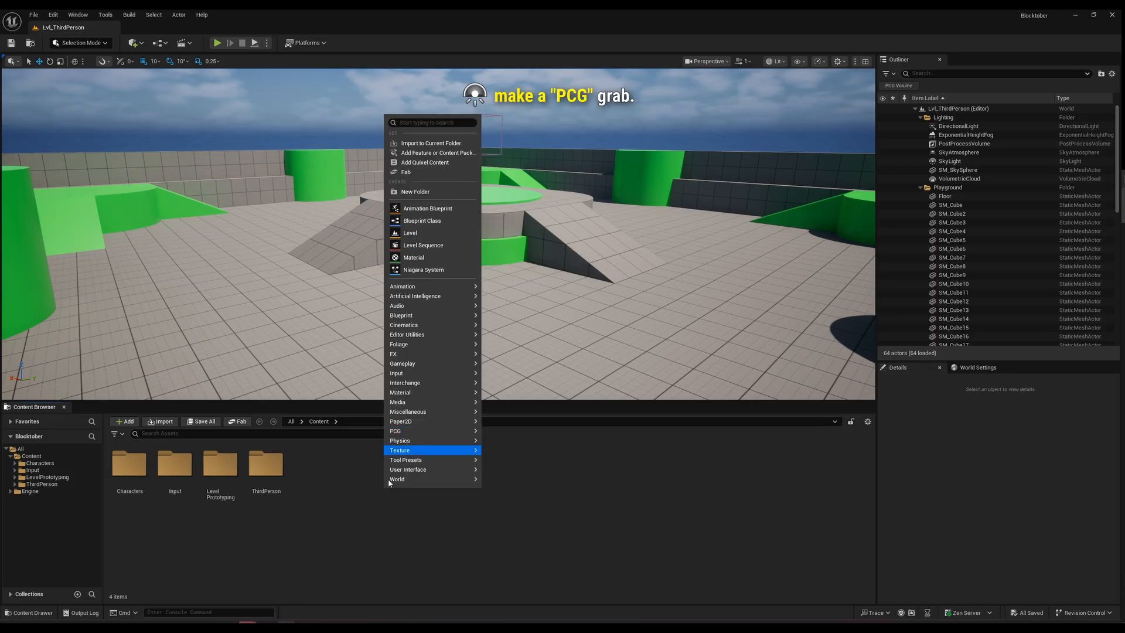
click(354, 505)
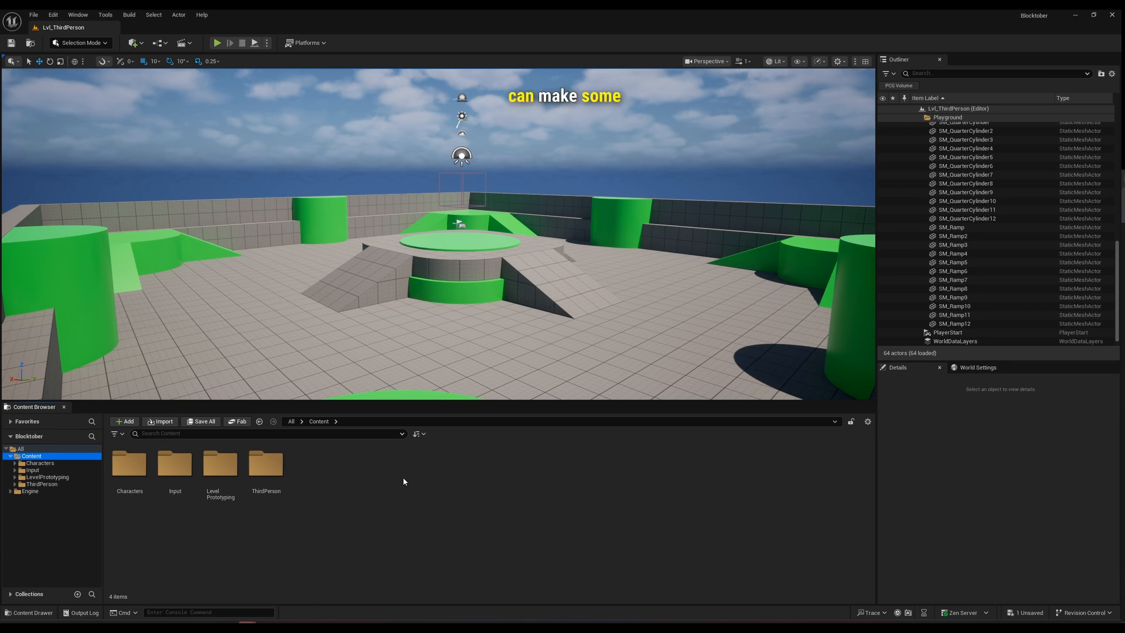
Switch to Modeling mode and use CubeGrid to mark a 400 by 600 area on the floor, pulled up one 100-unit block.
click(82, 44)
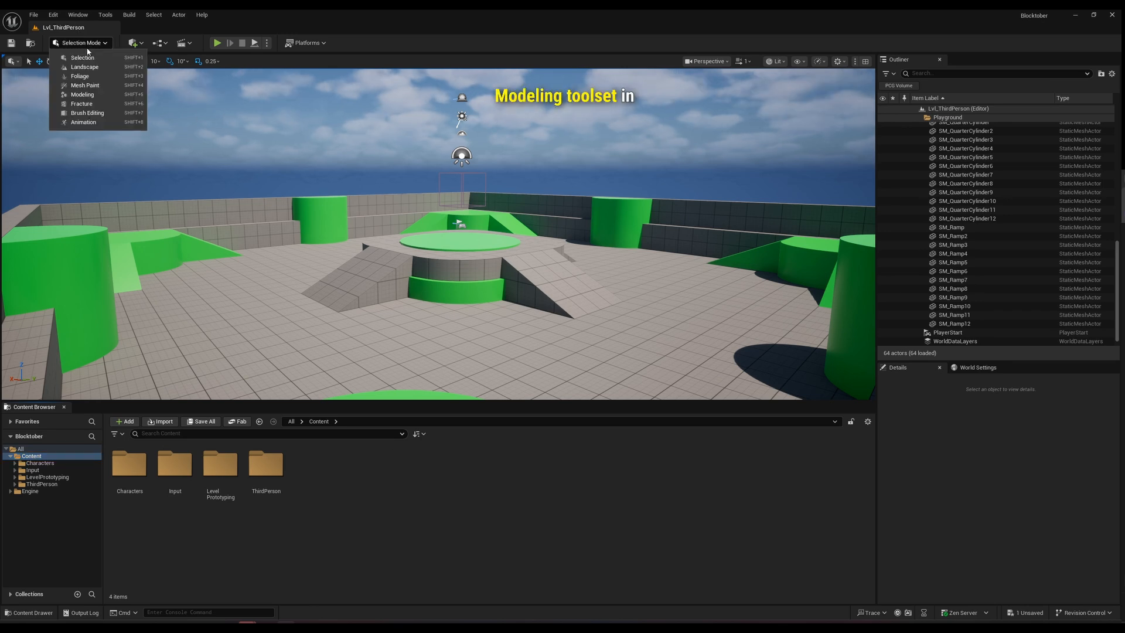
click(100, 96)
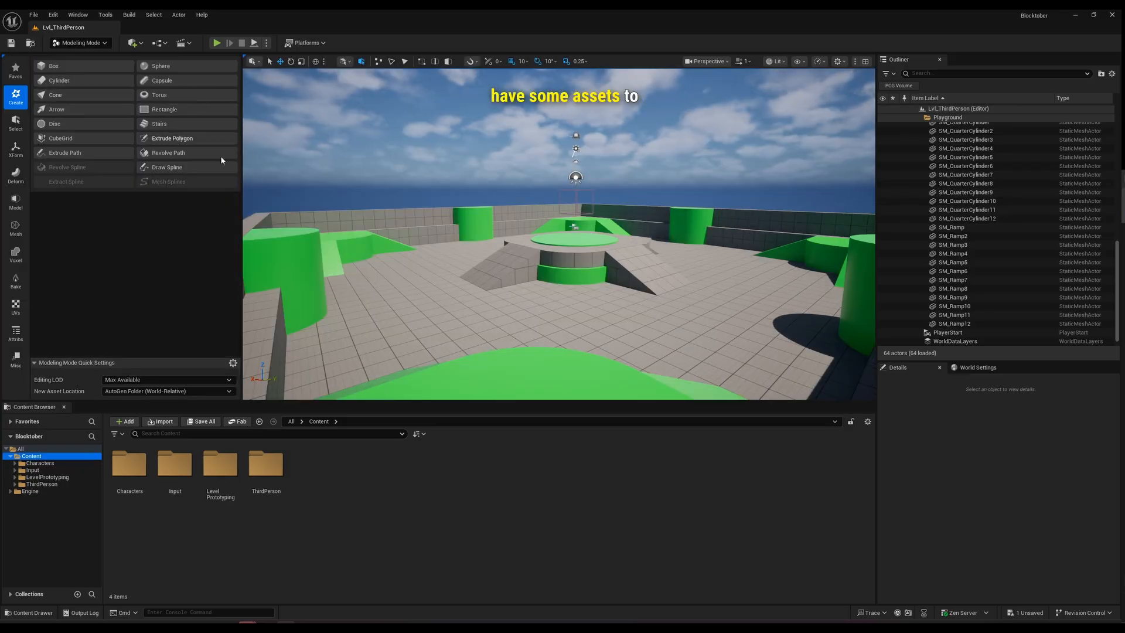
click(77, 139)
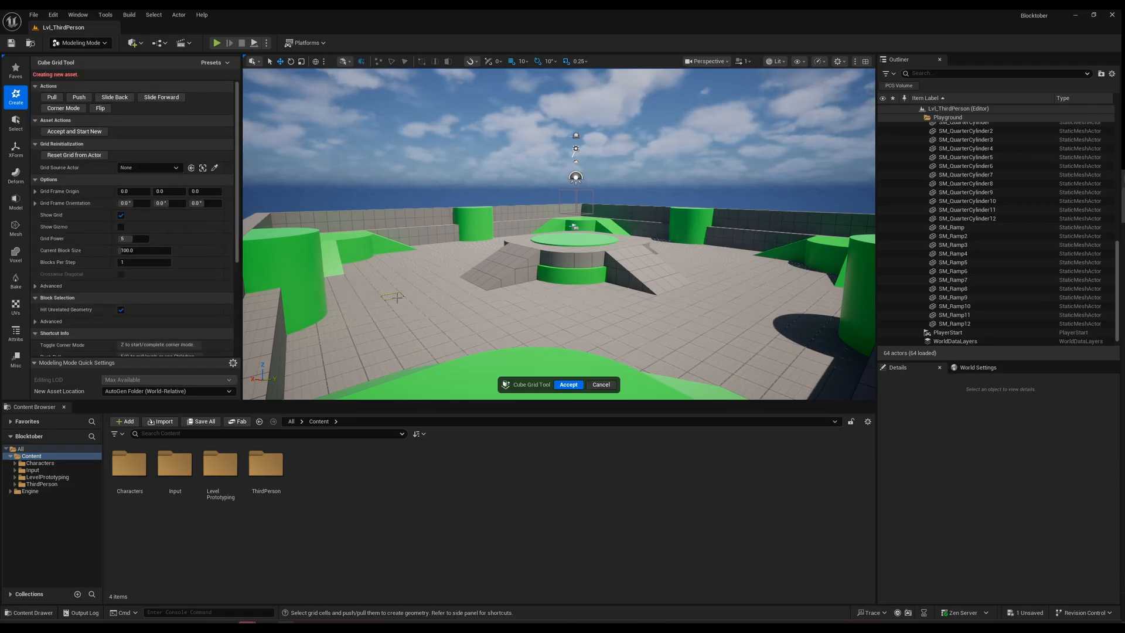
drag(375, 300, 465, 312)
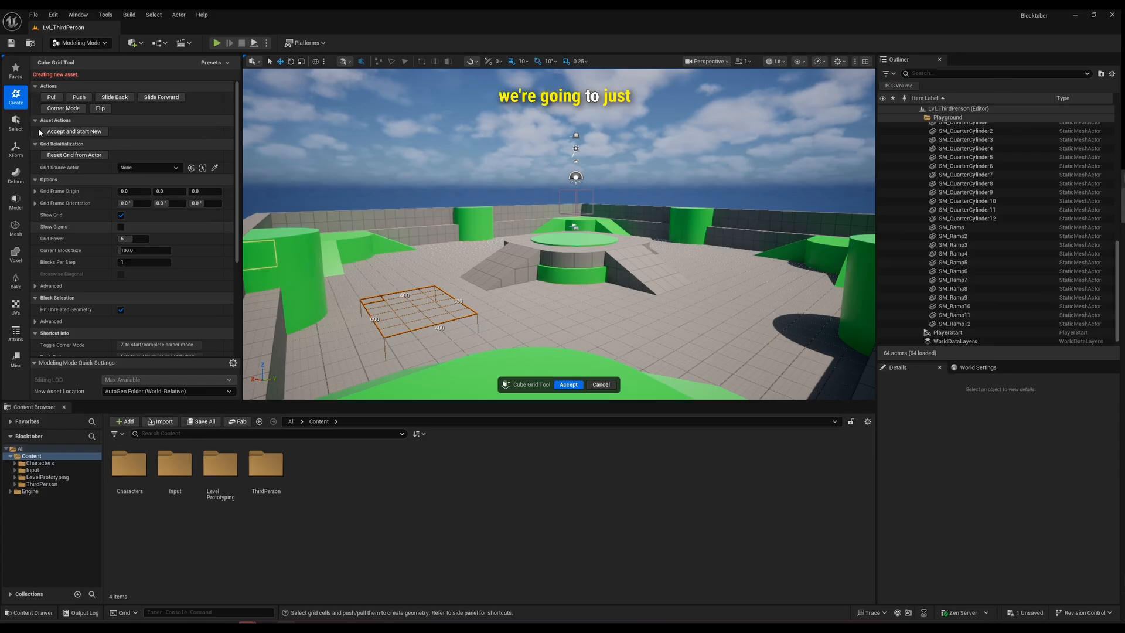
click(52, 97)
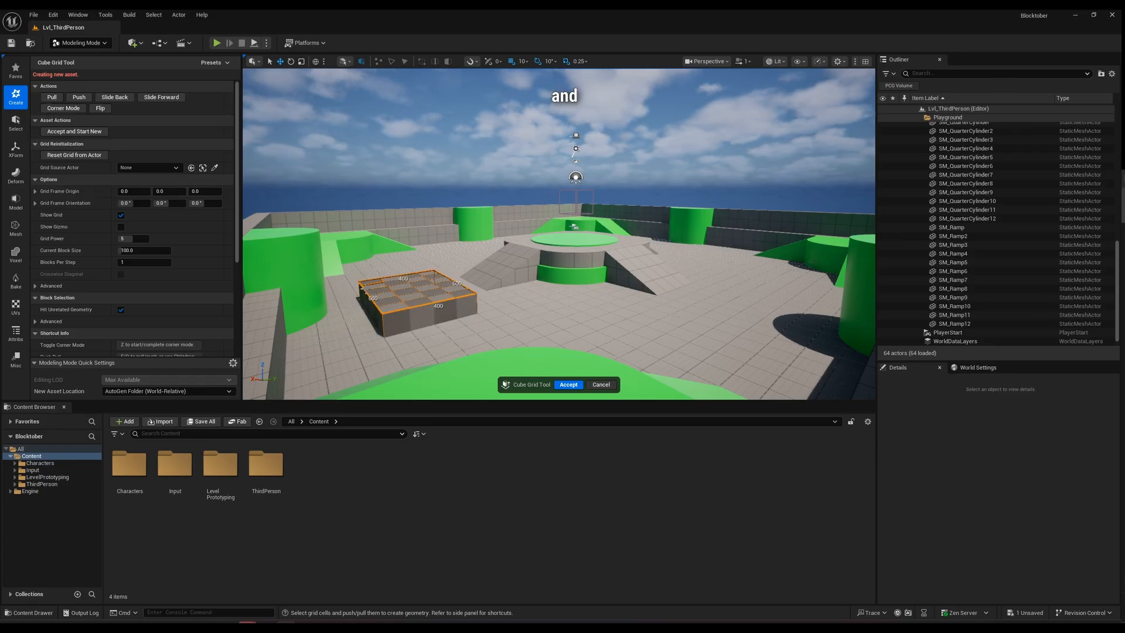
Raise the 100 by 600 row of cells along one long edge of the slab by three blocks to form a wall.
drag(366, 282, 378, 307)
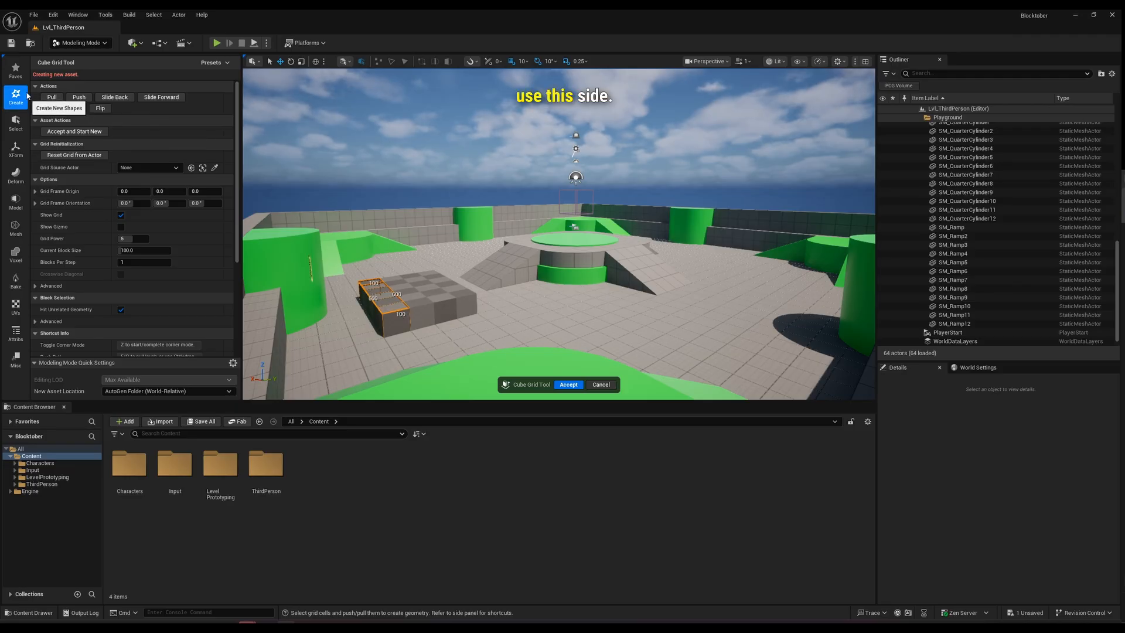
click(52, 98)
click(52, 98)
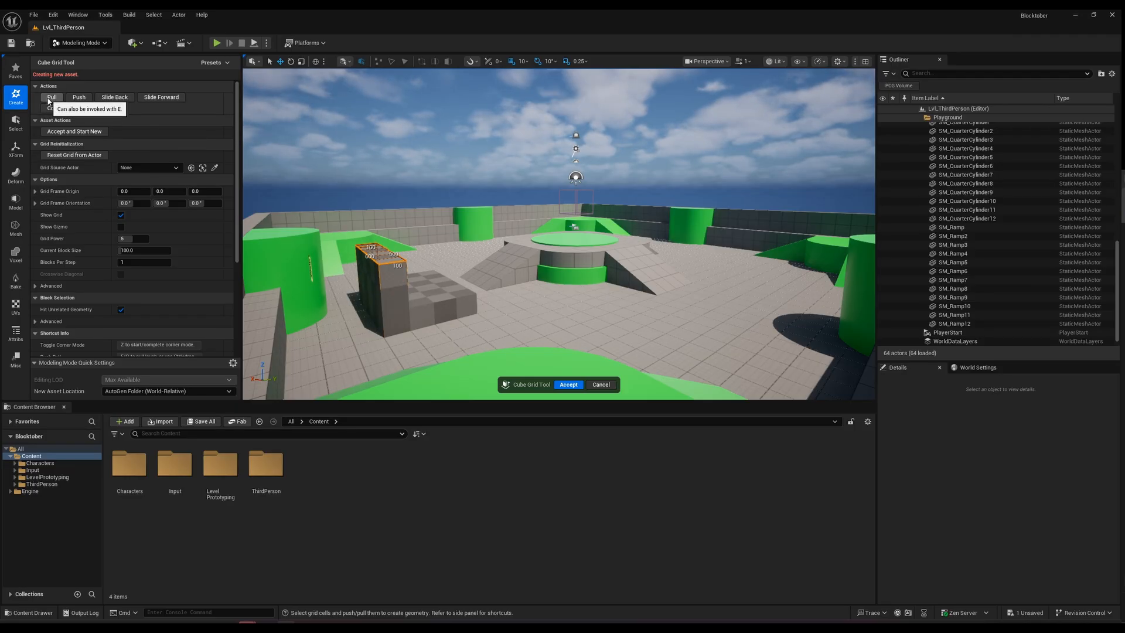
click(51, 98)
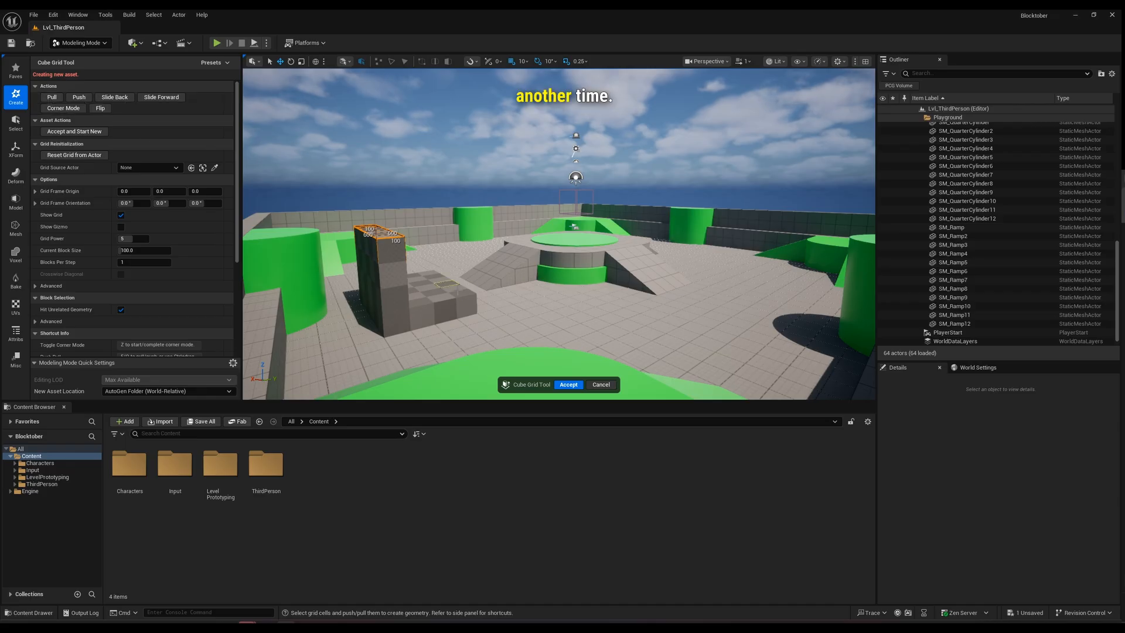
Extend the slab by two blocks from its long side face opposite the wall.
right_drag(490, 305, 331, 317)
key(d)
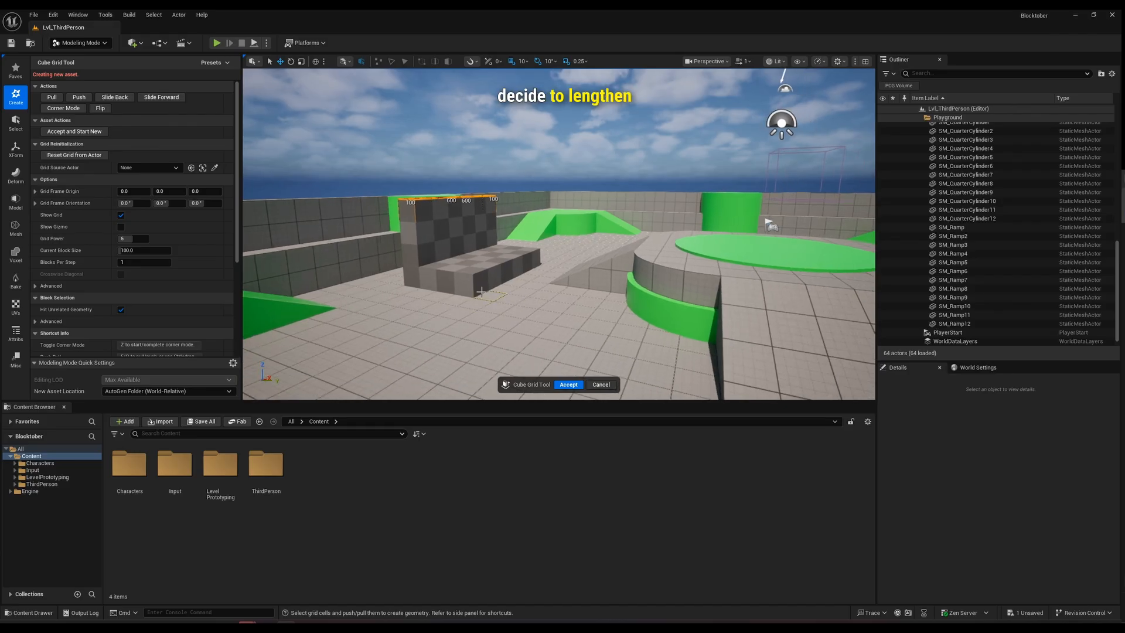
drag(481, 284, 536, 264)
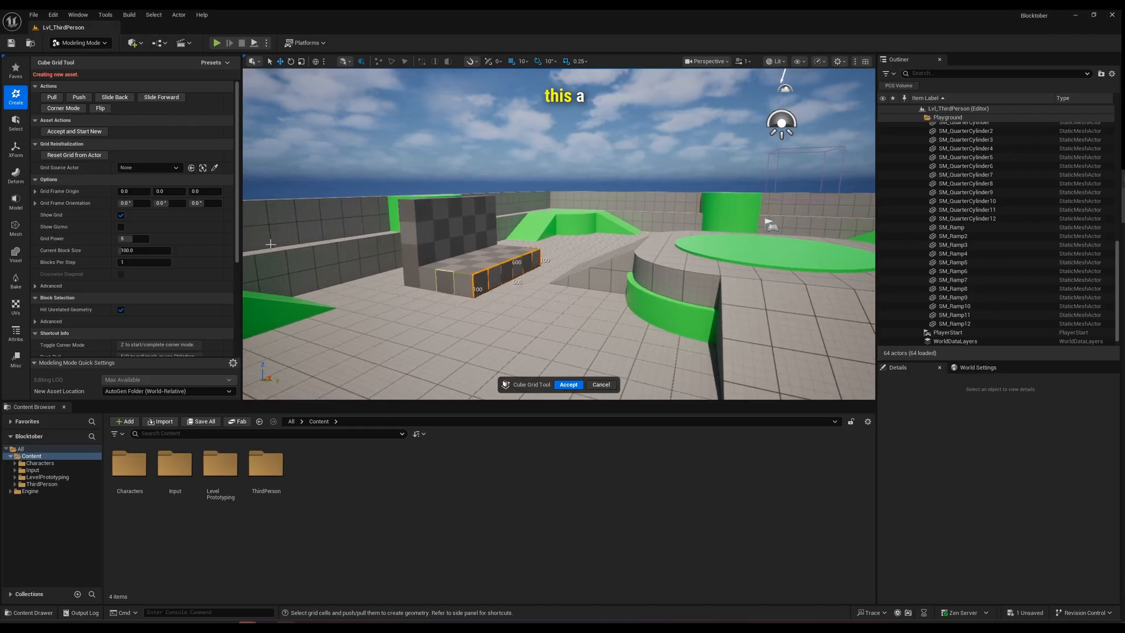
click(53, 97)
click(52, 98)
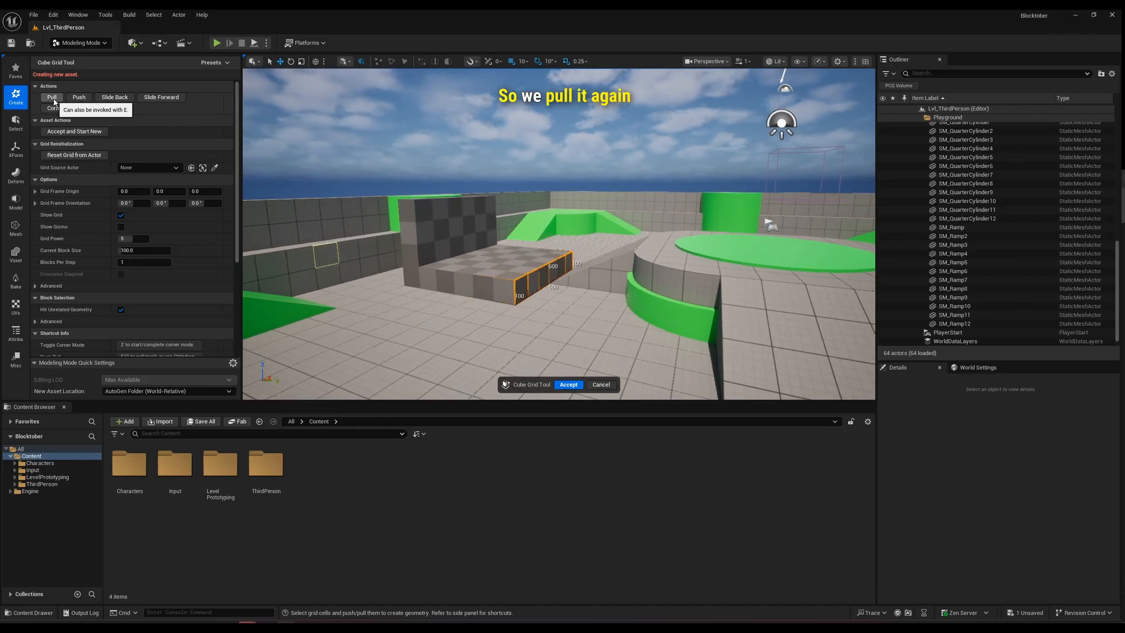
Raise the 100 by 600 row along the slab's extended edge into a second wall matching the first wall's height.
key(a)
right_drag(504, 291, 570, 325)
key(e)
drag(576, 293, 561, 248)
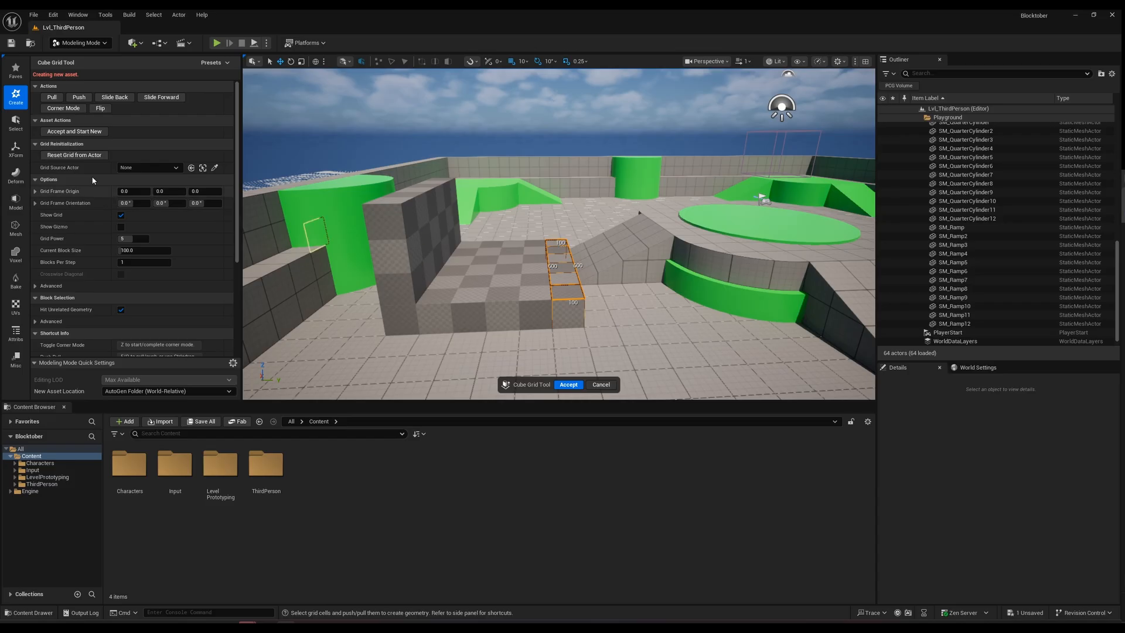
click(51, 97)
click(51, 97)
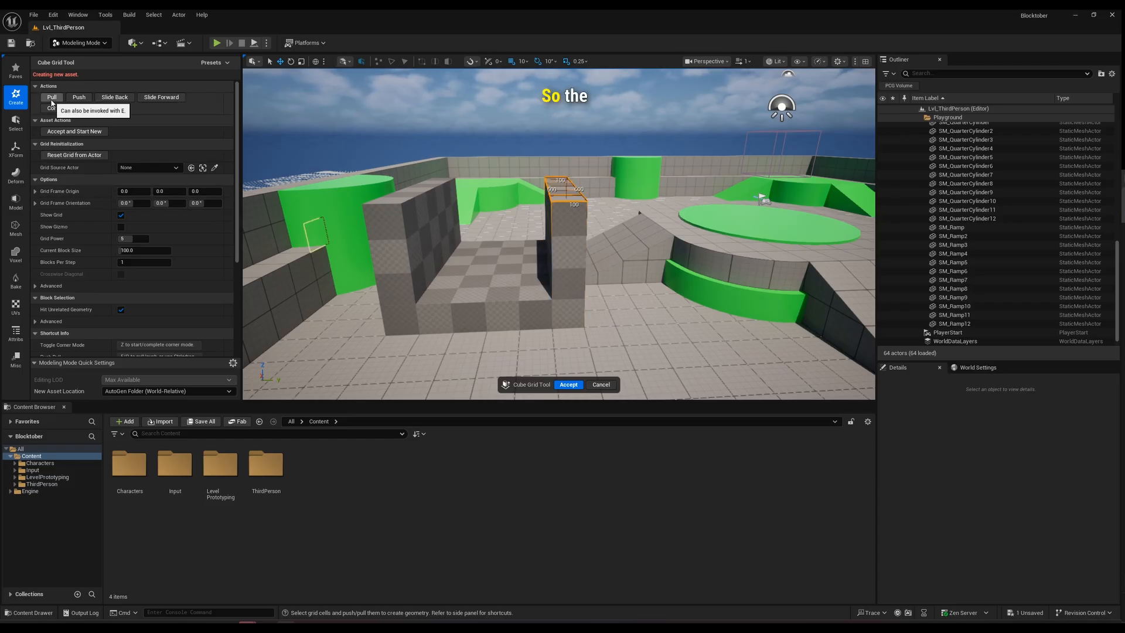
Raise the top of the second wall by one more block.
key(f)
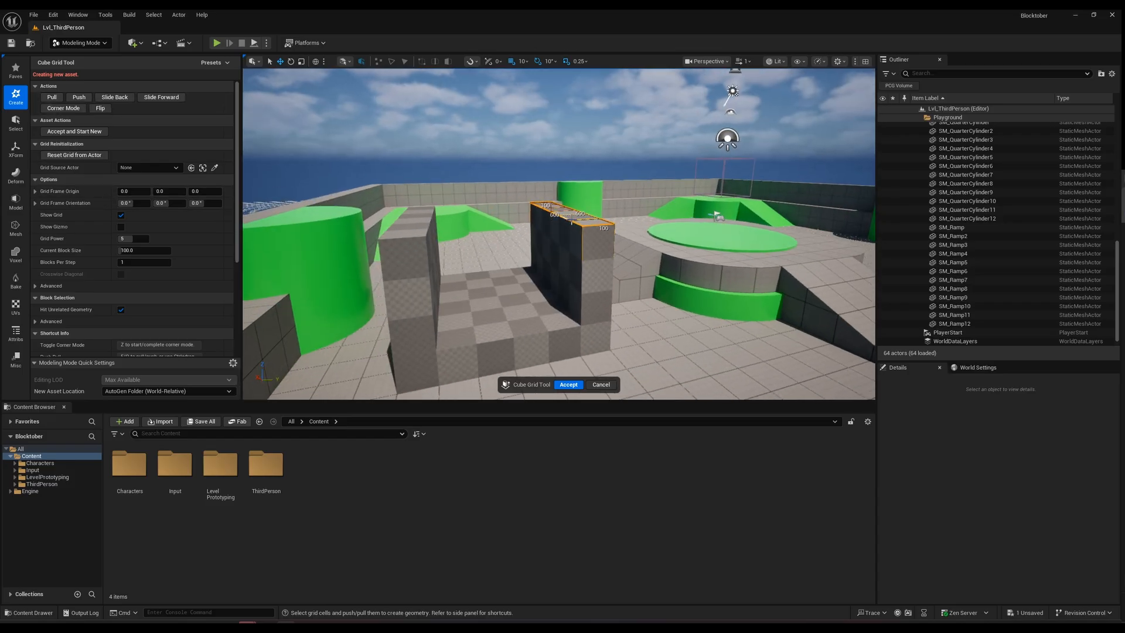
drag(585, 223, 551, 206)
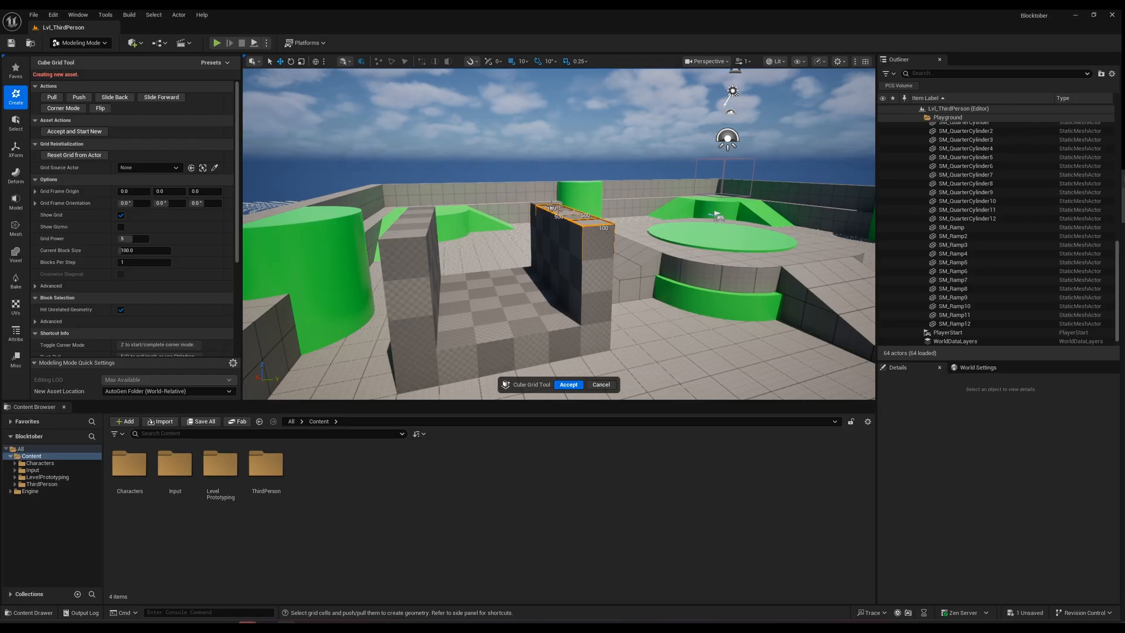
click(52, 97)
Pull the upper inner face of the second wall five blocks across, forming a roof over the opposite wall.
drag(578, 218, 534, 200)
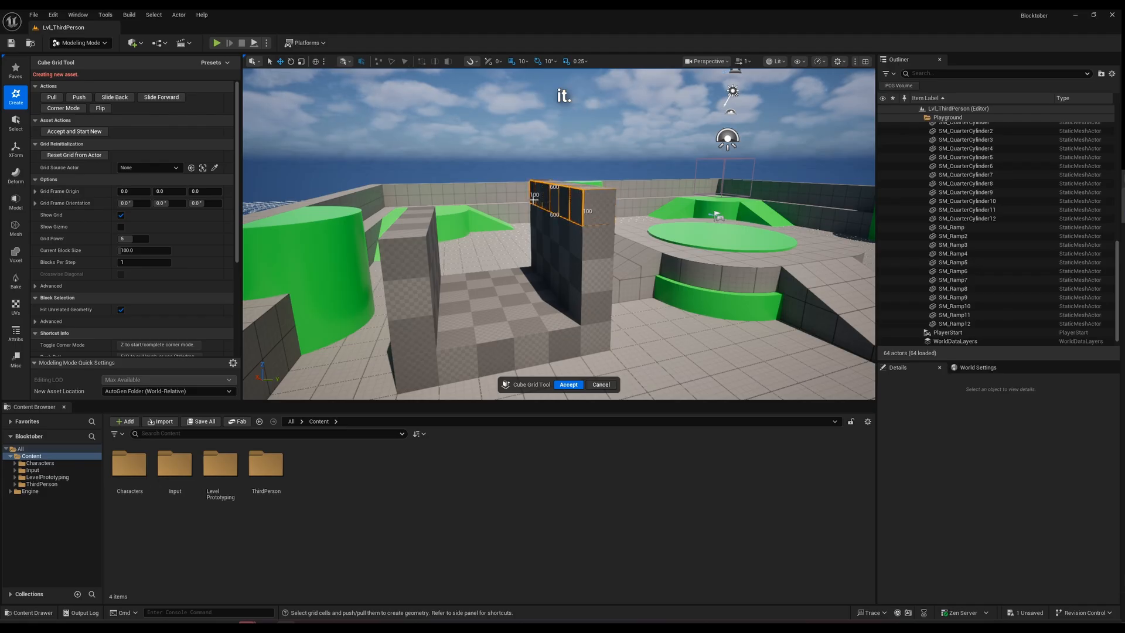
click(52, 97)
click(52, 98)
click(52, 97)
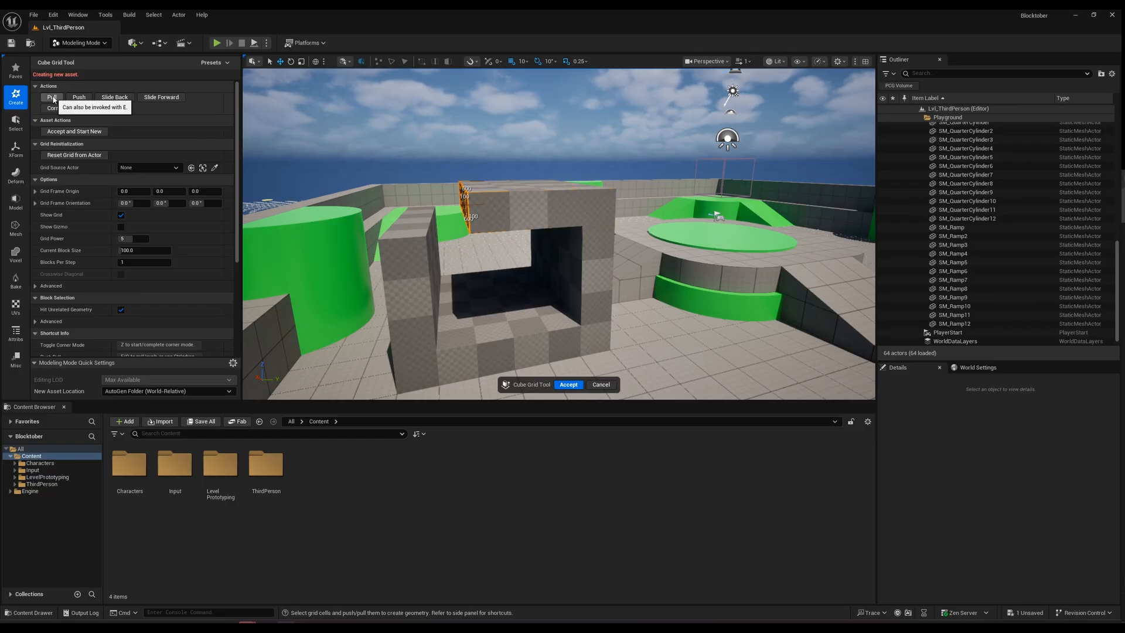
click(52, 98)
click(52, 98)
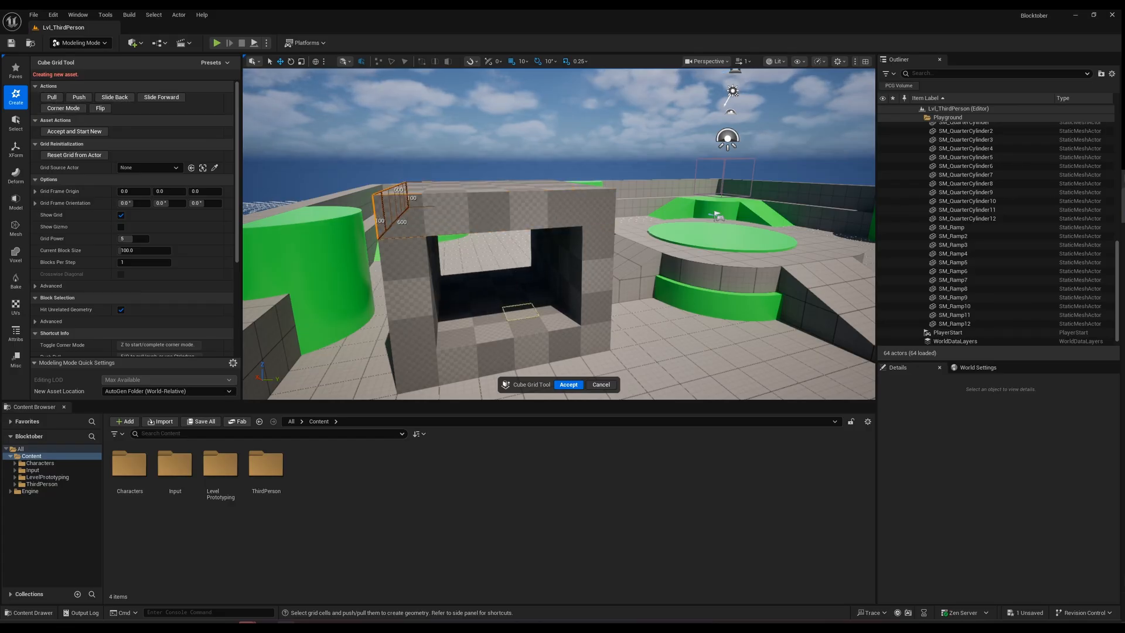
Select the slab's 400 by 100 front face below the opening and enter Corner Mode with its two lower corners selected.
mouse_move(531, 329)
right_down()
mouse_move(572, 329)
mouse_move(490, 293)
mouse_move(525, 305)
mouse_move(496, 306)
mouse_move(498, 296)
mouse_move(505, 337)
mouse_move(435, 346)
mouse_move(404, 331)
mouse_move(542, 325)
right_up()
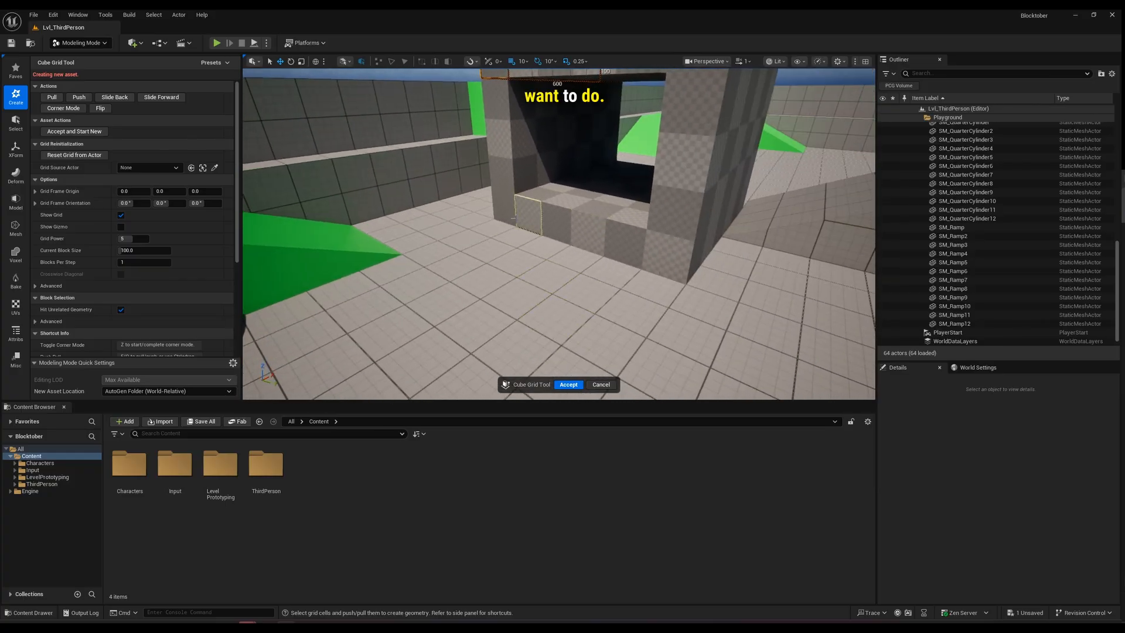
drag(528, 214, 628, 230)
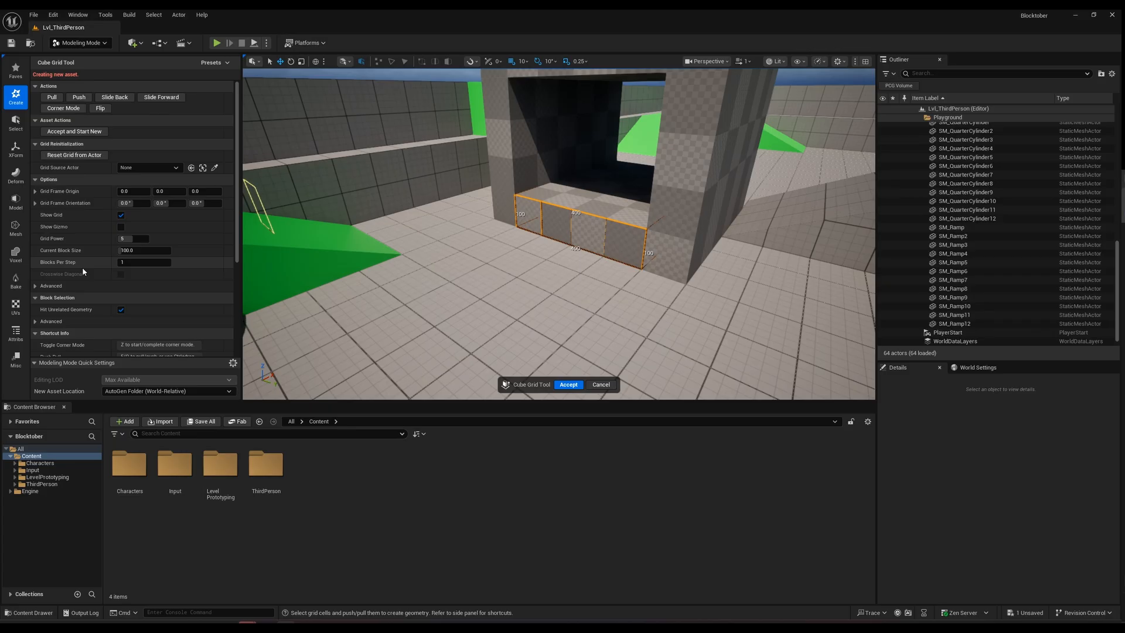
click(159, 100)
click(121, 99)
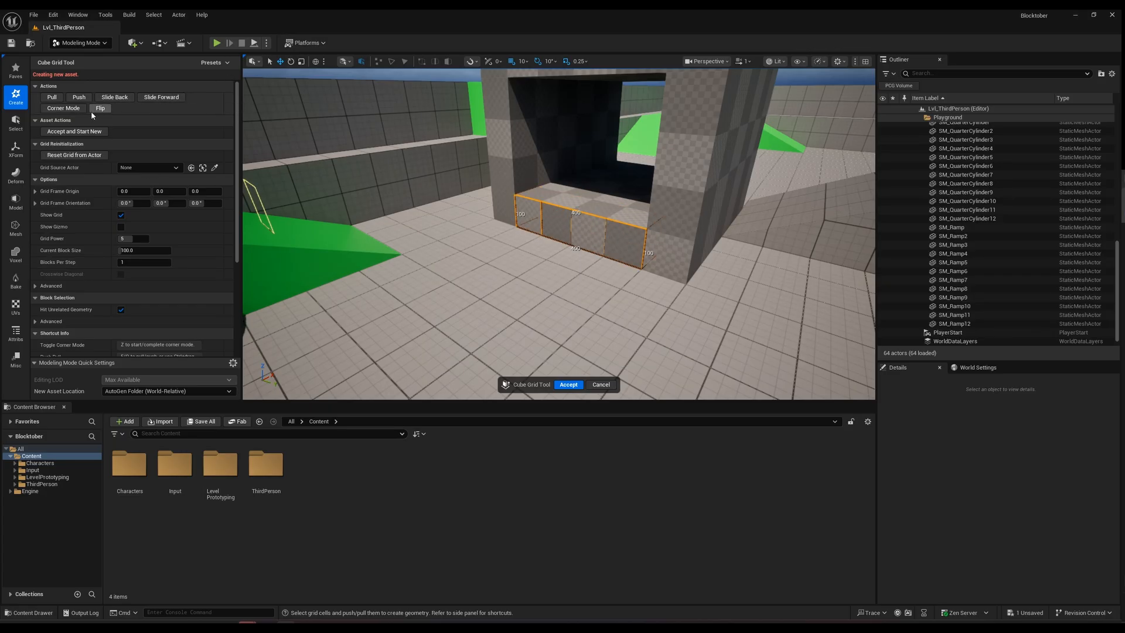
click(65, 109)
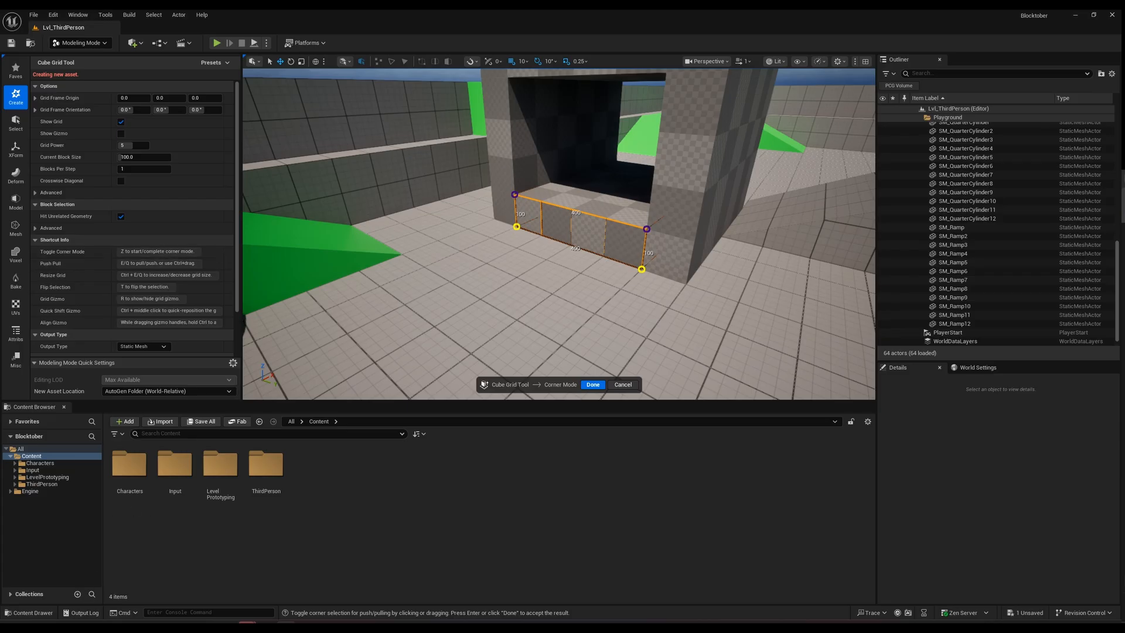
click(555, 235)
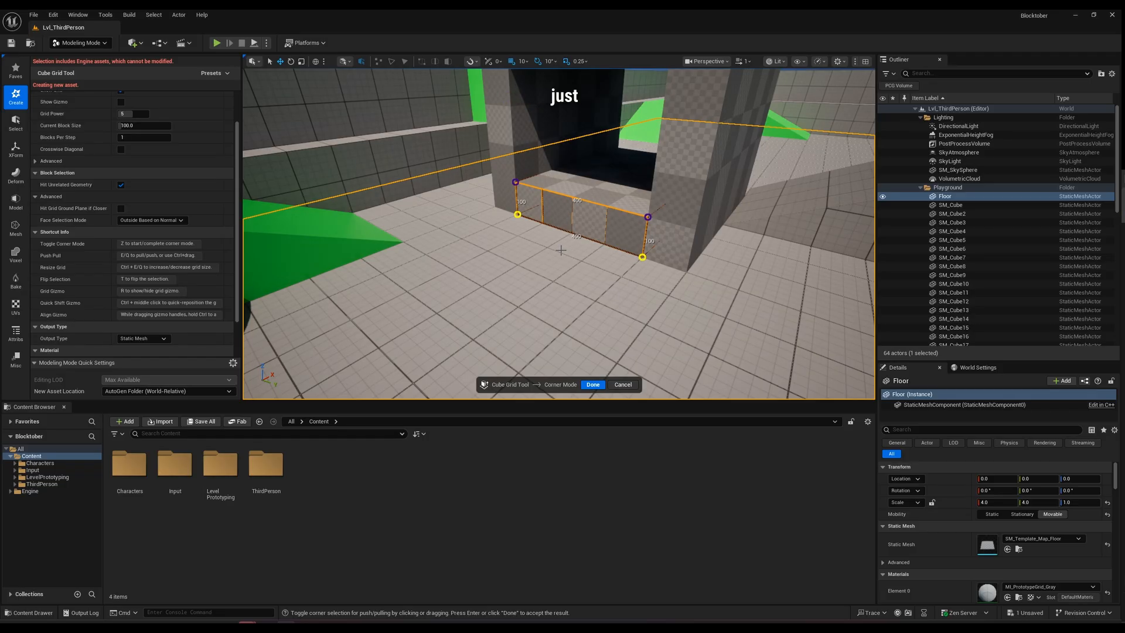
Try forming a ramp by pulling out the lower corners of the front face, retract it, and finish Corner Mode.
key(q)
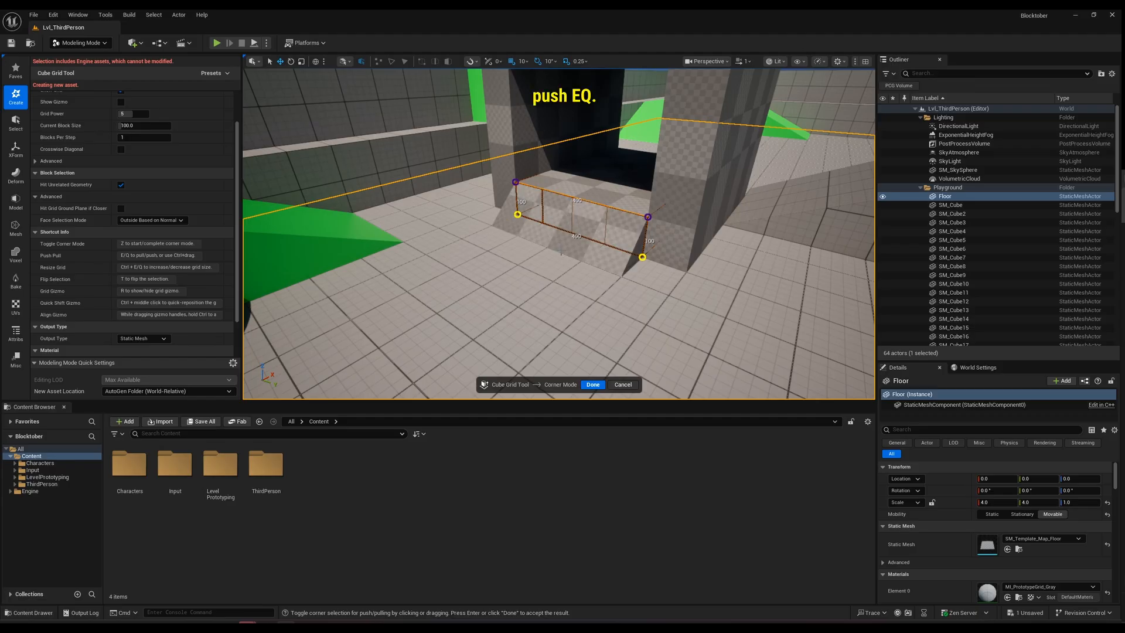
key(q)
key(e)
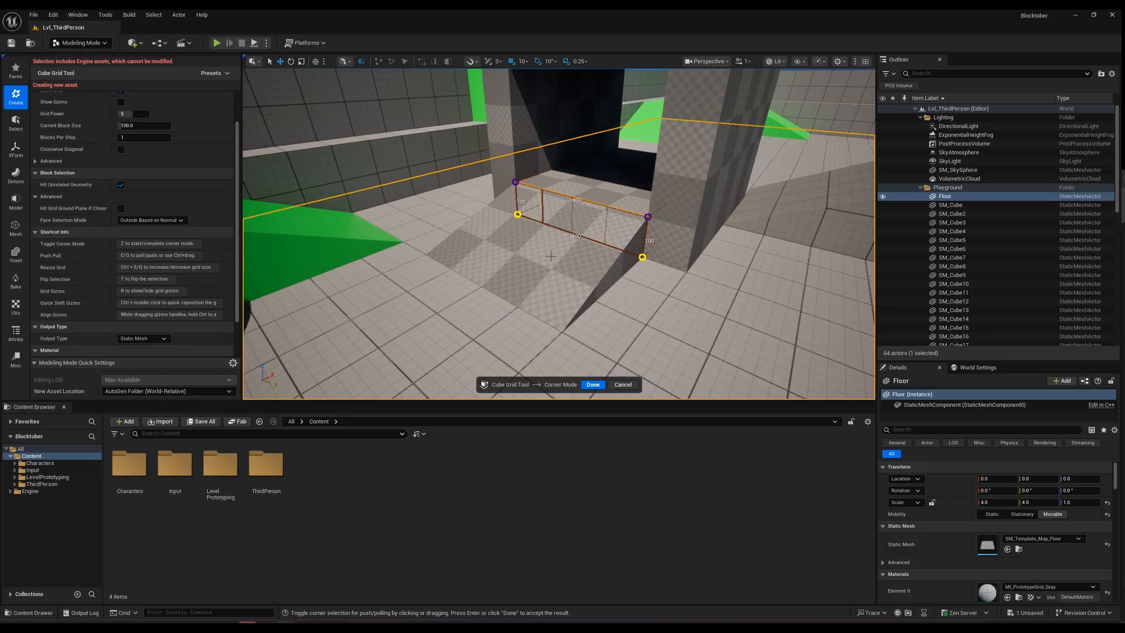
key(q)
key(q)
key(q)
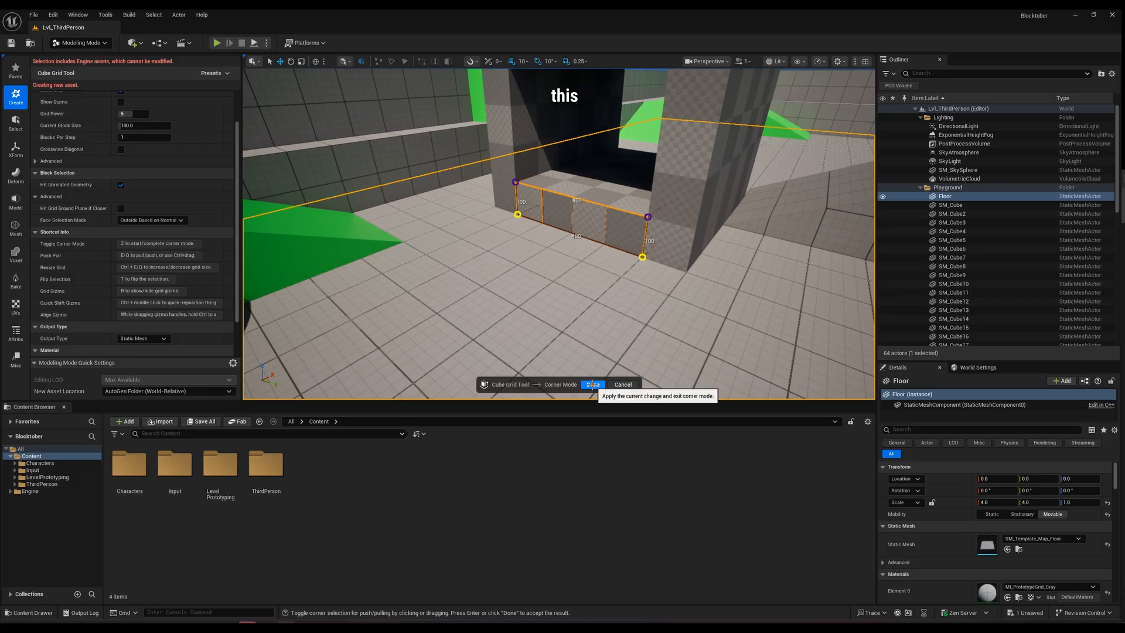
right_drag(619, 251, 650, 193)
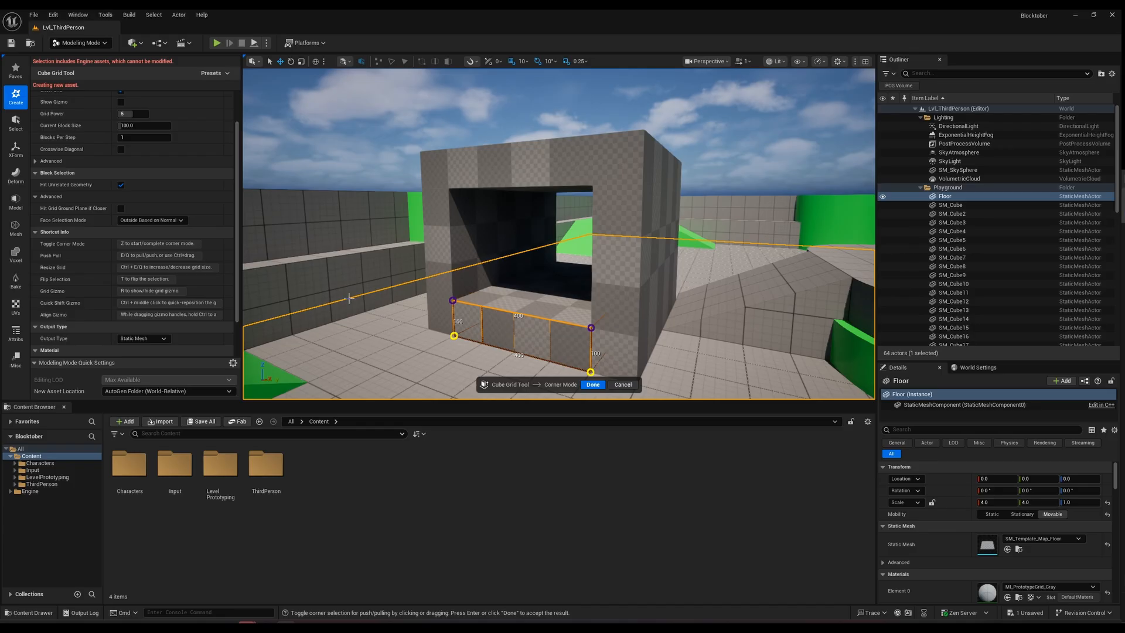
click(594, 385)
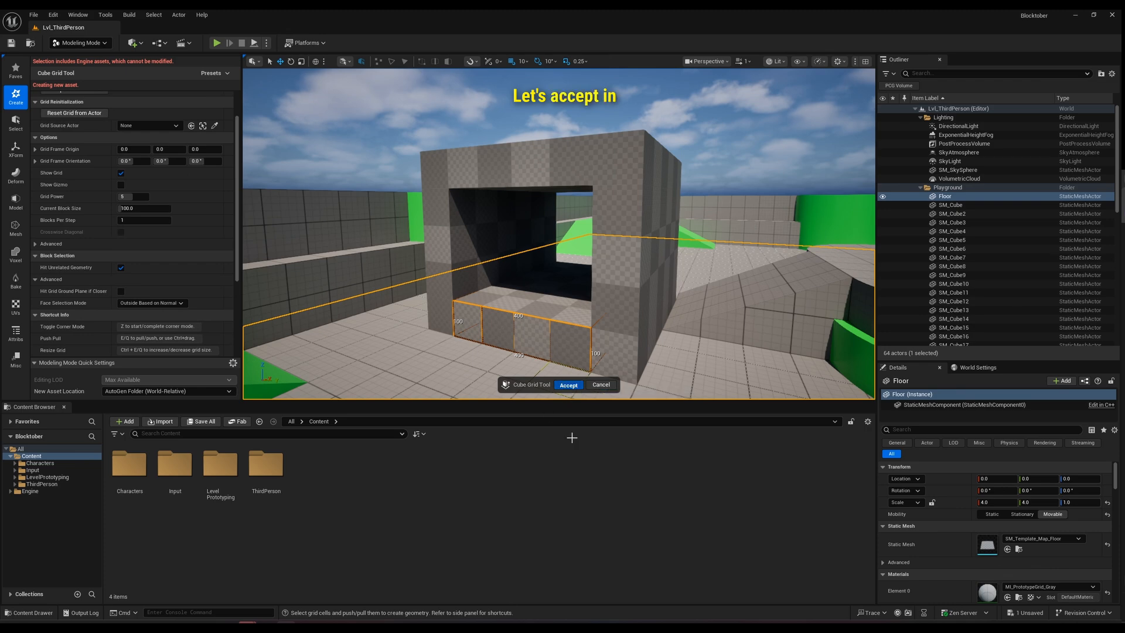
Accept the Cube Grid structure as a static mesh in the level.
click(568, 386)
mouse_move(600, 300)
right_down()
mouse_move(622, 296)
mouse_move(597, 299)
right_up()
right_drag(559, 234, 395, 147)
click(571, 240)
mouse_move(571, 241)
right_down()
mouse_move(569, 263)
mouse_move(560, 252)
mouse_move(674, 250)
mouse_move(578, 260)
mouse_move(576, 237)
right_up()
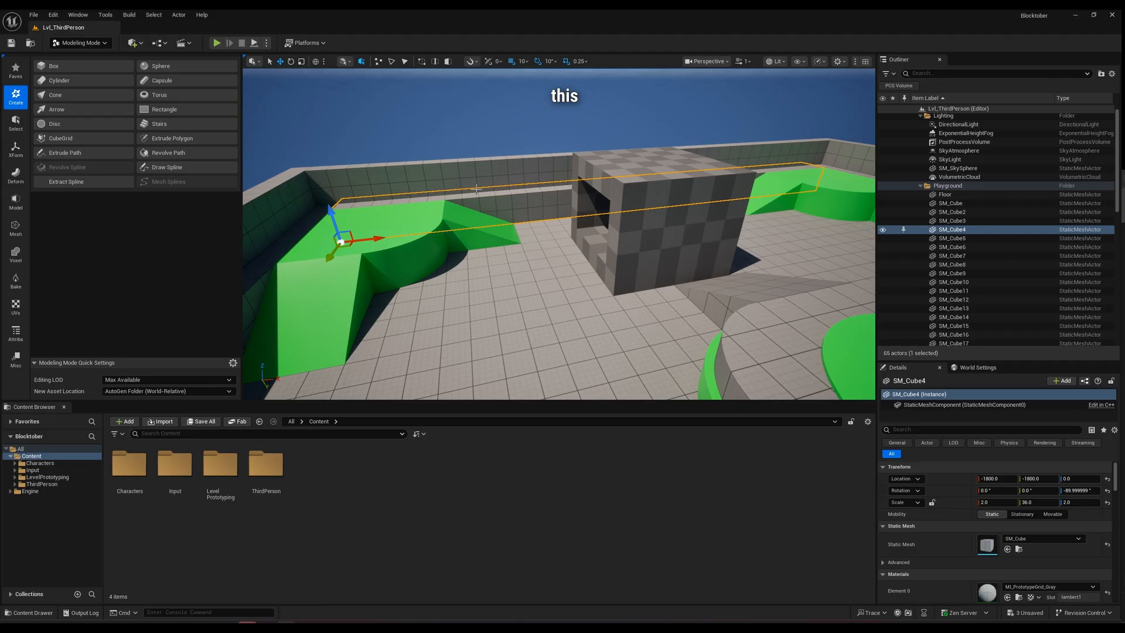
Delete the two long back wall pieces behind the Cube Grid building.
key(Delete)
click(527, 171)
key(Delete)
Rotate the Cube Grid building to -90° around Z and move it to X -880, Y -2000, Z -100 at the floor's back edge.
click(656, 213)
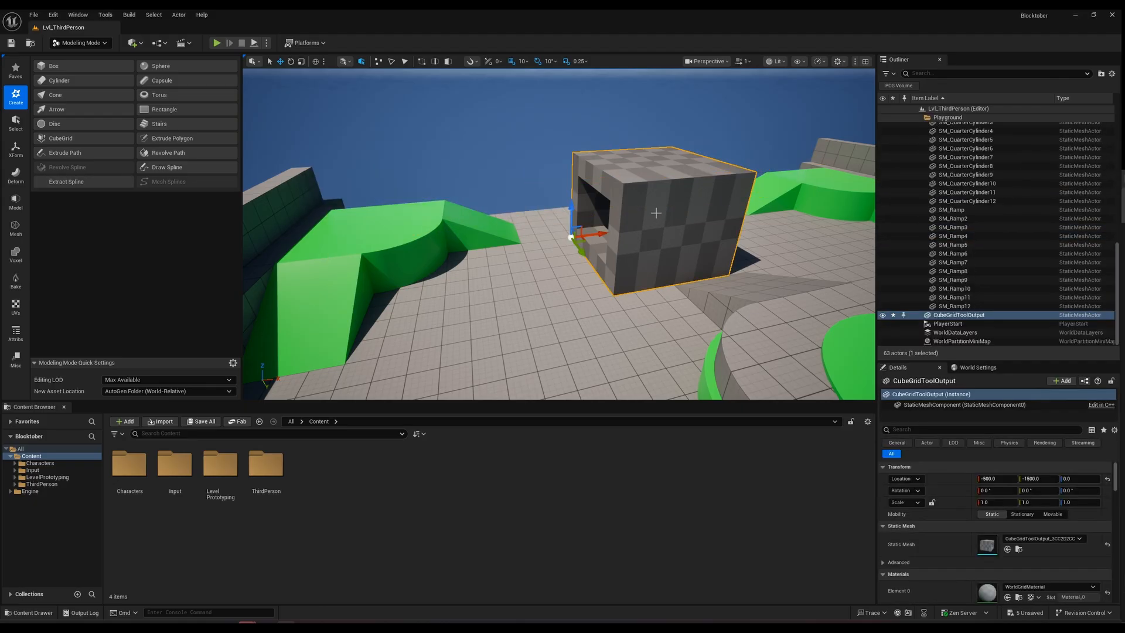
key(e)
drag(548, 258, 502, 227)
key(w)
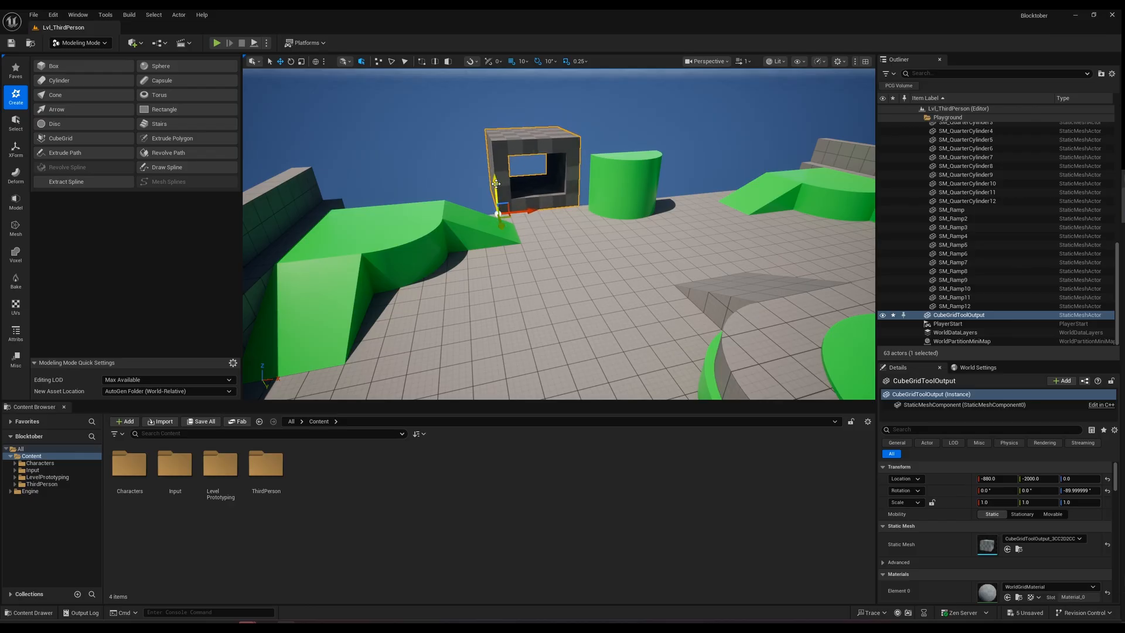
drag(496, 183, 498, 200)
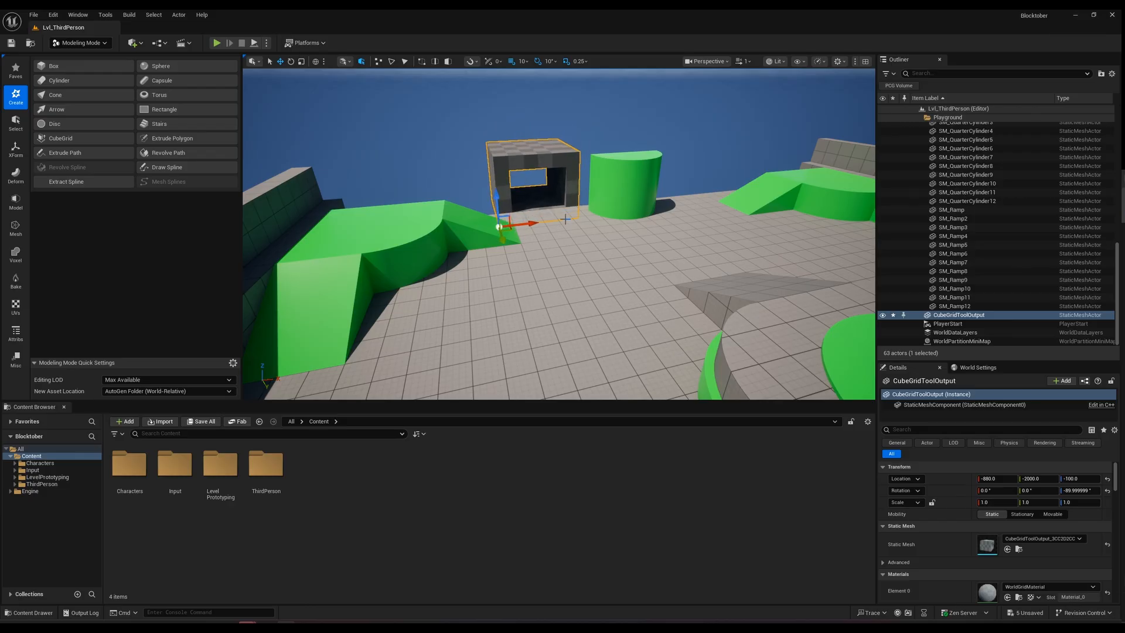
Duplicate the two side wall pieces, rotate the copies 90°, and place them against one side of the building at X -880, Y -2180.
scroll(565, 219, down, 8)
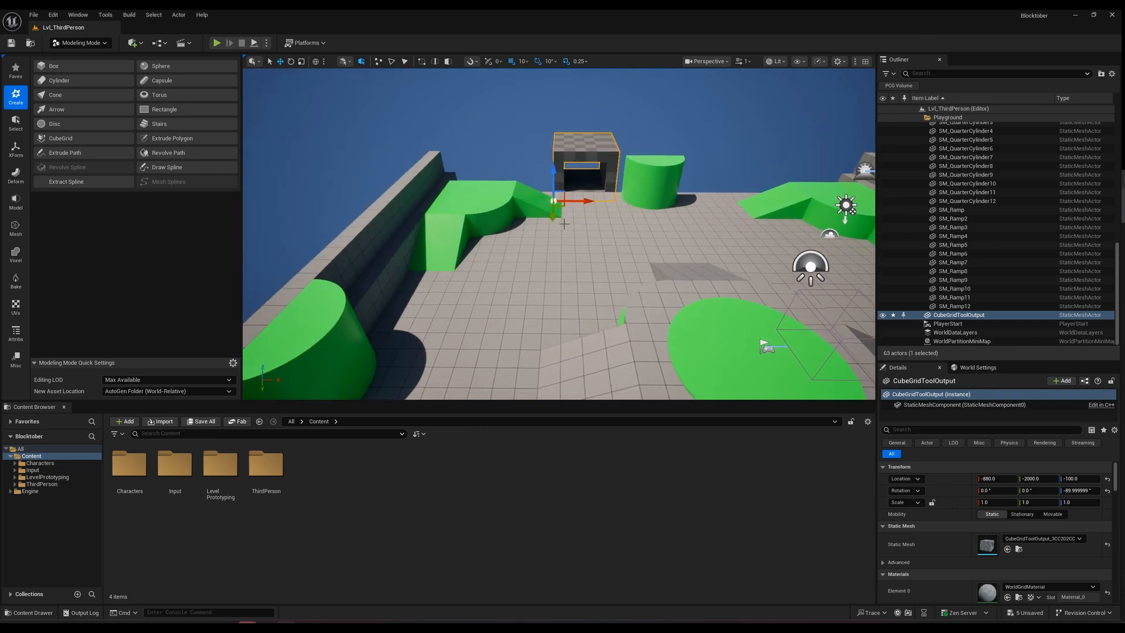
click(434, 194)
ctrl+click(432, 198)
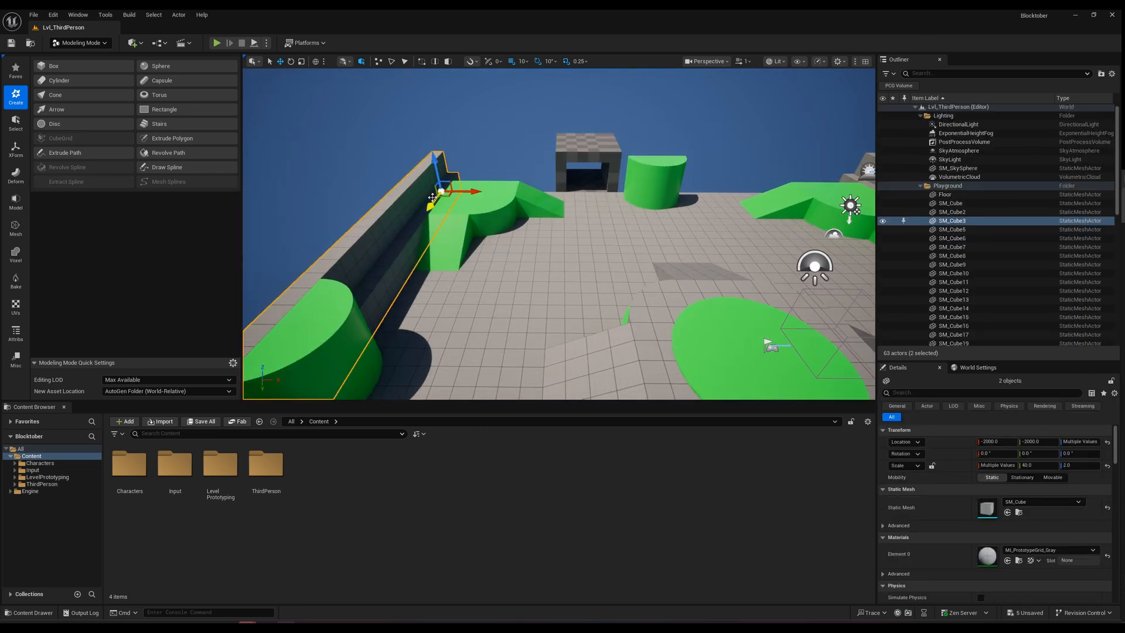
alt+drag(446, 196, 568, 188)
key(e)
right_drag(570, 188, 422, 197)
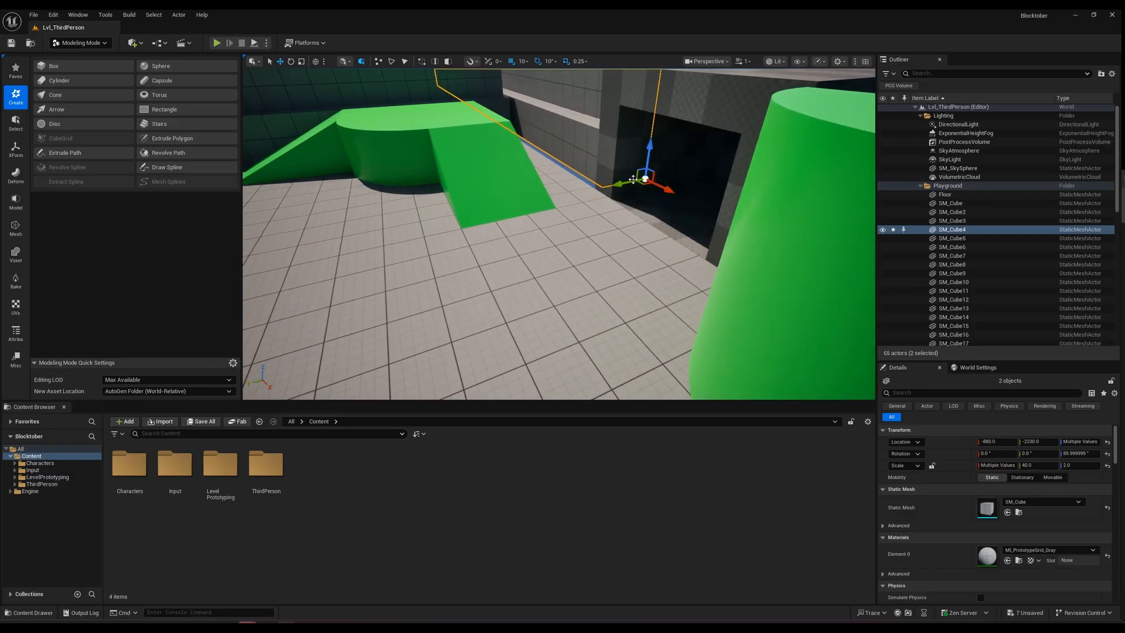
drag(613, 188, 601, 191)
right_drag(560, 201, 692, 147)
key(s)
right_drag(560, 234, 496, 242)
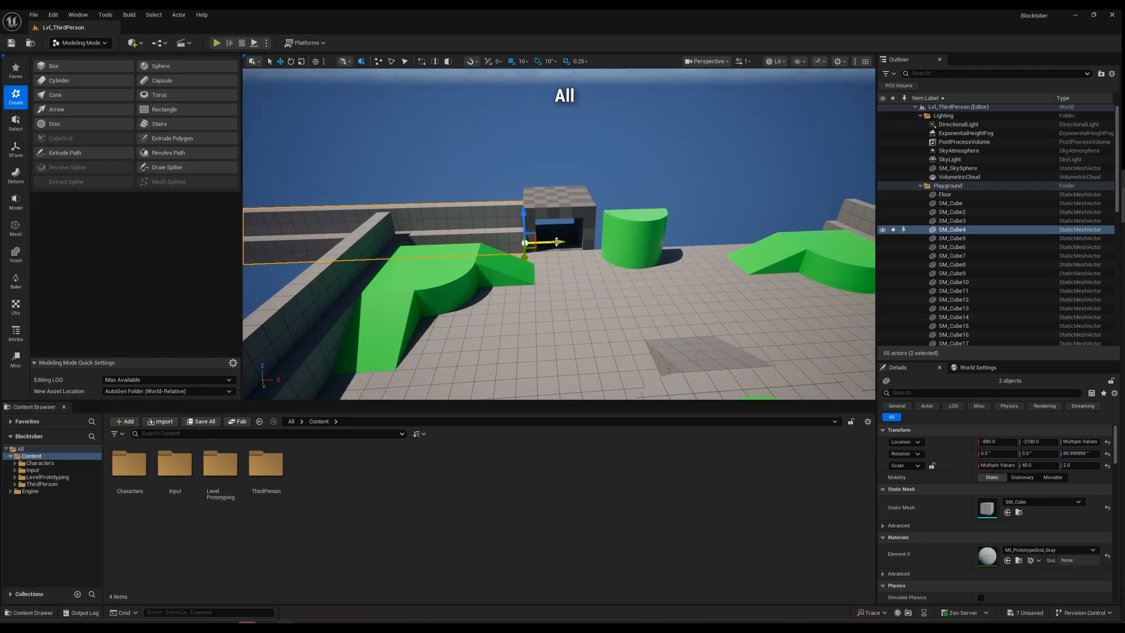
Duplicate the new back wall pair along X to 3700 so it continues from the building's other side.
alt+drag(548, 242, 844, 230)
key(d)
right_drag(766, 219, 763, 213)
drag(769, 210, 873, 204)
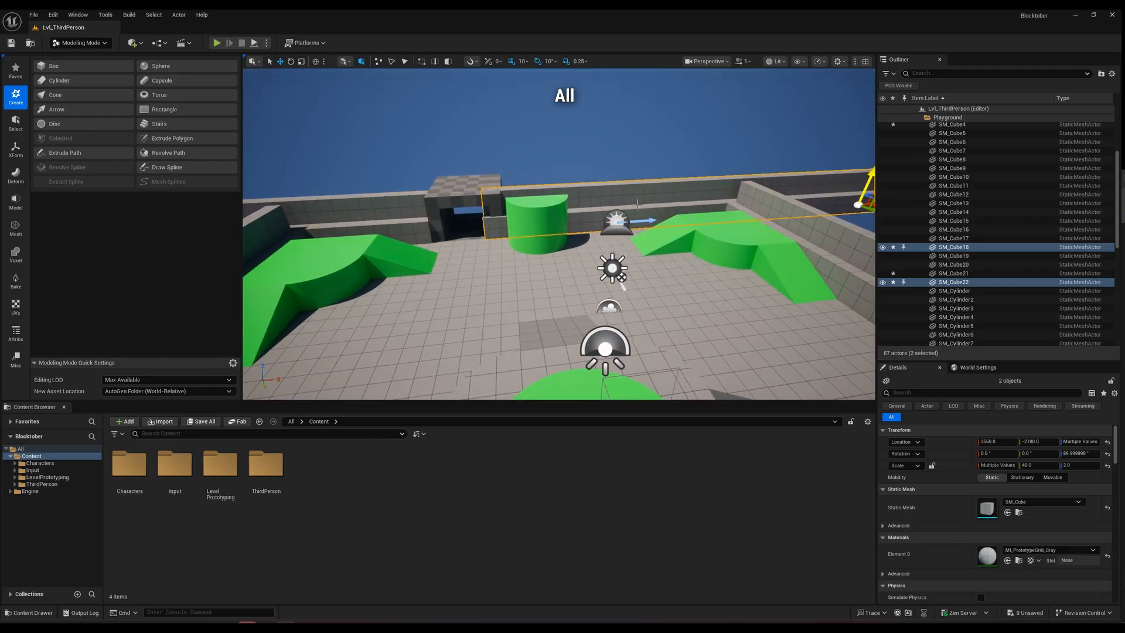
right_drag(638, 204, 669, 203)
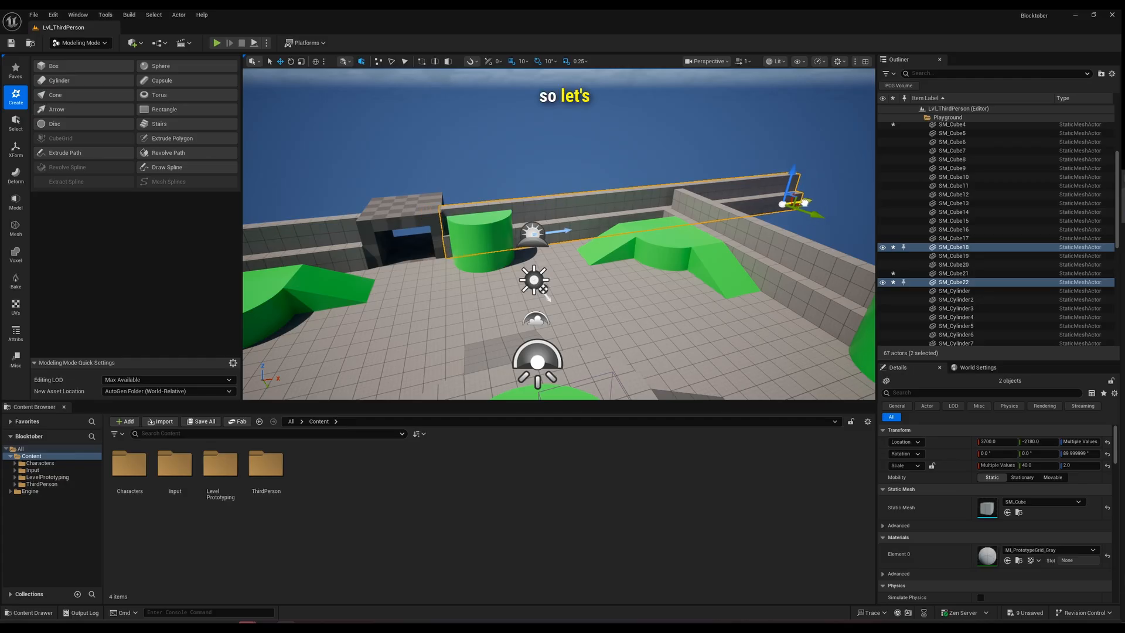
key(w)
right_drag(805, 202, 799, 202)
Duplicate the building directly behind itself, and copy the resulting pair outward to form a row of four.
click(512, 131)
mouse_move(512, 131)
right_down()
mouse_move(508, 111)
mouse_move(503, 147)
mouse_move(522, 121)
mouse_move(508, 111)
mouse_move(508, 146)
mouse_move(519, 129)
right_up()
key(w)
key(e)
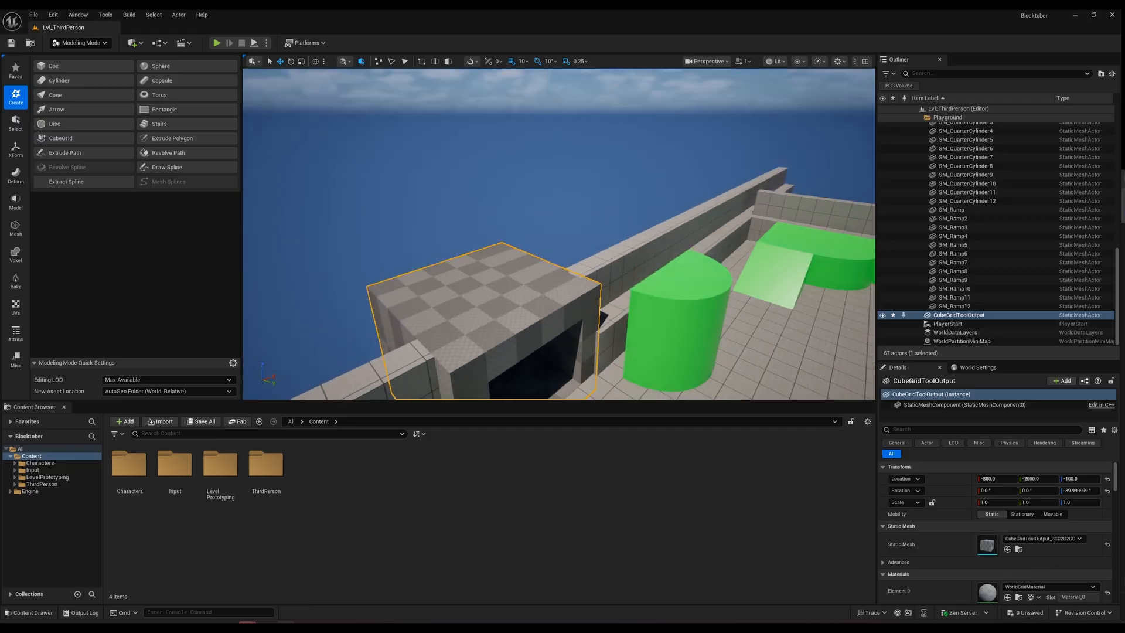
mouse_move(712, 277)
right_down()
mouse_move(685, 278)
mouse_move(685, 296)
mouse_move(712, 293)
mouse_move(706, 278)
right_up()
key(s)
alt+drag(674, 319, 576, 310)
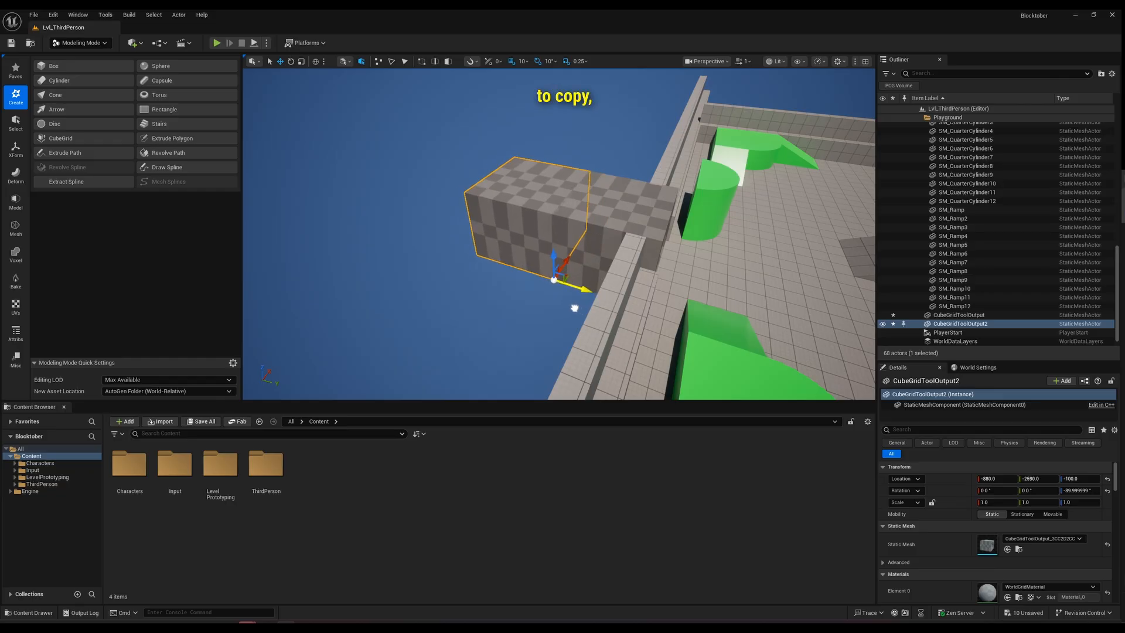
ctrl+click(616, 229)
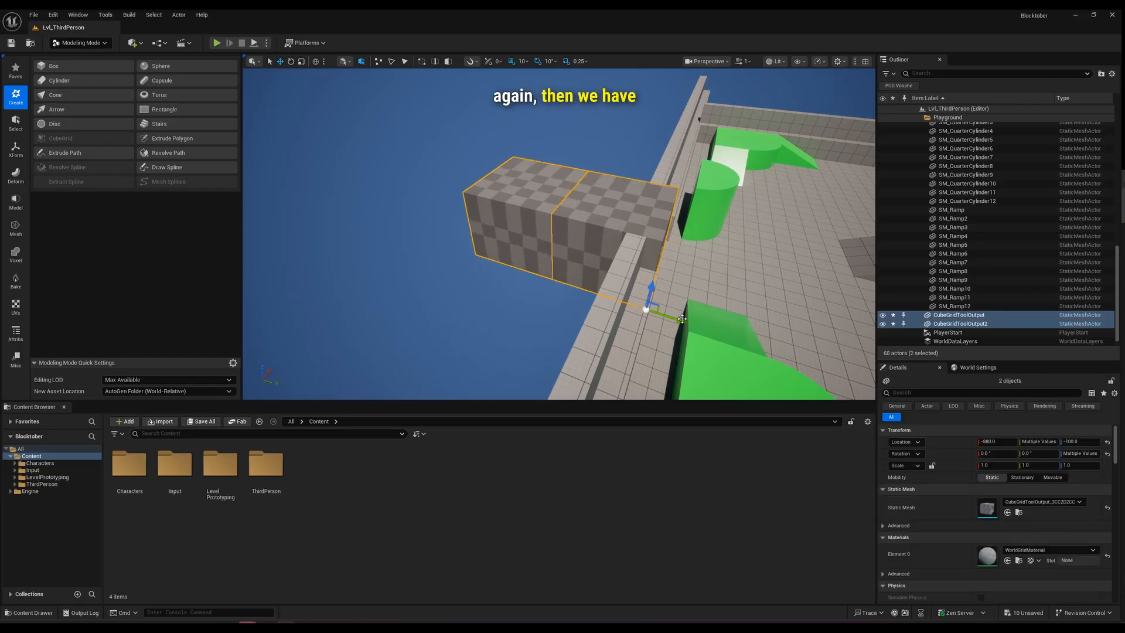
alt+drag(682, 320, 508, 315)
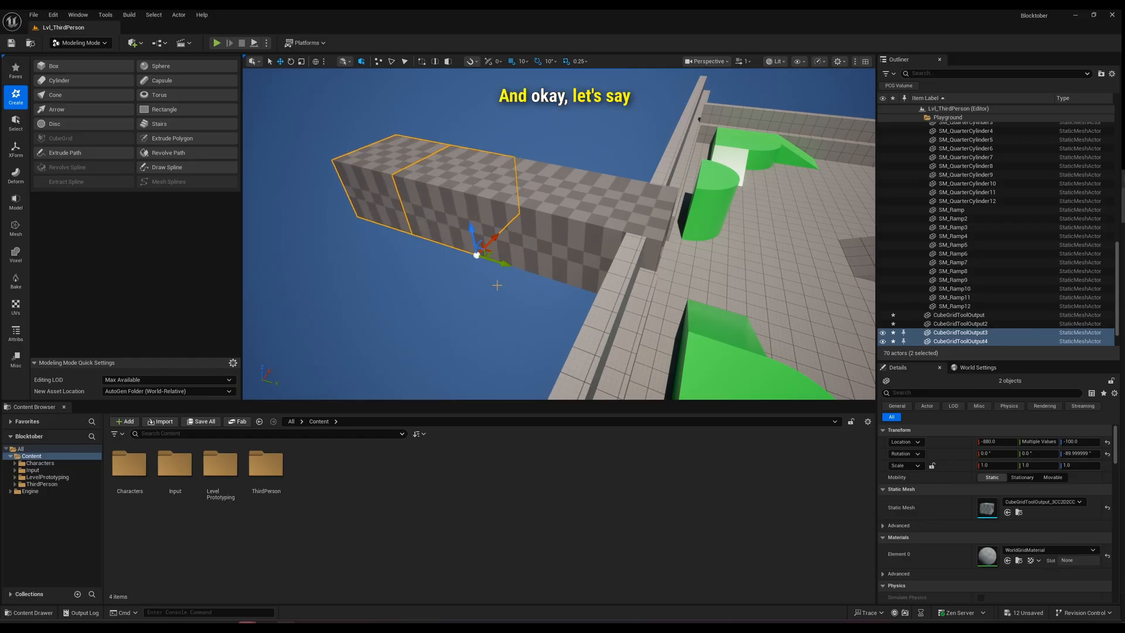
Duplicate the outer pair of building pieces and rotate the copies 90° to turn a corner at the row's far end.
key(e)
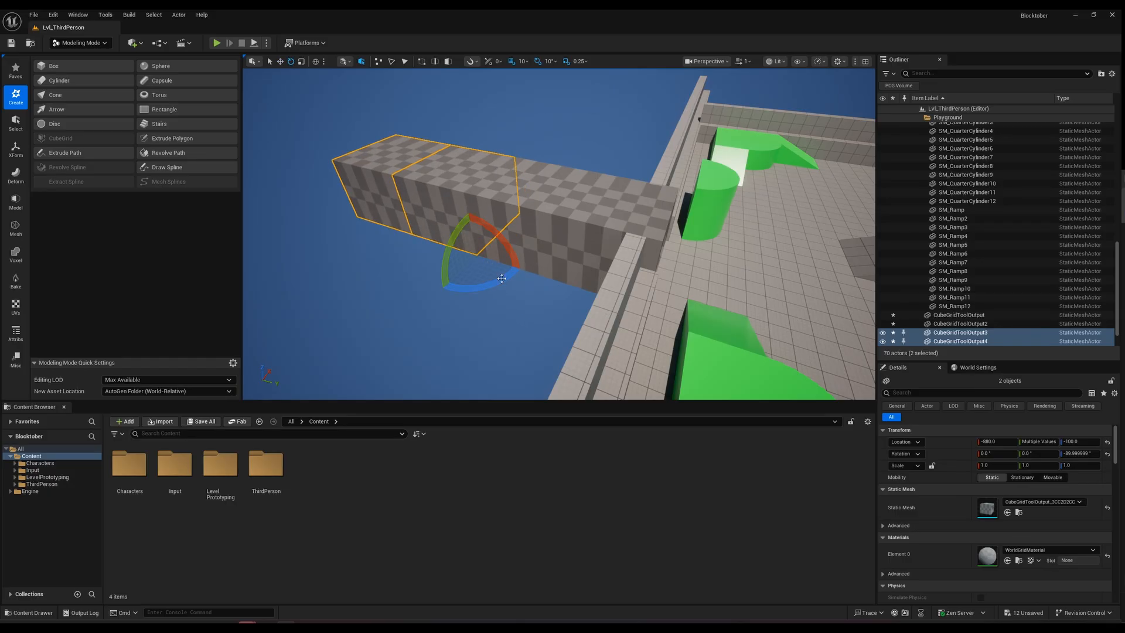
alt+drag(502, 281, 314, 187)
key(w)
mouse_move(303, 98)
right_down()
mouse_move(421, 98)
mouse_move(326, 97)
right_up()
ctrl+drag(349, 86, 360, 90)
right_drag(347, 82, 353, 82)
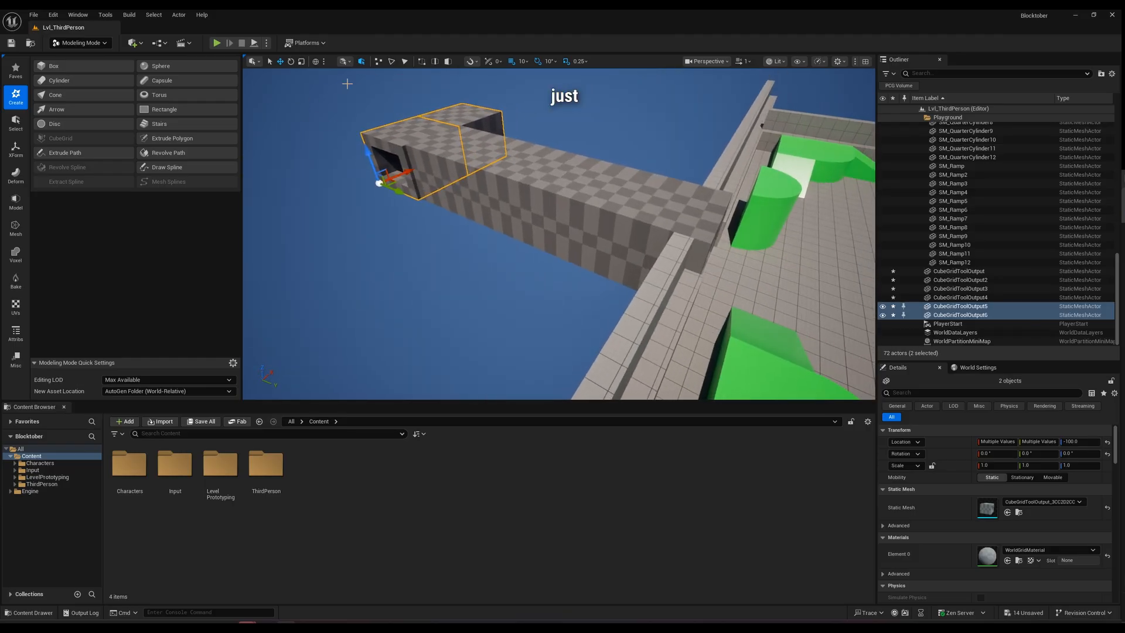
Select all the building pieces together and delete them, and undo the deletion.
ctrl+drag(346, 82, 600, 262)
key(ctrl+z)
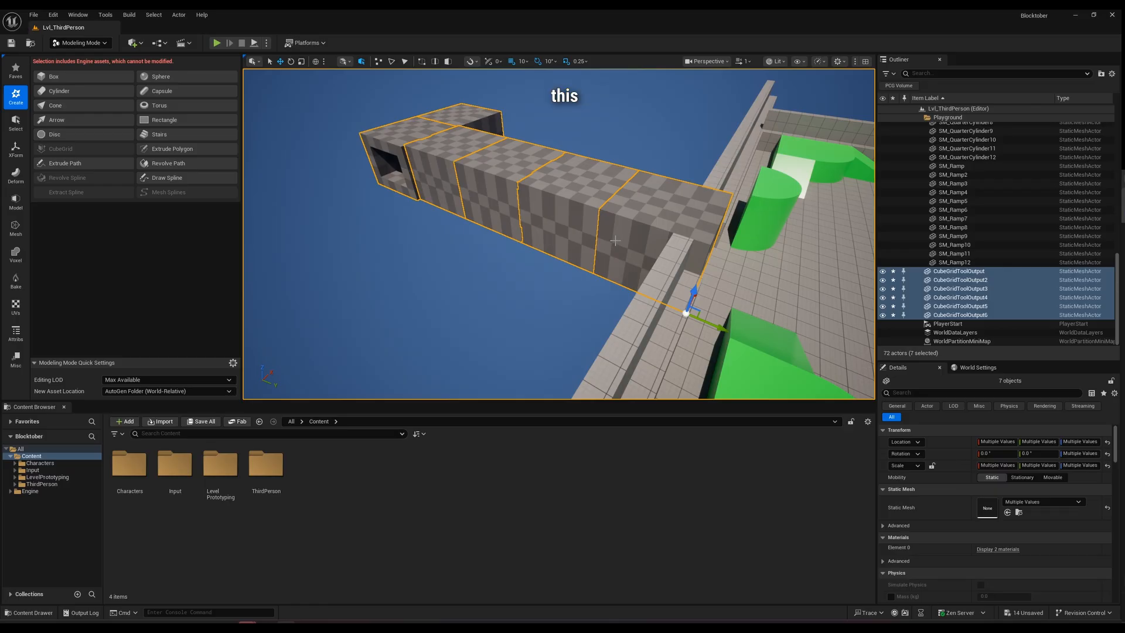
key(Delete)
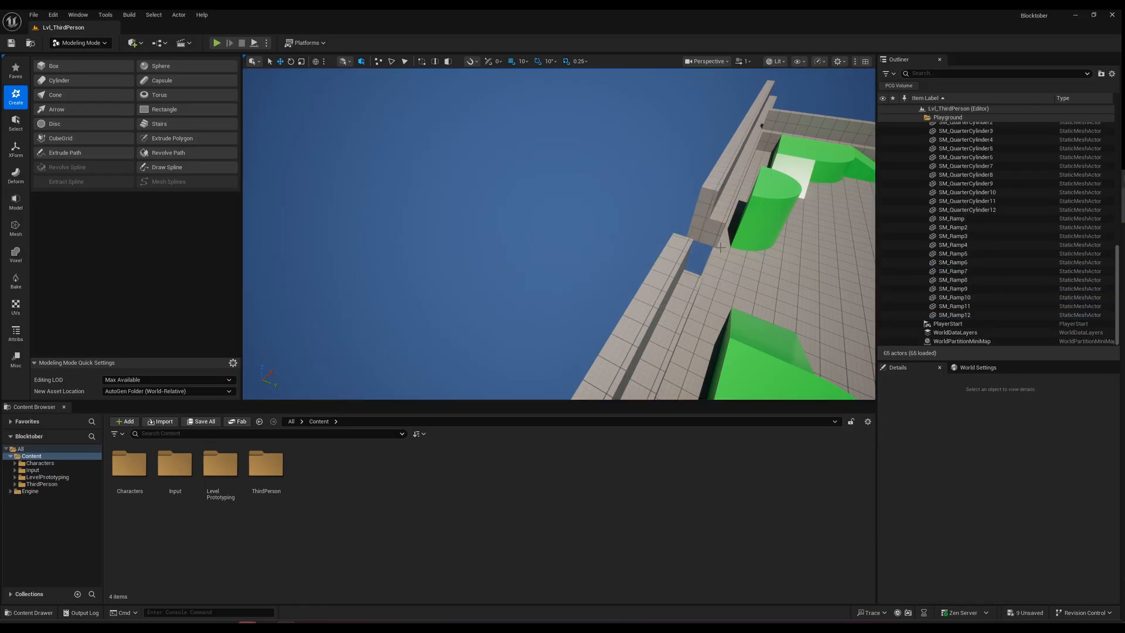
mouse_move(717, 245)
right_down()
mouse_move(644, 261)
mouse_move(703, 251)
right_up()
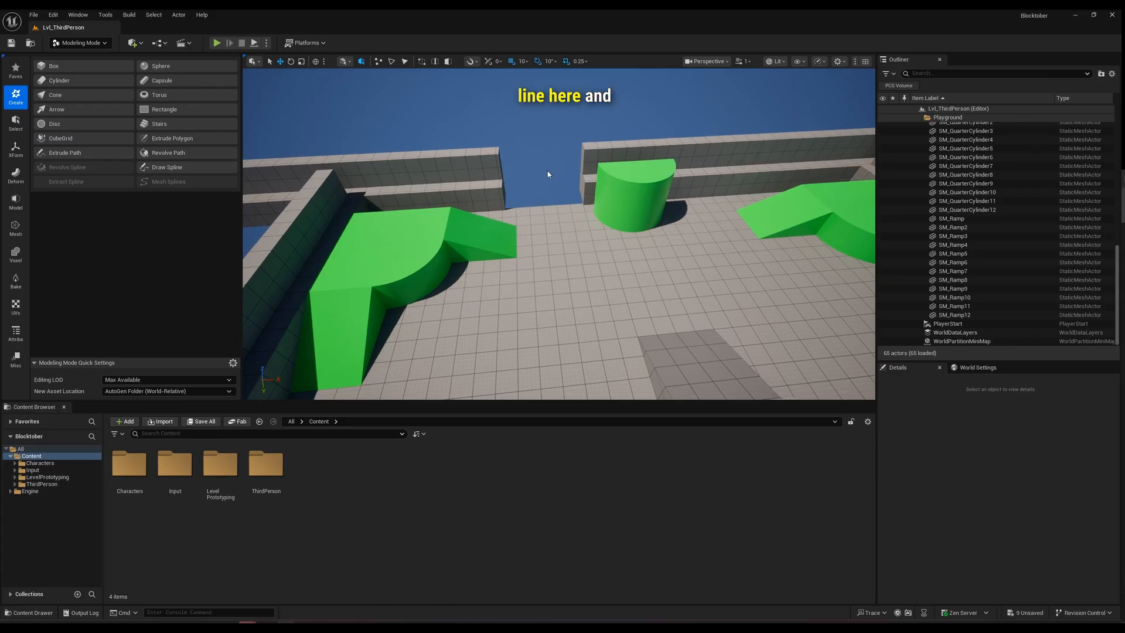
mouse_move(567, 267)
right_down()
mouse_move(577, 179)
mouse_move(575, 231)
mouse_move(563, 224)
mouse_move(630, 308)
mouse_move(558, 258)
right_up()
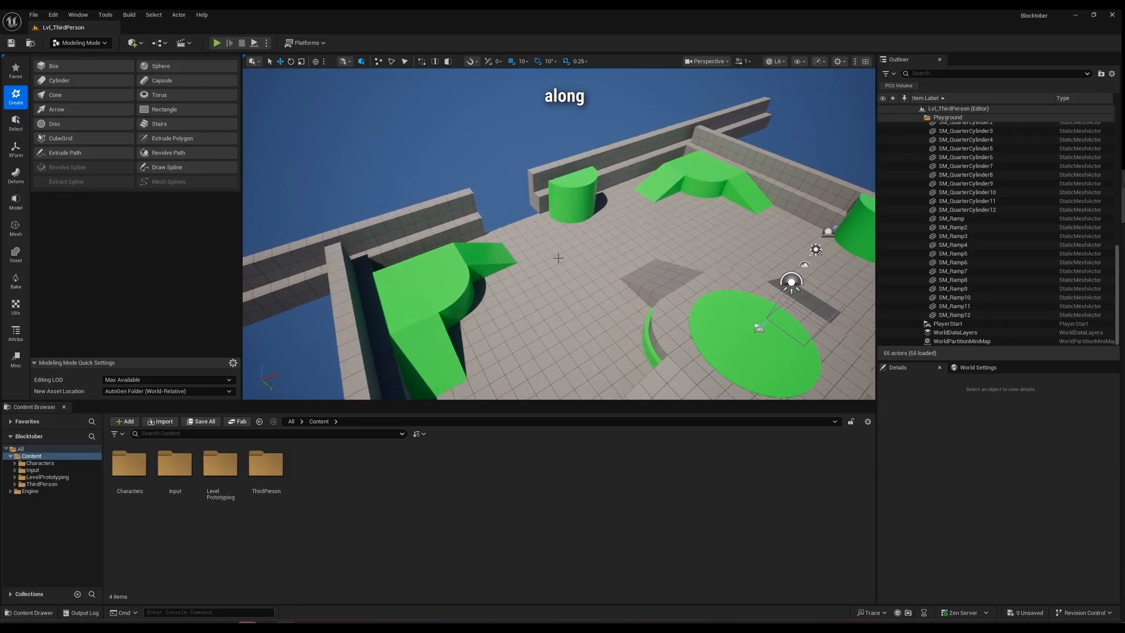
key(ctrl+z)
Delete the five duplicated building pieces one by one, keeping only the original in the wall gap.
click(514, 190)
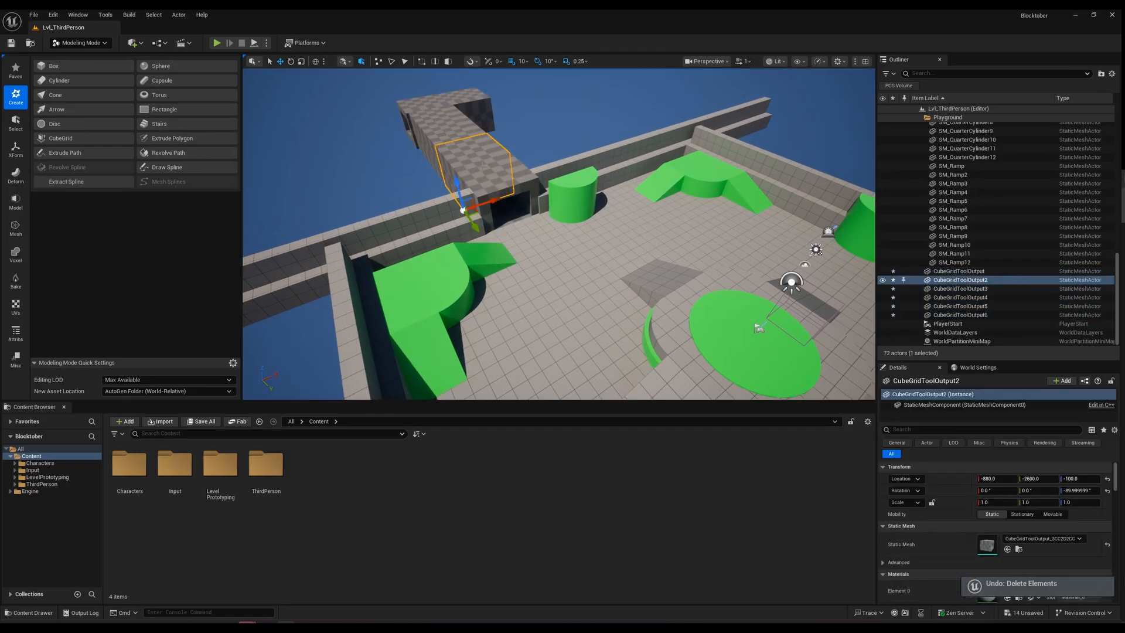
key(Delete)
click(448, 144)
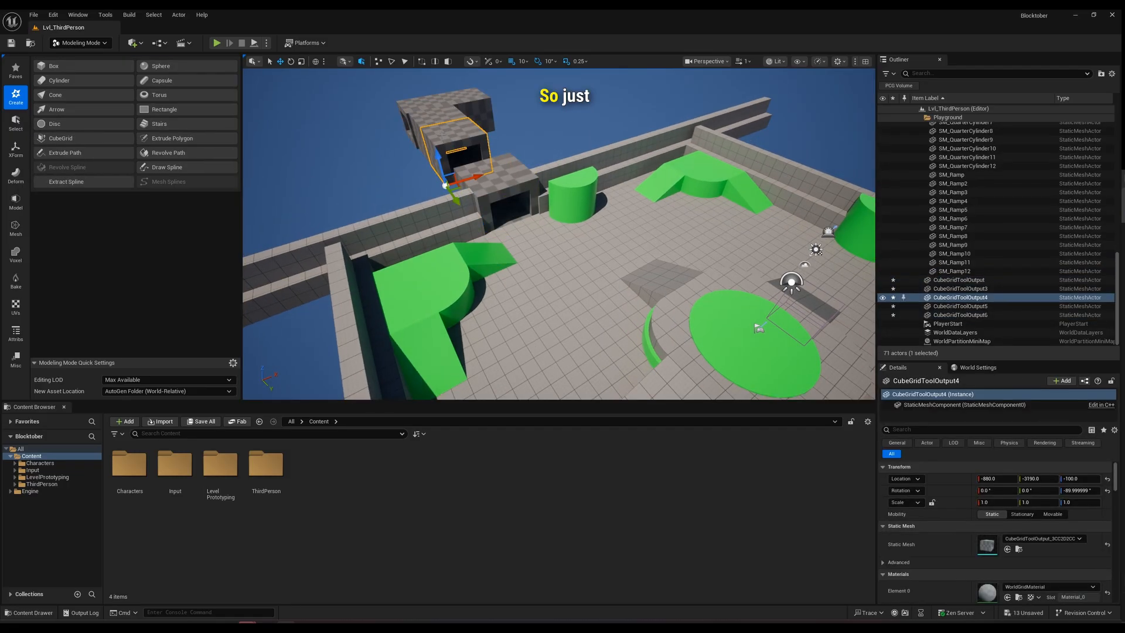
key(Delete)
click(427, 120)
key(Delete)
click(448, 116)
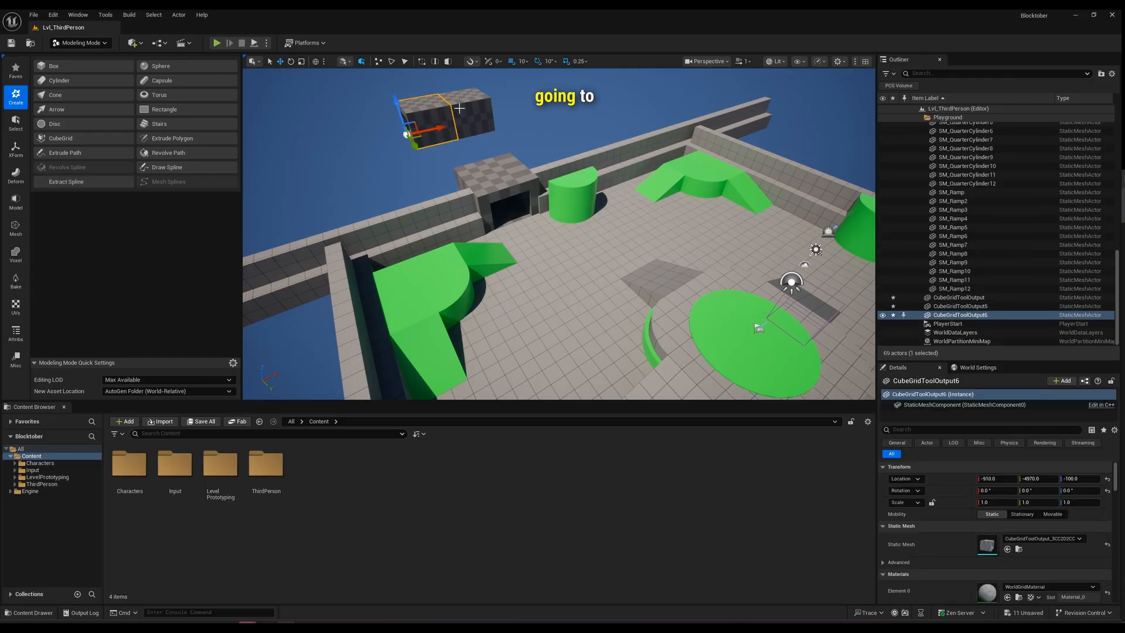
key(Delete)
click(469, 114)
key(Delete)
Select the remaining building and locate its static mesh asset among the content folders.
click(507, 200)
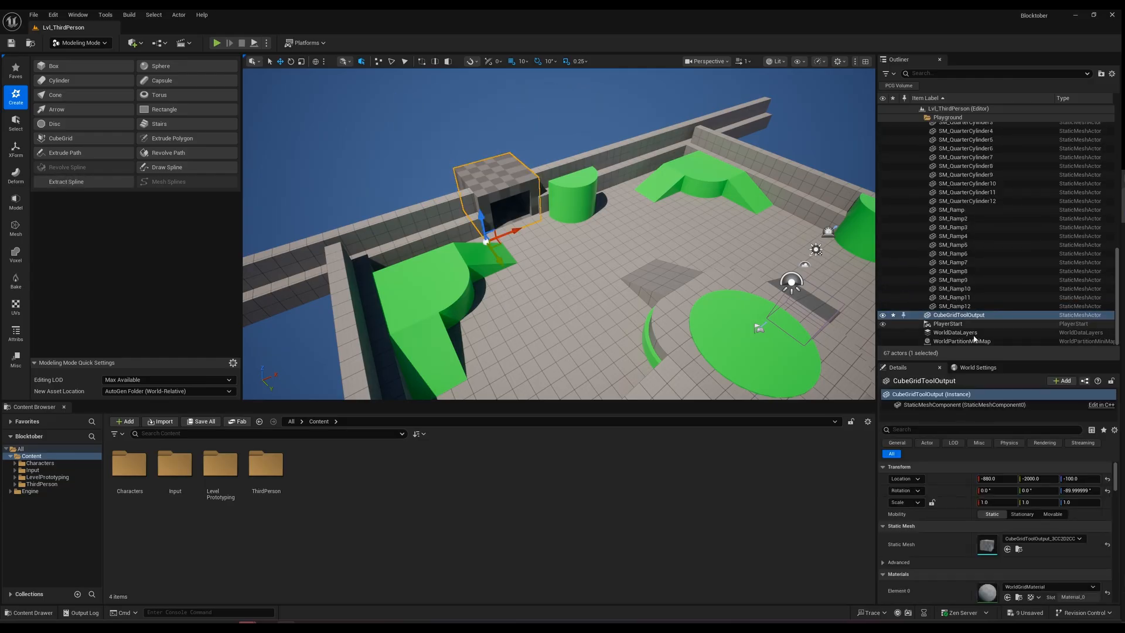
right_click(961, 321)
click(990, 301)
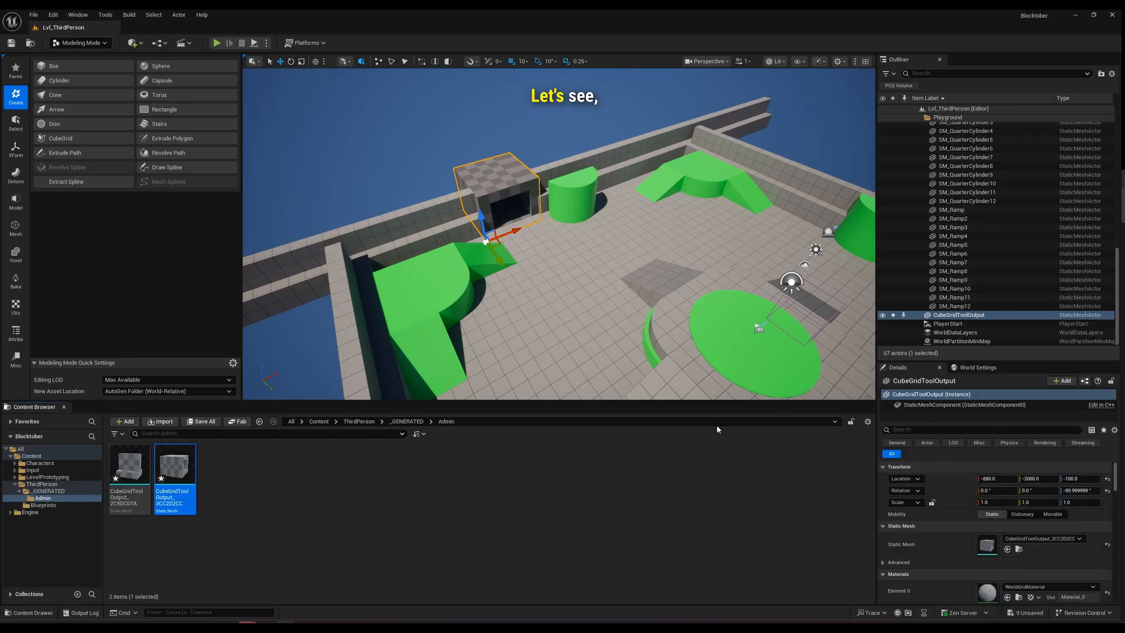
Delete the other, unused CubeGridToolOutput static mesh from the Admin folder.
right_click(128, 477)
click(157, 518)
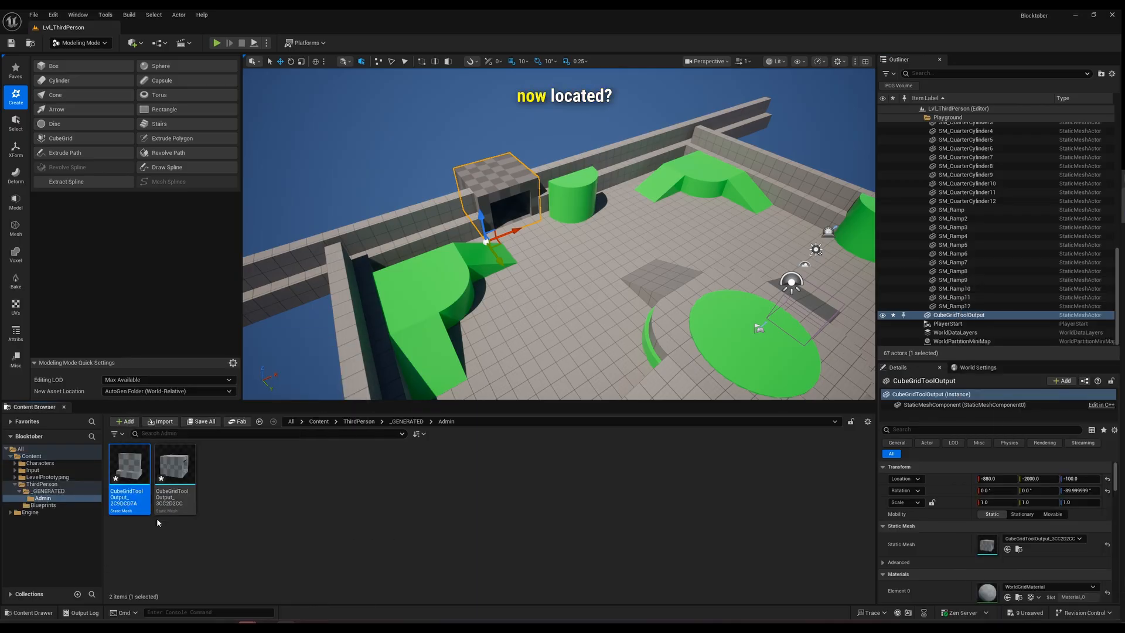
click(510, 462)
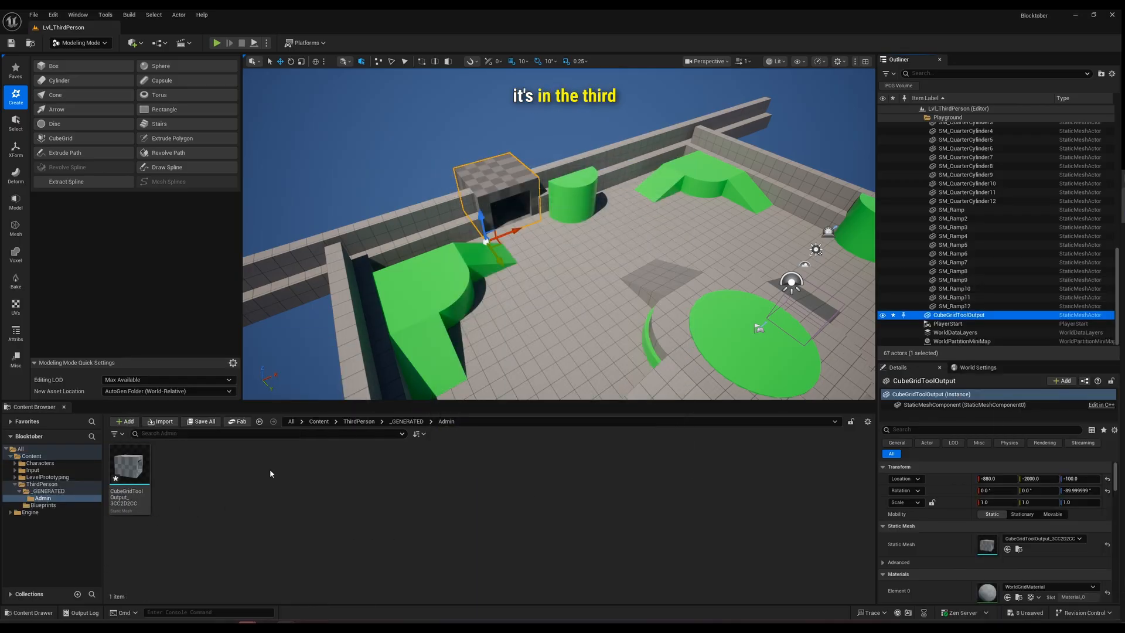
Trace the building mesh's location through ThirdPerson, _GENERATED and Admin, and review the New Asset Location options.
click(117, 488)
click(41, 484)
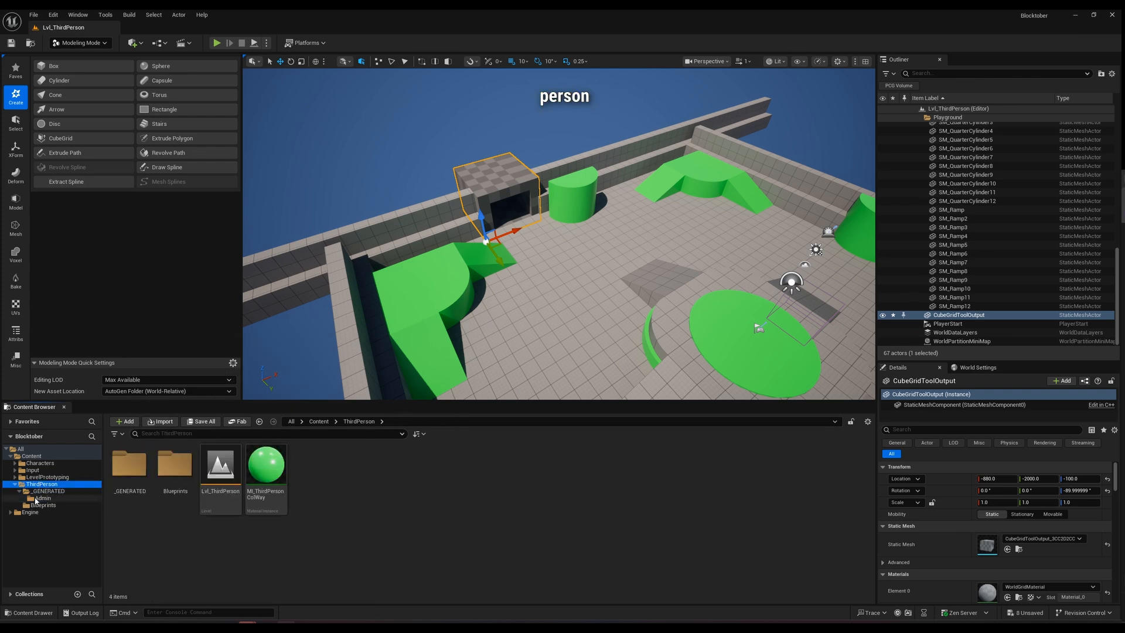
click(44, 491)
click(42, 498)
click(141, 476)
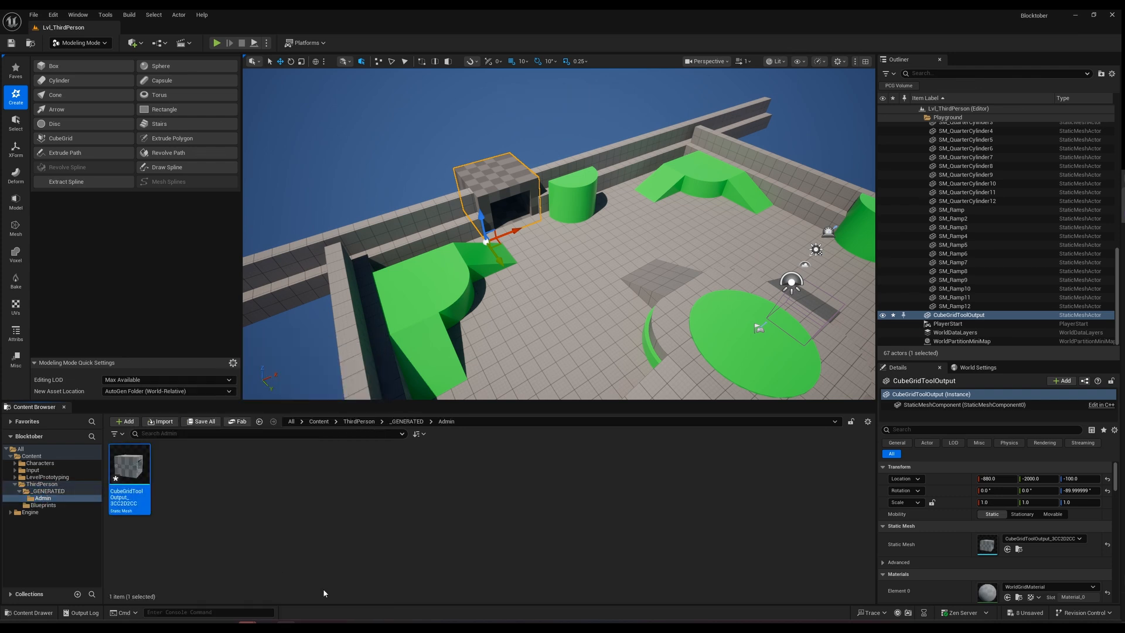
click(146, 391)
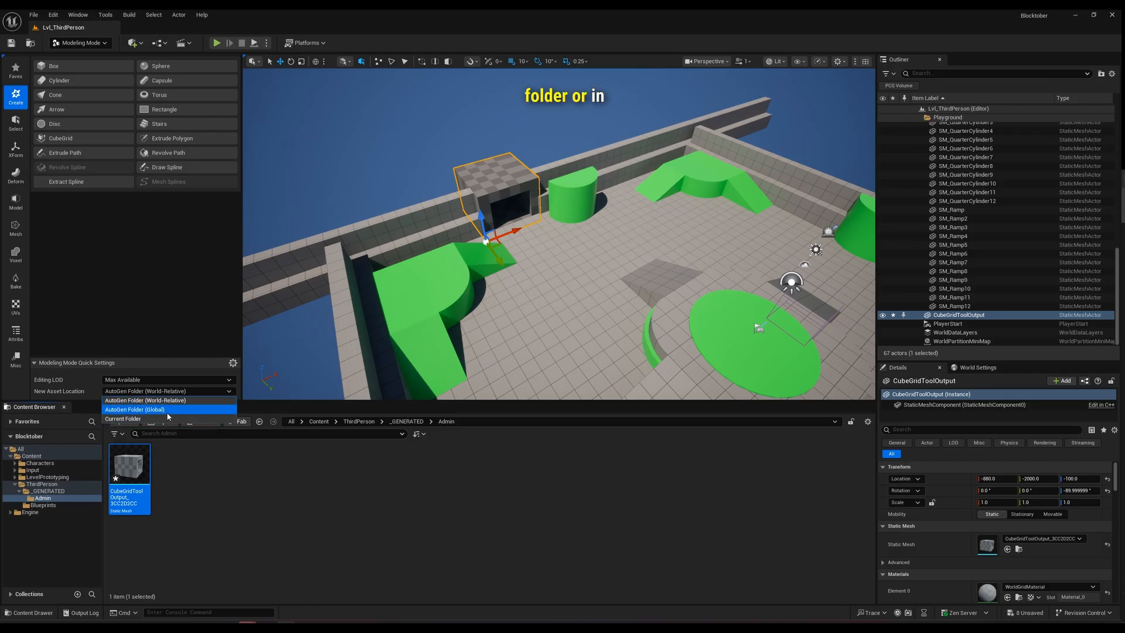
click(177, 316)
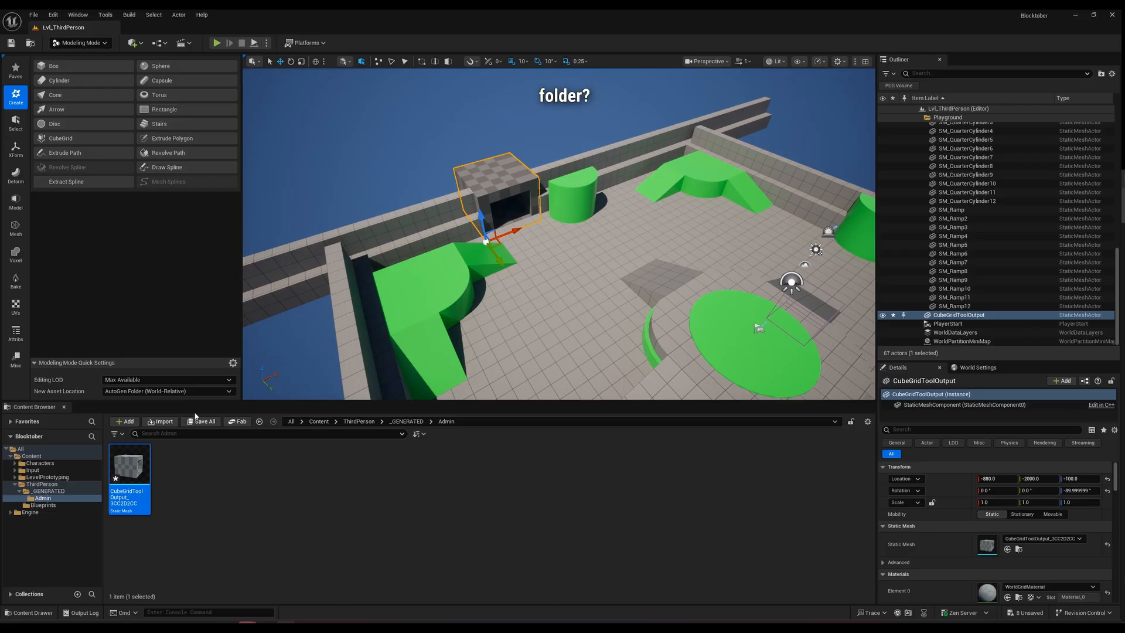
Delete the remaining Cube Grid building from the level.
right_drag(528, 184, 551, 154)
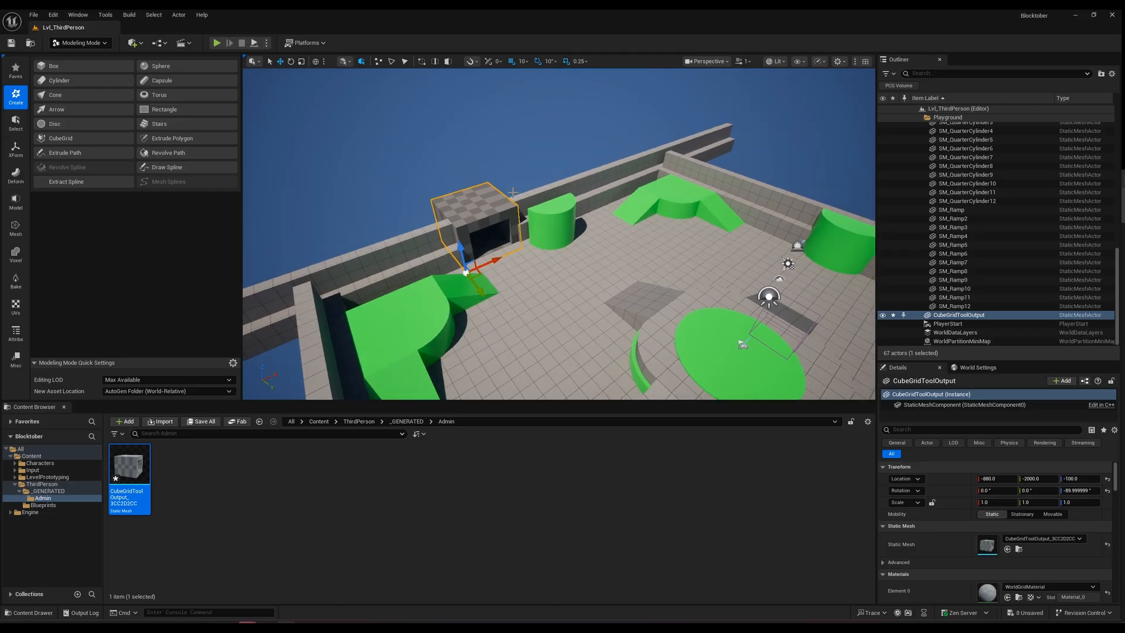
right_drag(513, 192, 492, 176)
key(Delete)
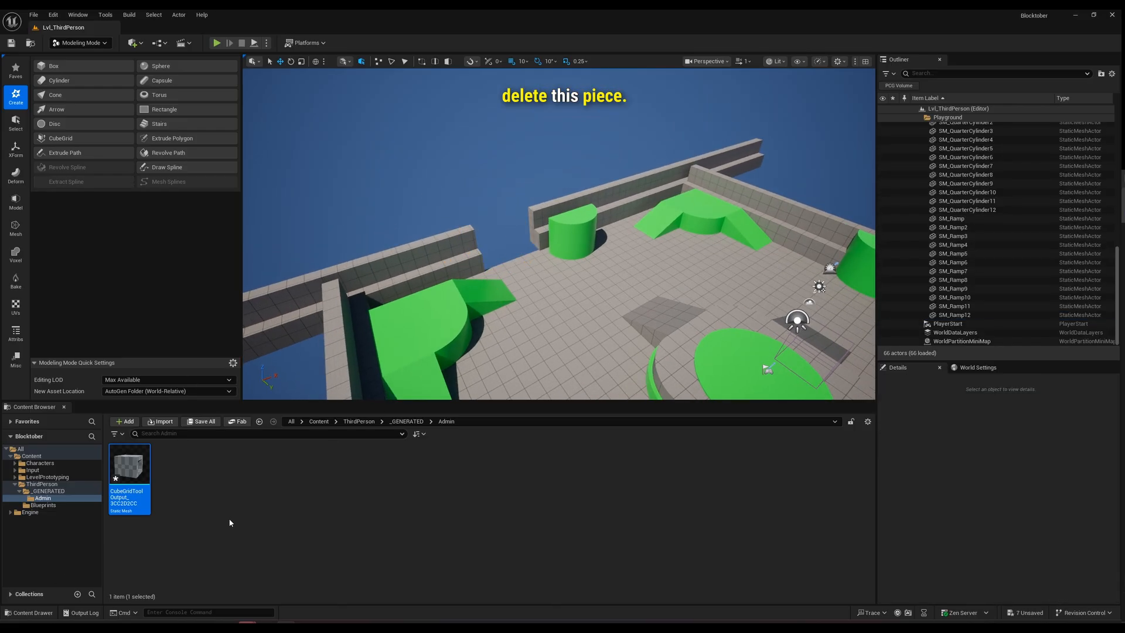
Create a new folder named PCG directly inside the Content folder and open it.
right_click(261, 479)
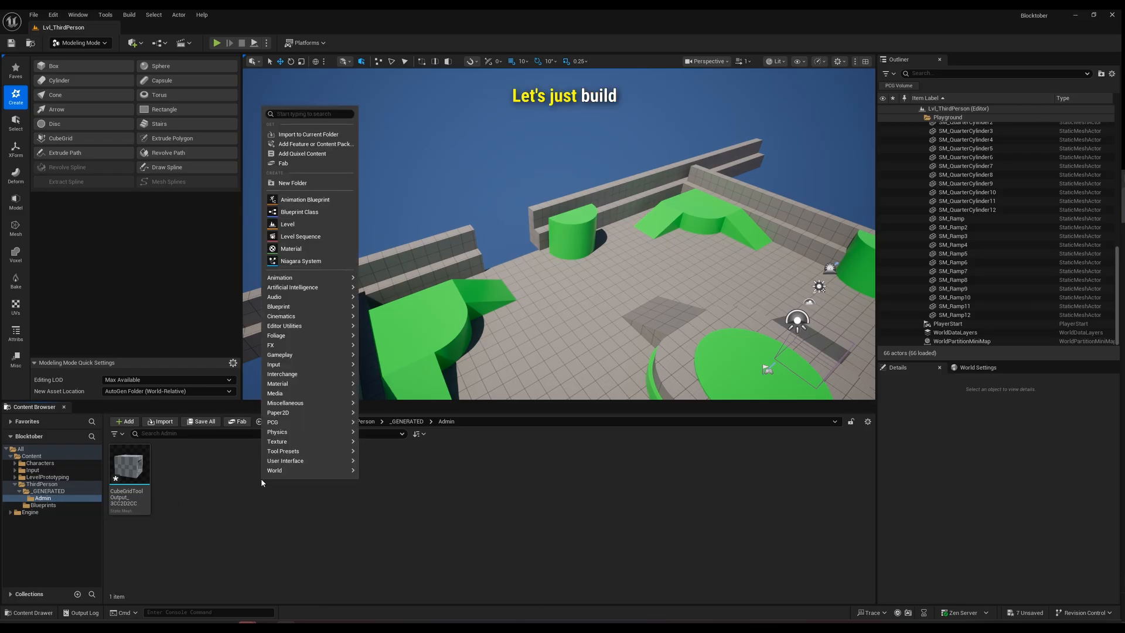
click(226, 482)
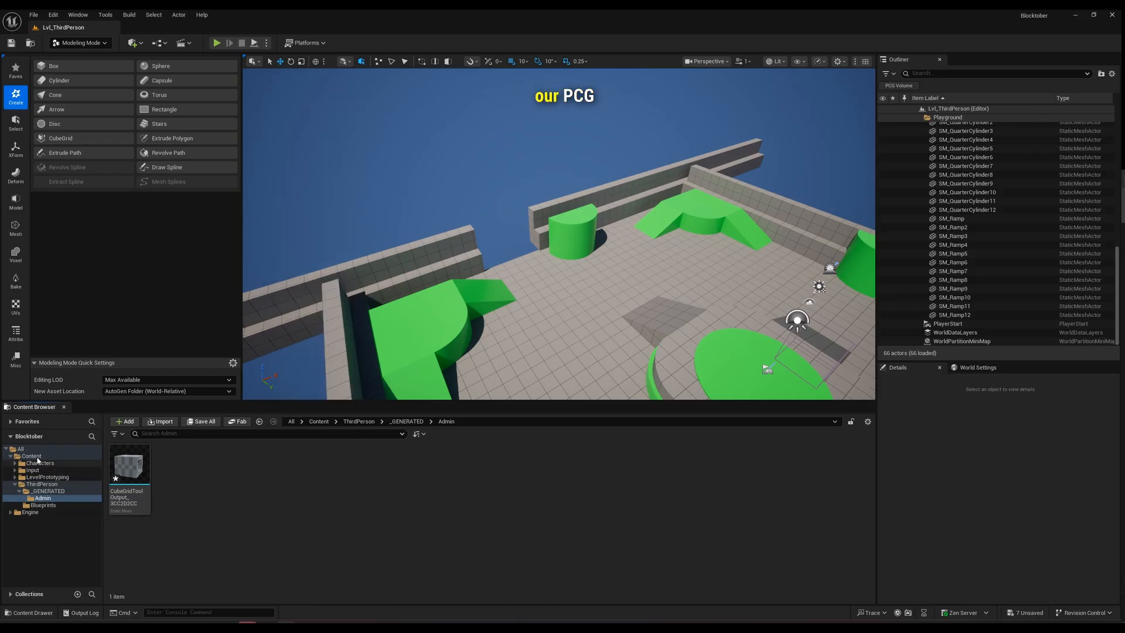
click(37, 458)
right_click(350, 514)
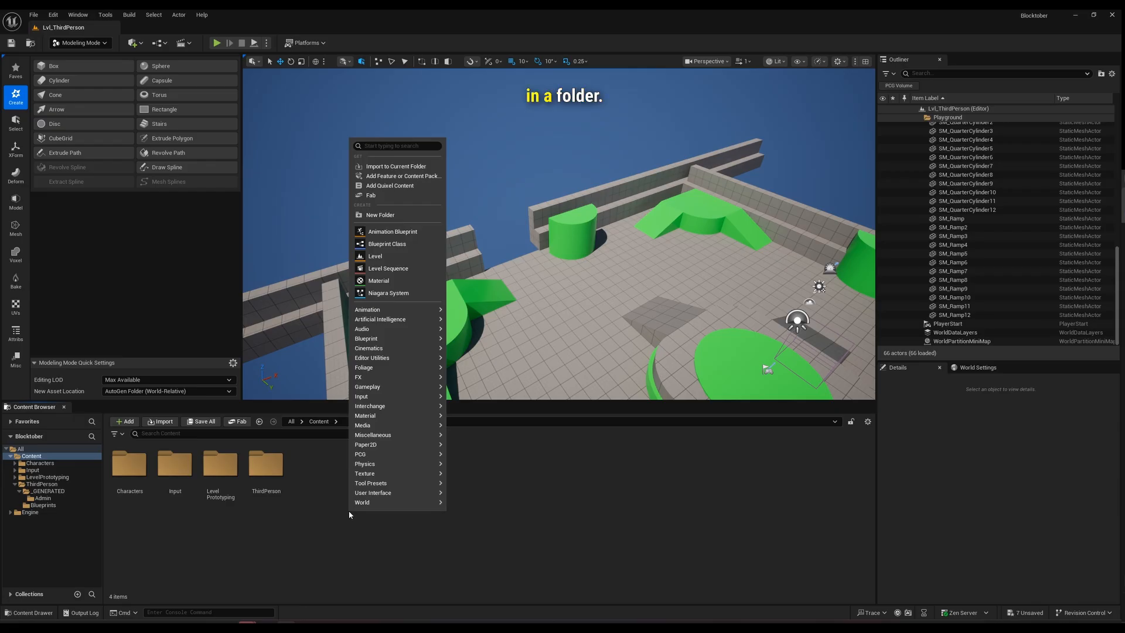
click(387, 216)
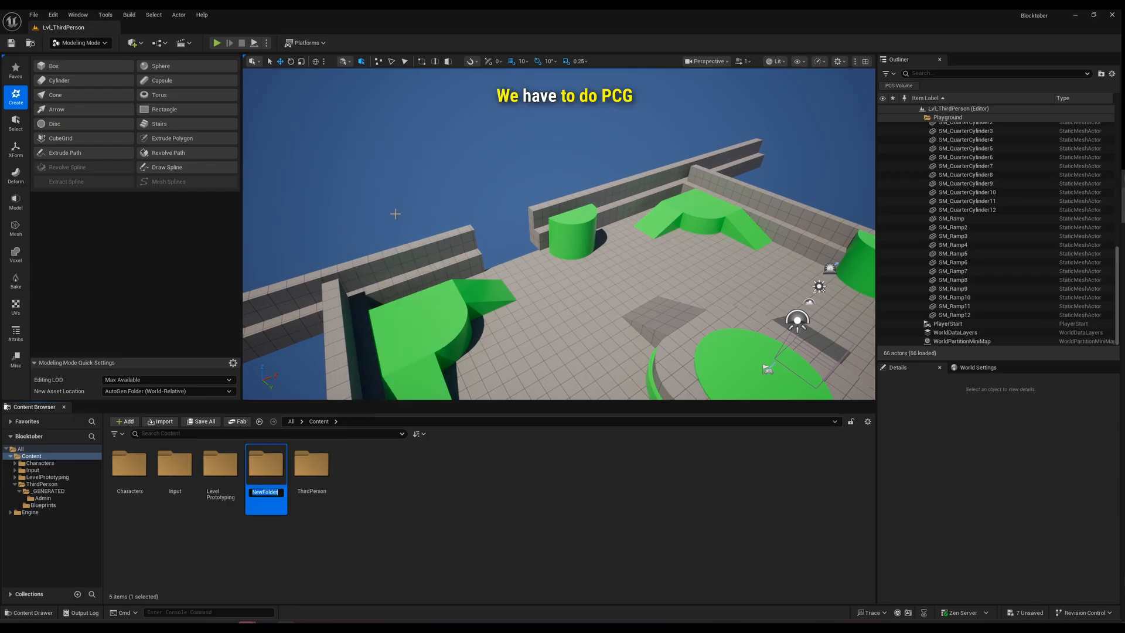
key(Return)
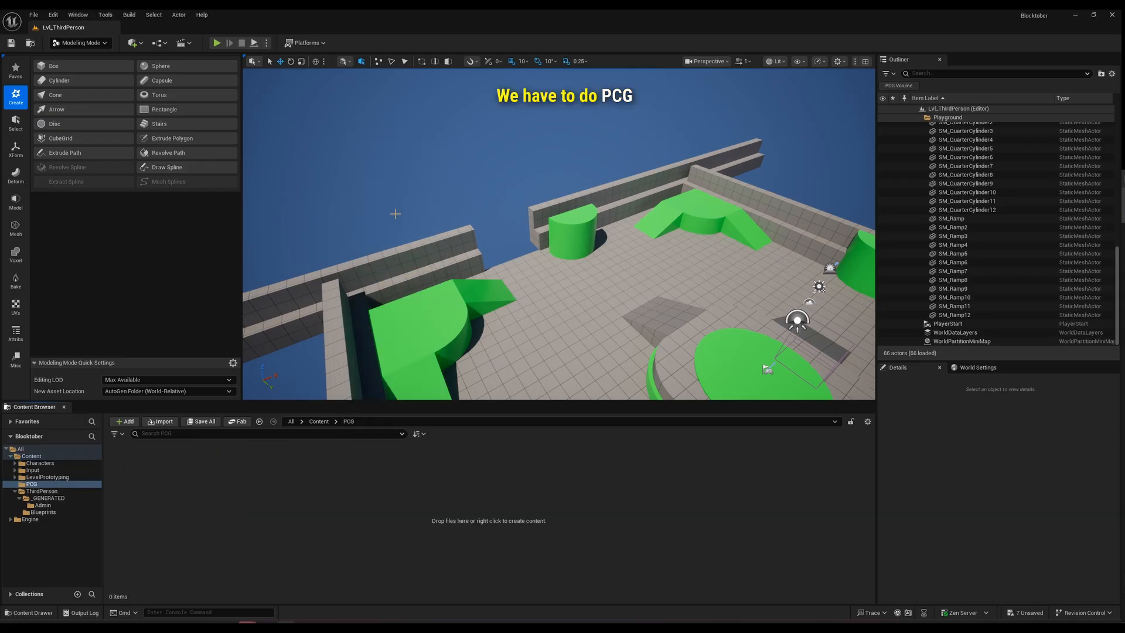
Create a PCG Graph in the PCG folder, initialized from the _Default_EmptyGraph template.
right_click(319, 484)
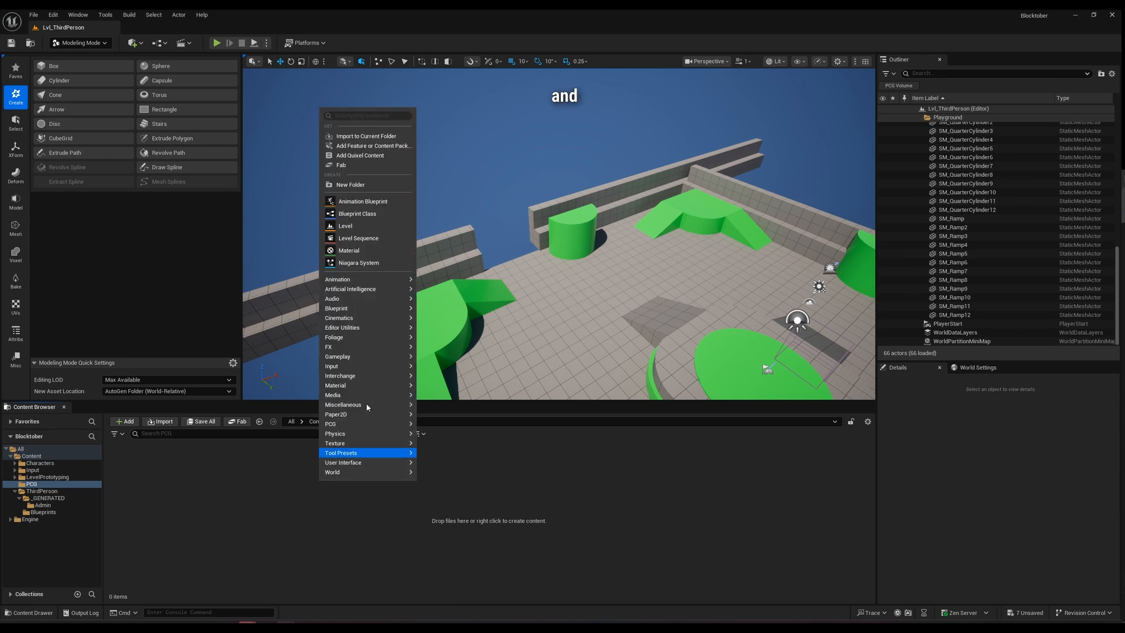
mouse_move(359, 415)
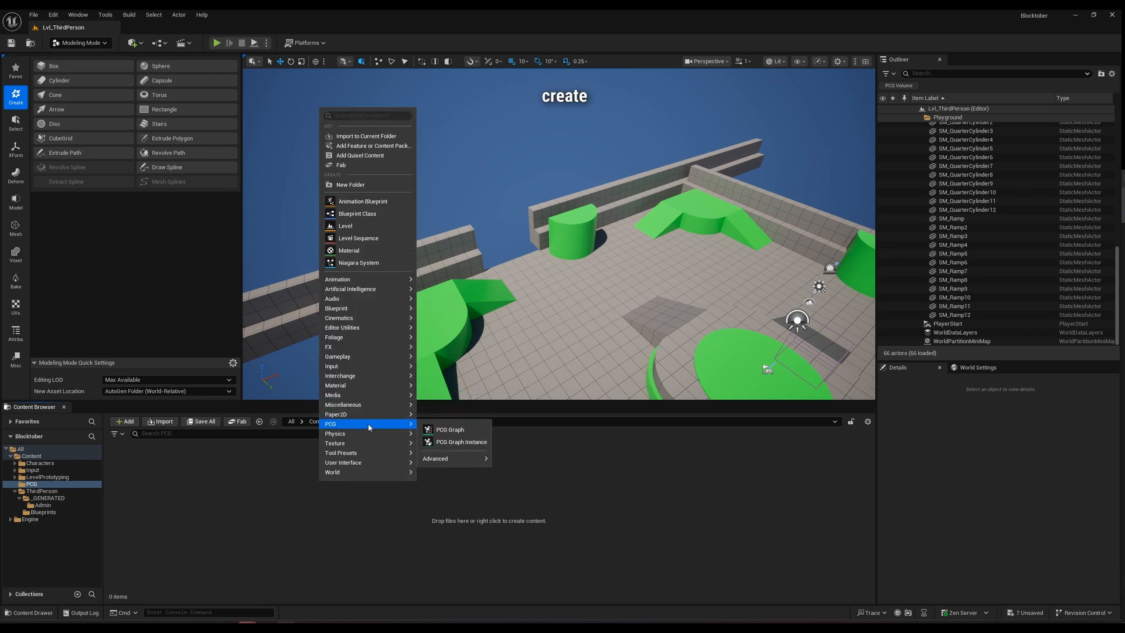
click(463, 430)
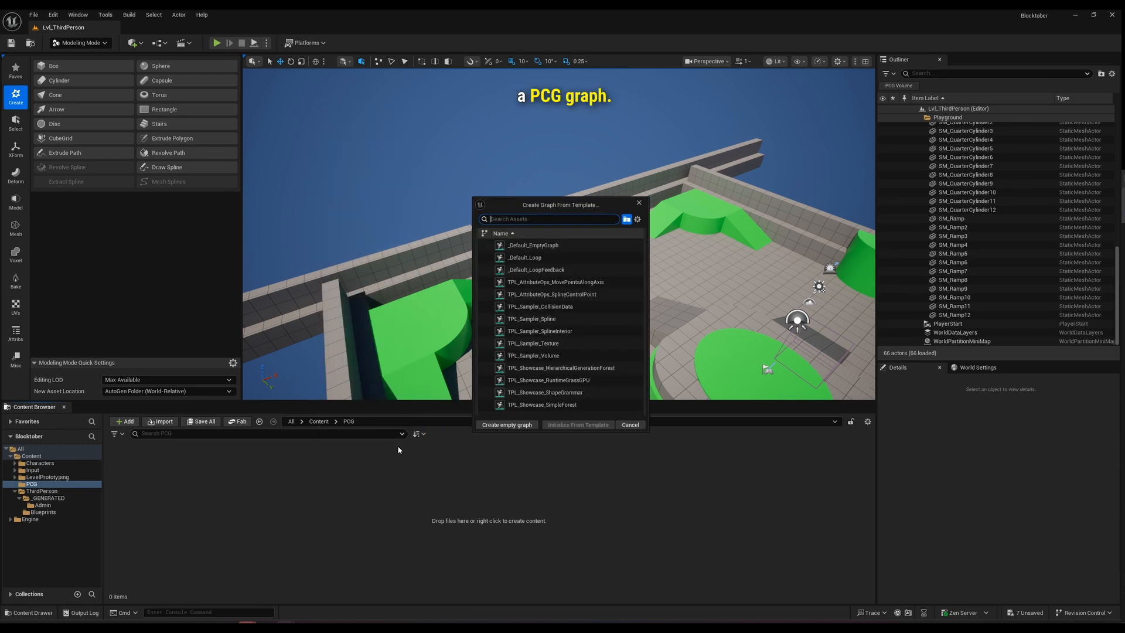
click(562, 320)
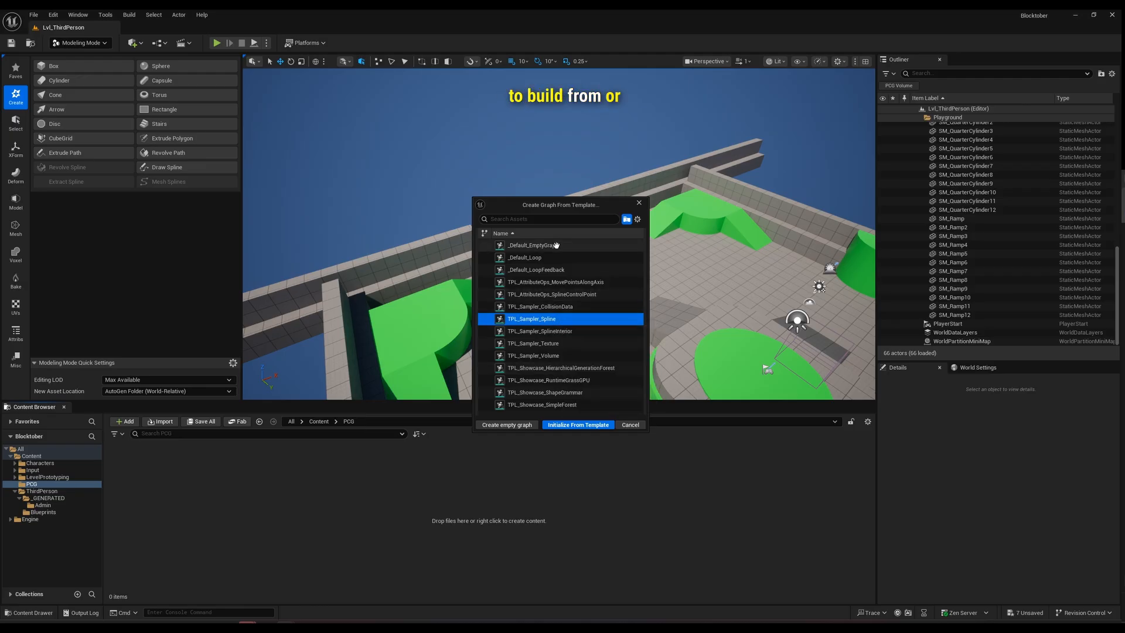
click(533, 245)
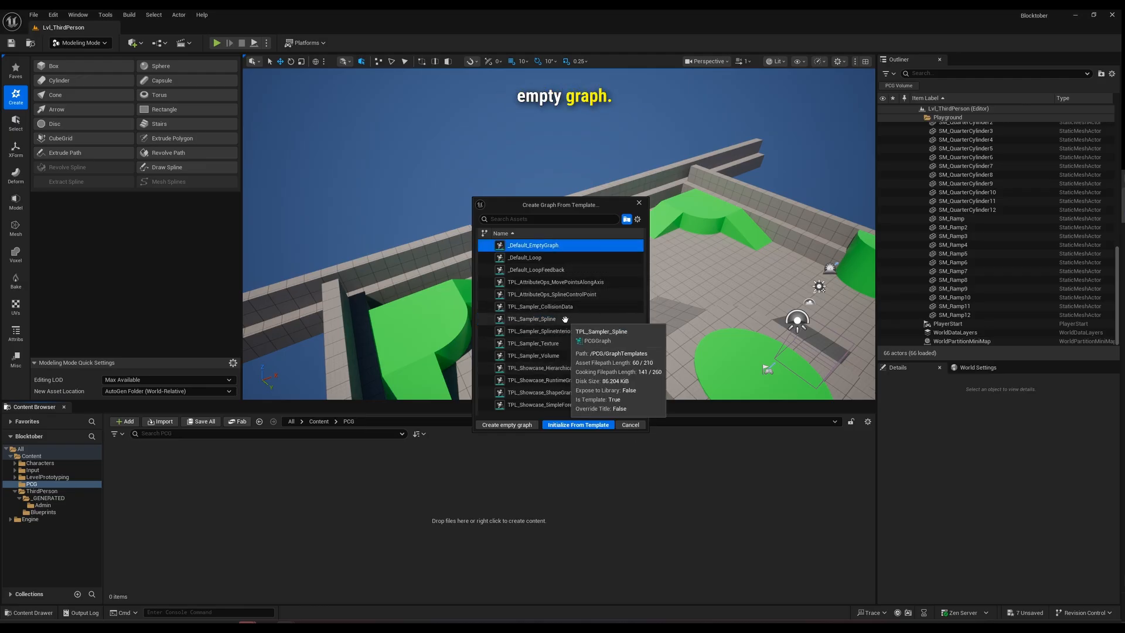
click(573, 320)
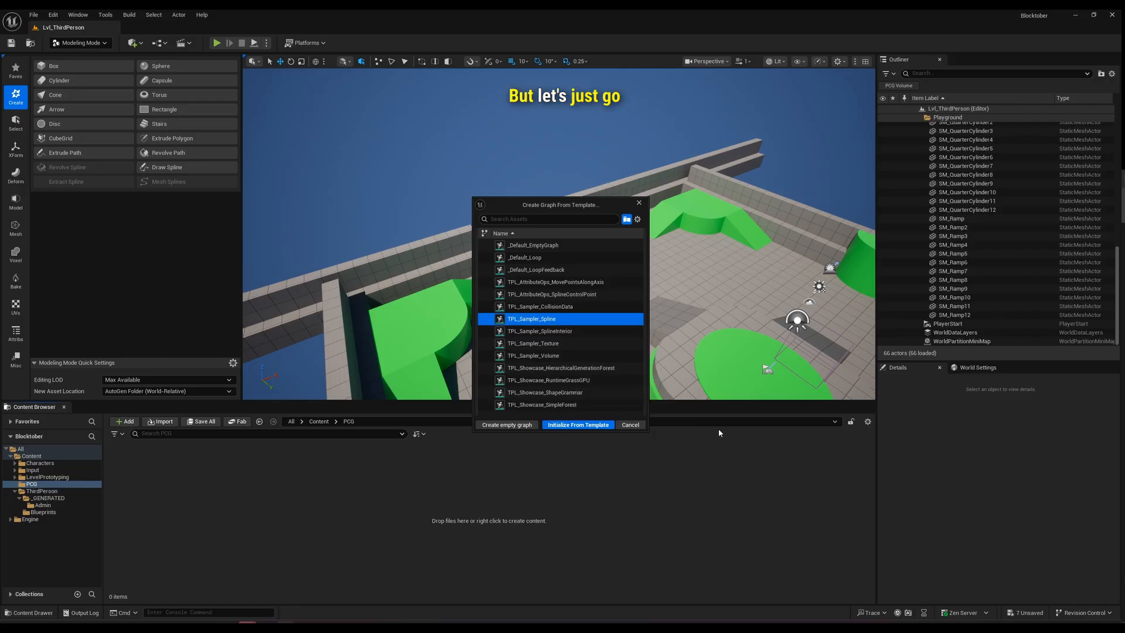
click(564, 246)
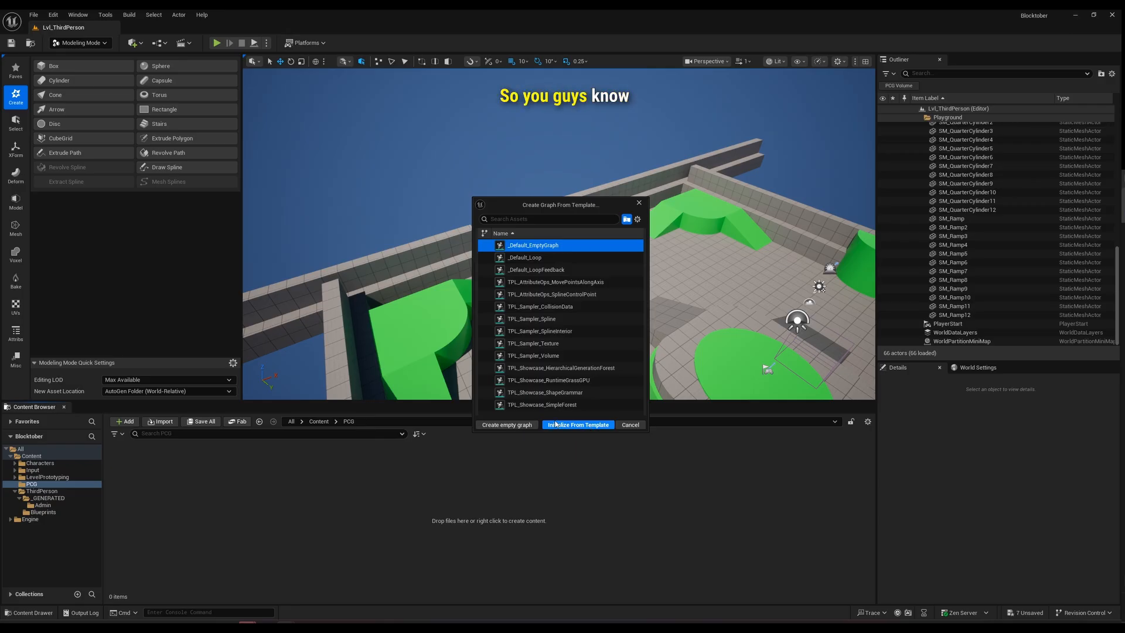
click(577, 424)
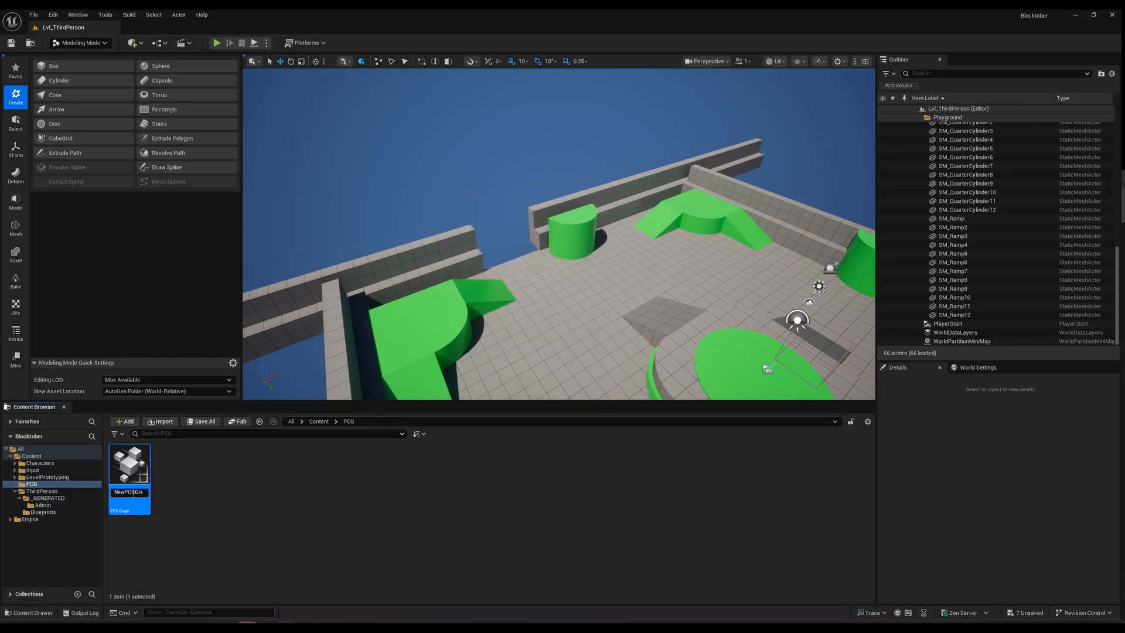
key(Return)
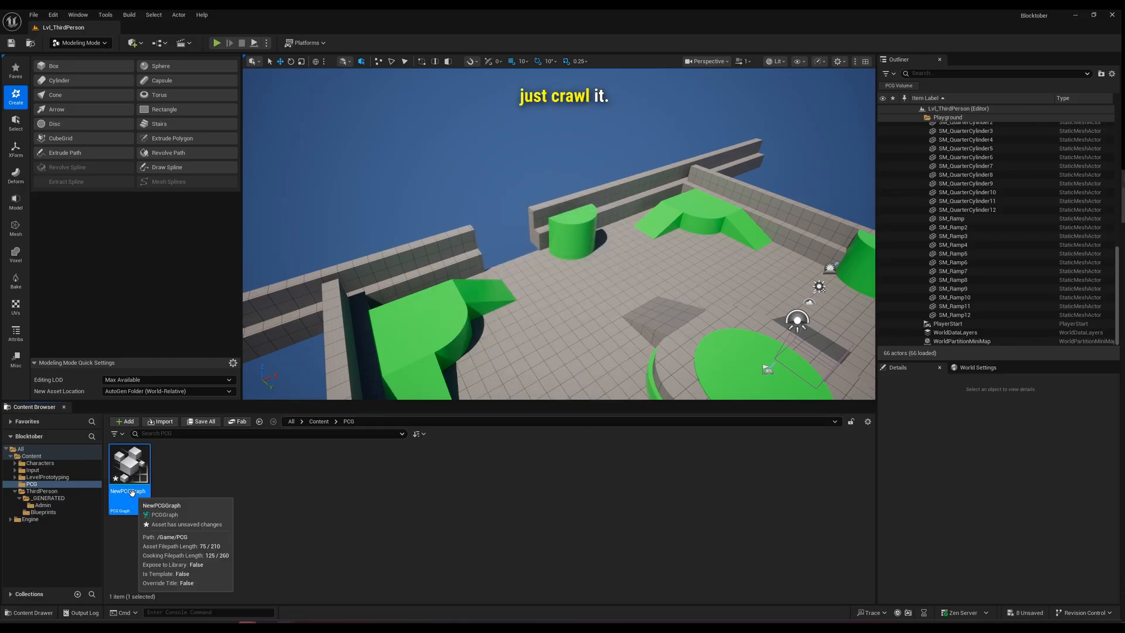
Rename the new PCG graph as PCG_Scatter_Along_Spline and open it for editing.
click(132, 493)
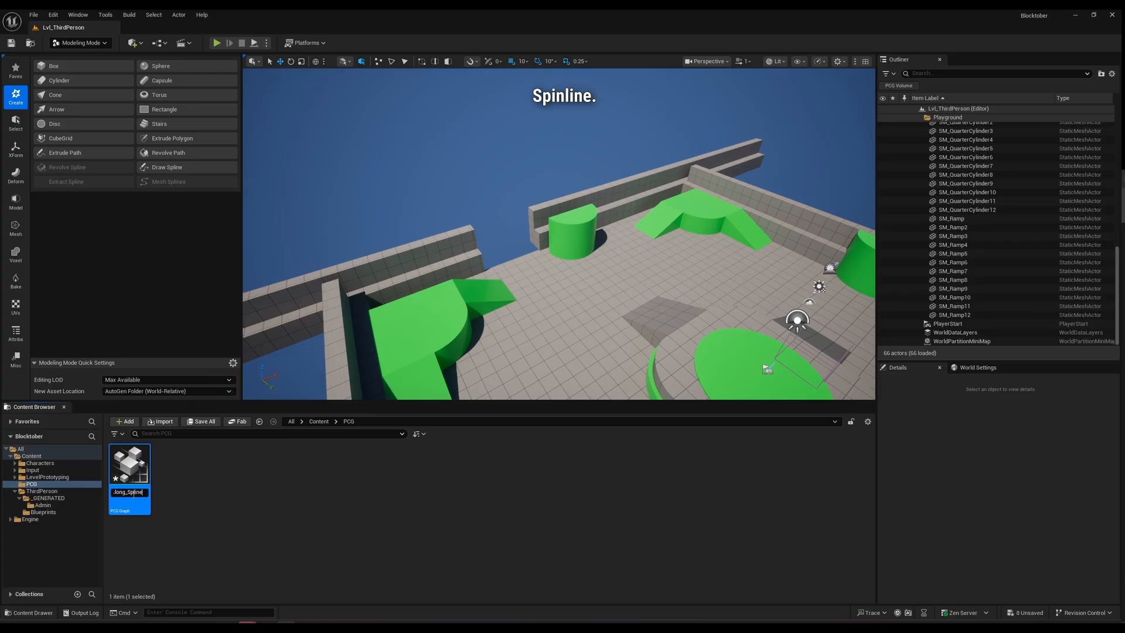
key(Return)
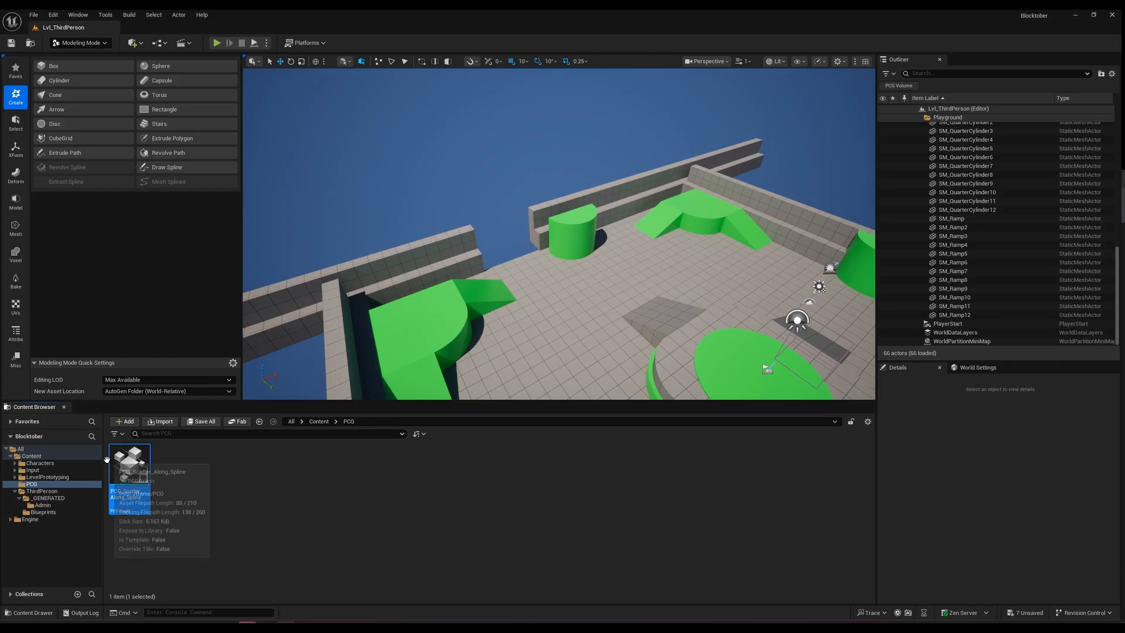
double_click(135, 475)
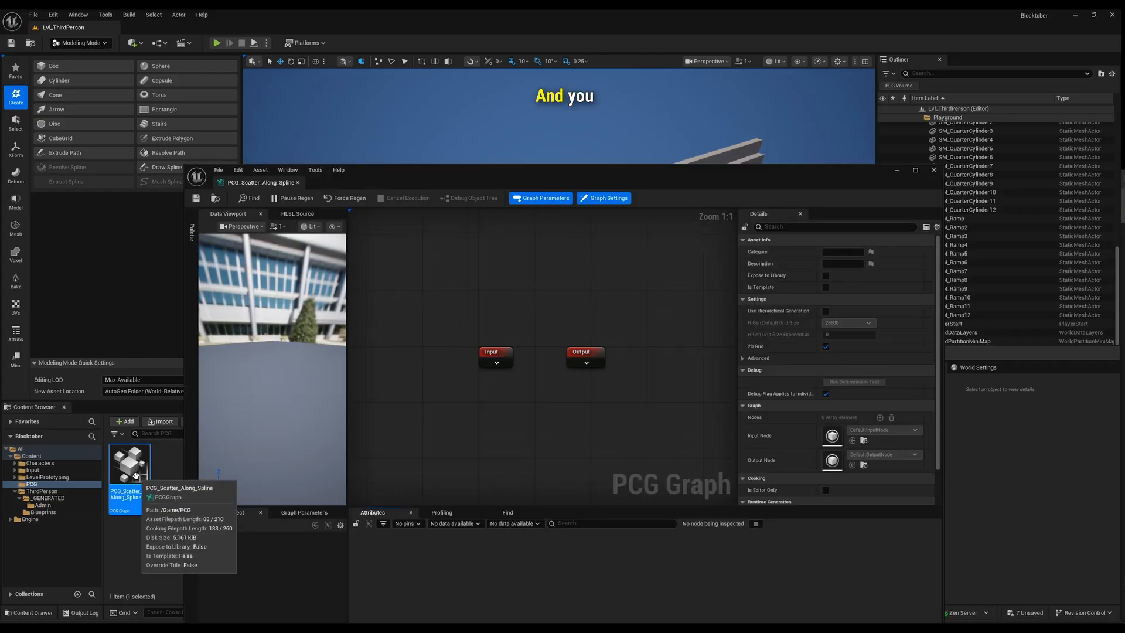
Spread the Input and Output nodes apart and move them up to free the graph area below them.
right_drag(551, 407, 594, 392)
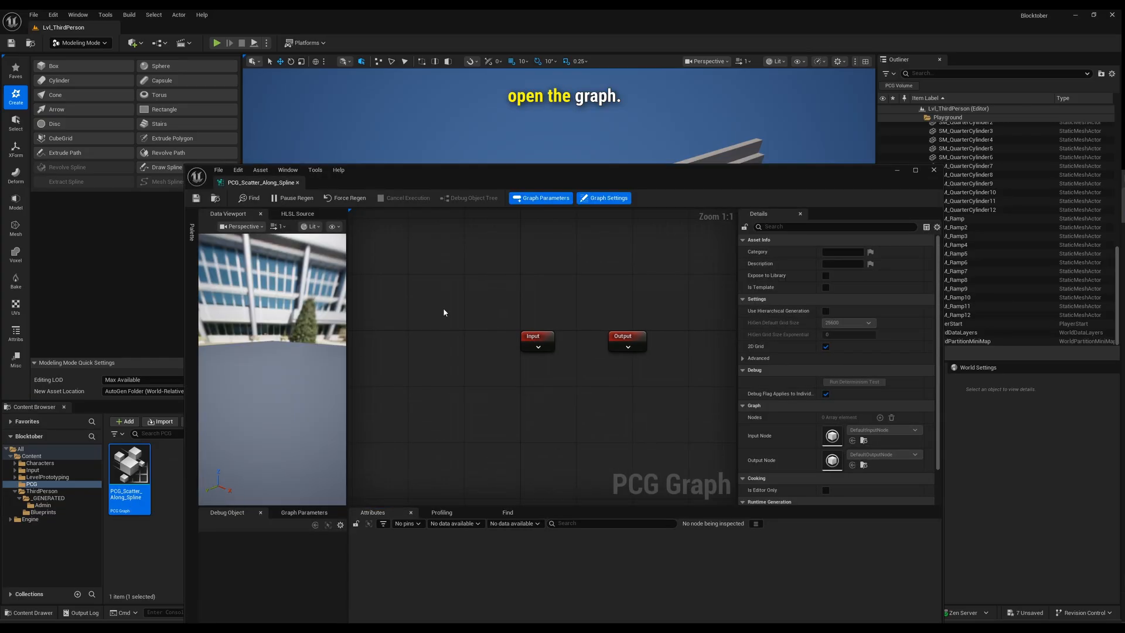
drag(531, 340, 420, 298)
right_drag(497, 386, 531, 367)
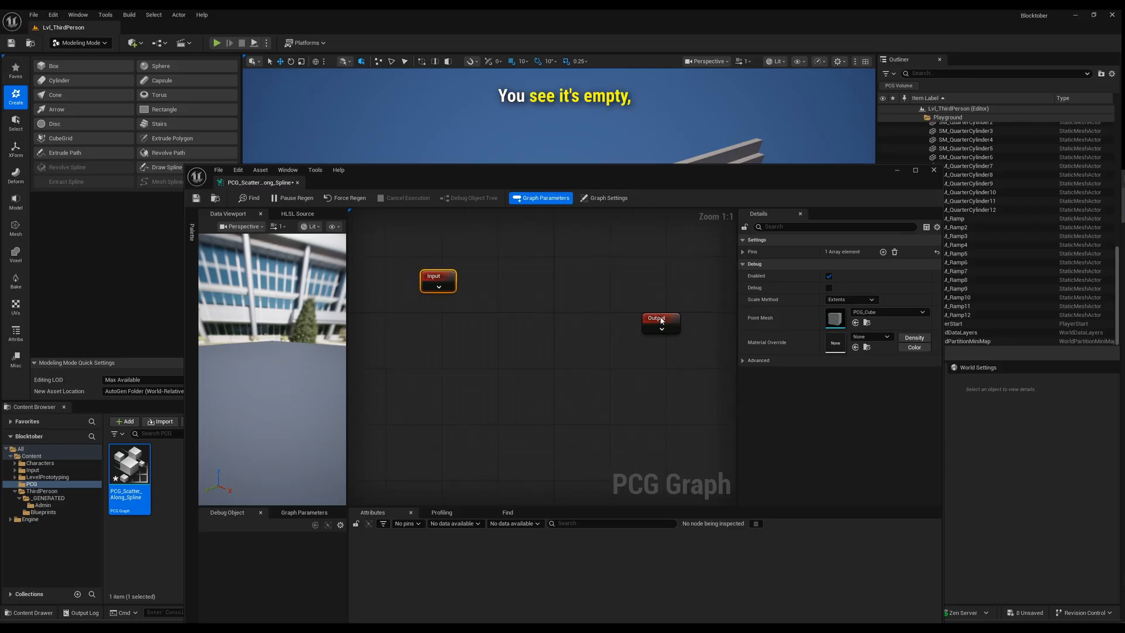
drag(663, 318, 638, 277)
right_drag(525, 389, 517, 368)
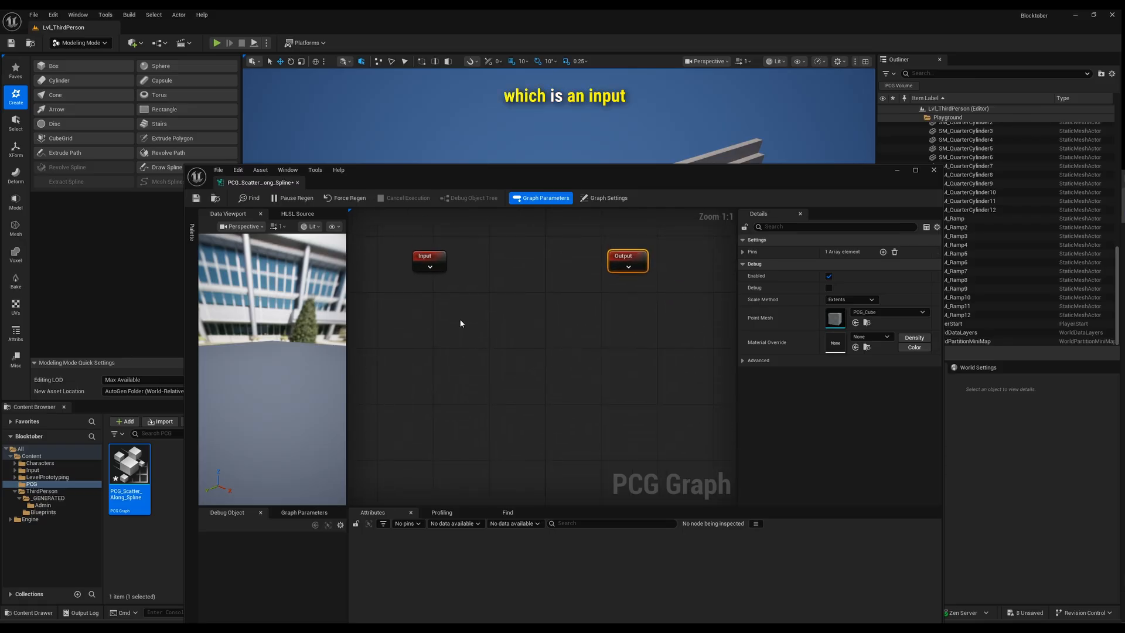
click(460, 324)
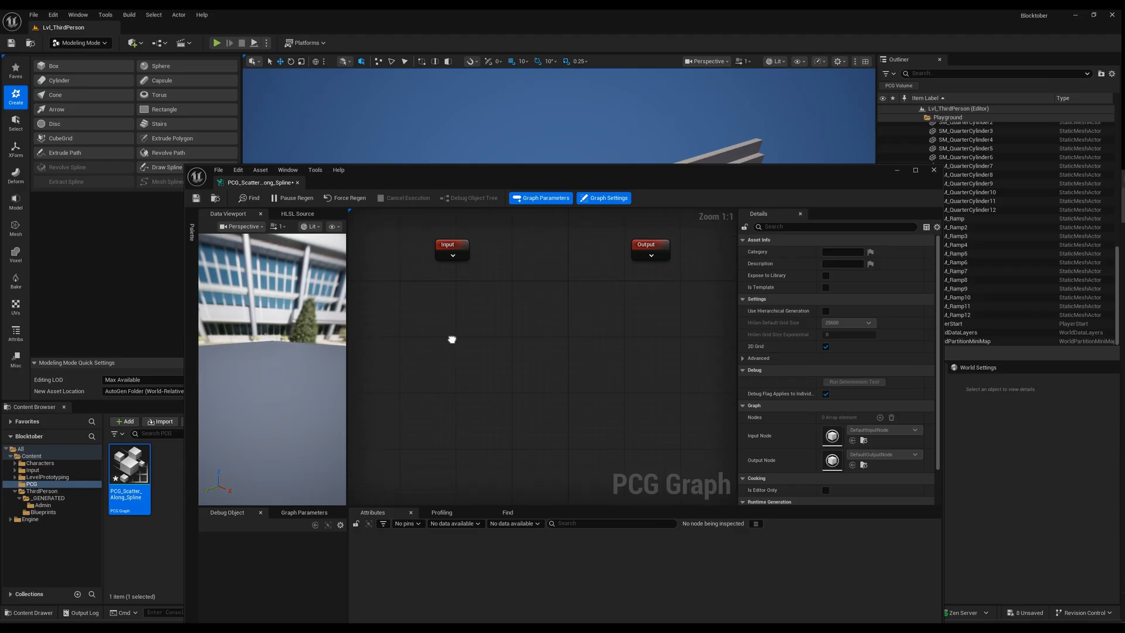
right_drag(429, 354, 434, 361)
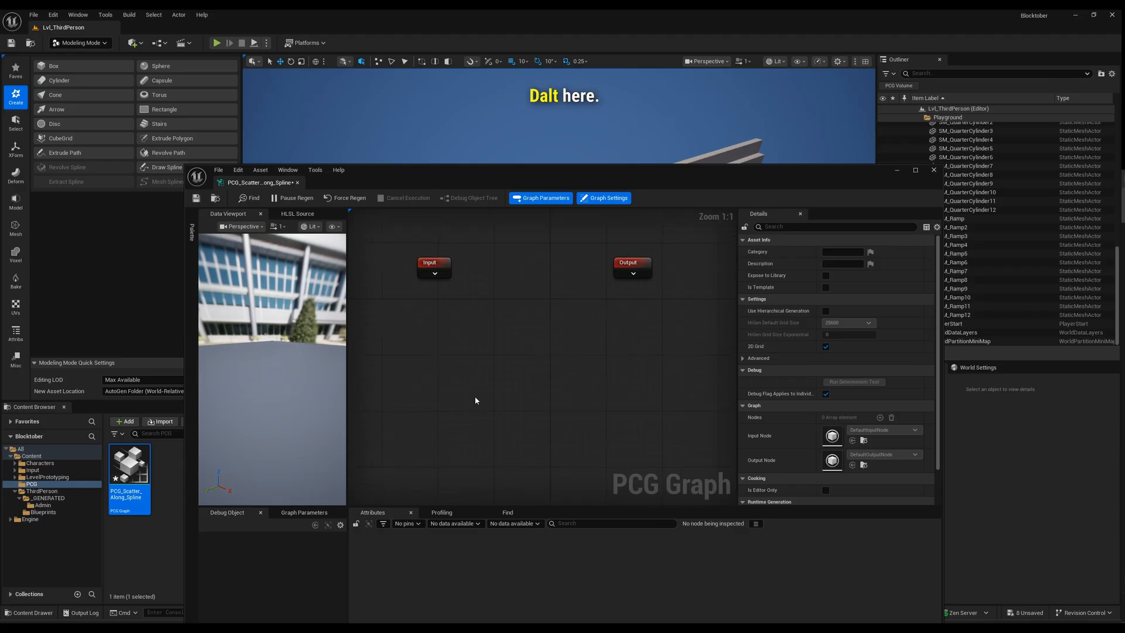
Reopen the PCG_Scatter_Along_Spline graph from the PCG folder and move its editor window higher over the level editor.
click(170, 511)
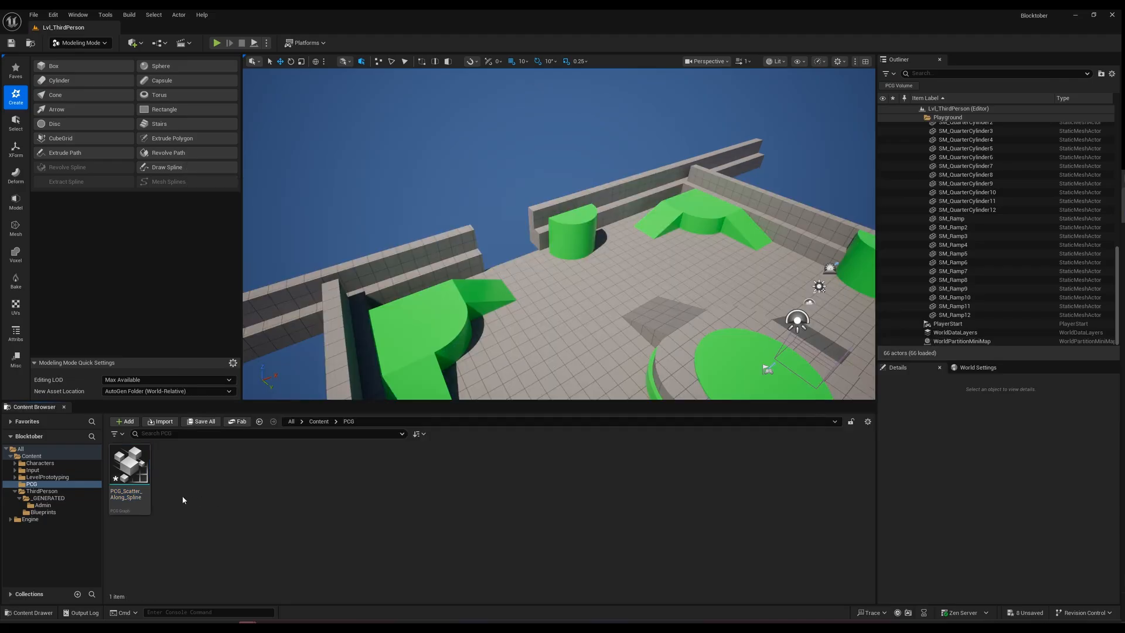
double_click(130, 472)
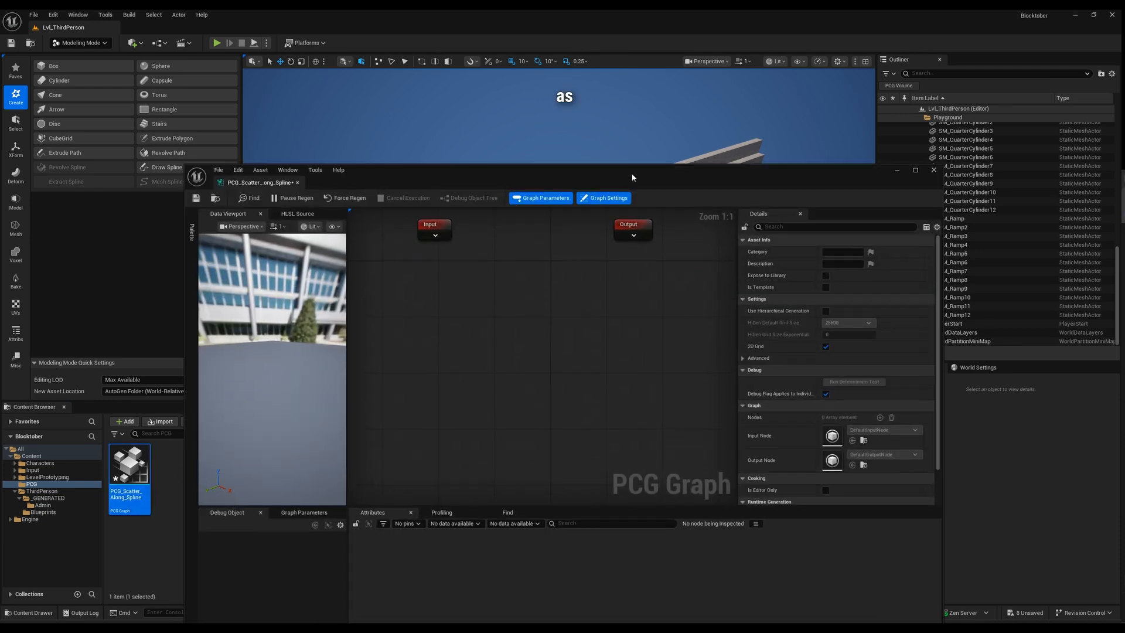
drag(632, 177, 613, 135)
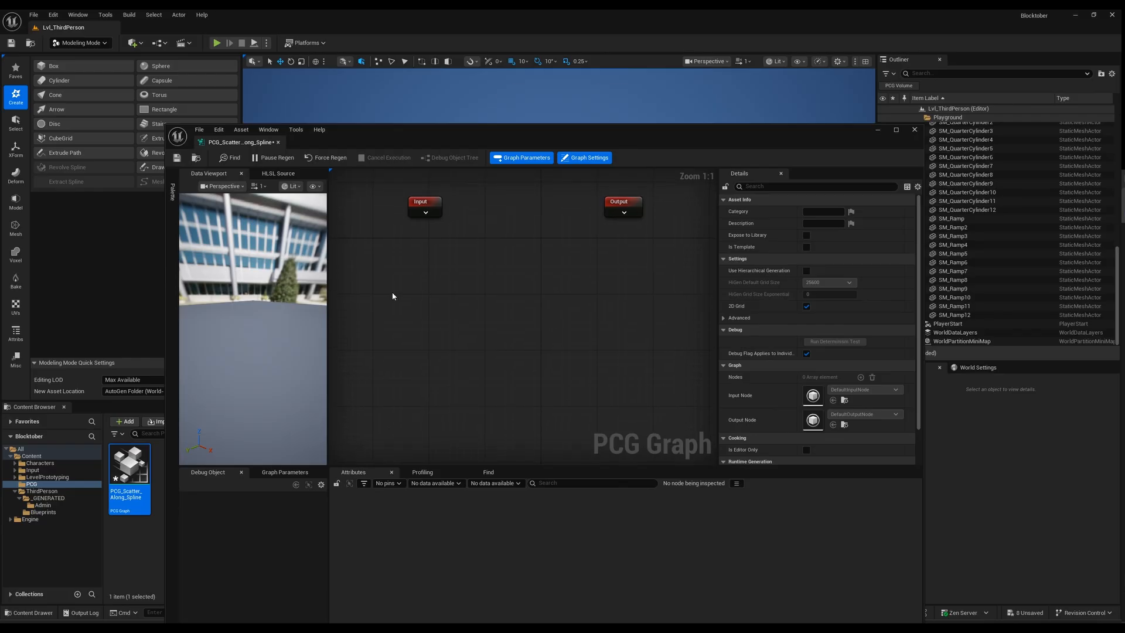
drag(409, 187, 621, 246)
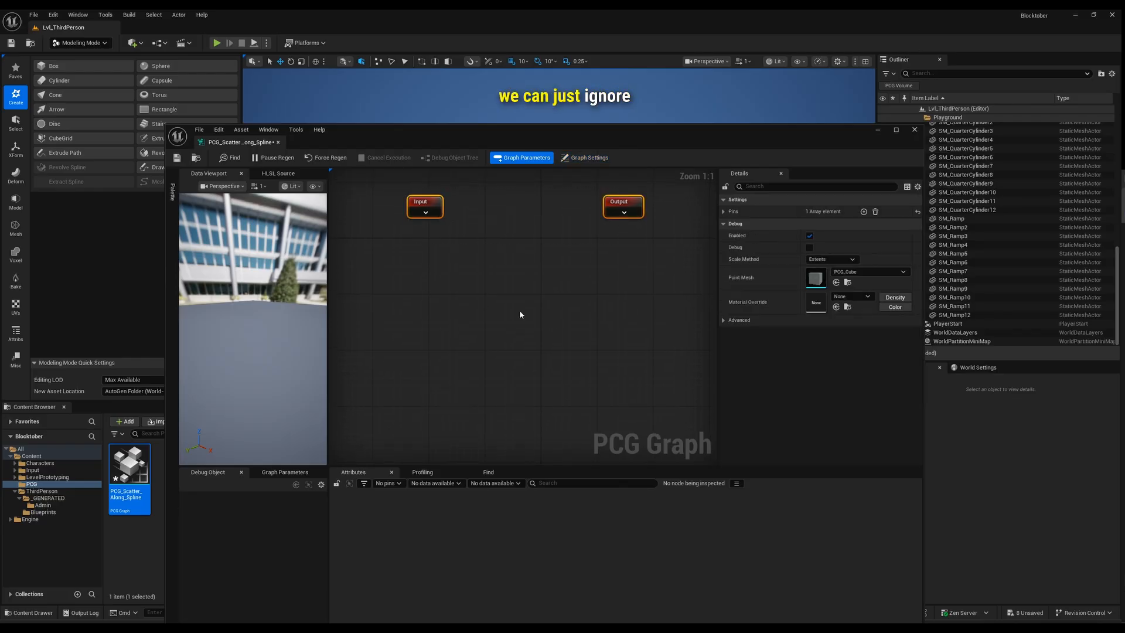
click(519, 311)
Add a Get Spline Data node to the graph and place it below the Input node.
right_click(424, 324)
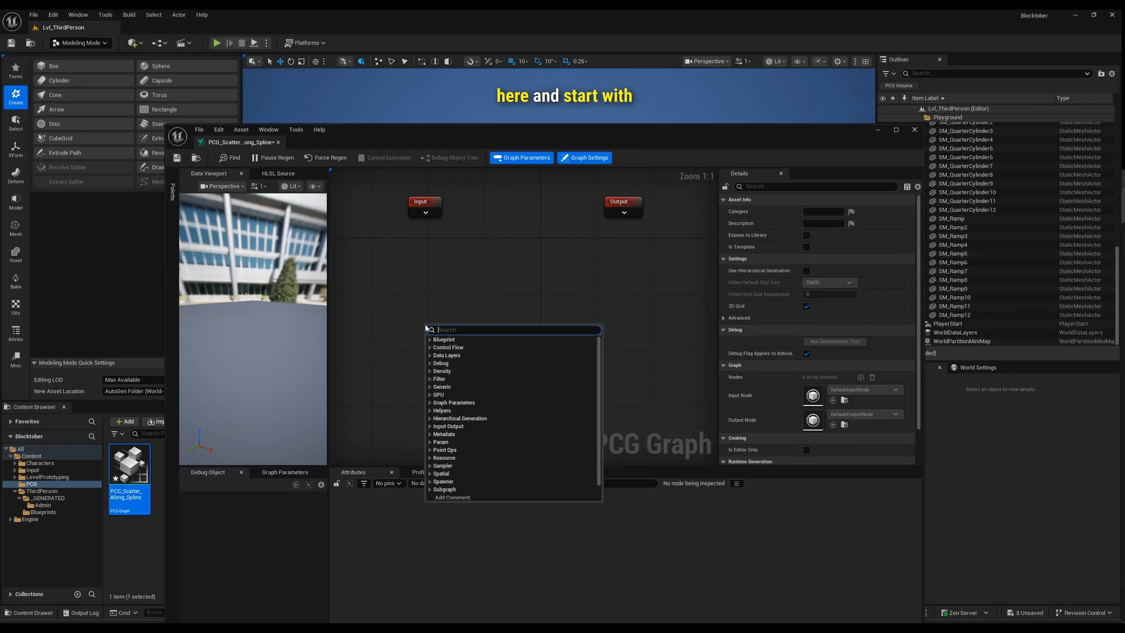
text(get)
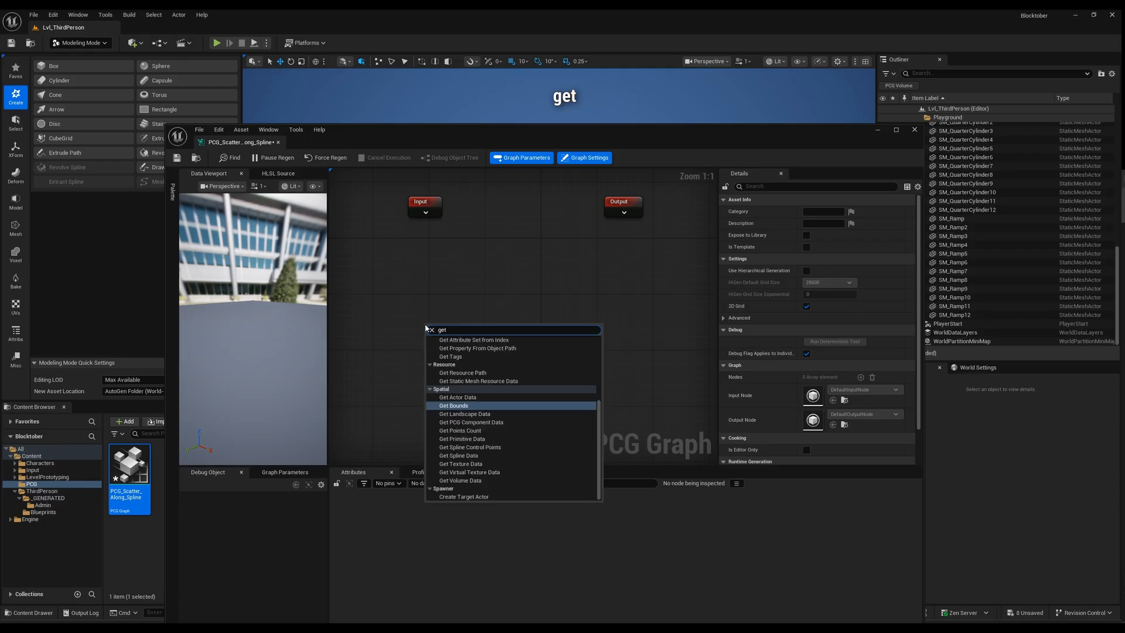
text( spl)
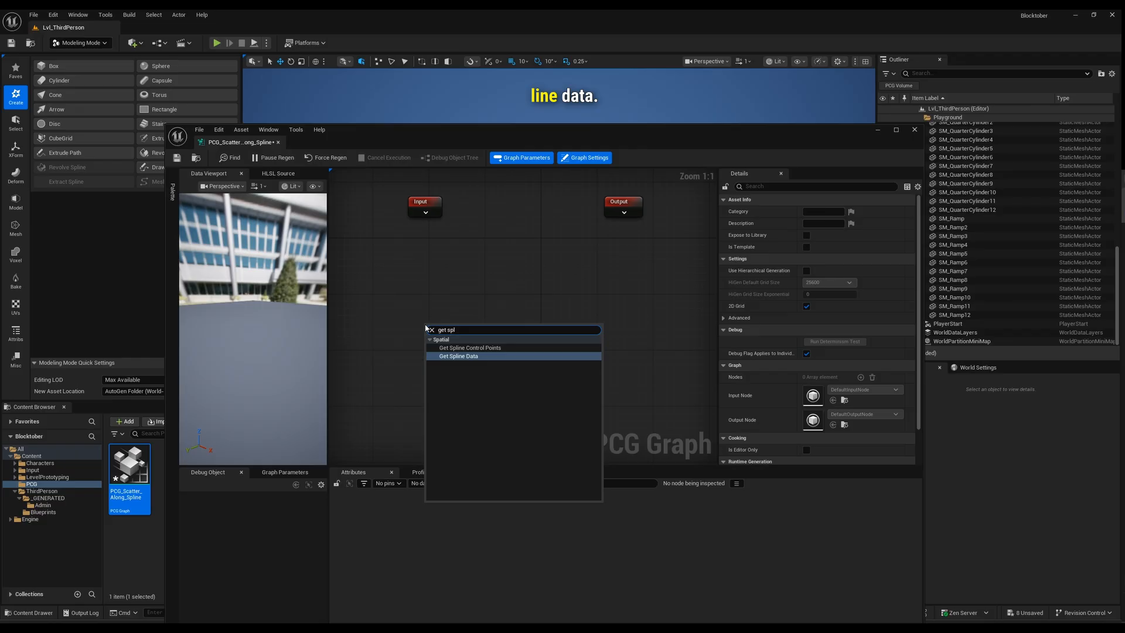
click(449, 357)
drag(441, 332, 413, 332)
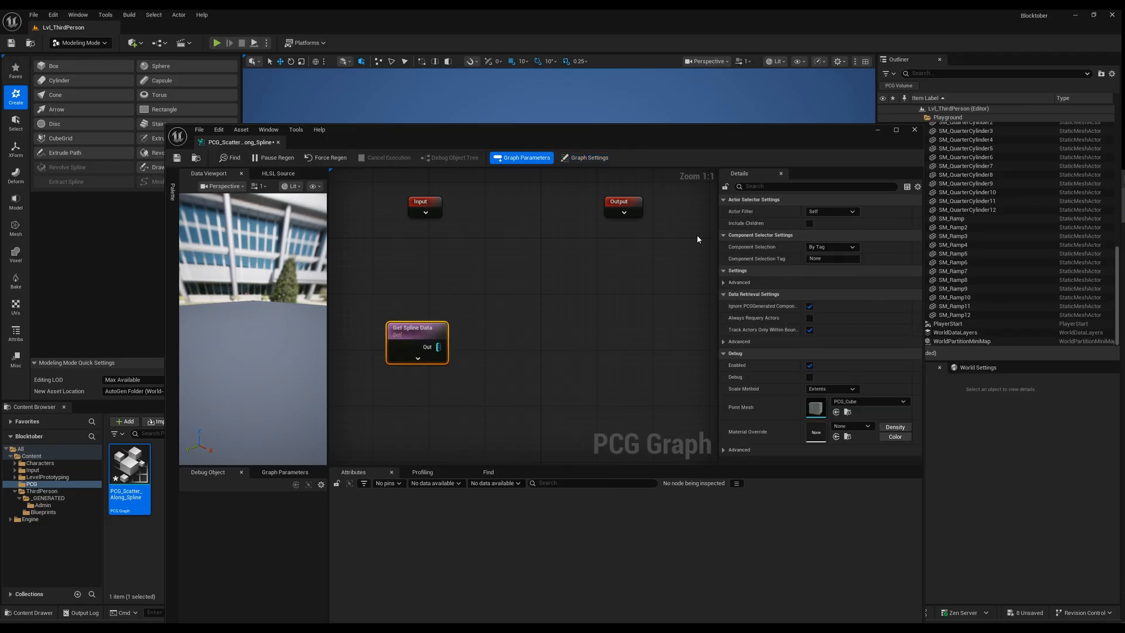
Review the Actor Filter choices of the Get Spline Data node, keep Self, and shift the node slightly away from the graph's centre.
click(828, 211)
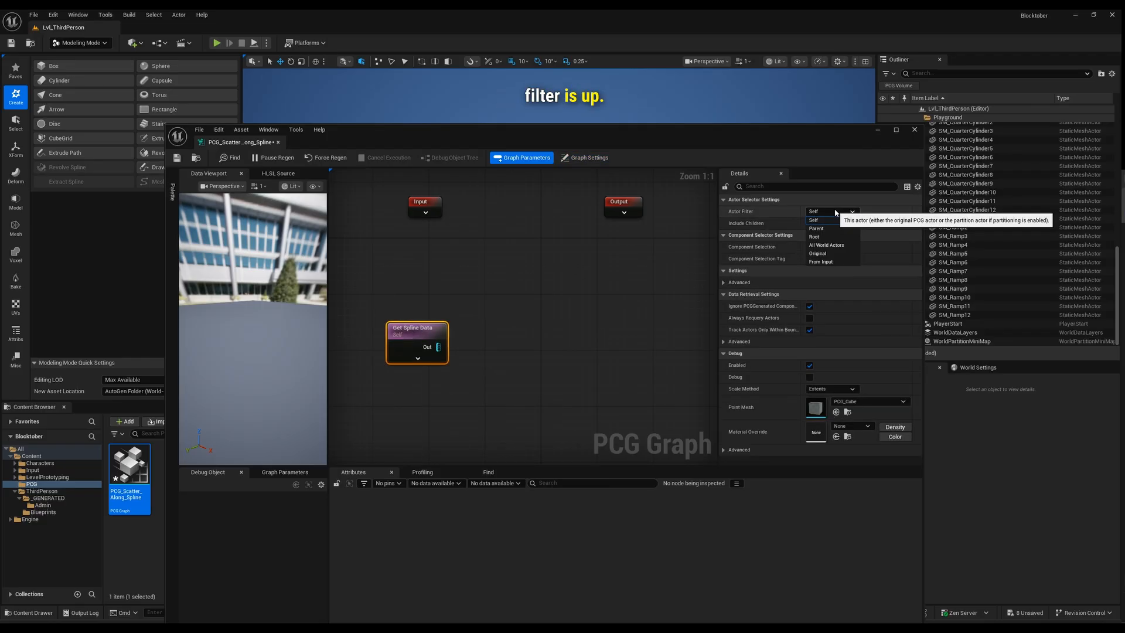
click(820, 220)
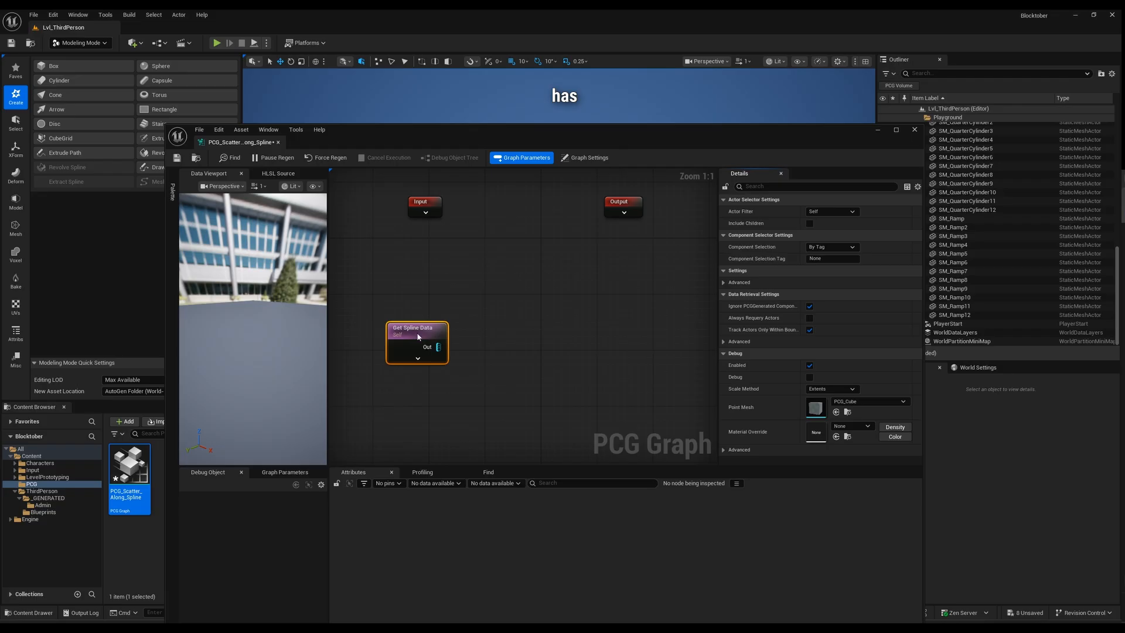
mouse_move(419, 336)
mouse_down()
mouse_move(451, 336)
mouse_move(397, 337)
mouse_up()
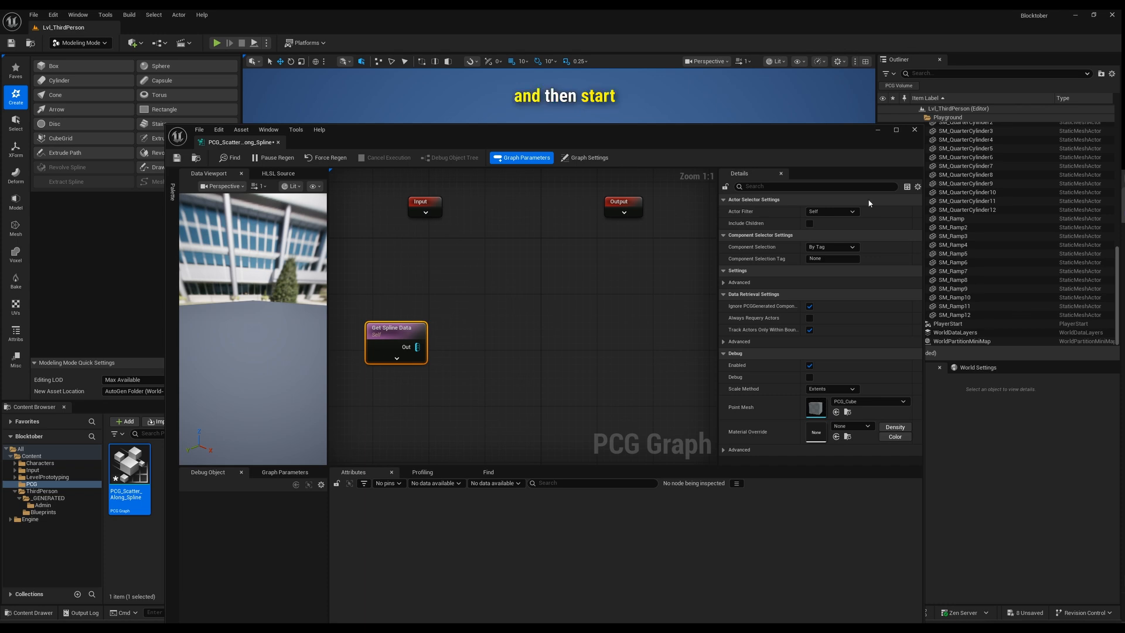
click(843, 211)
click(843, 211)
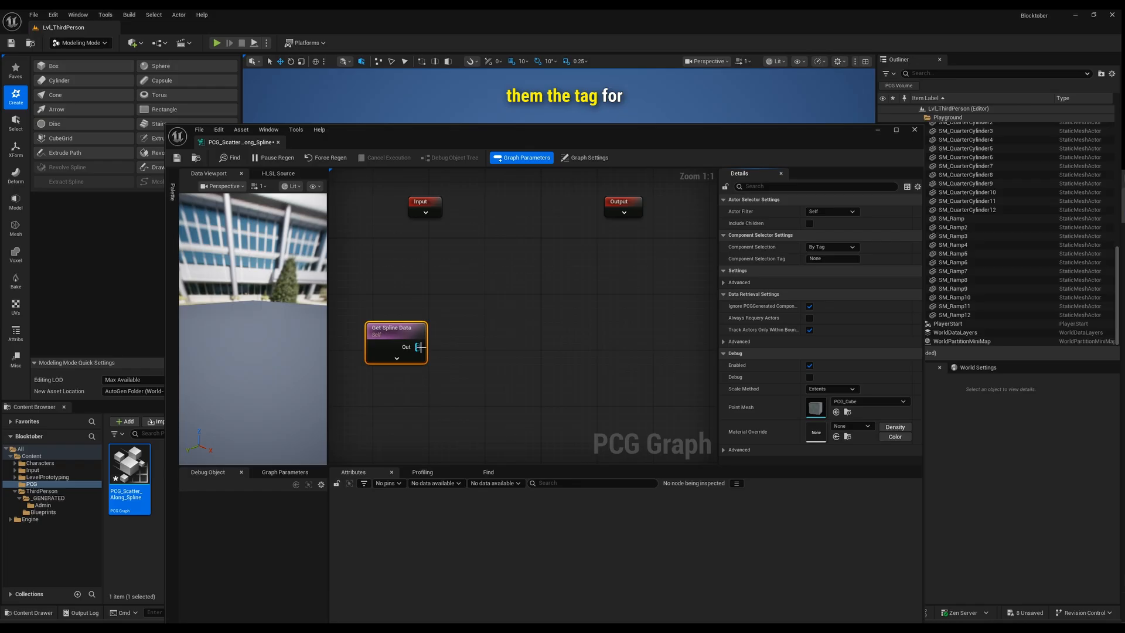
Add a Spline Sampler node fed by the Get Spline Data output and align it in a straight line with that node.
drag(419, 347, 498, 347)
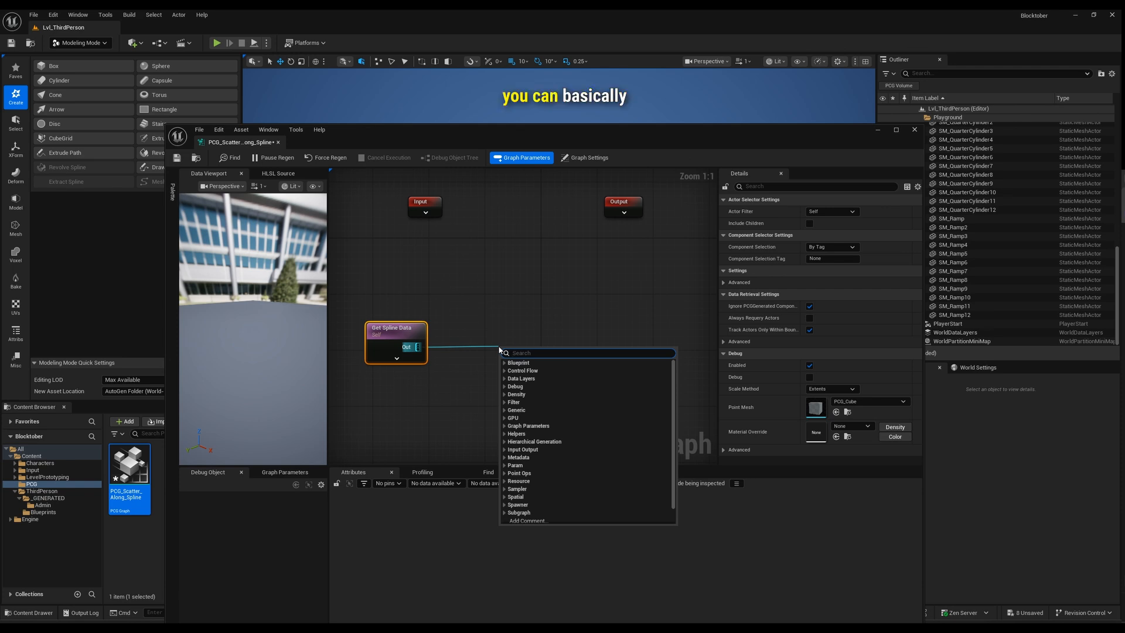
key(Escape)
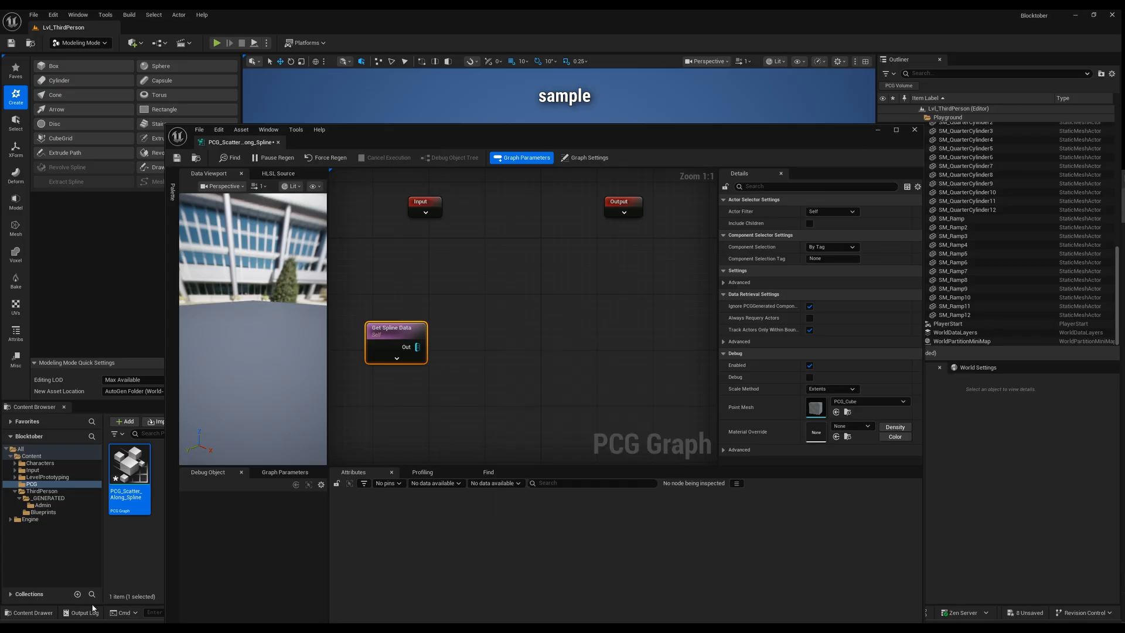
drag(417, 347, 493, 347)
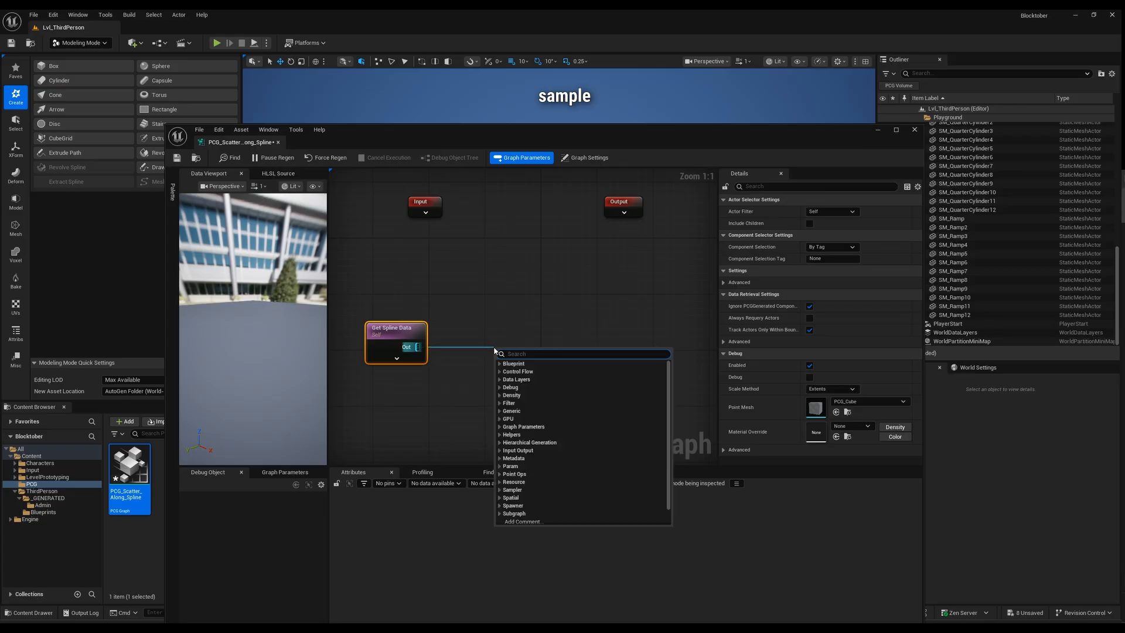
text(sampl)
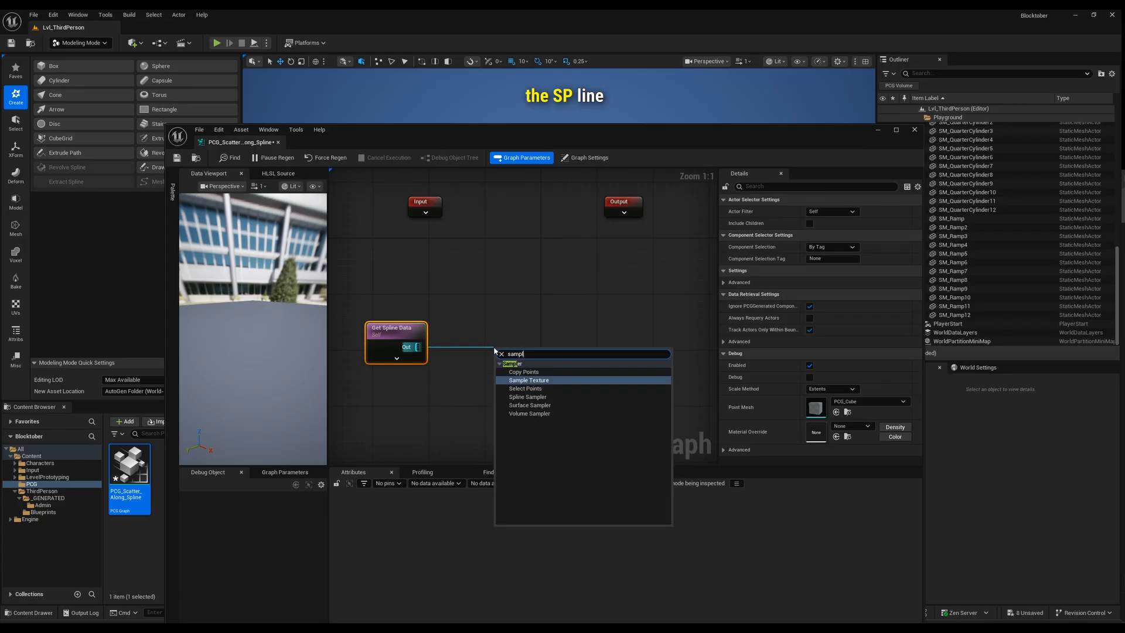
click(530, 397)
mouse_move(545, 359)
mouse_down()
mouse_move(537, 331)
mouse_move(536, 343)
mouse_up()
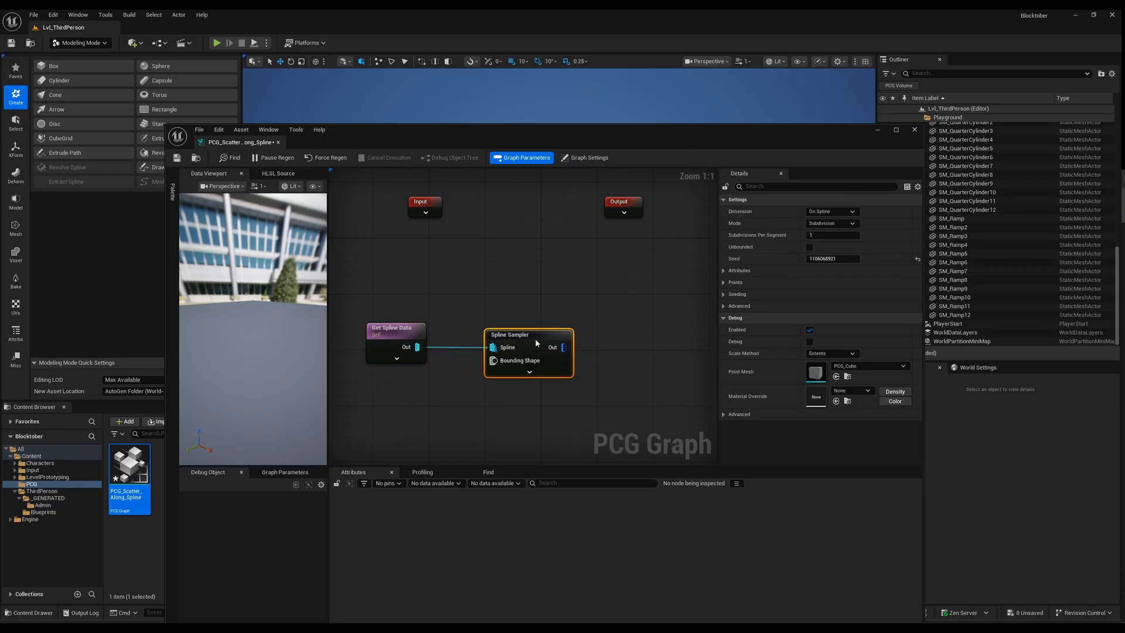
Keep the Spline Sampler's Dimension at On Spline and set its Mode to Distance.
click(839, 211)
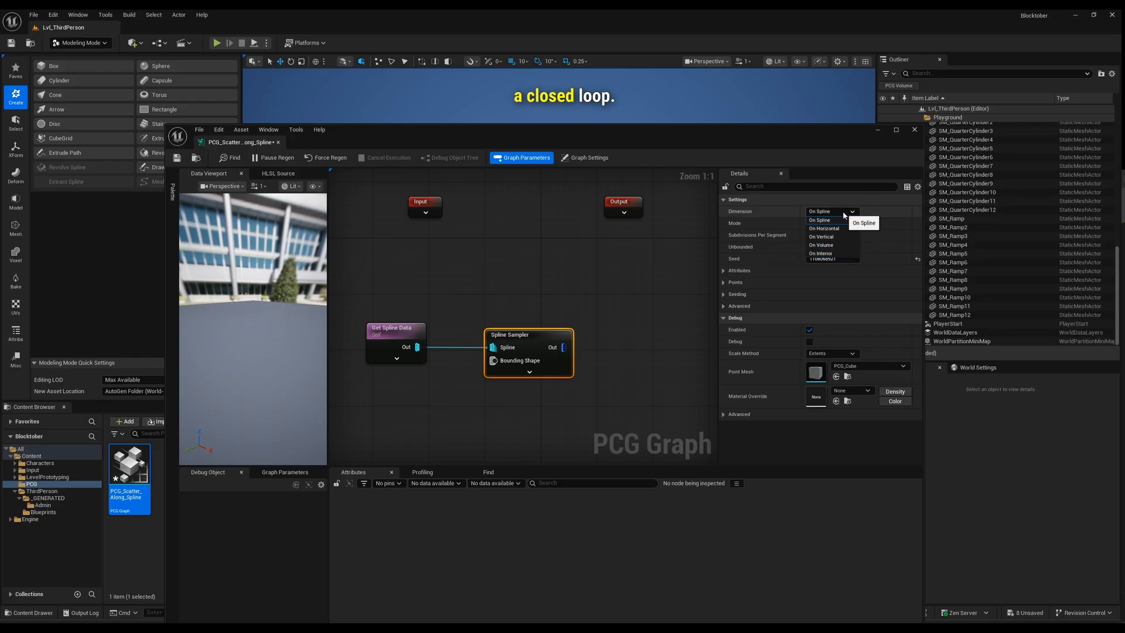
click(832, 222)
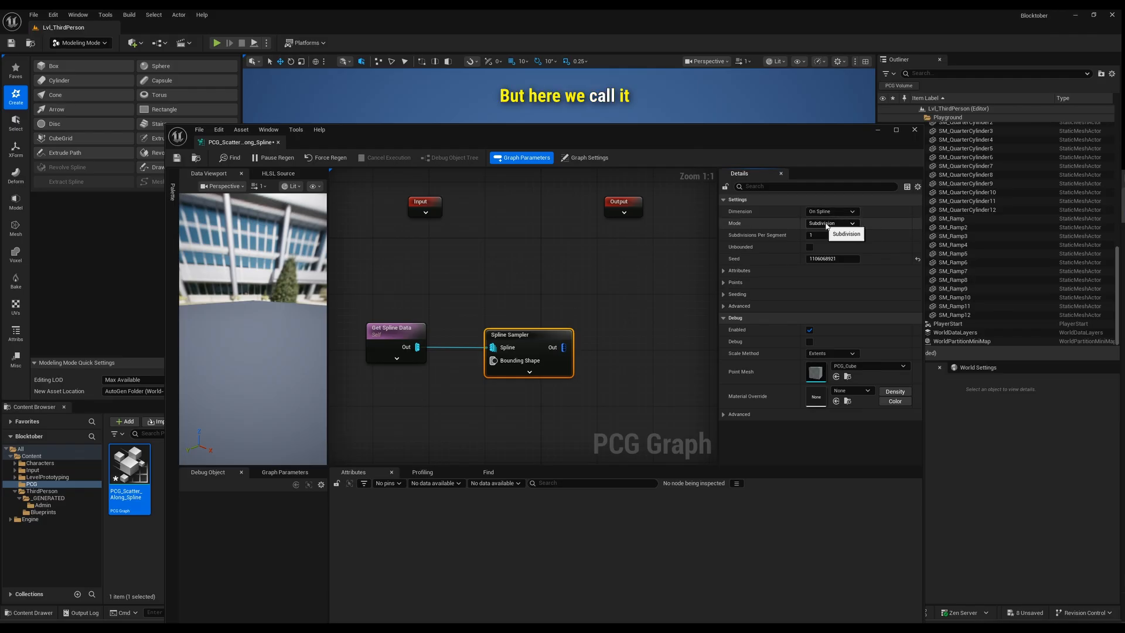
click(836, 224)
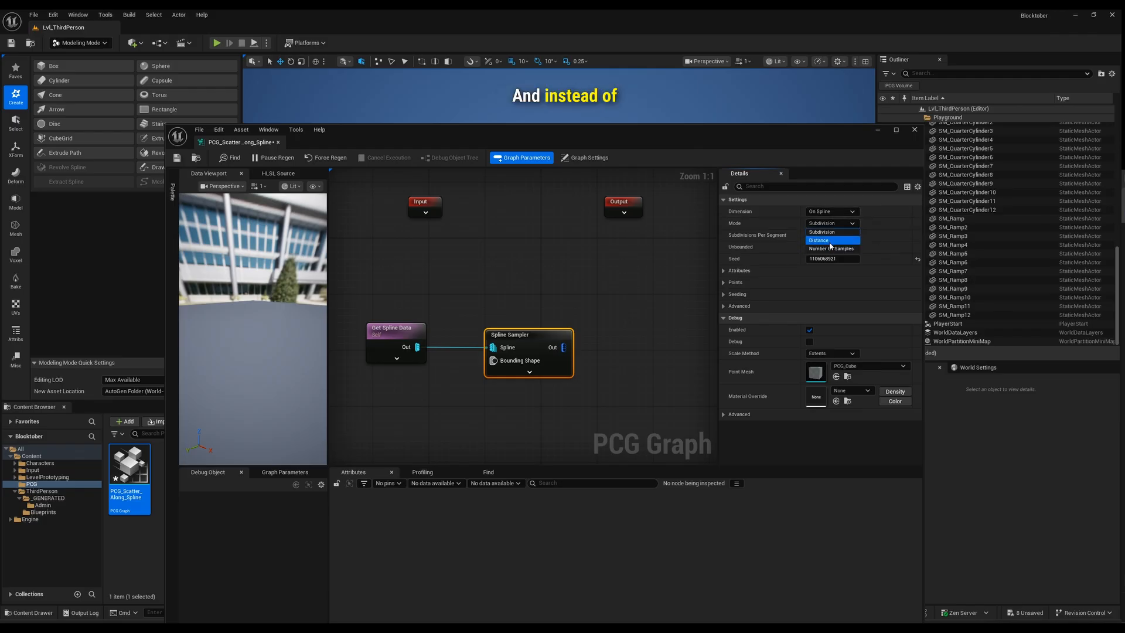
click(830, 242)
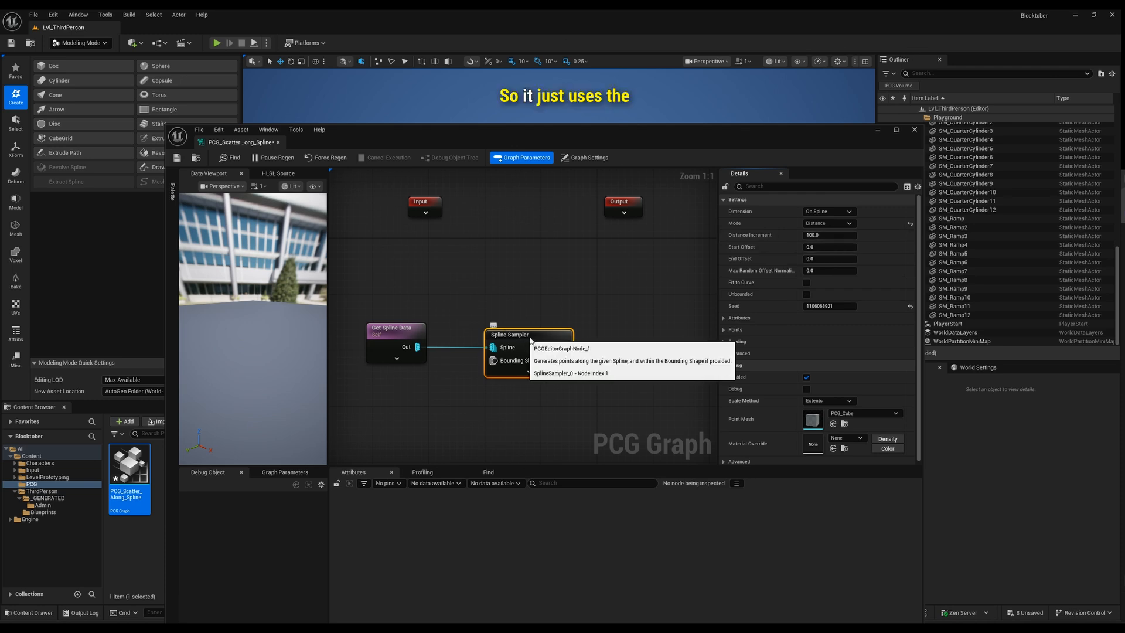
Add a Static Mesh Spawner node fed by the Spline Sampler's Out pin and align it in line with the sampler.
right_drag(589, 325, 589, 284)
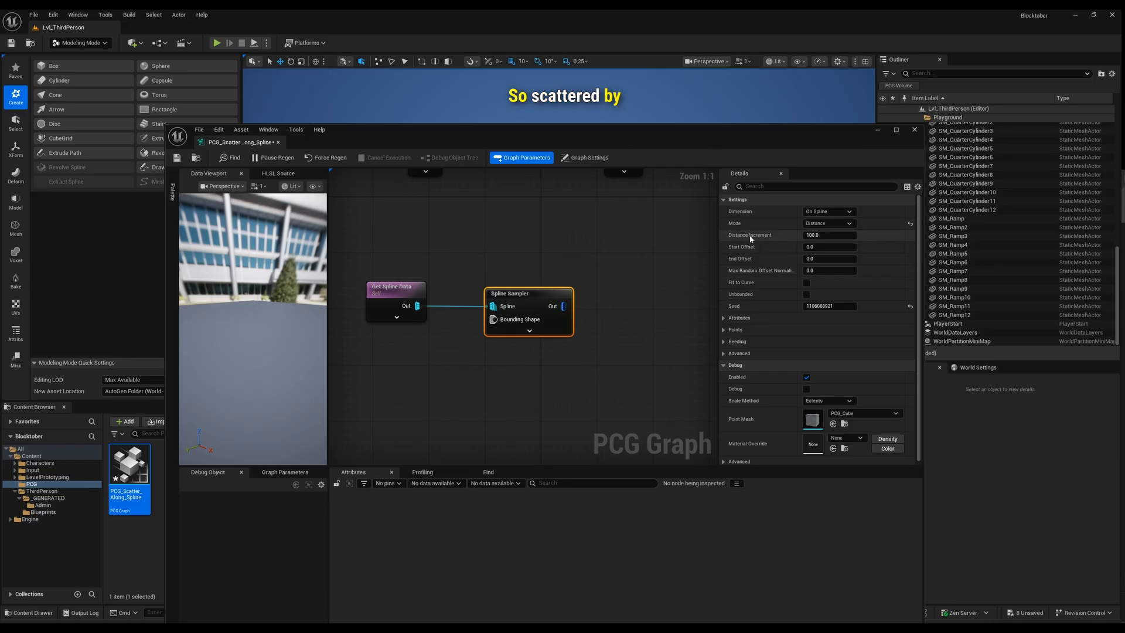
right_drag(639, 322, 592, 329)
drag(515, 311, 595, 317)
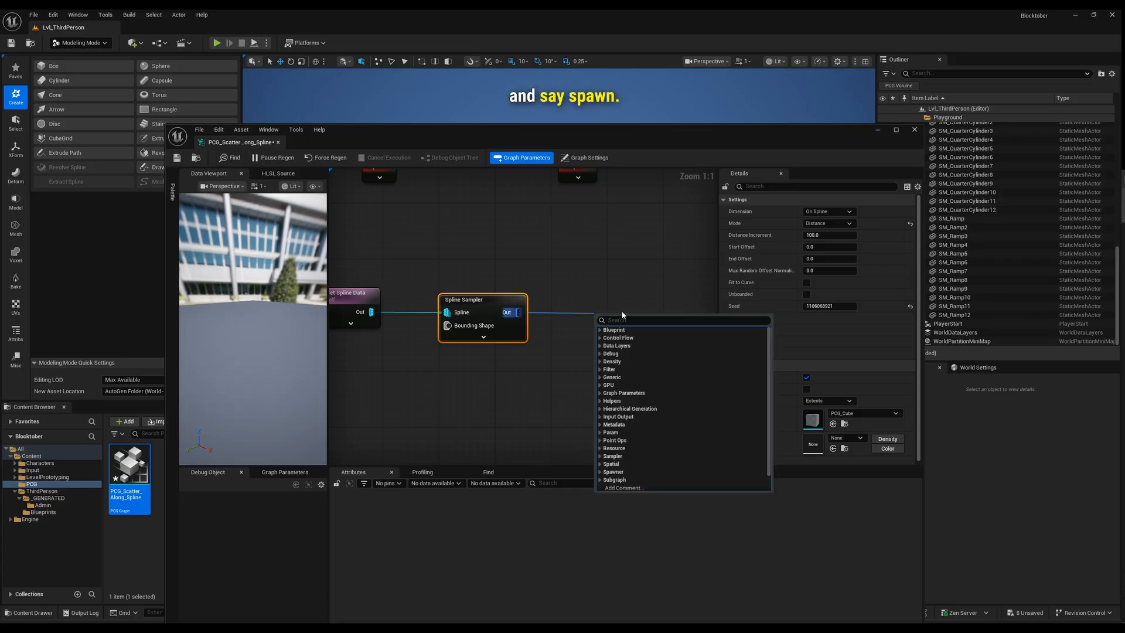
text(spawn)
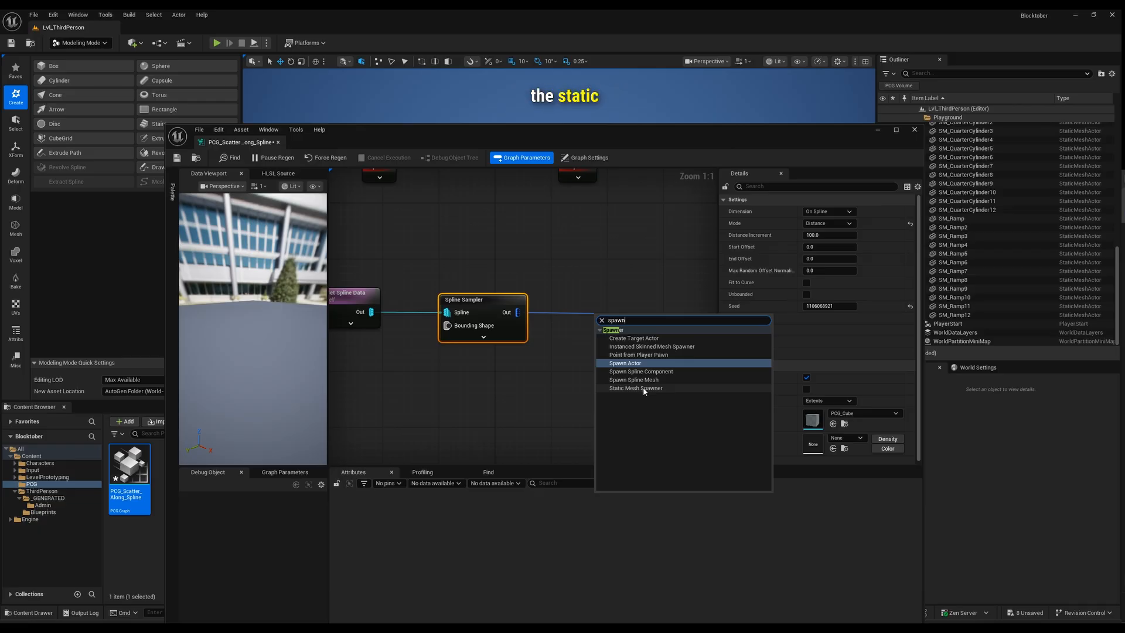
click(644, 388)
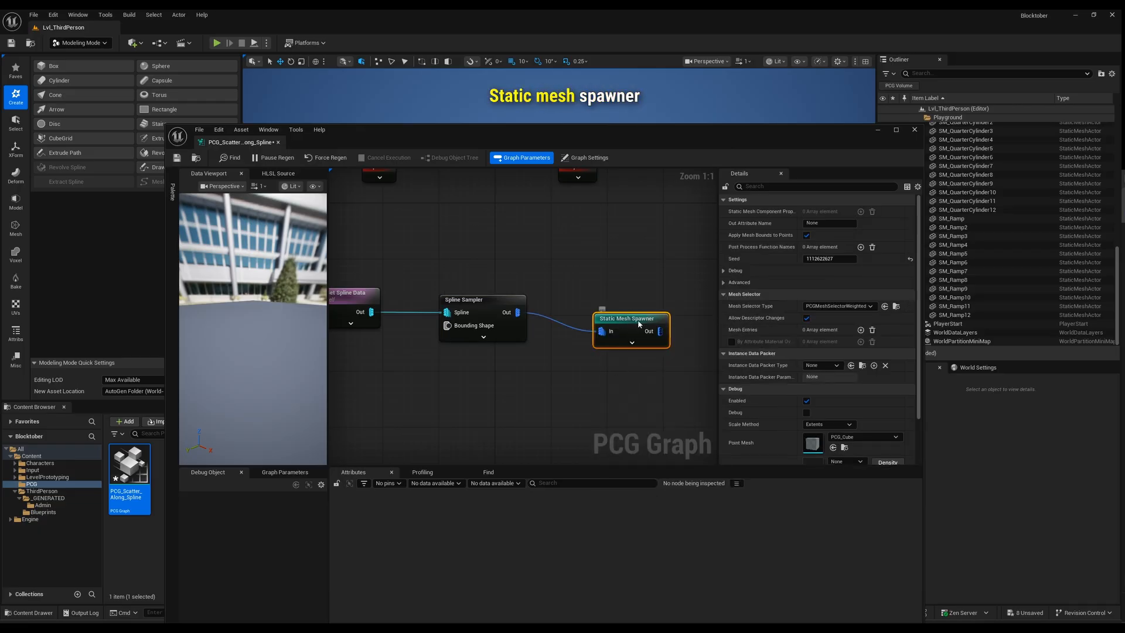
drag(638, 320, 620, 303)
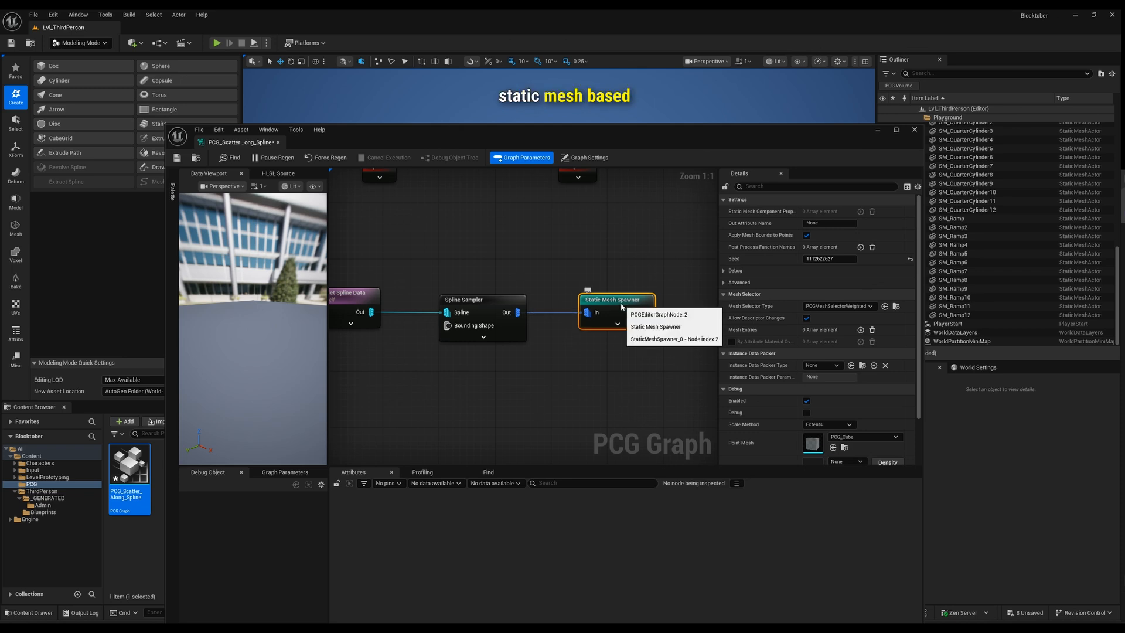
Compare the Spline Sampler's distance settings with the Static Mesh Spawner's settings, shift the spawner slightly closer to the sampler and keep it selected.
click(490, 296)
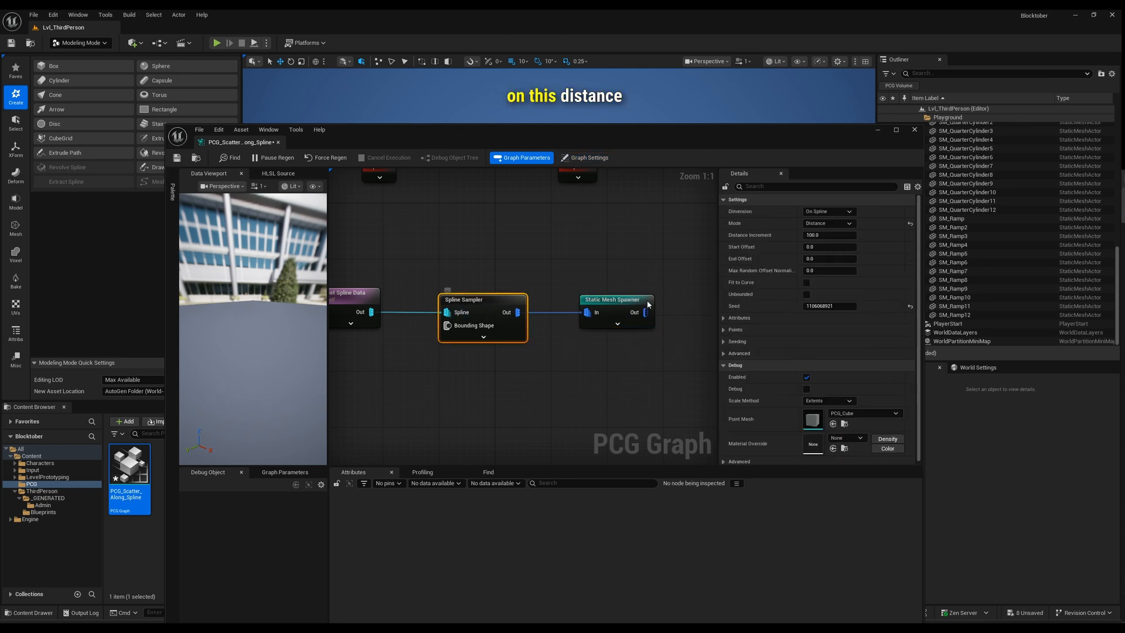
click(621, 303)
click(478, 308)
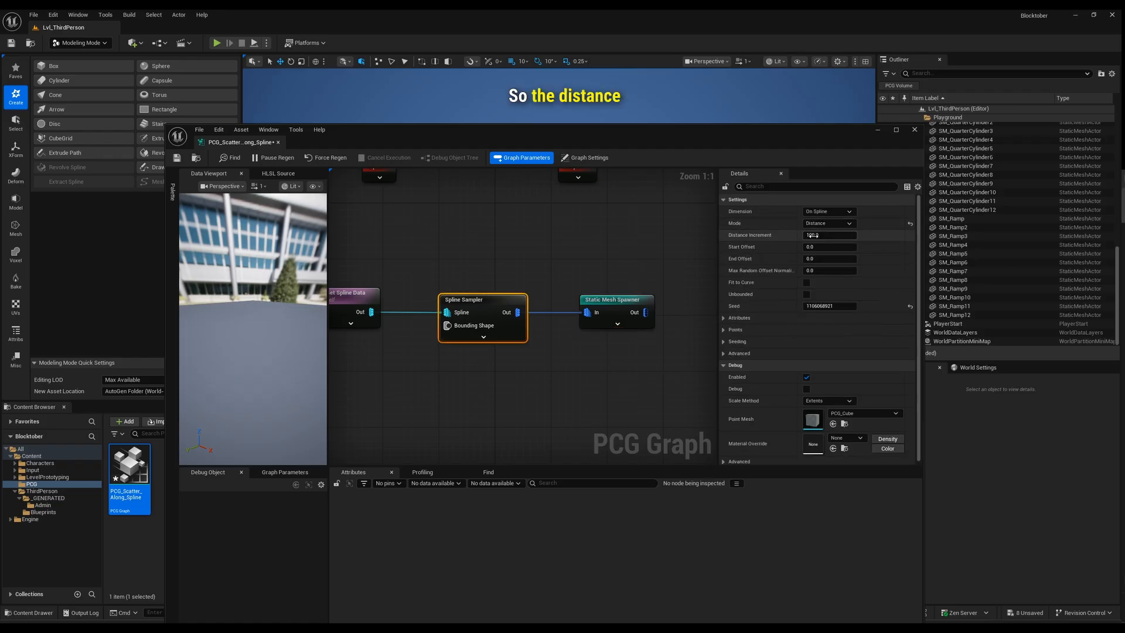
click(620, 301)
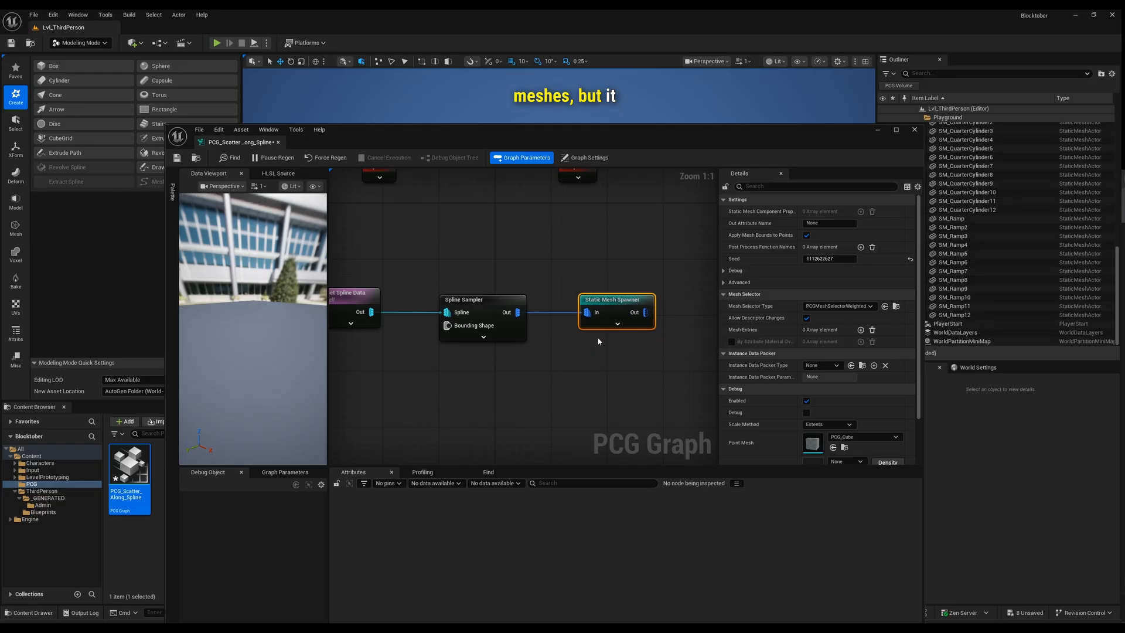
right_drag(616, 350, 540, 321)
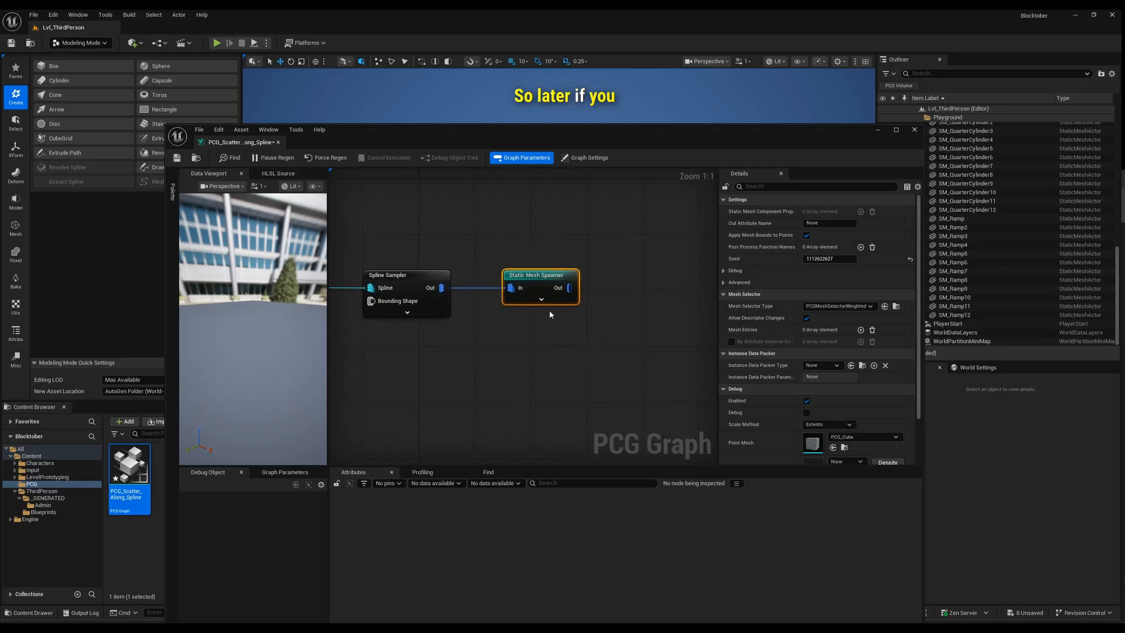
drag(545, 278, 538, 278)
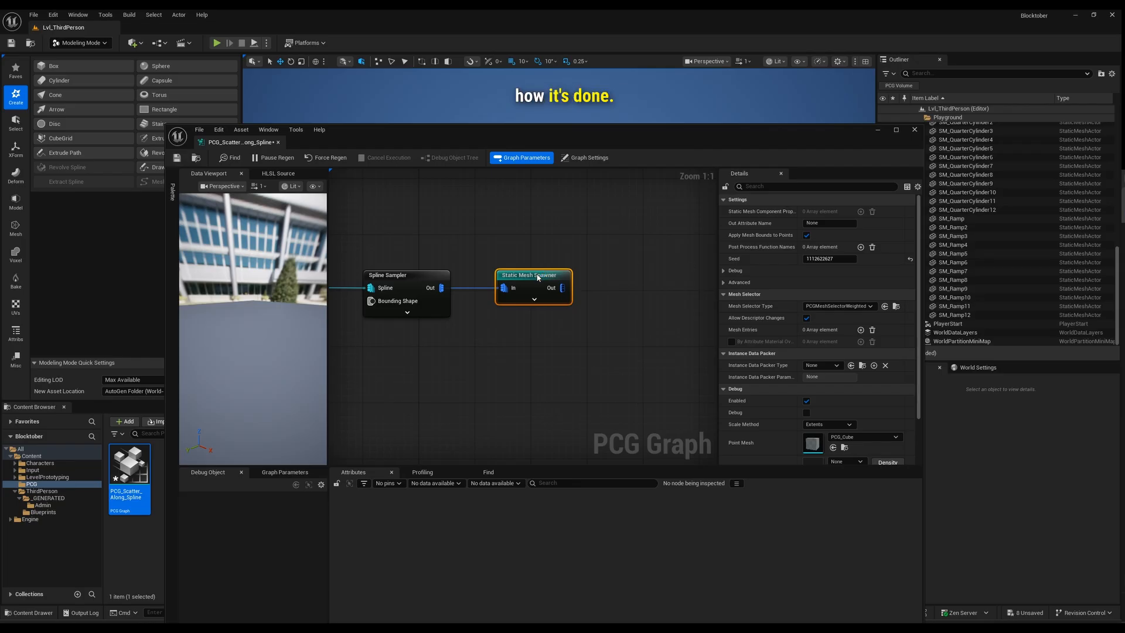
click(549, 226)
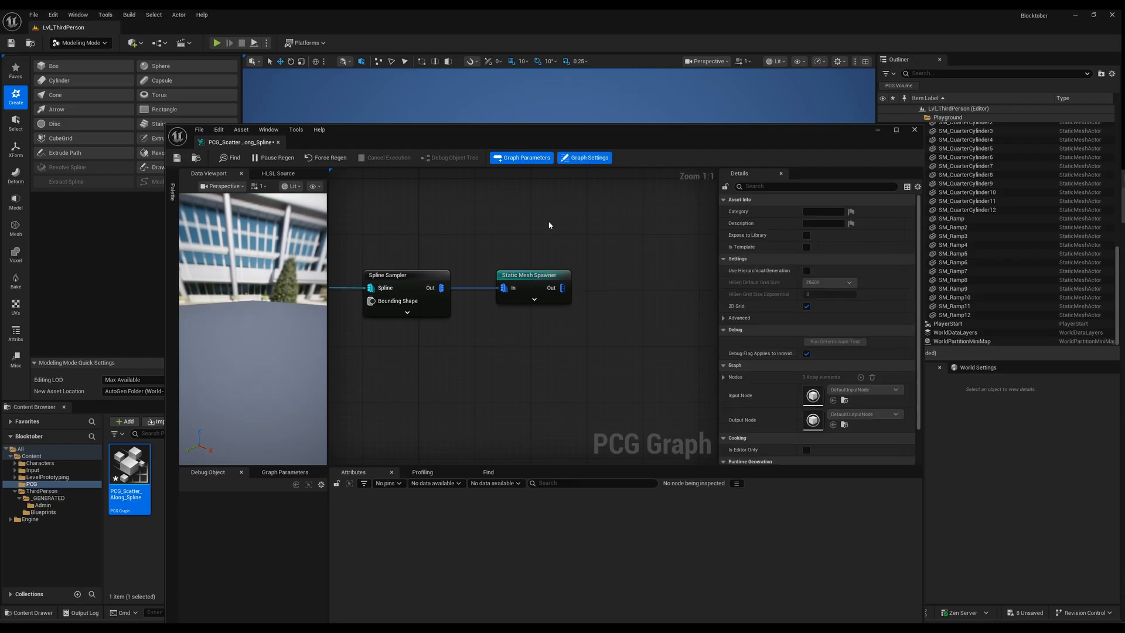
click(532, 284)
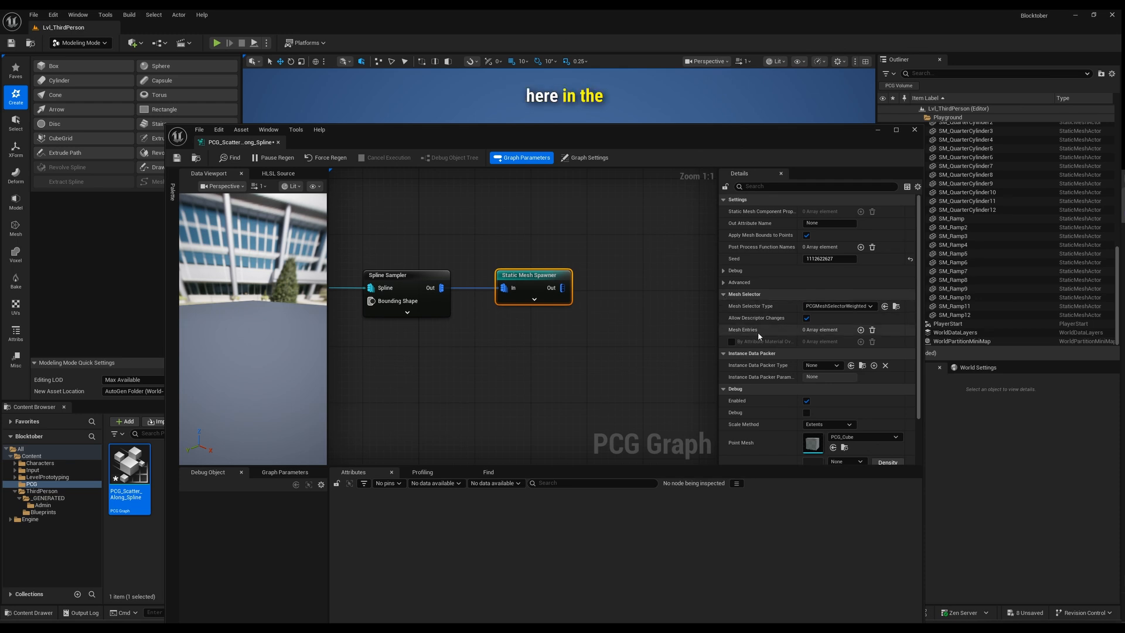
click(861, 329)
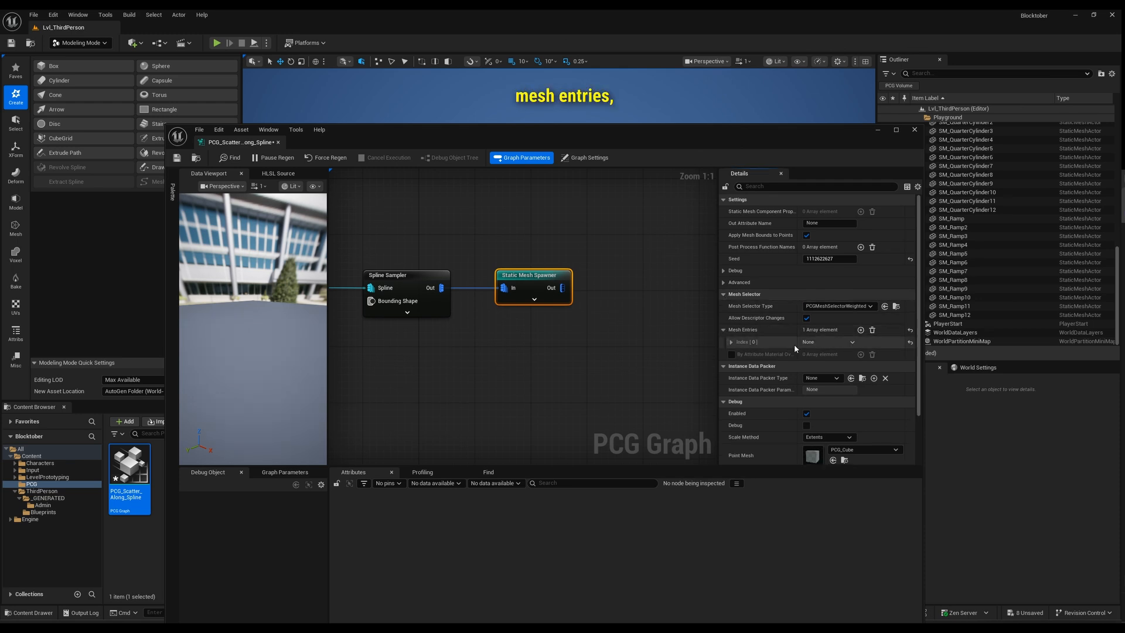
click(732, 343)
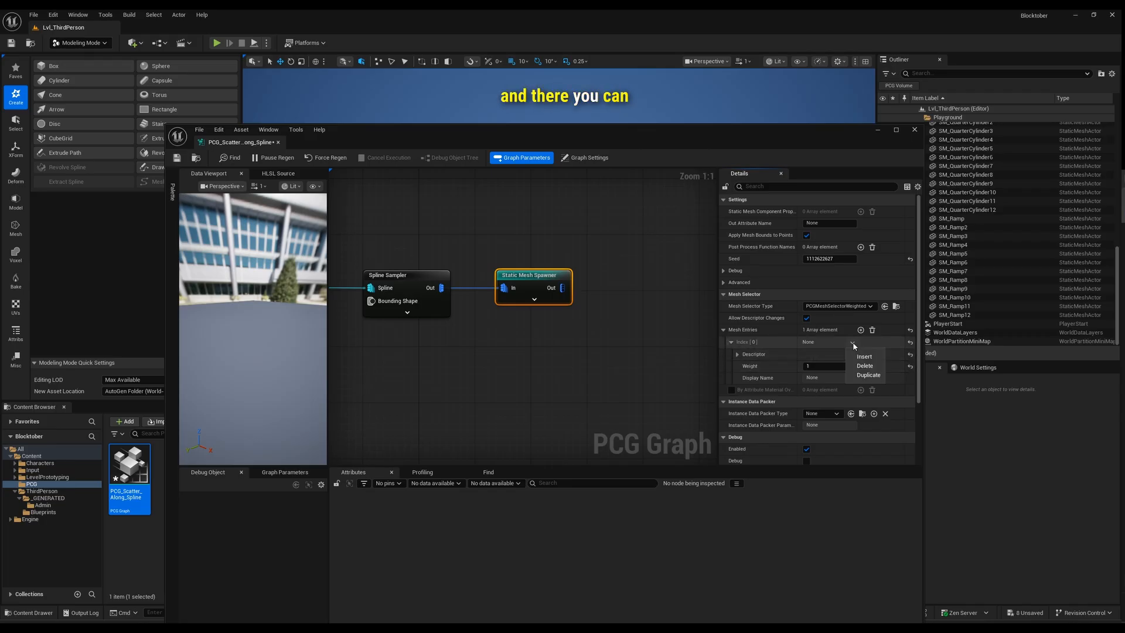
click(860, 356)
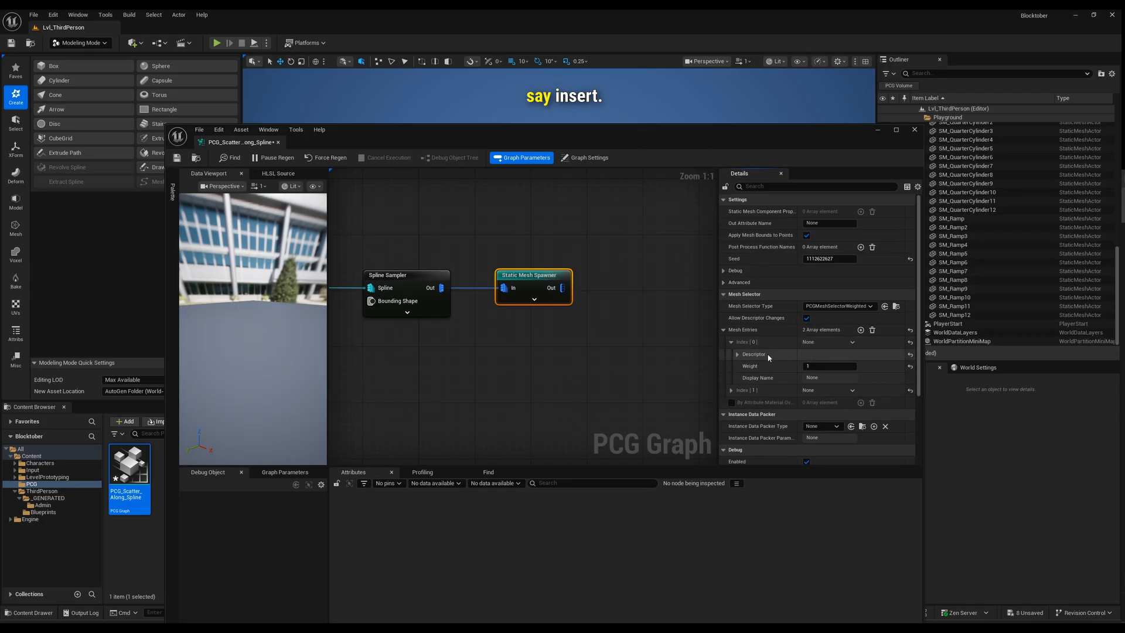
right_click(760, 393)
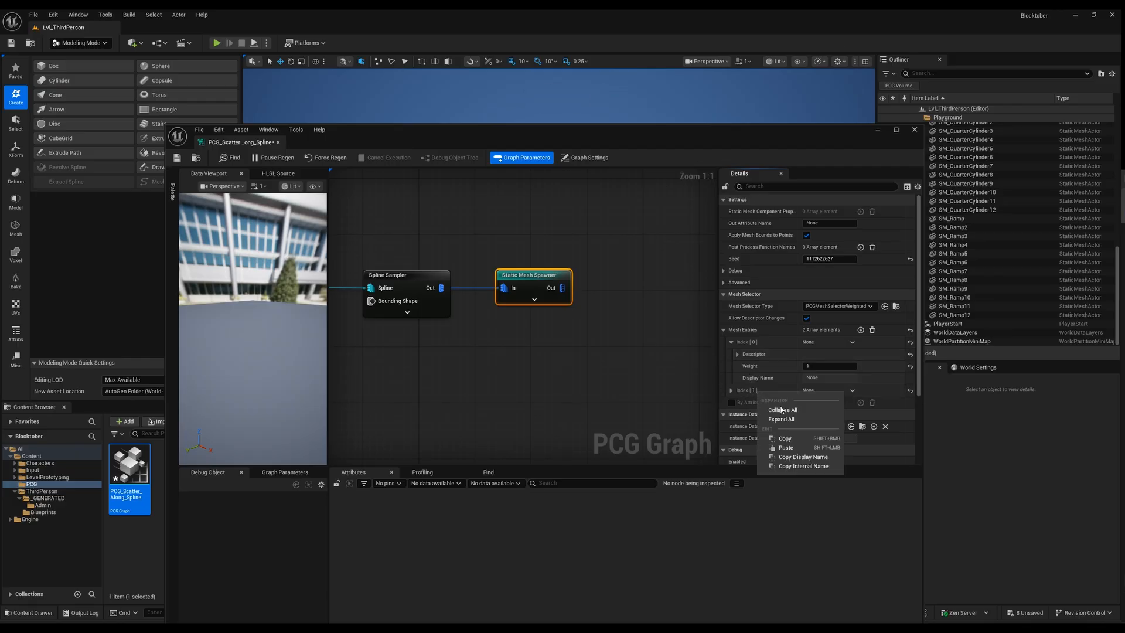
click(733, 391)
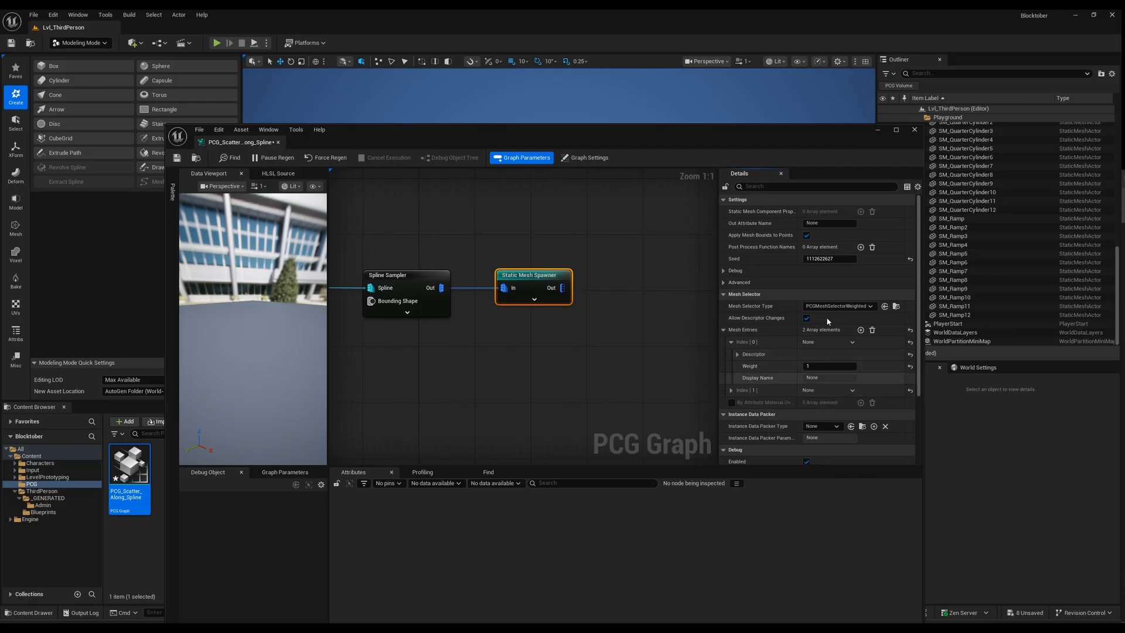
click(873, 330)
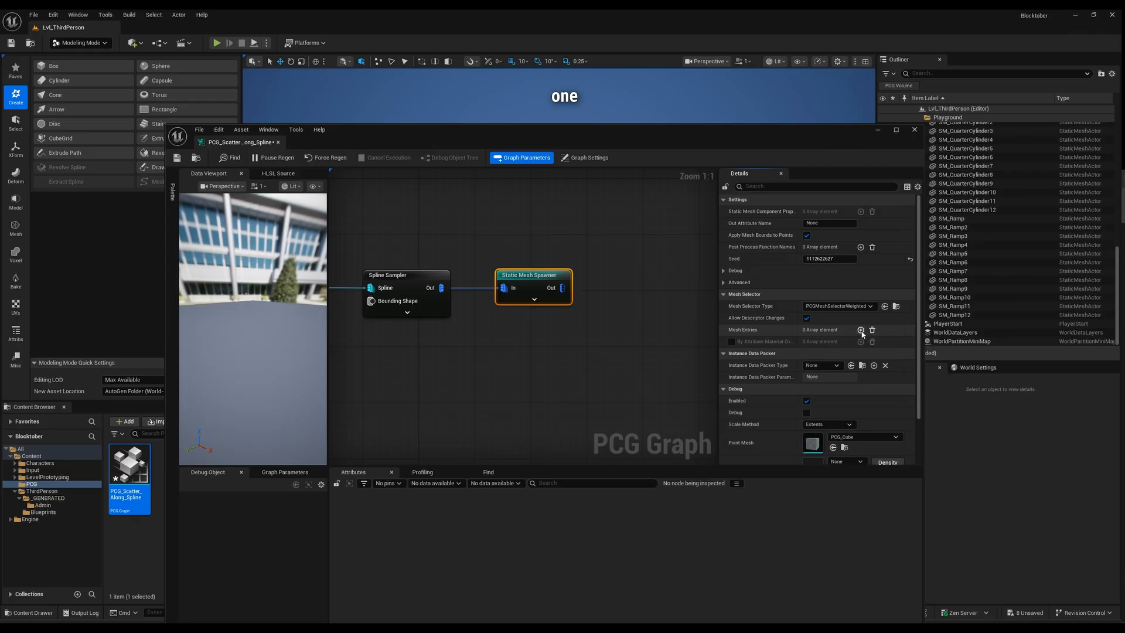
Add one mesh entry to the Static Mesh Spawner and assign CubeGridToolOutput_3CC2D2CC from the Admin folder as its static mesh.
click(861, 330)
click(731, 342)
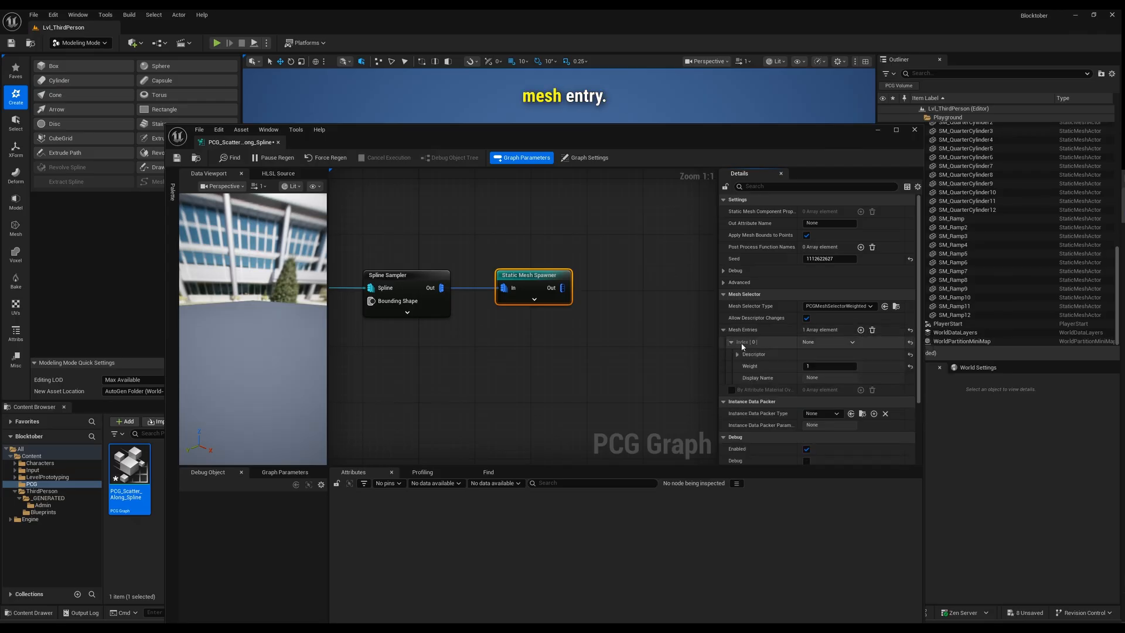
click(736, 354)
scroll(771, 378, down, 1)
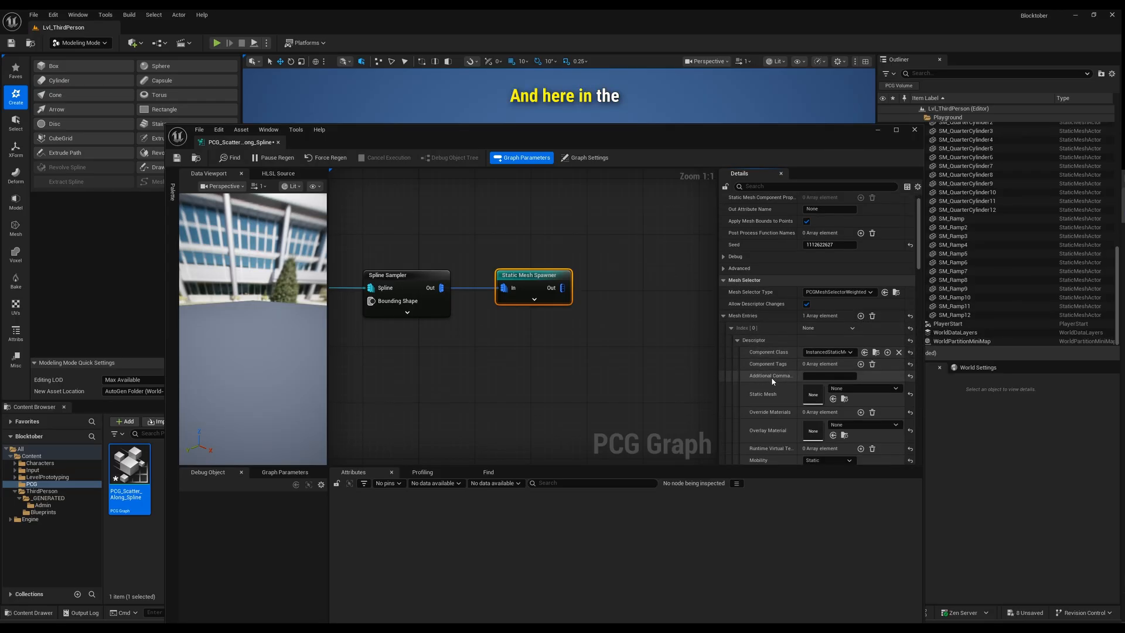
click(838, 389)
click(840, 390)
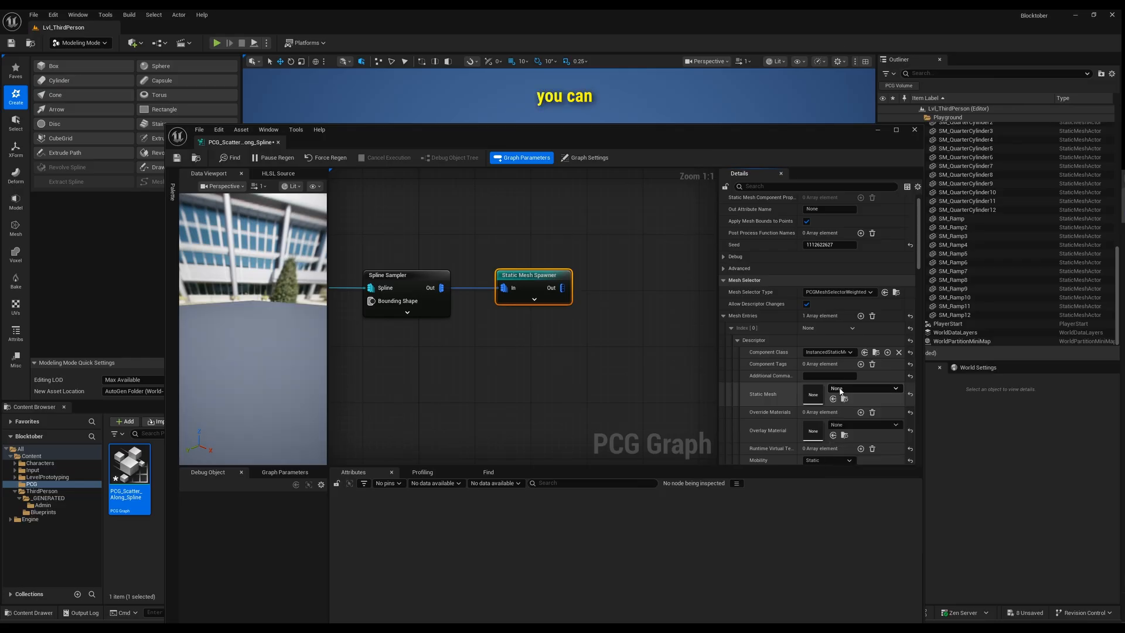
click(43, 505)
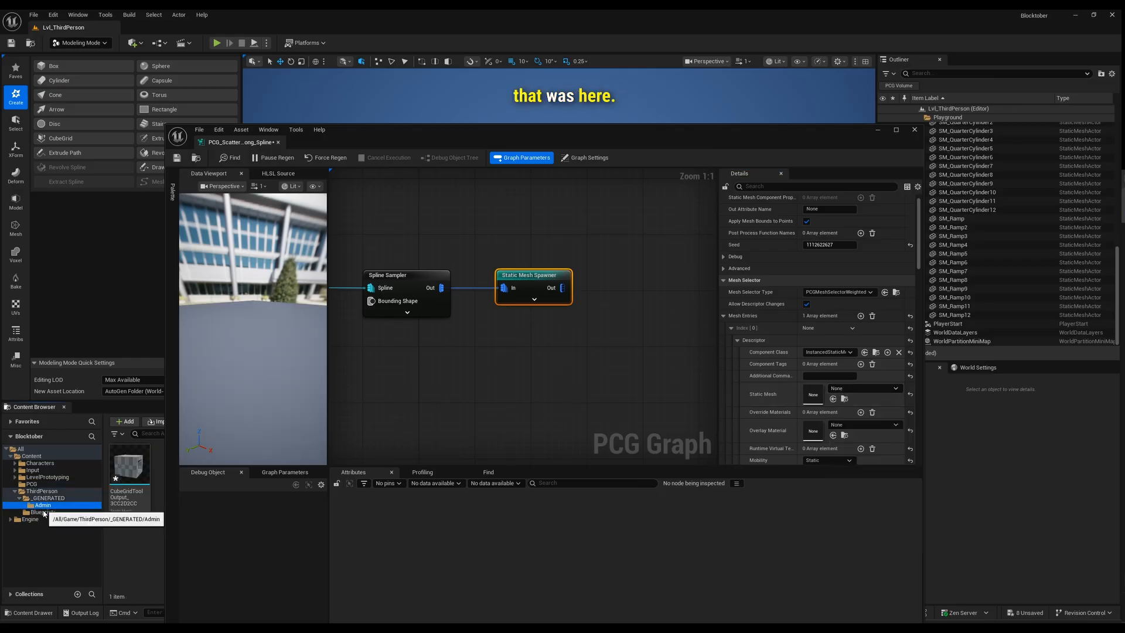
drag(118, 478, 814, 396)
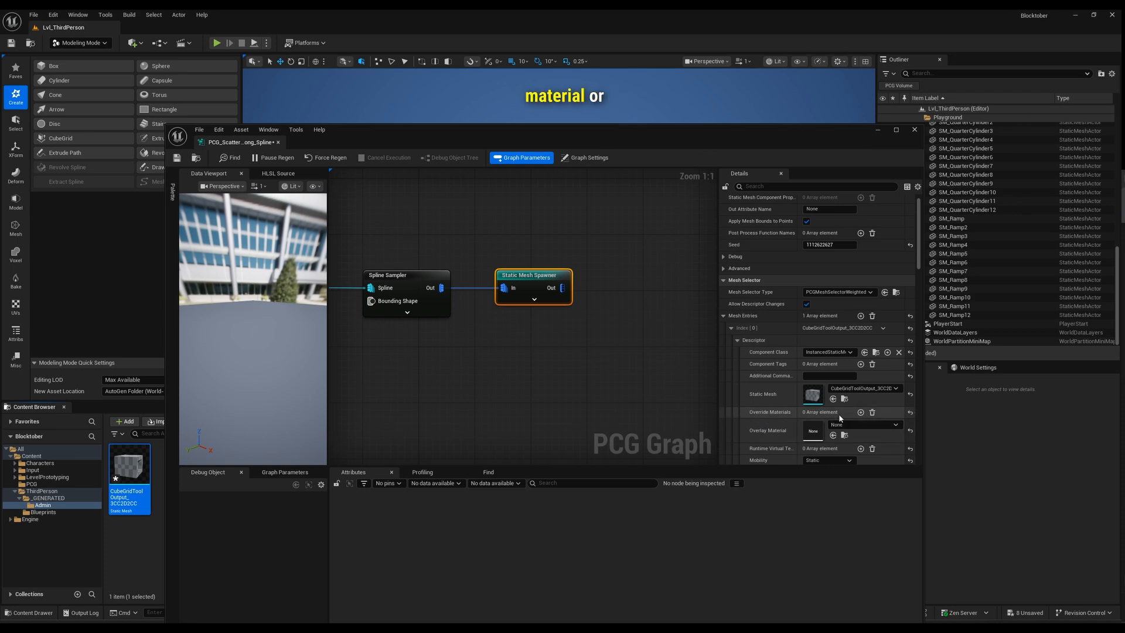
Add one override material to the spawner's mesh entry, assign BasicShapeMaterial, and save and close the PCG graph.
click(860, 412)
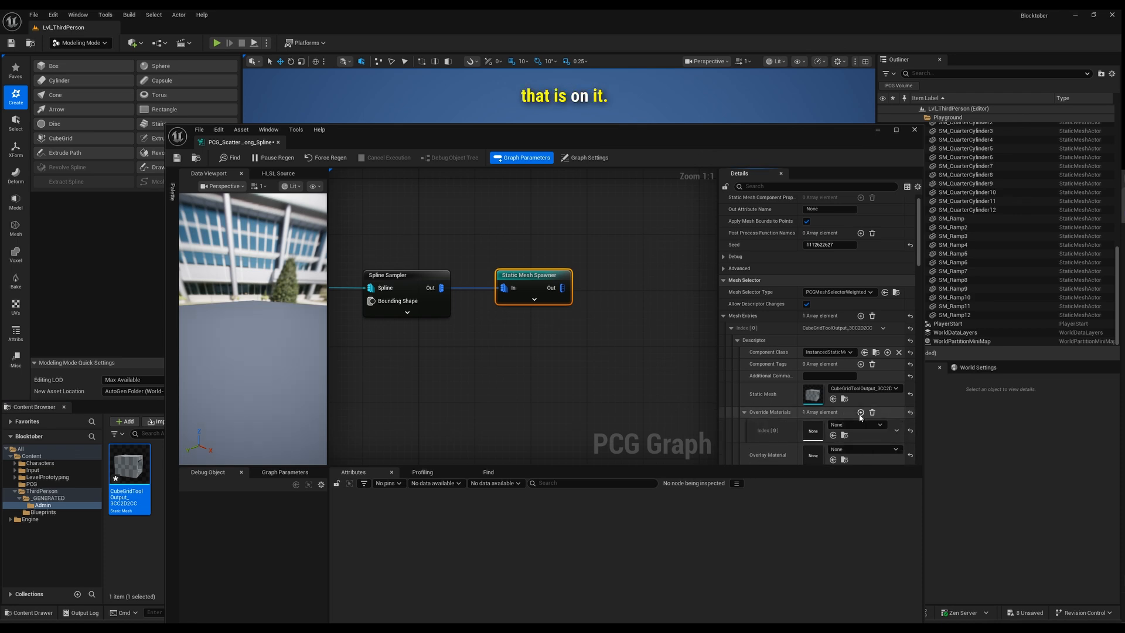
click(844, 424)
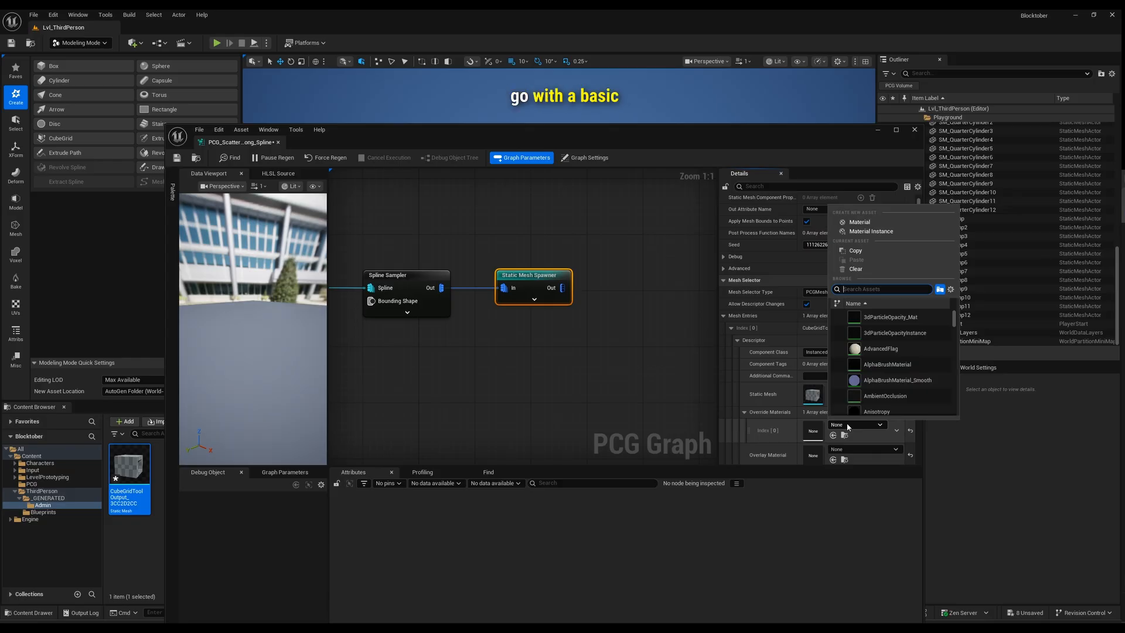
text(basic)
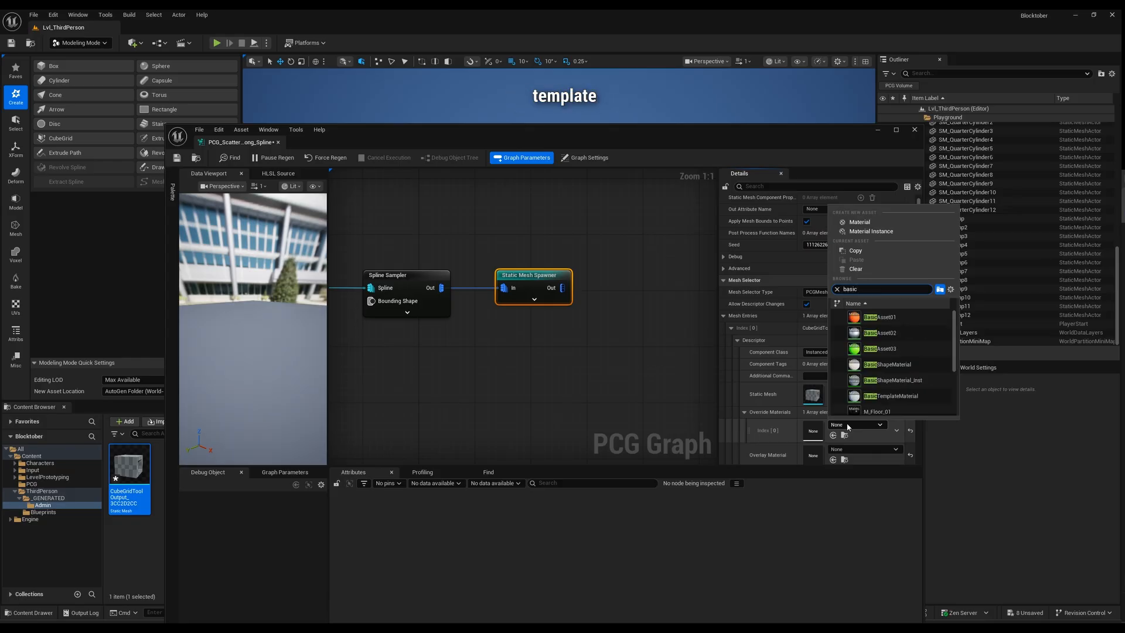
click(913, 381)
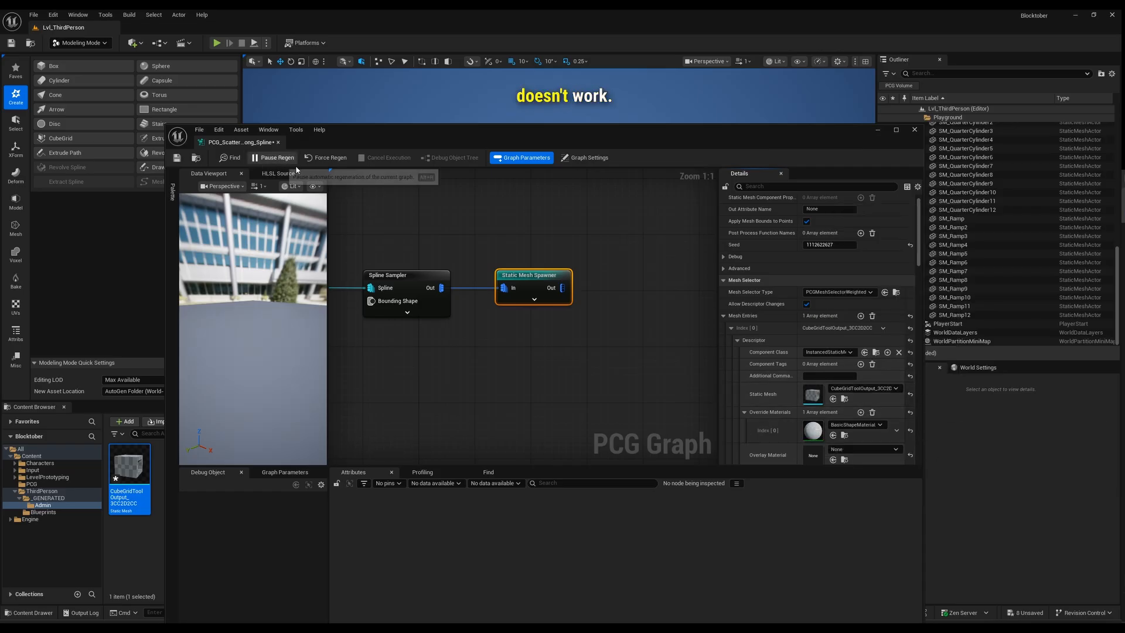
right_drag(432, 374, 496, 381)
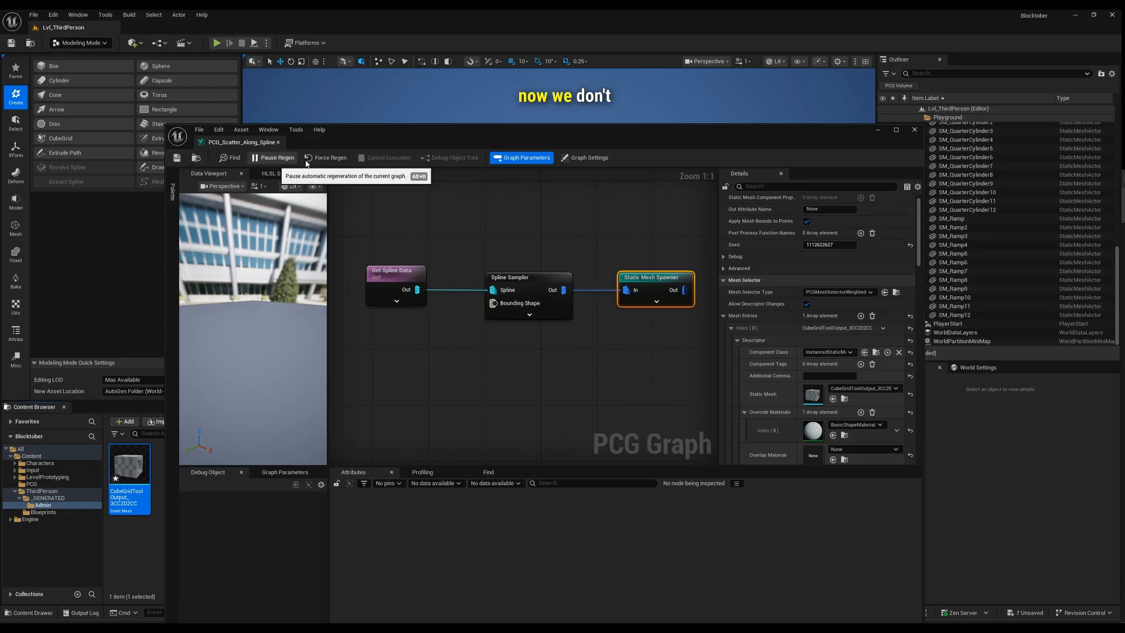
click(914, 132)
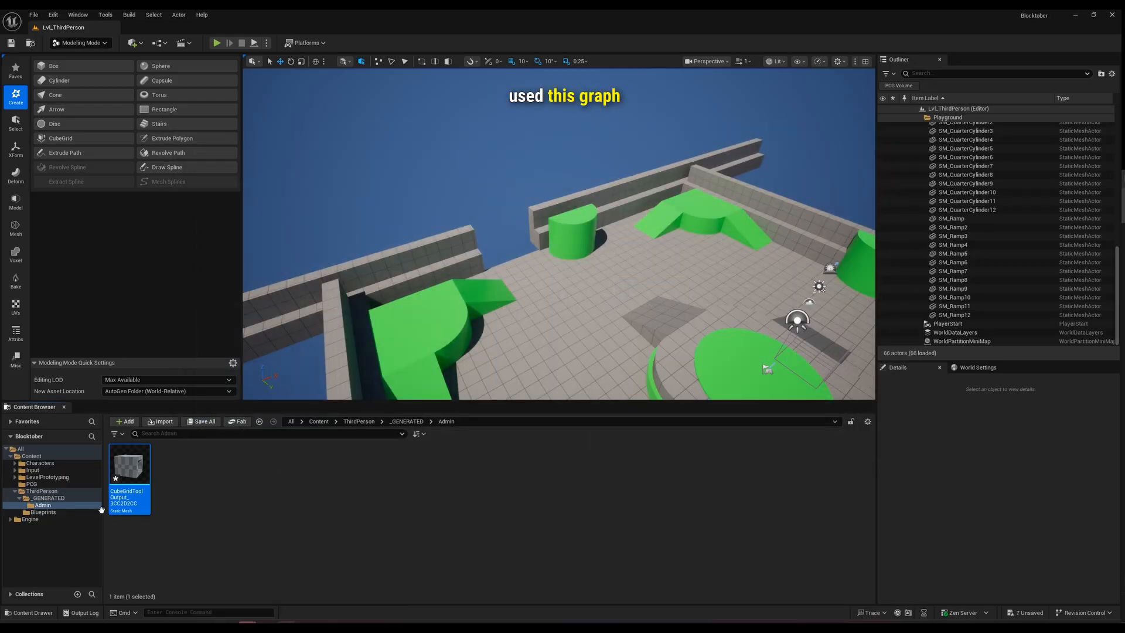
Create a Blueprint Class with Actor as its parent in the PCG folder and name it BP_Spline_Scatter.
click(32, 484)
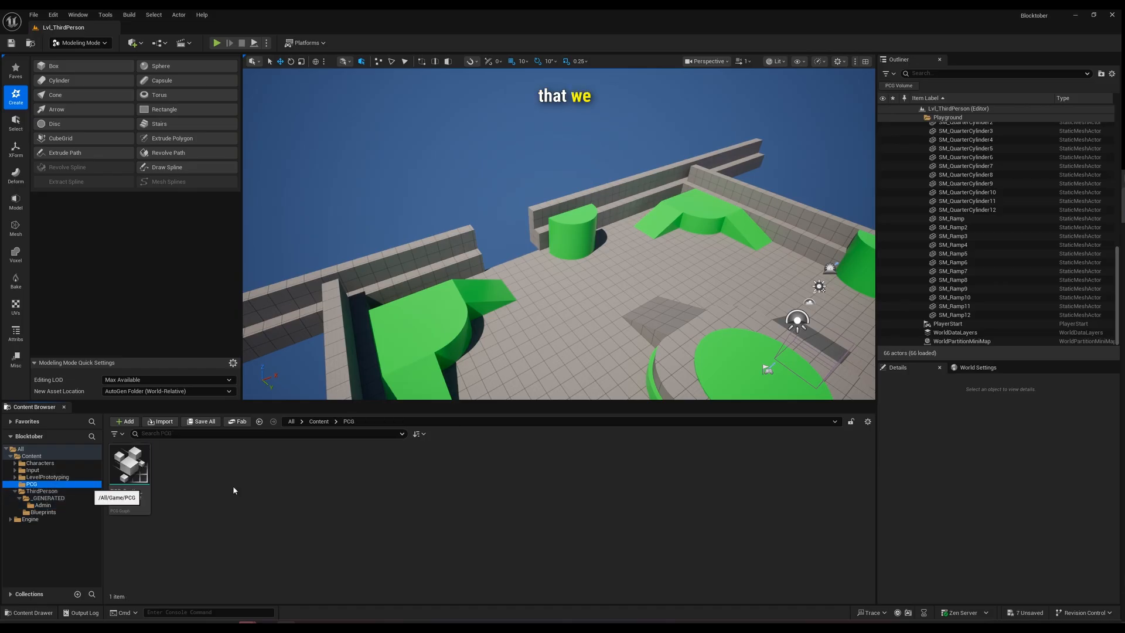
right_click(201, 492)
click(188, 532)
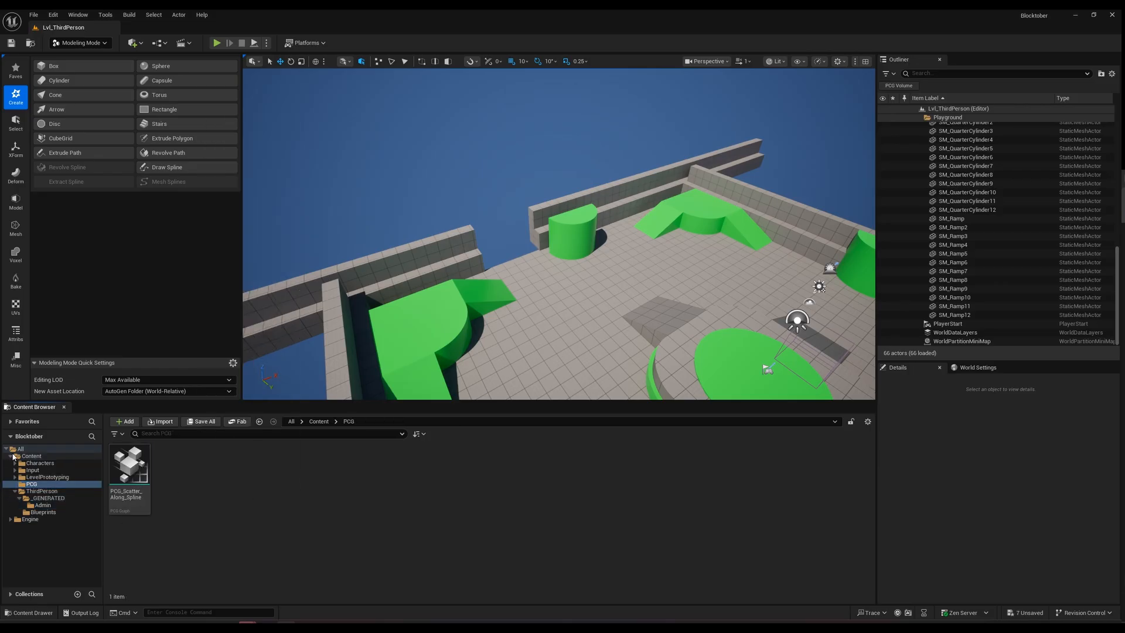
right_click(239, 491)
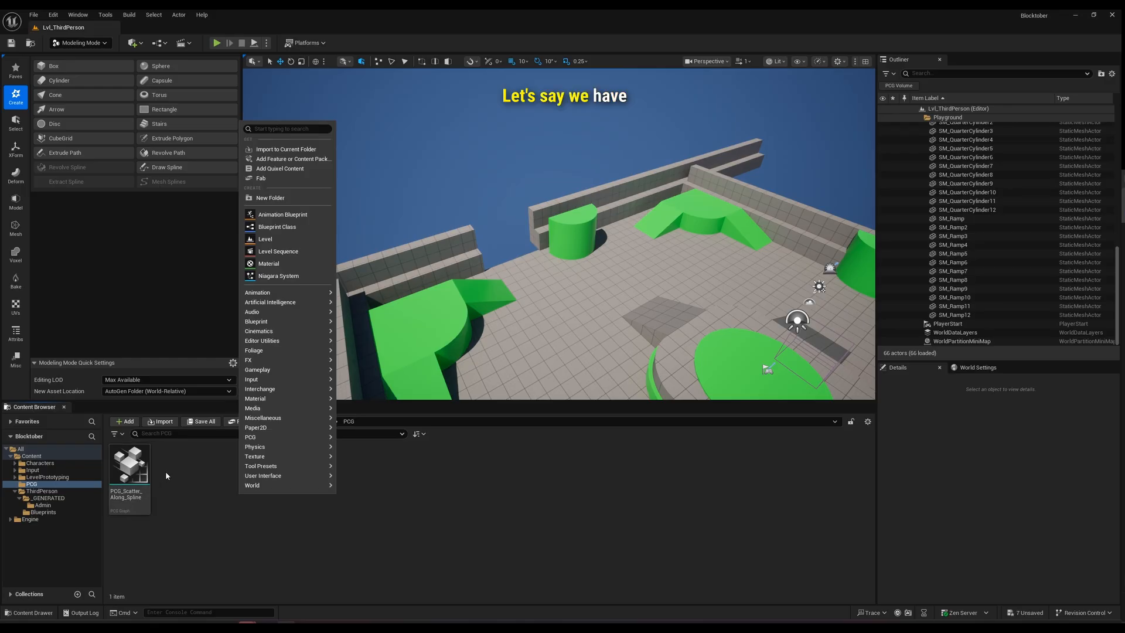
click(277, 227)
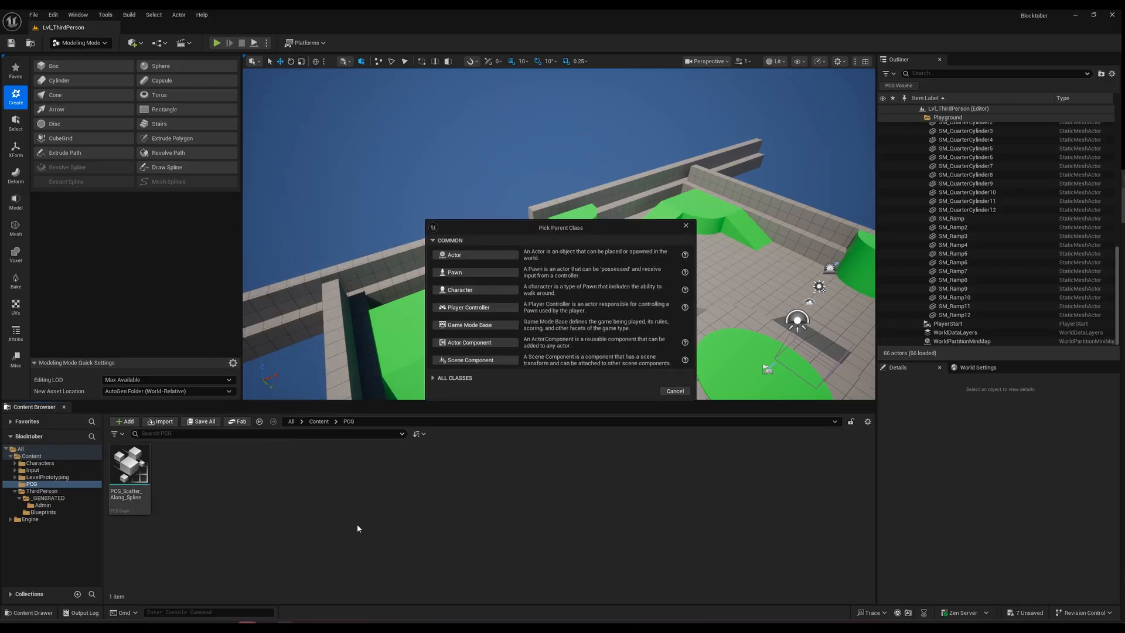
click(475, 255)
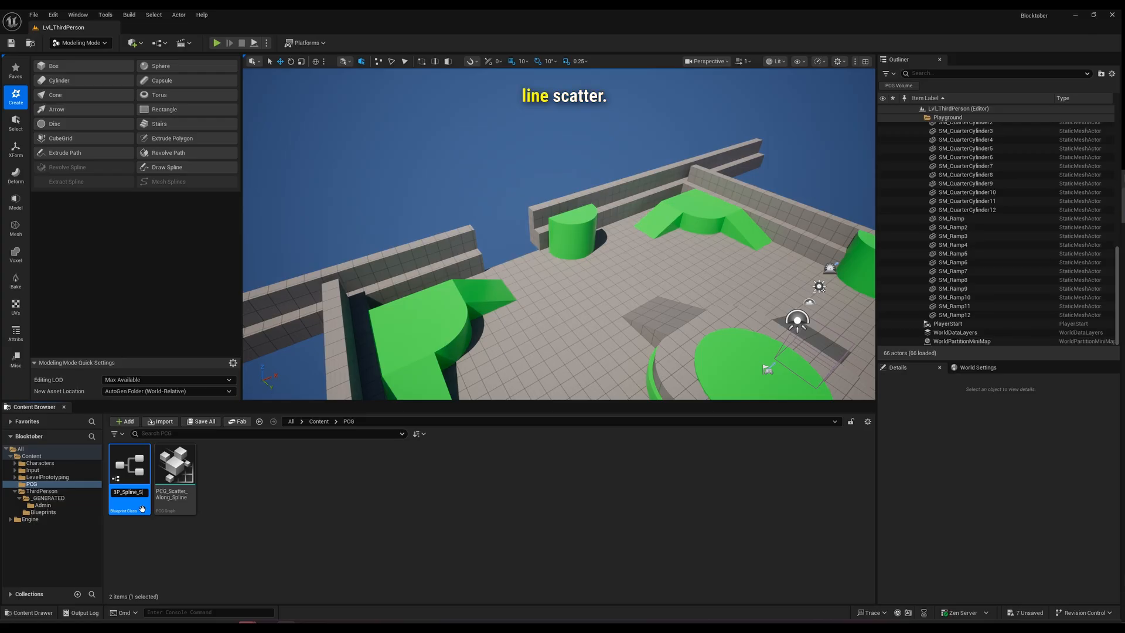
key(Return)
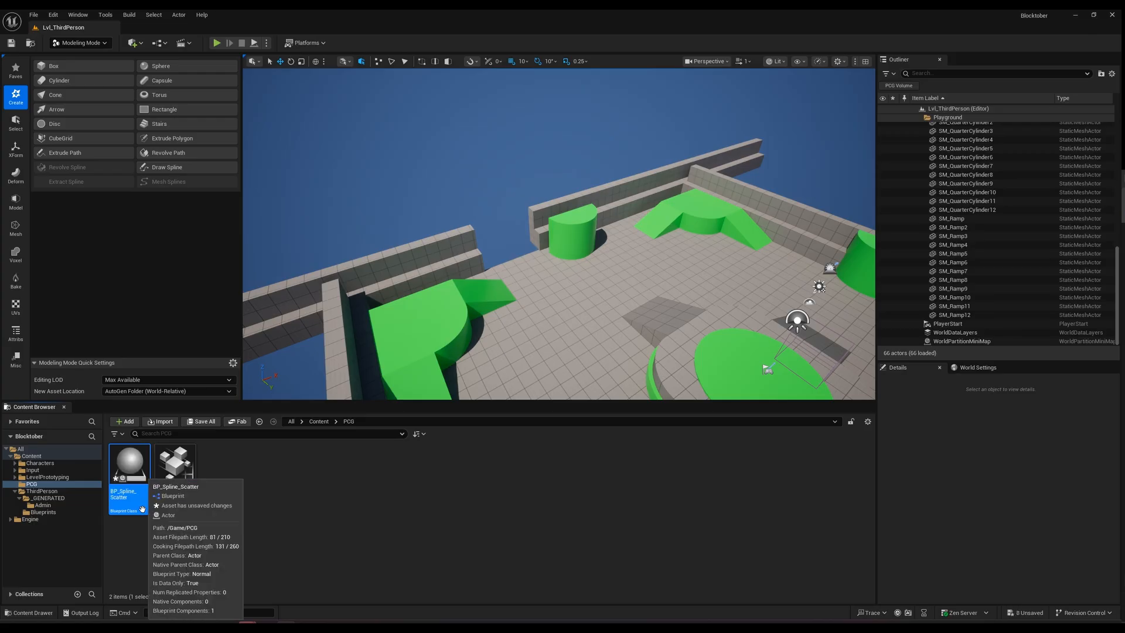
Open BP_Spline_Scatter and add a Spline component and a PCG component to it.
double_click(137, 499)
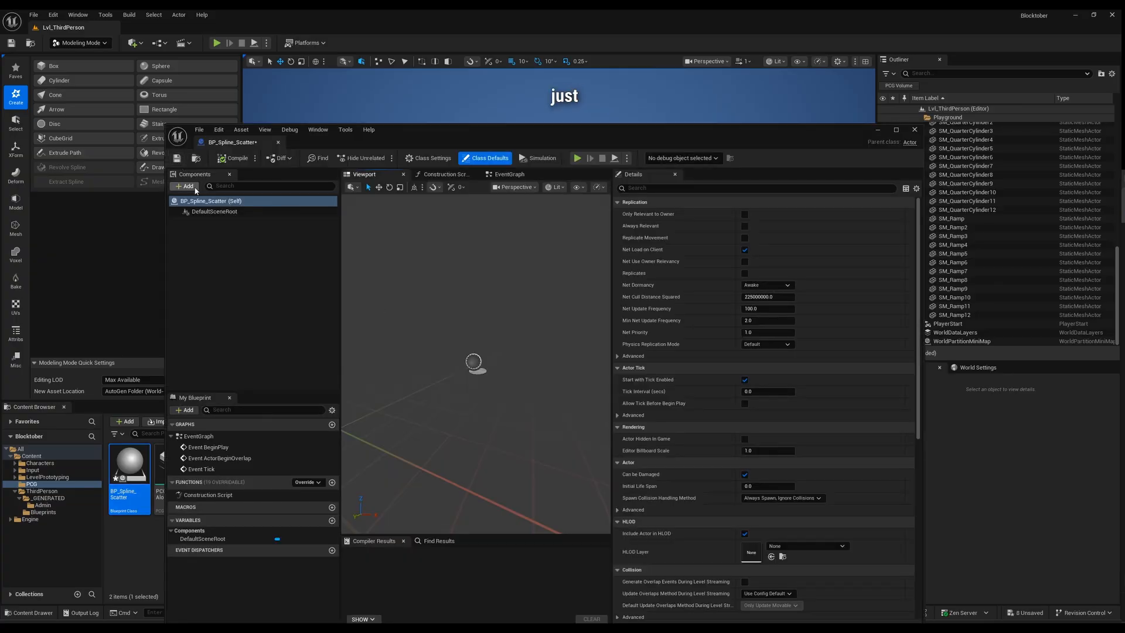
click(187, 187)
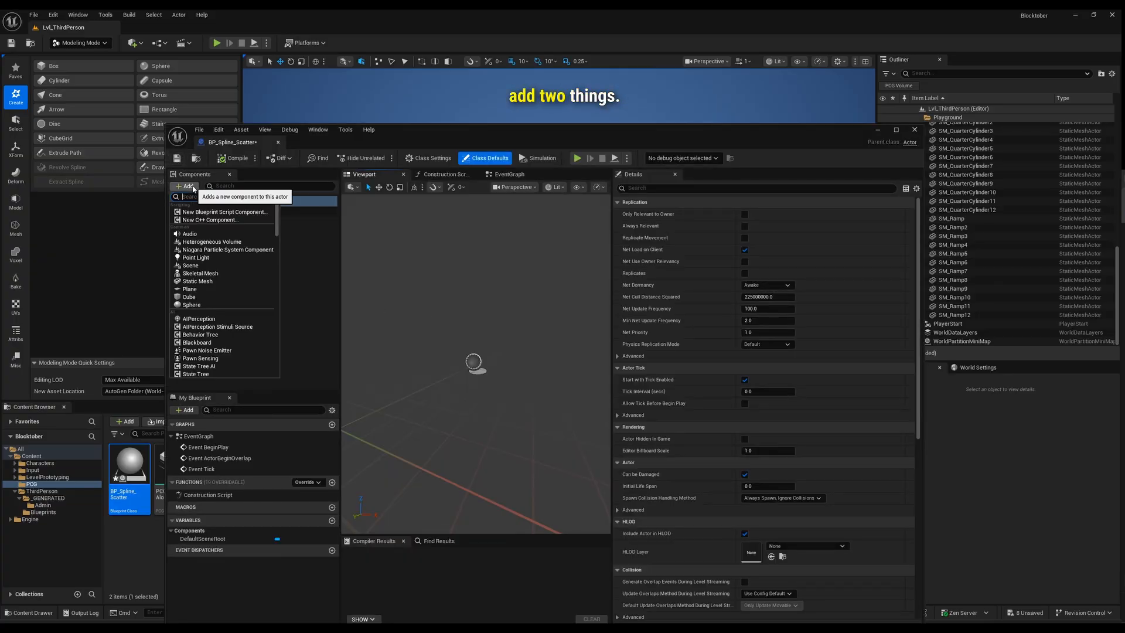
text(spline)
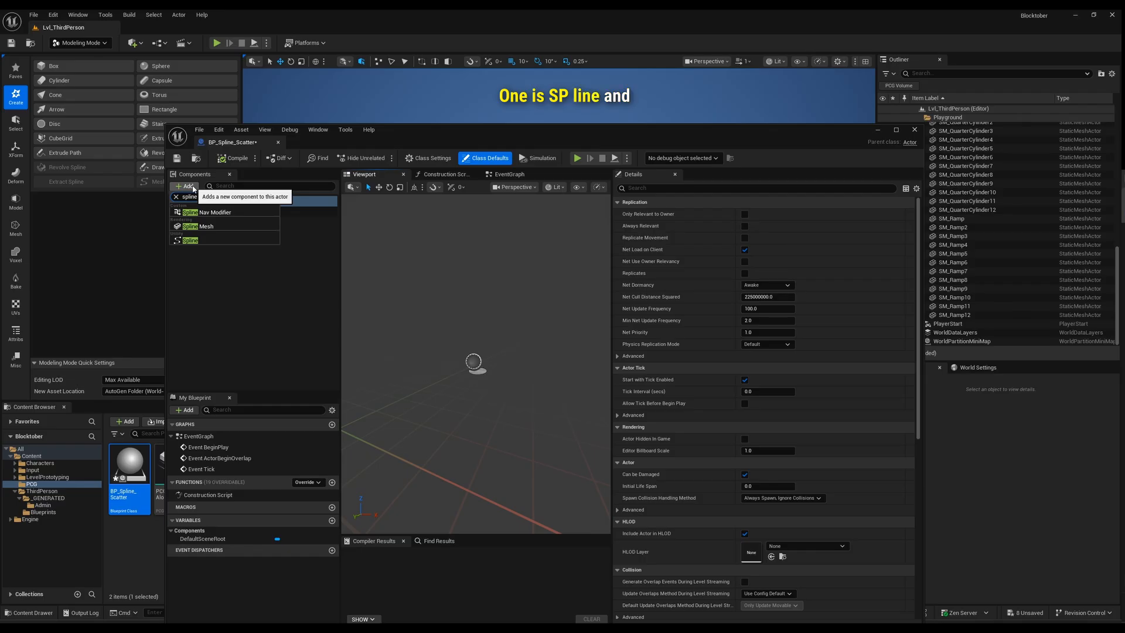
click(213, 239)
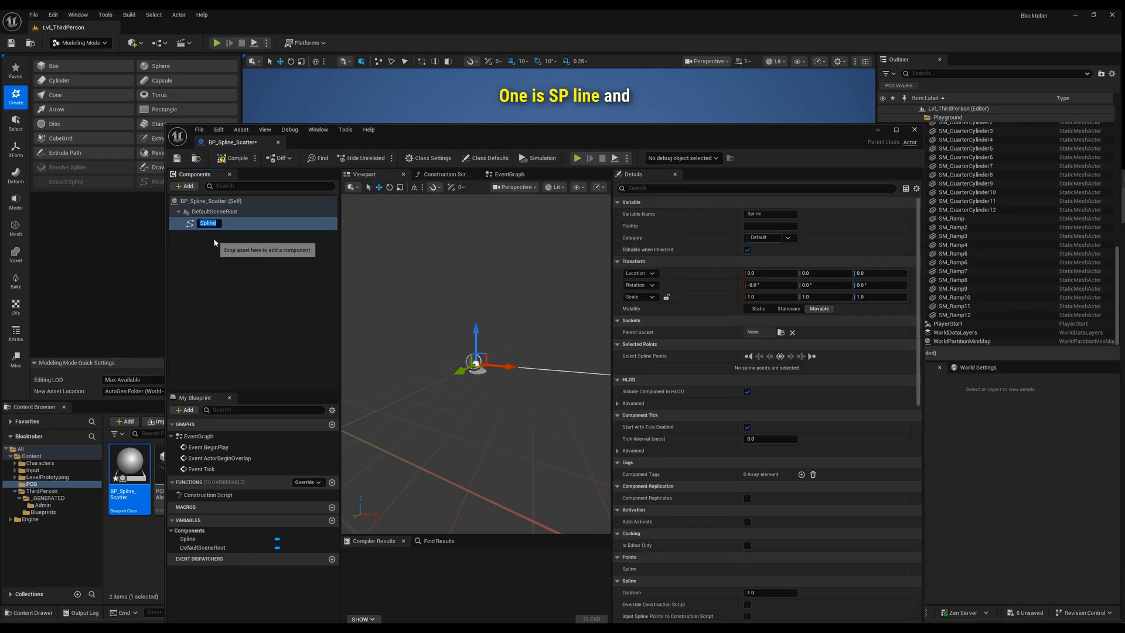
click(187, 187)
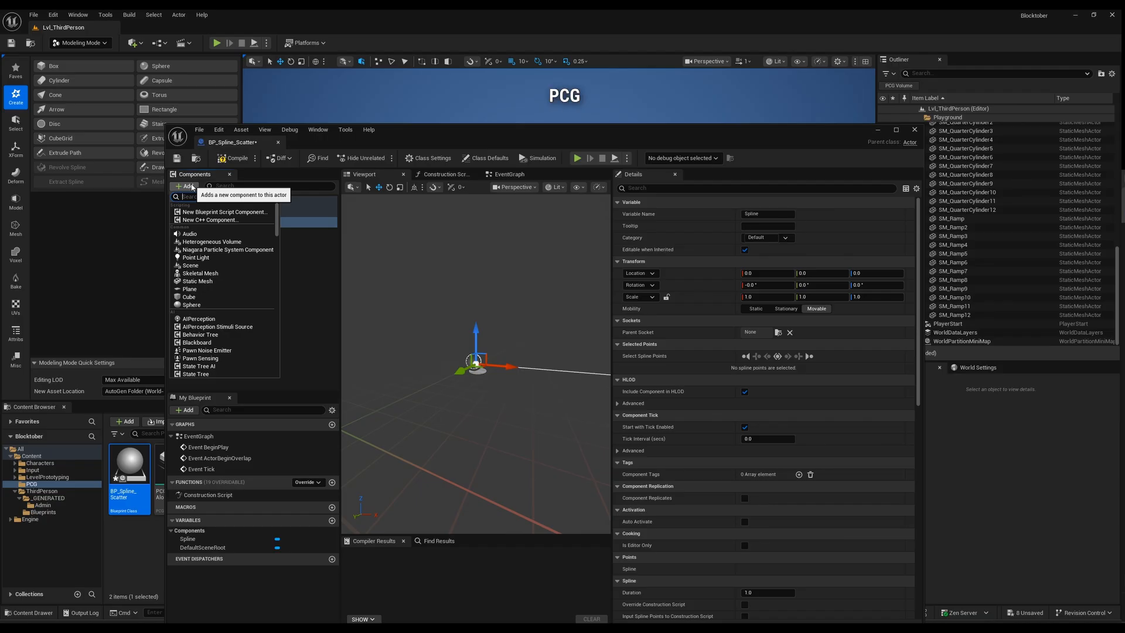
text(pcg)
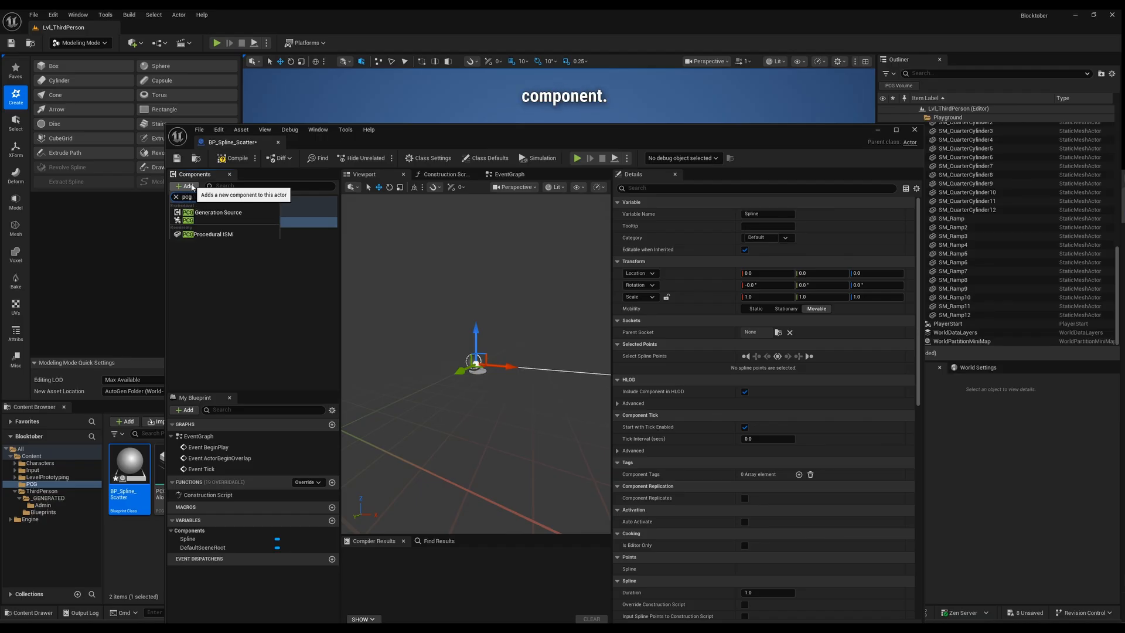
click(226, 221)
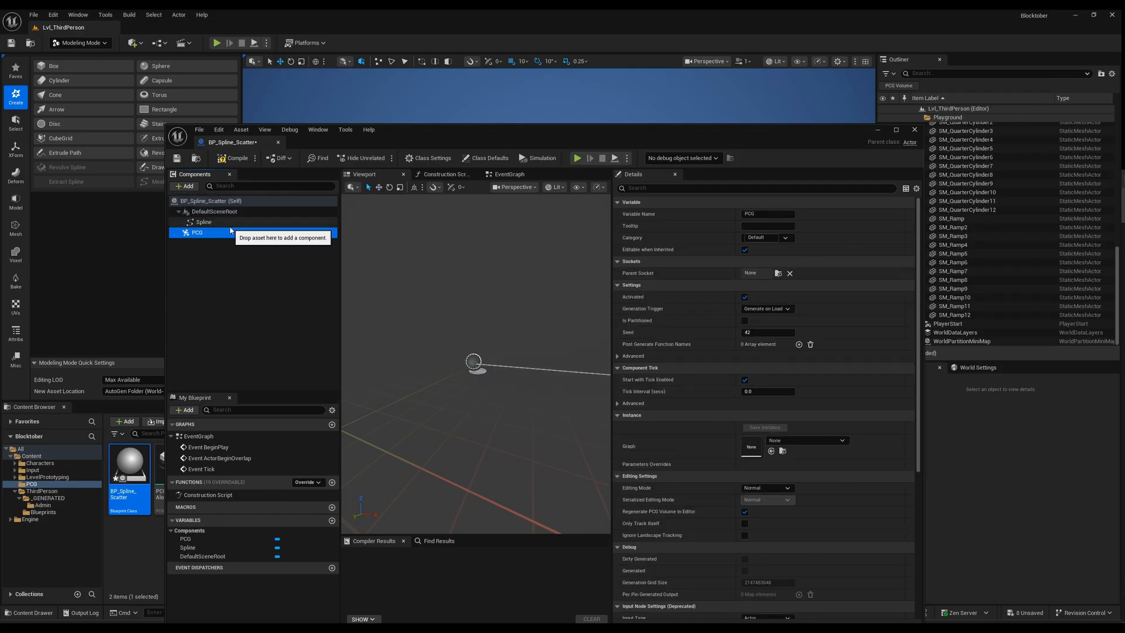
Add a Billboard component and make it the Blueprint's new root in place of DefaultSceneRoot.
click(209, 213)
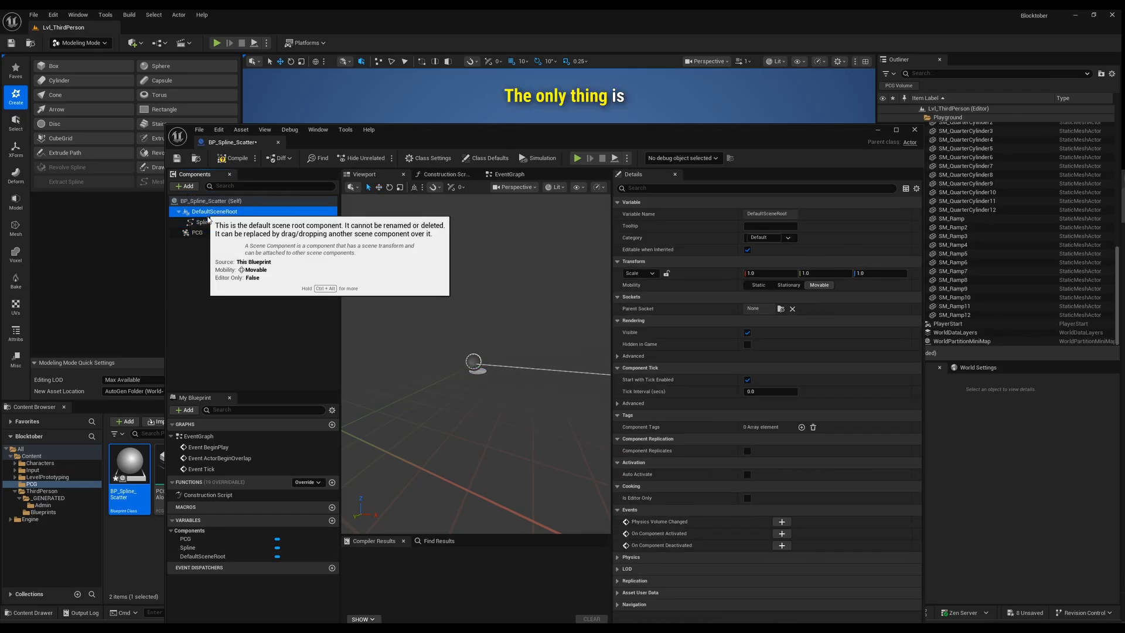
click(206, 221)
click(185, 187)
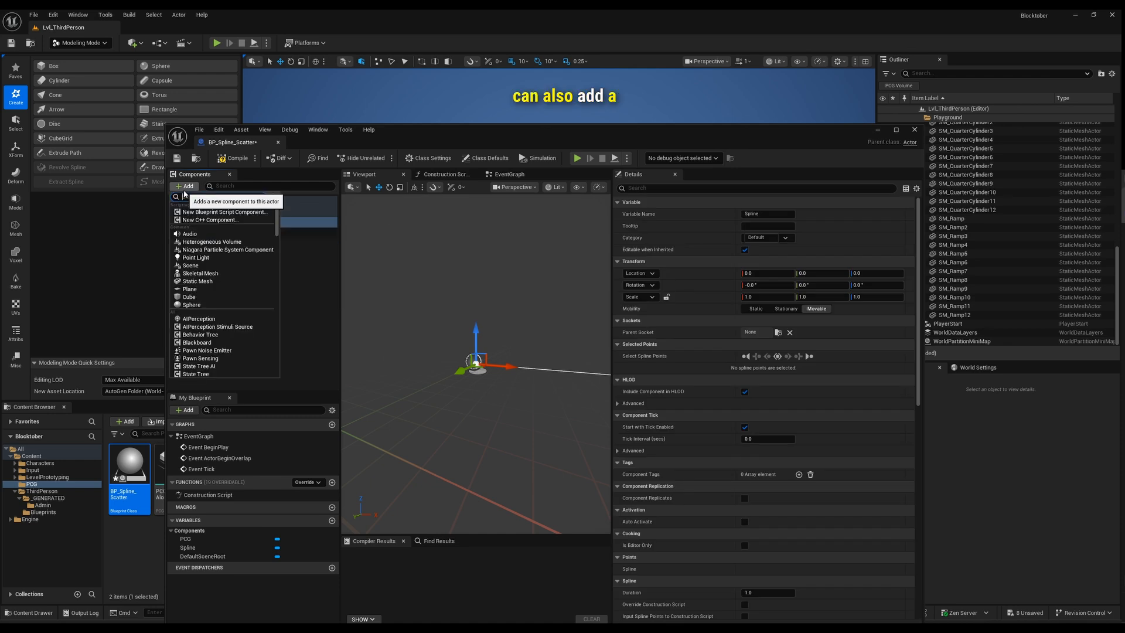
text(billb)
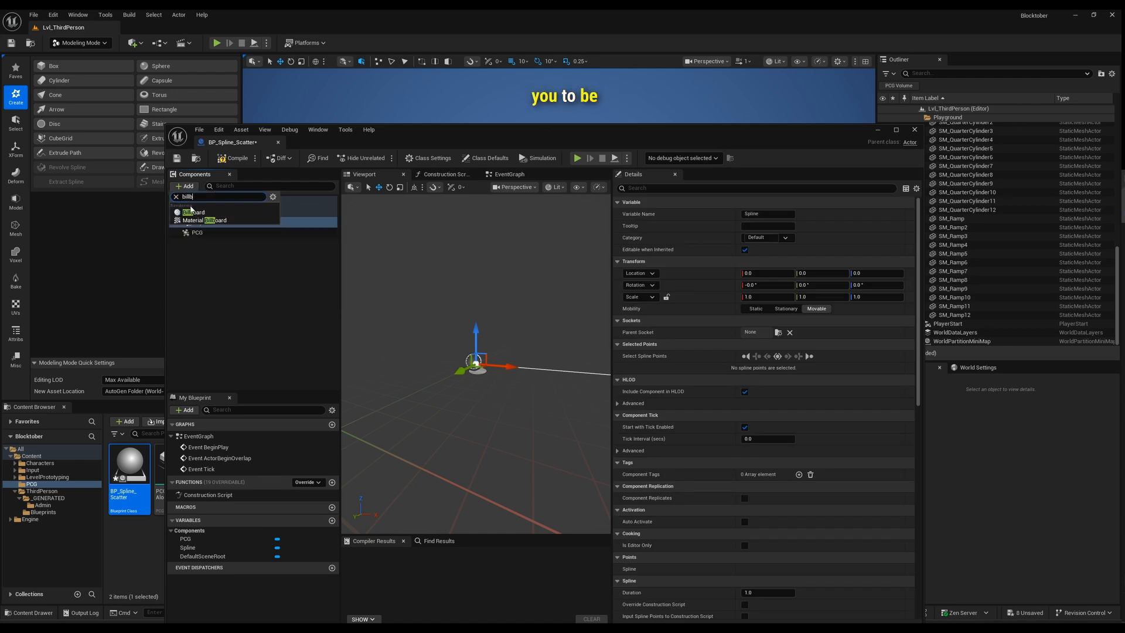
click(193, 212)
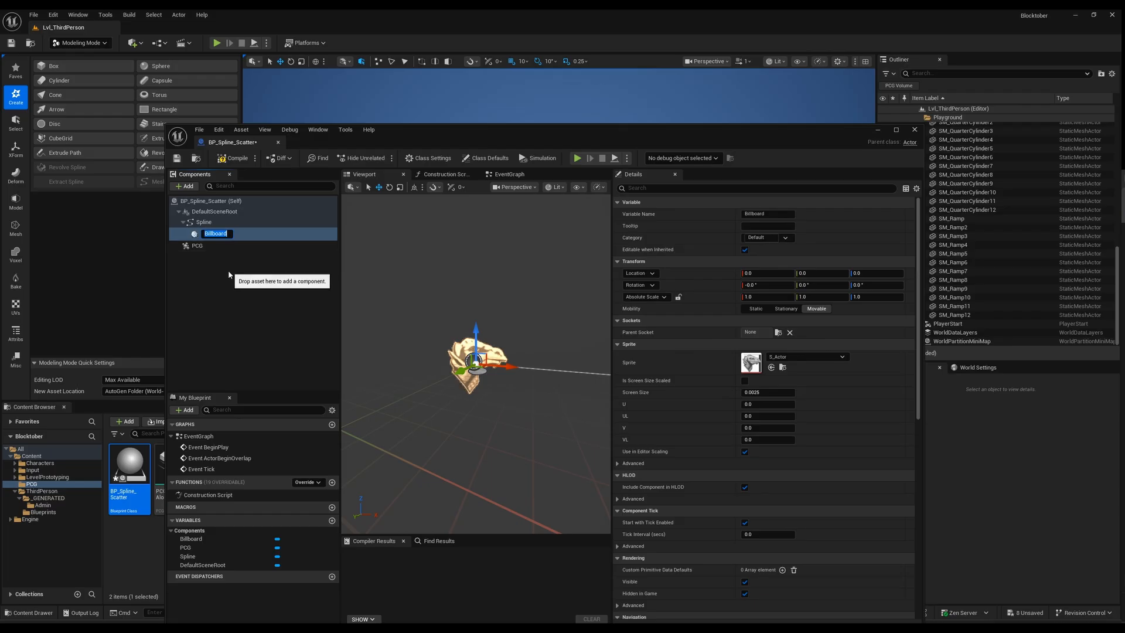
click(231, 235)
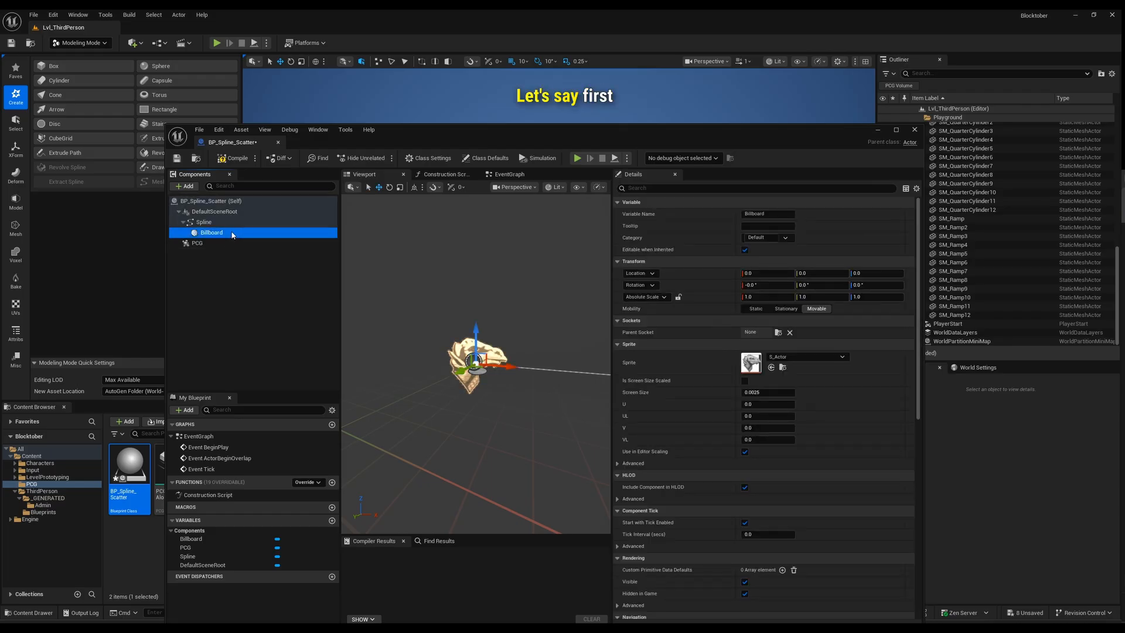
drag(235, 217, 235, 217)
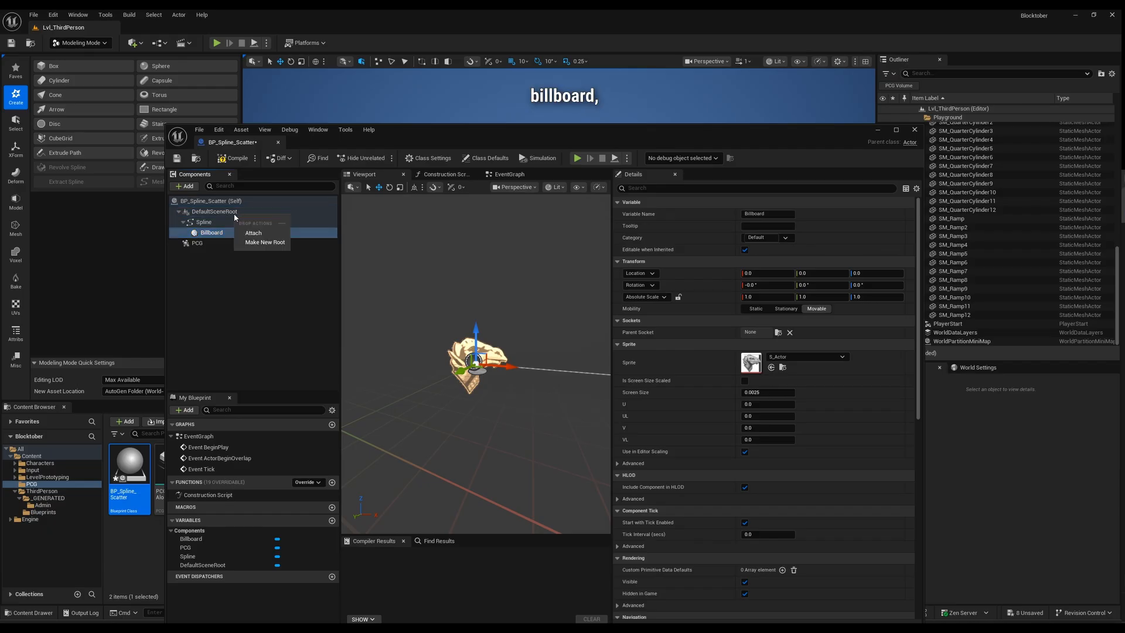
click(262, 242)
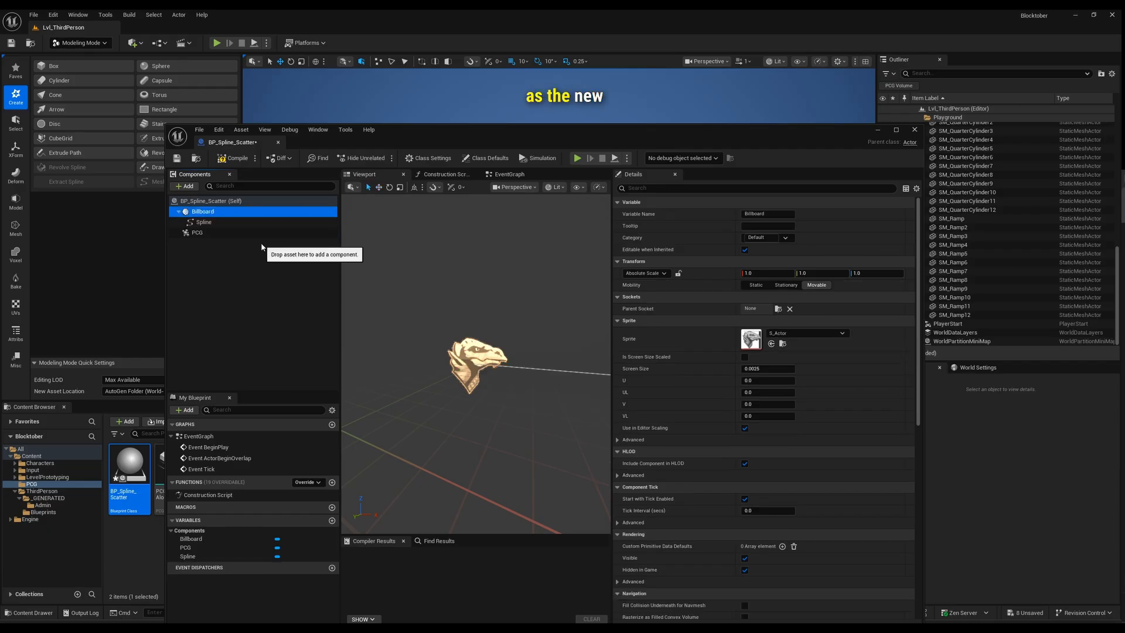
click(204, 222)
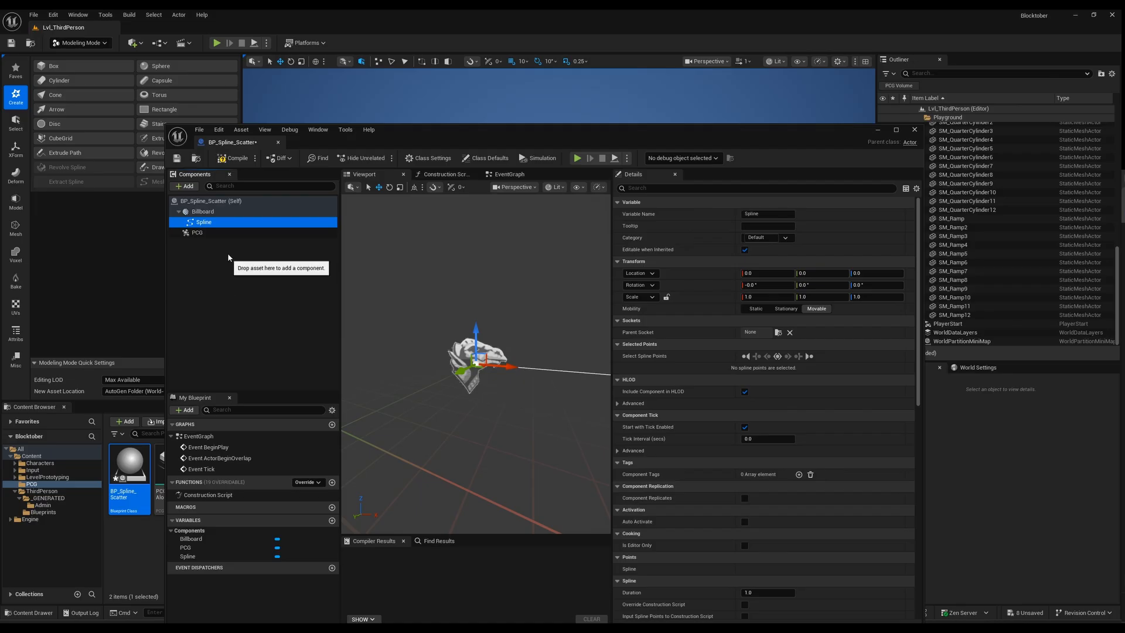
click(211, 212)
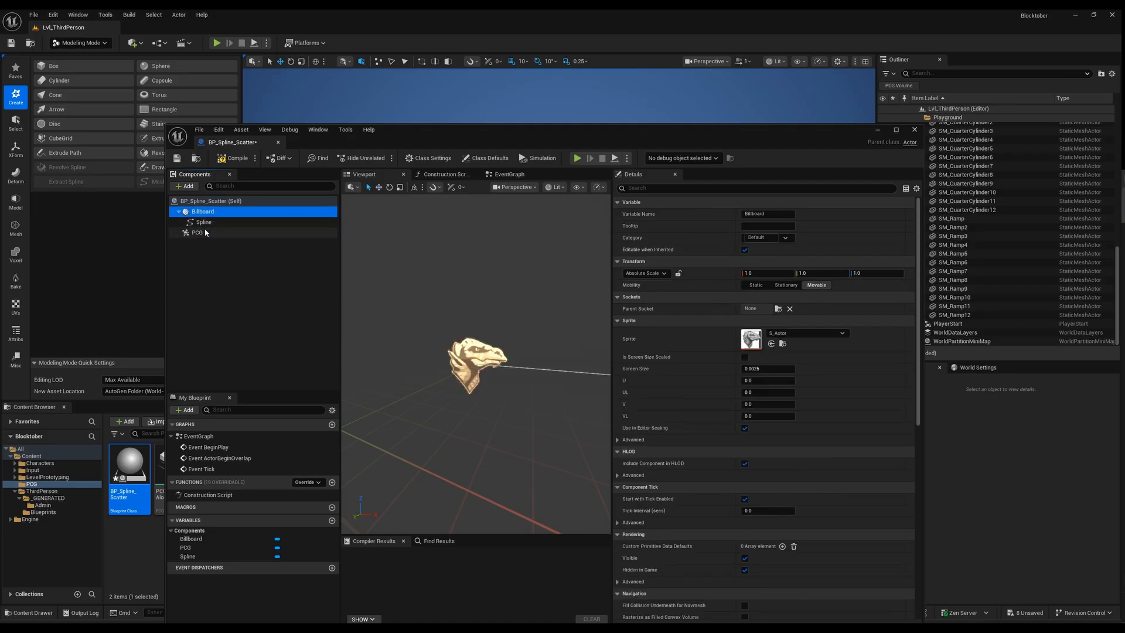
Assign PCG_Scatter_Along_Spline as the PCG component's graph, and compile, save and close the Blueprint.
click(297, 233)
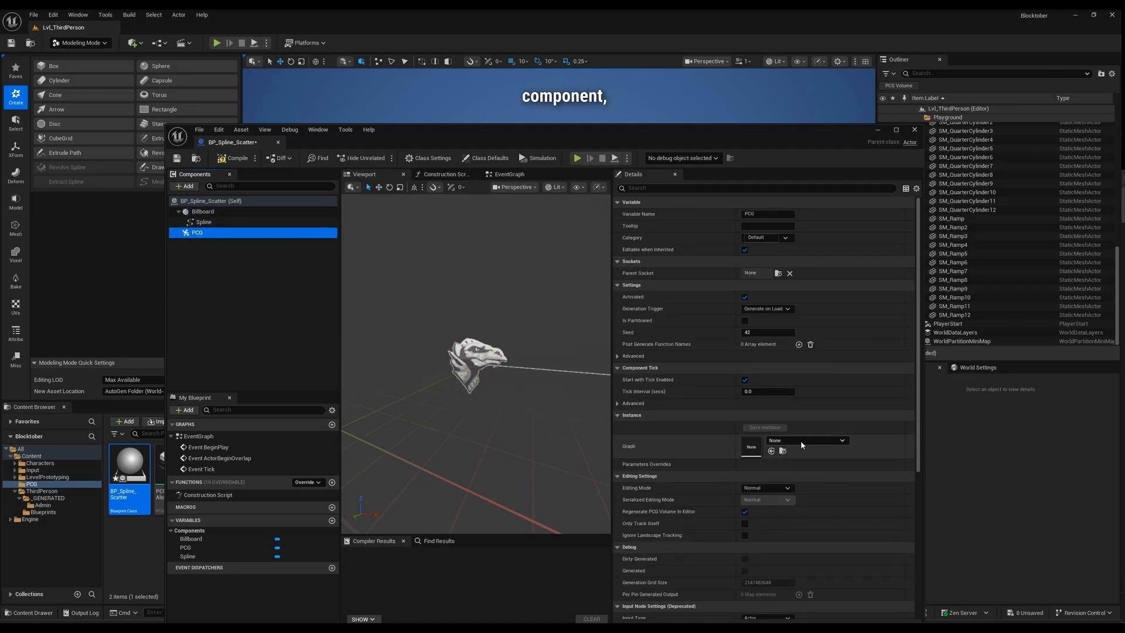
click(160, 481)
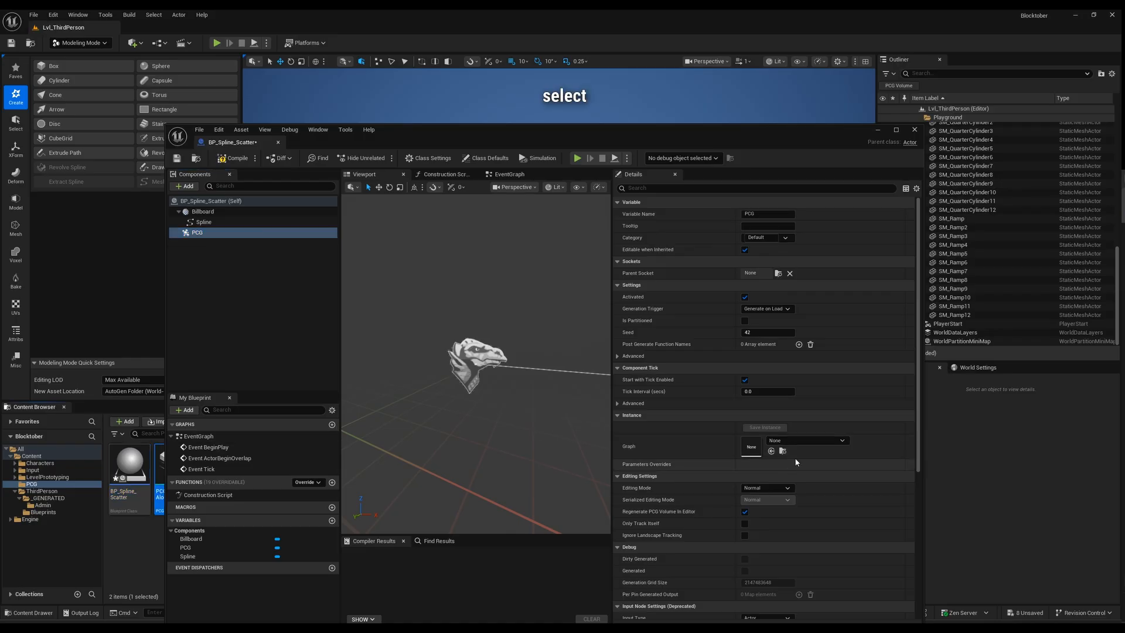
click(771, 451)
drag(709, 139, 775, 137)
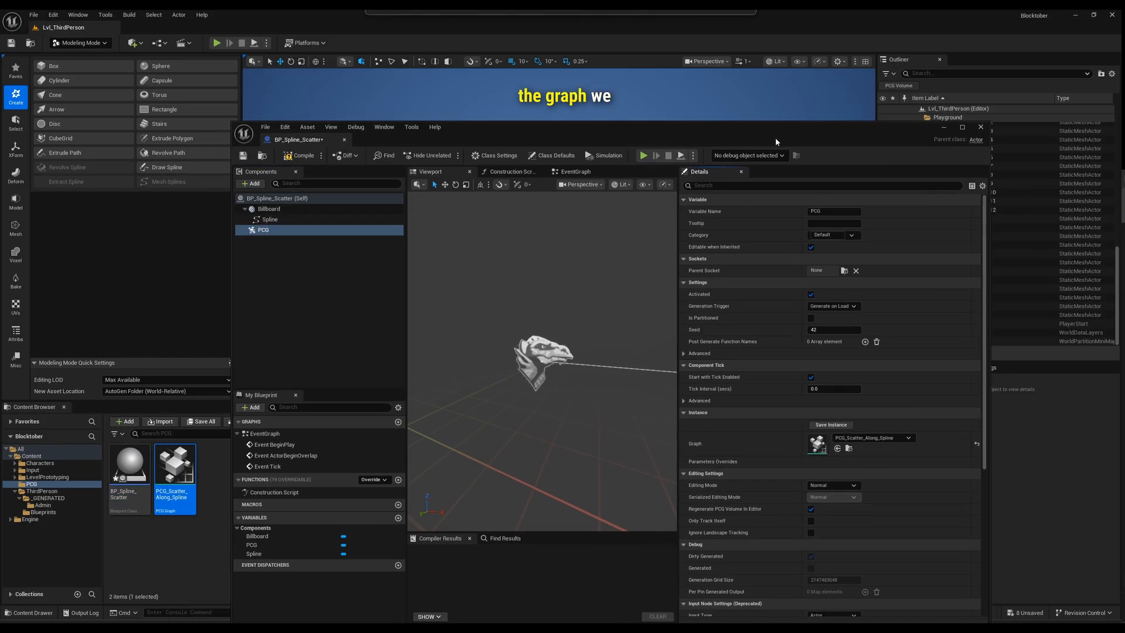
click(879, 439)
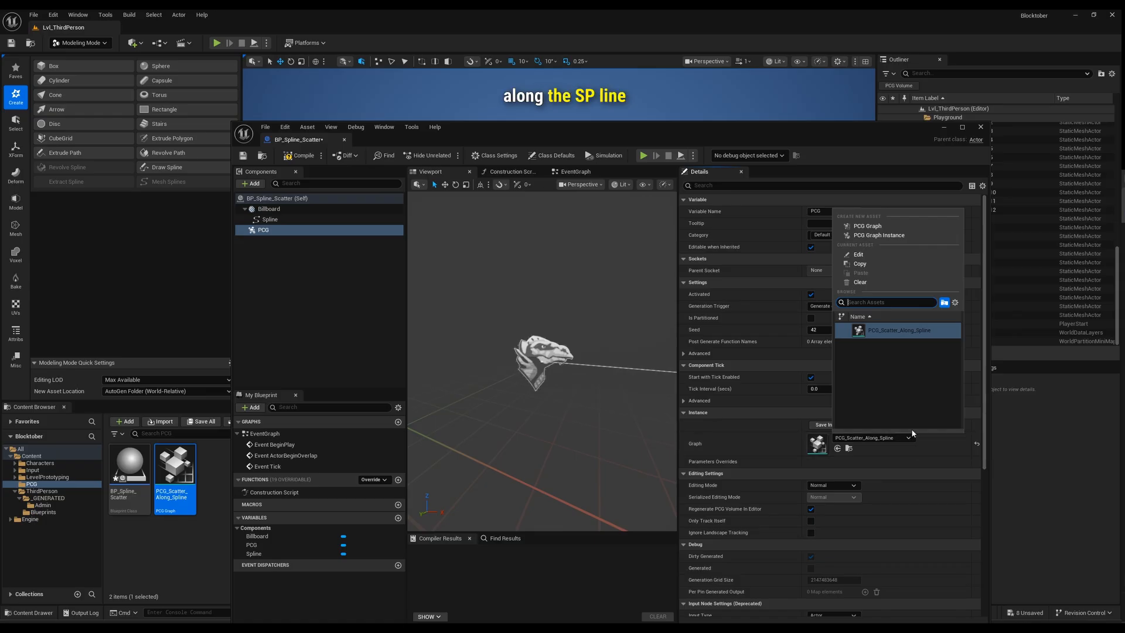
click(912, 428)
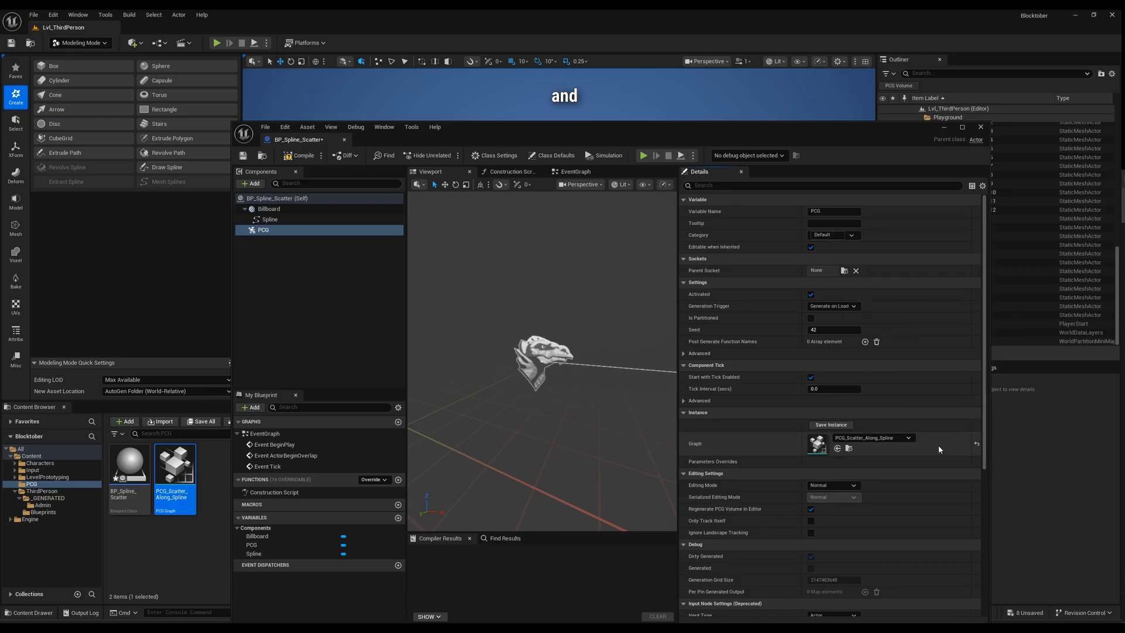
click(302, 157)
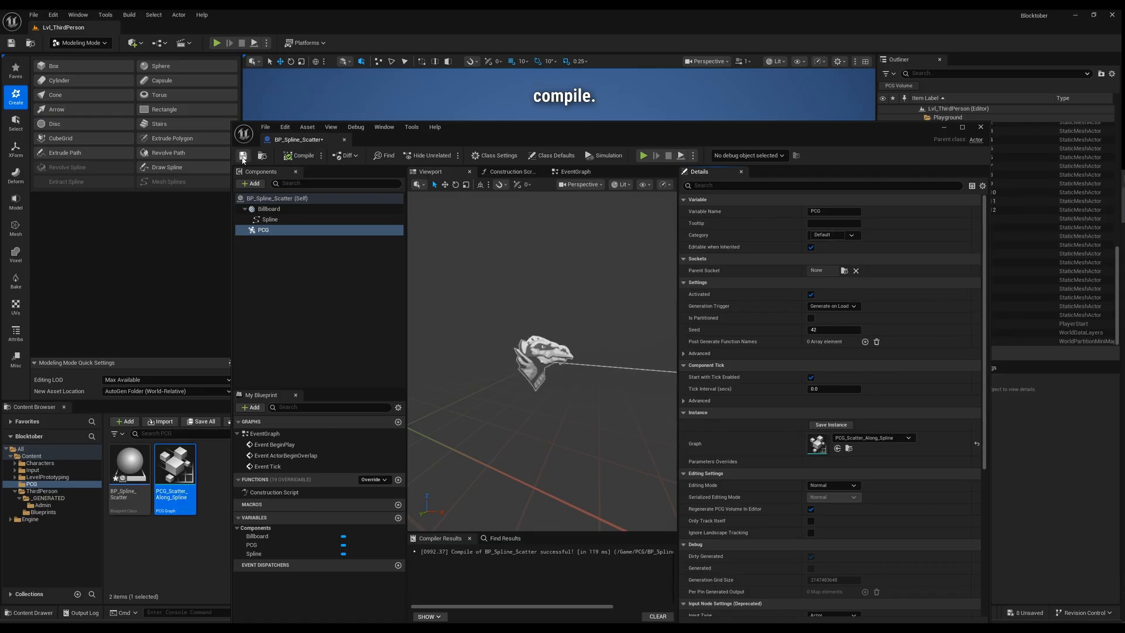
click(981, 128)
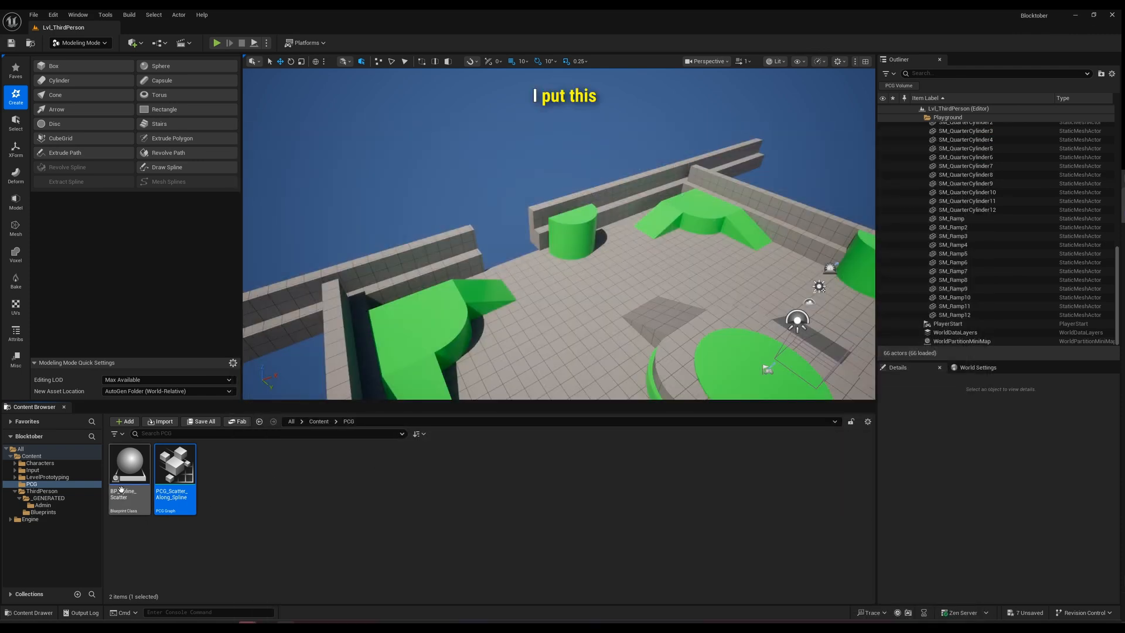
Place BP_Spline_Scatter in the level near the boundary wall, rotate it -90° about Z, and shift it to about X -880.
drag(122, 481, 475, 301)
drag(511, 253, 512, 264)
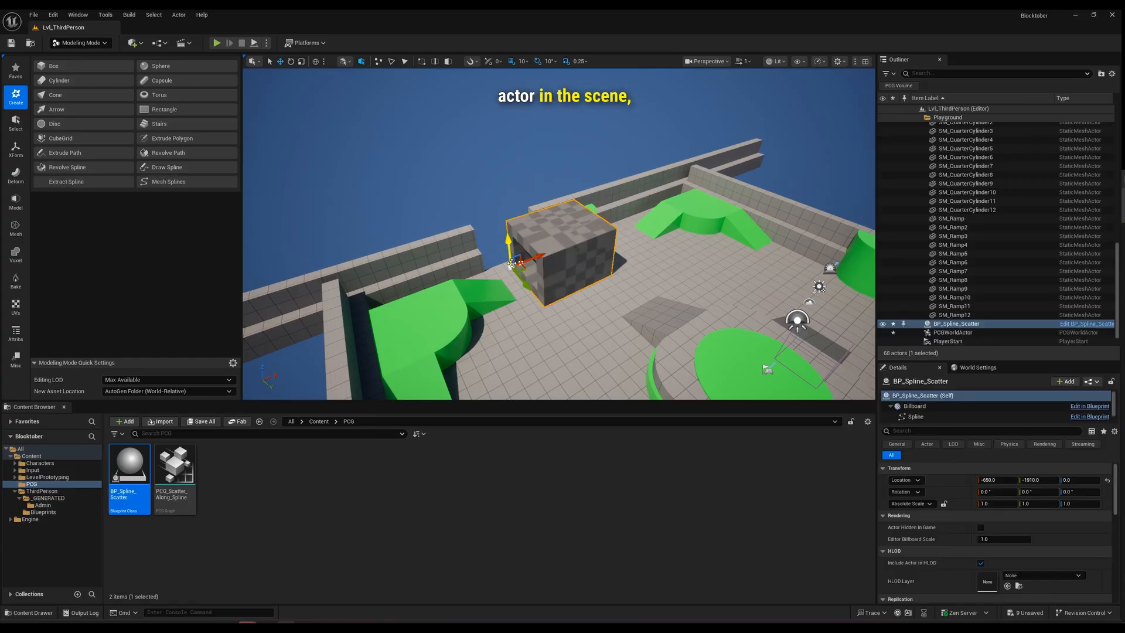
key(e)
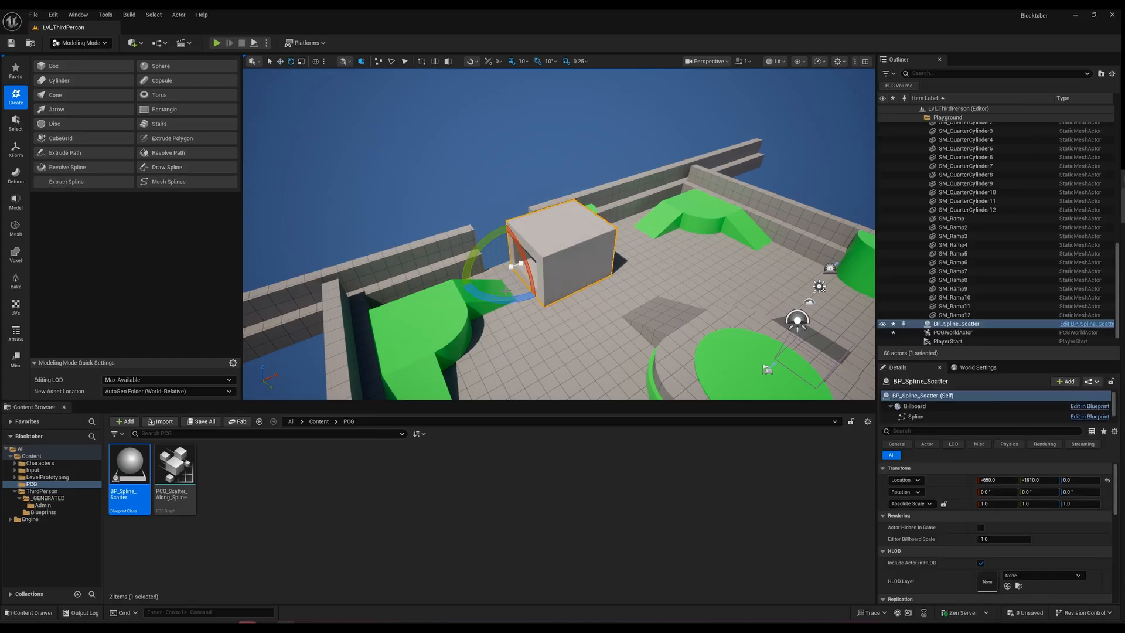
drag(508, 296, 473, 296)
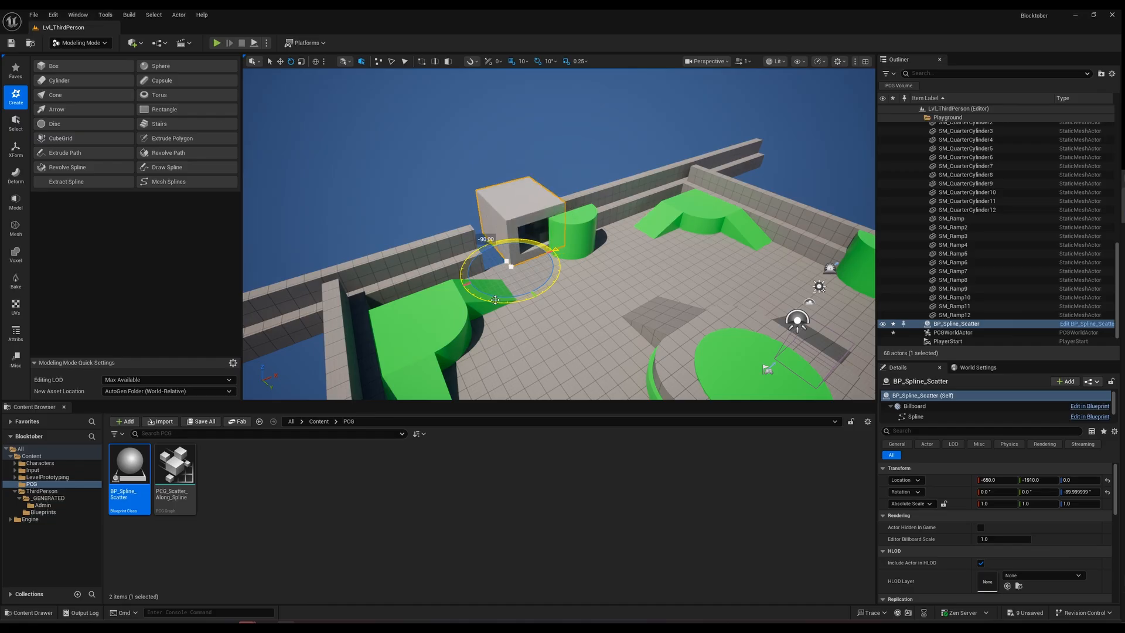
drag(510, 262, 485, 274)
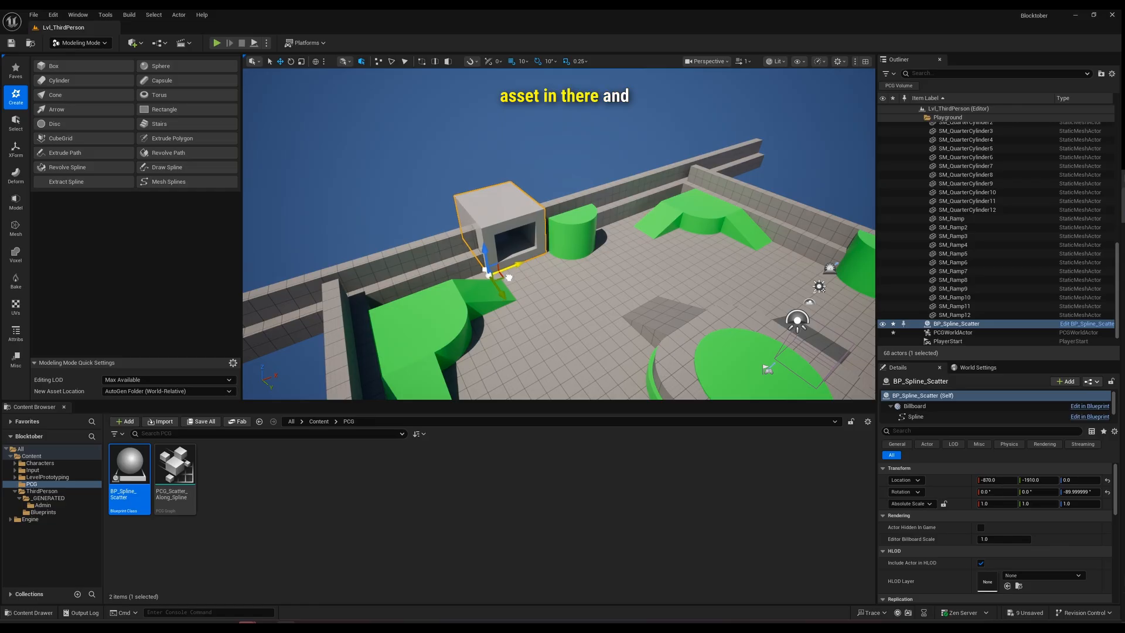
Select the end point of the placed actor's spline and move it outward past the wall to about X 2970.
right_drag(509, 277, 463, 279)
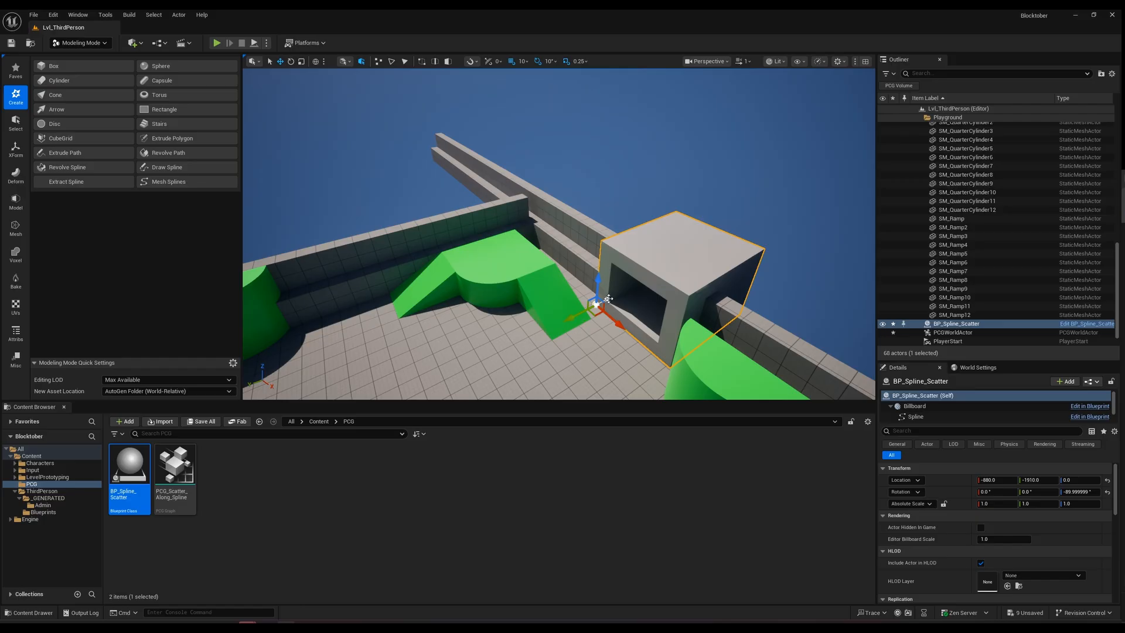
click(609, 299)
click(616, 327)
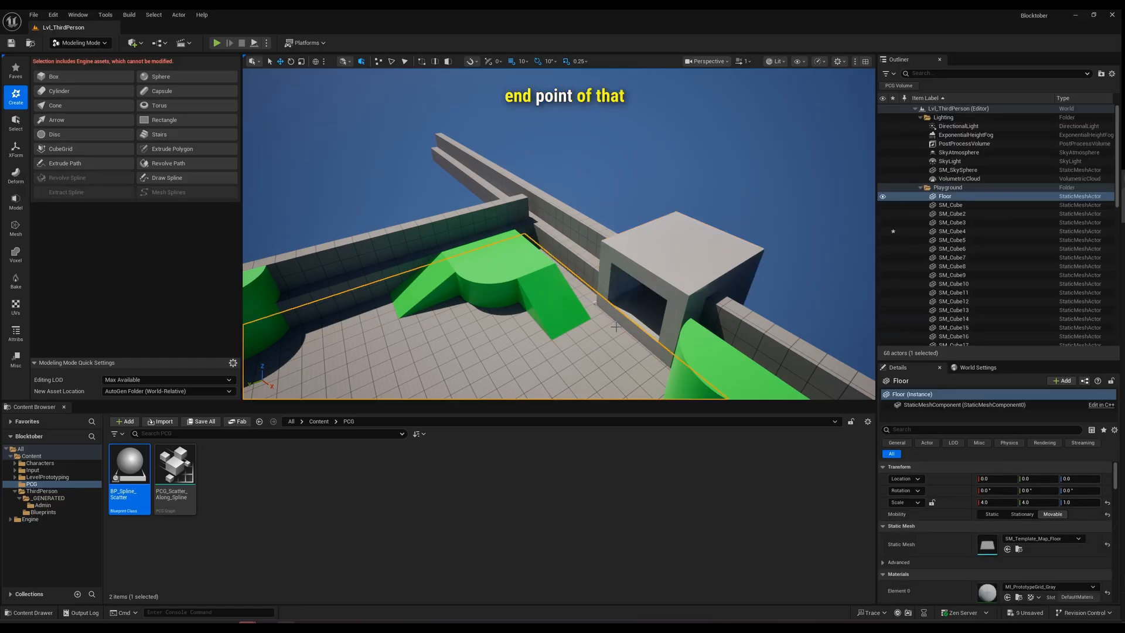
click(626, 315)
right_drag(626, 315, 612, 289)
click(572, 253)
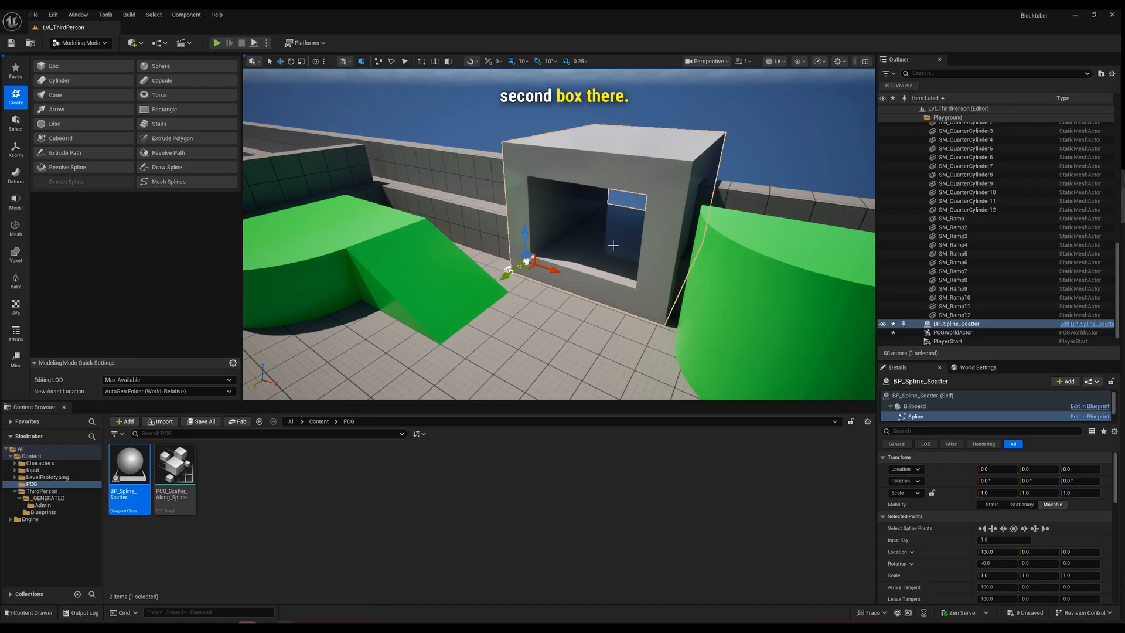
drag(509, 274, 521, 267)
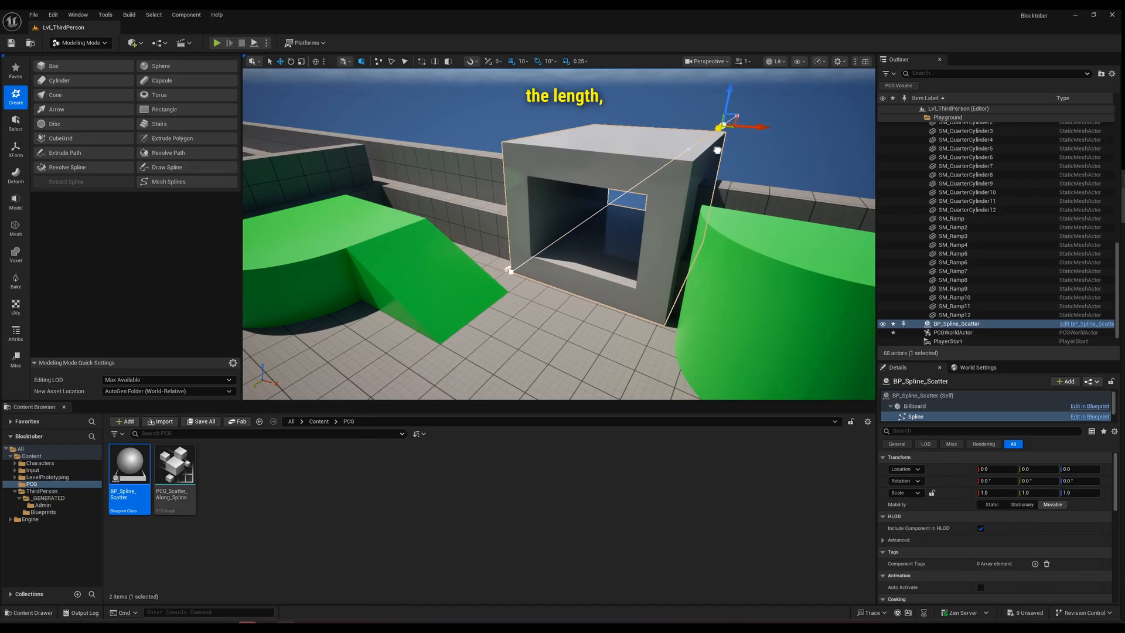
drag(717, 151, 677, 180)
right_drag(559, 234, 638, 269)
right_drag(368, 151, 369, 151)
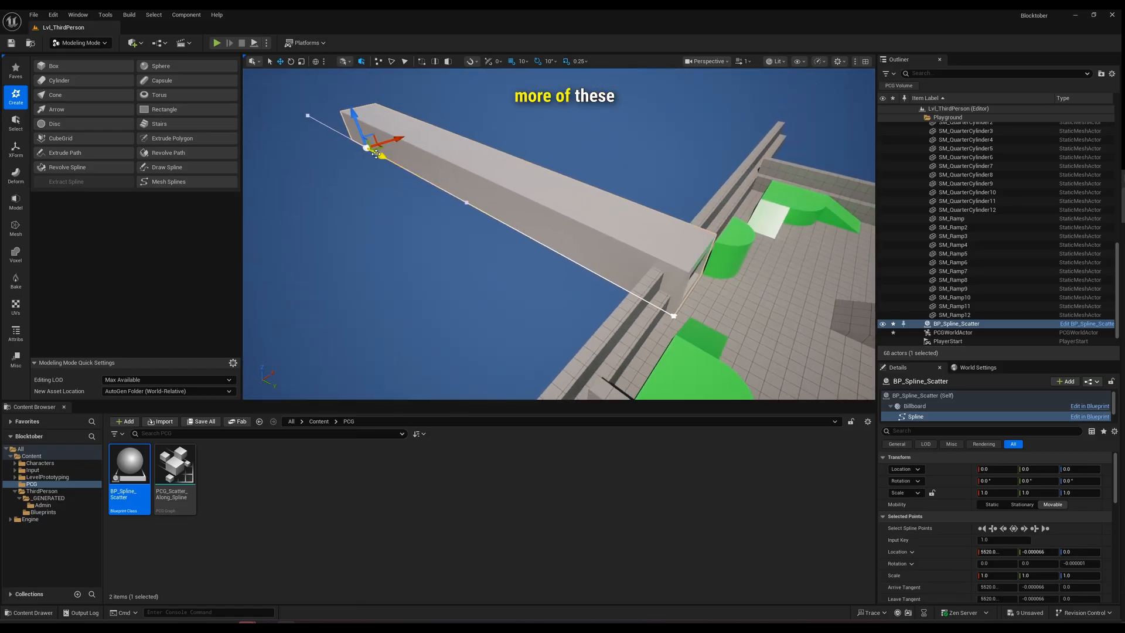
drag(376, 155, 412, 176)
drag(454, 216, 455, 218)
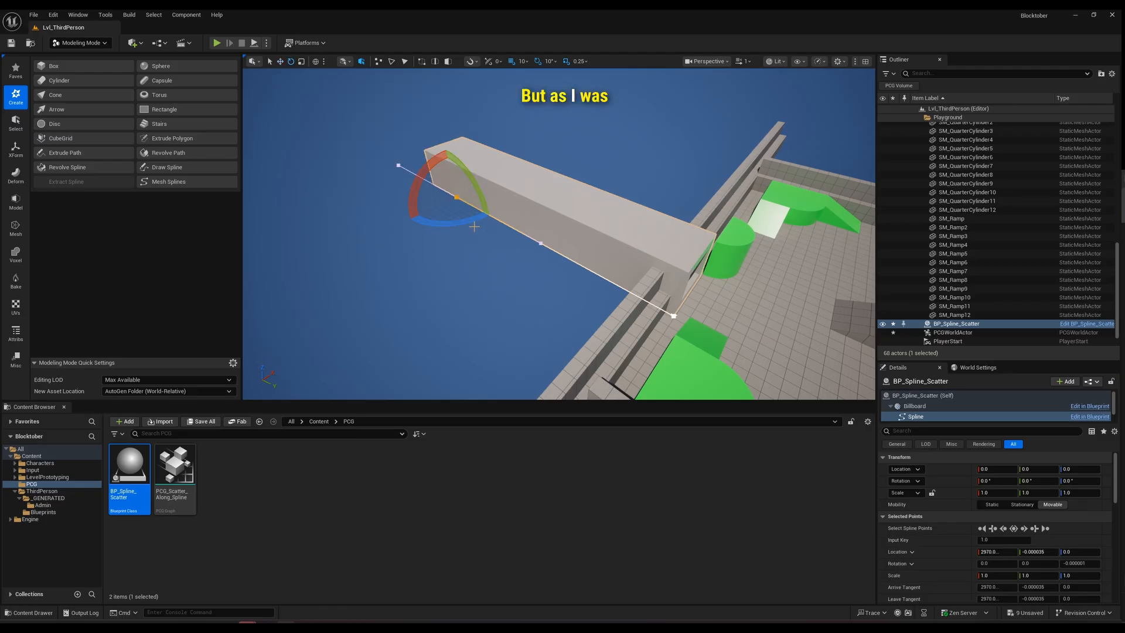
Rotate the spline's end point about 60° around Z to bend the row of meshes into a curve.
drag(475, 220, 461, 226)
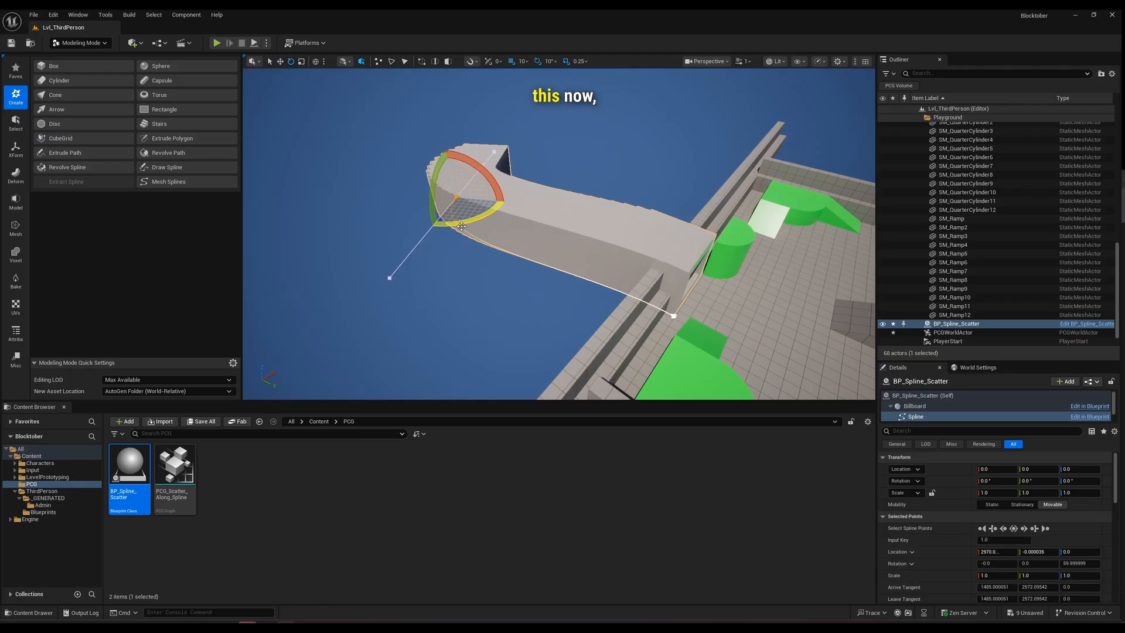
mouse_move(559, 215)
right_down()
mouse_move(469, 188)
mouse_move(498, 229)
mouse_move(535, 219)
mouse_move(580, 234)
mouse_move(584, 211)
mouse_move(566, 233)
right_up()
click(775, 61)
click(781, 97)
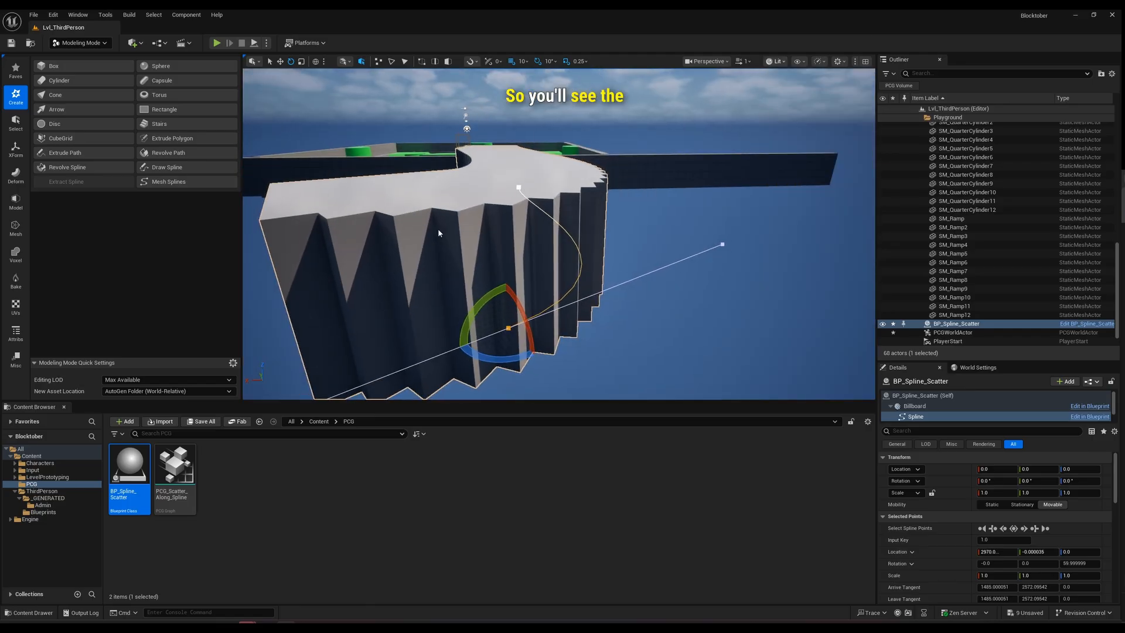
Examine how the meshes overlap along the curve in Unlit view, and return the viewport to Lit.
key(alt+3)
right_click(555, 232)
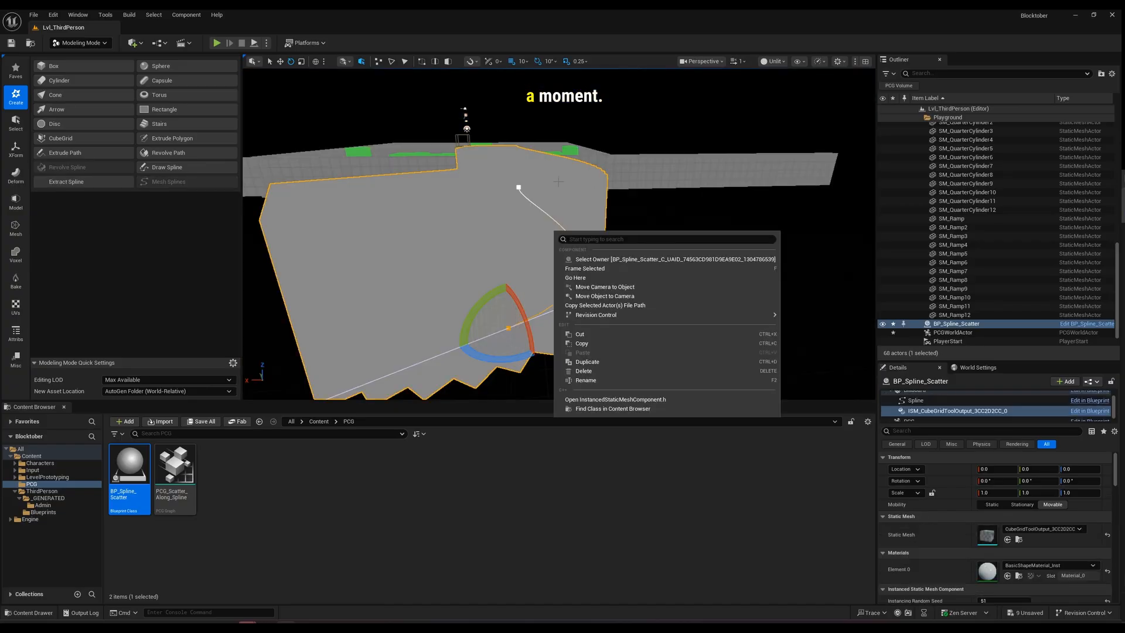
right_drag(555, 232, 713, 100)
click(774, 61)
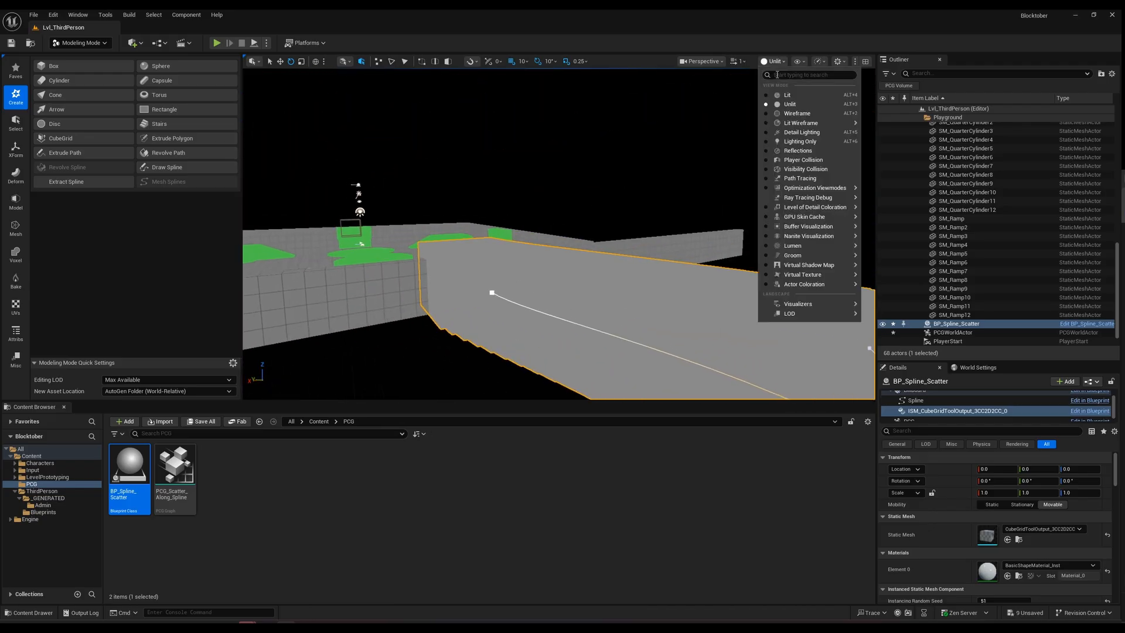
click(779, 95)
right_drag(645, 281, 615, 292)
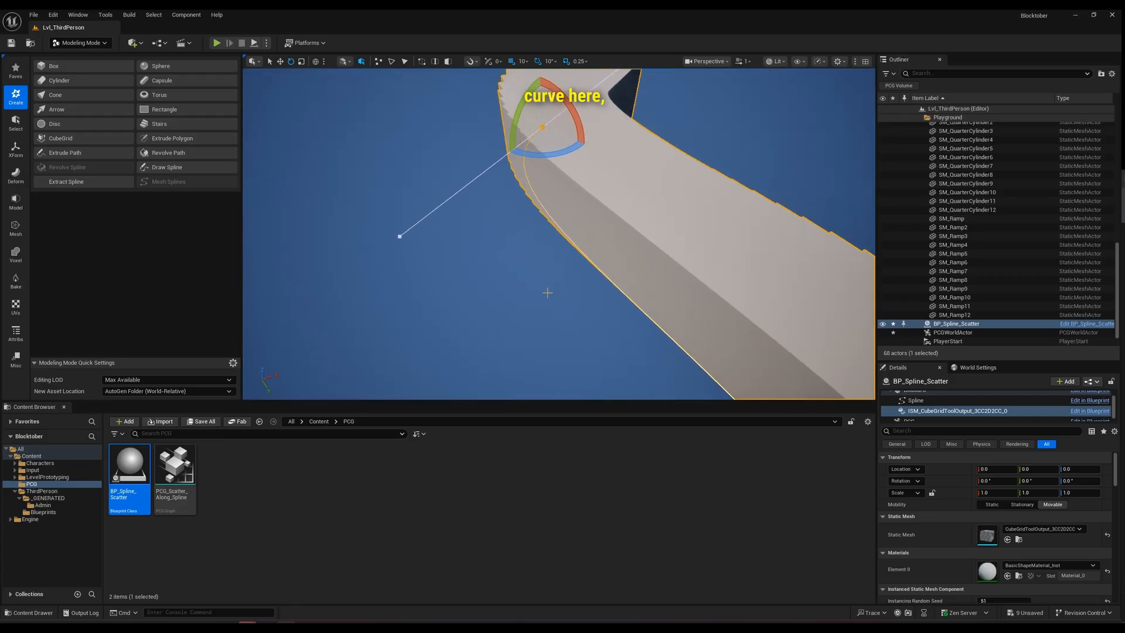
right_click(548, 293)
right_drag(558, 267, 613, 211)
Undo the rotation of the spline's end point.
click(580, 239)
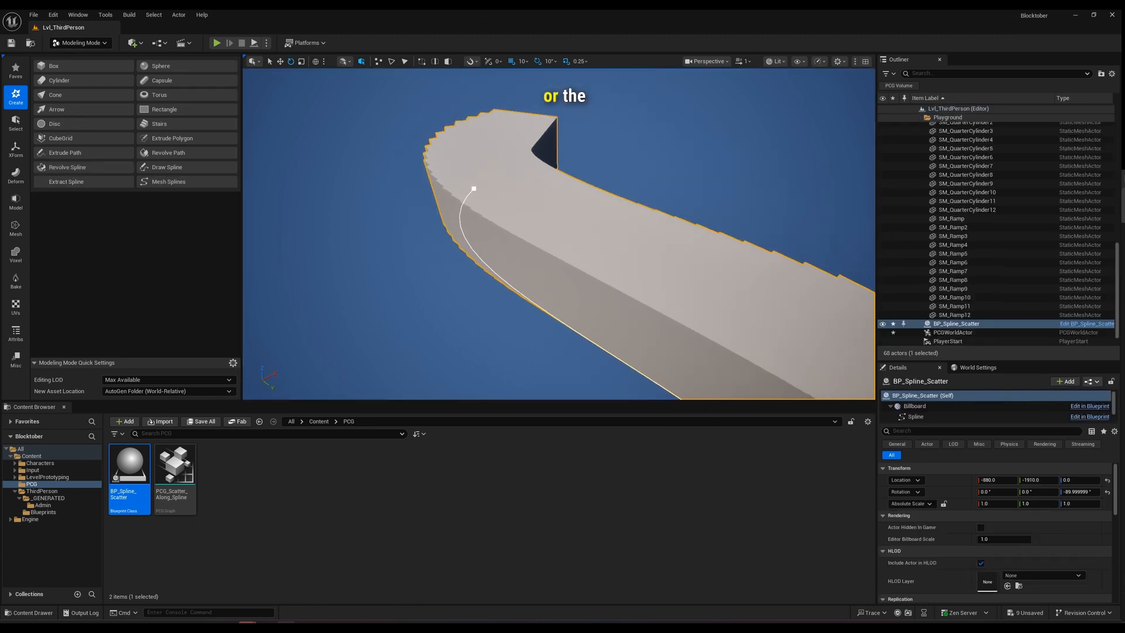
right_drag(489, 194, 496, 193)
click(519, 208)
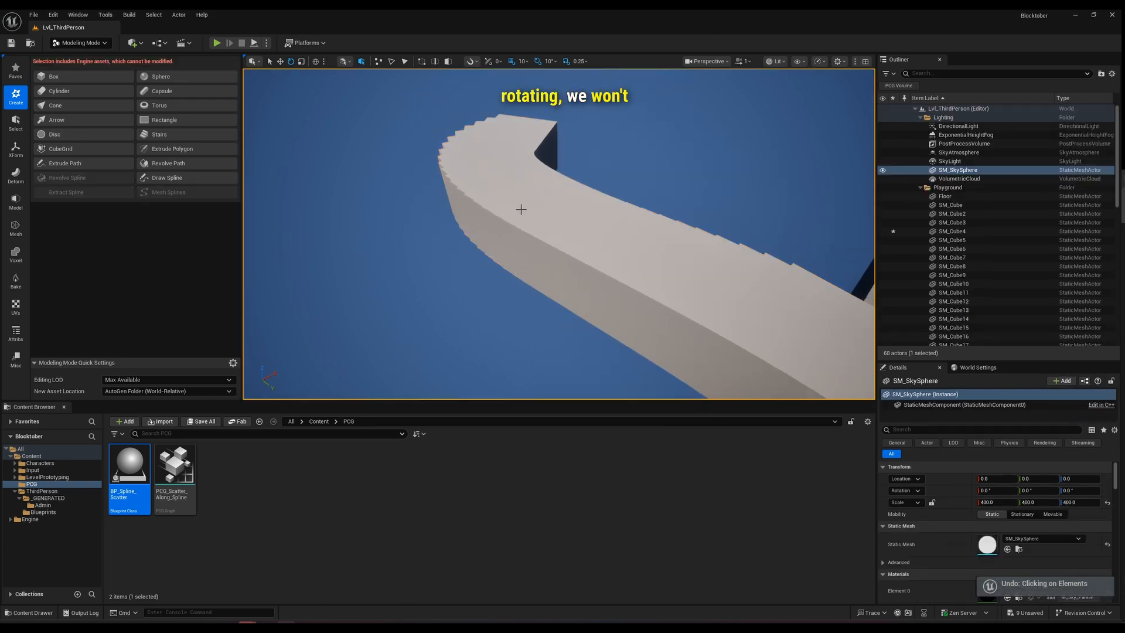
key(ctrl+z)
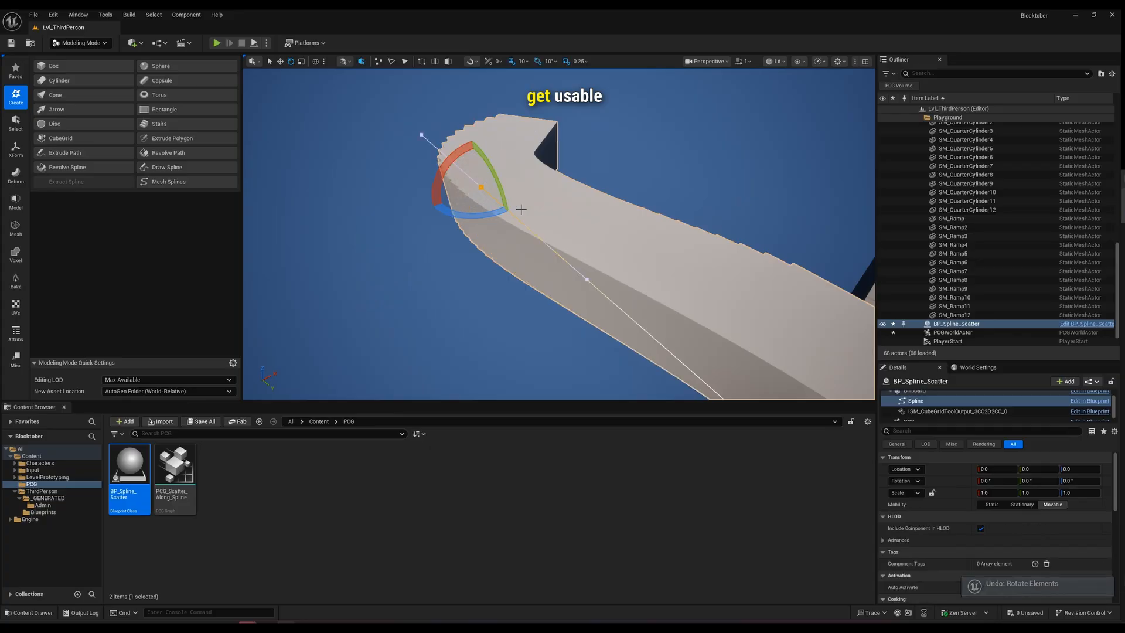
Duplicate the BP_Spline_Scatter actor, place the copy at the corridor's far end, and rotate it to -180° about Z to form a corner.
mouse_move(605, 217)
right_down()
mouse_move(704, 216)
mouse_move(559, 235)
mouse_move(603, 221)
right_up()
click(559, 235)
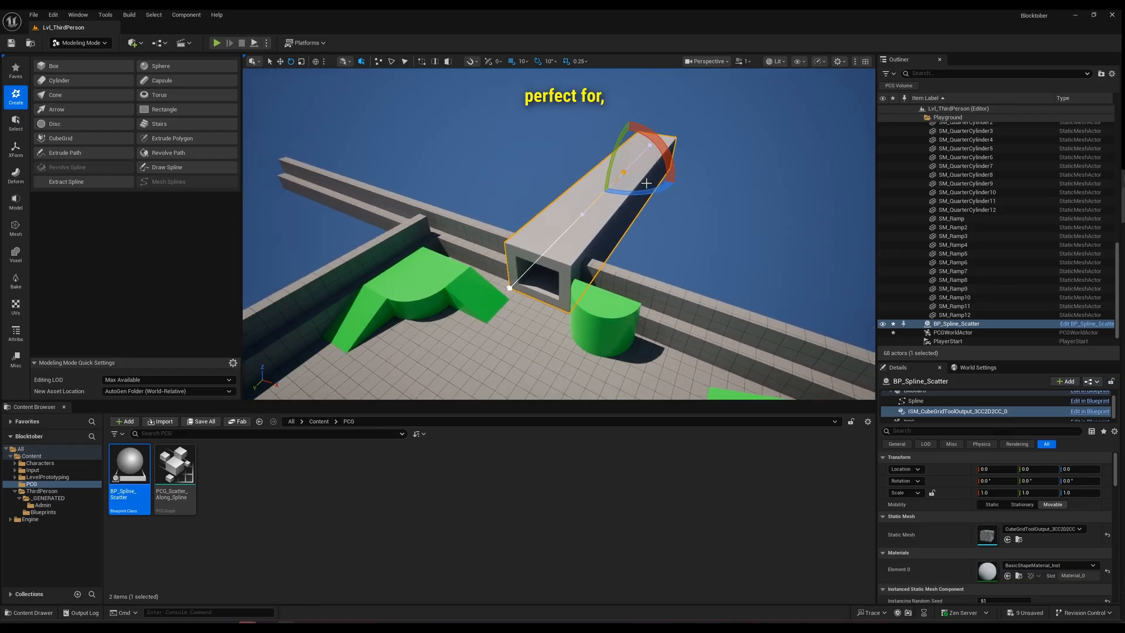
click(608, 230)
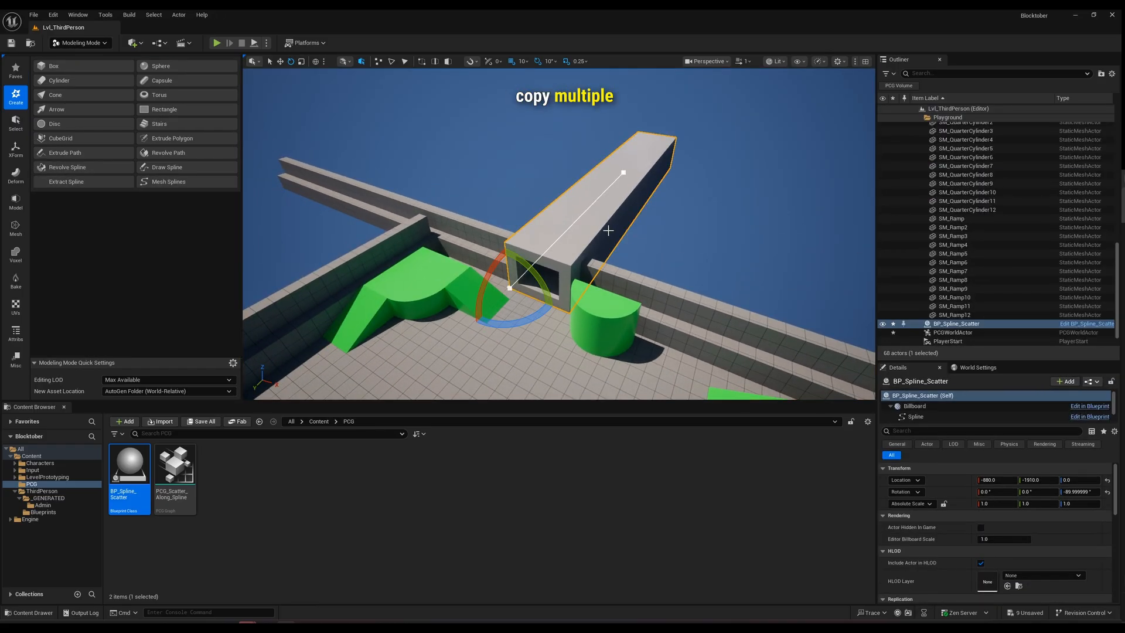
alt+drag(509, 323, 684, 160)
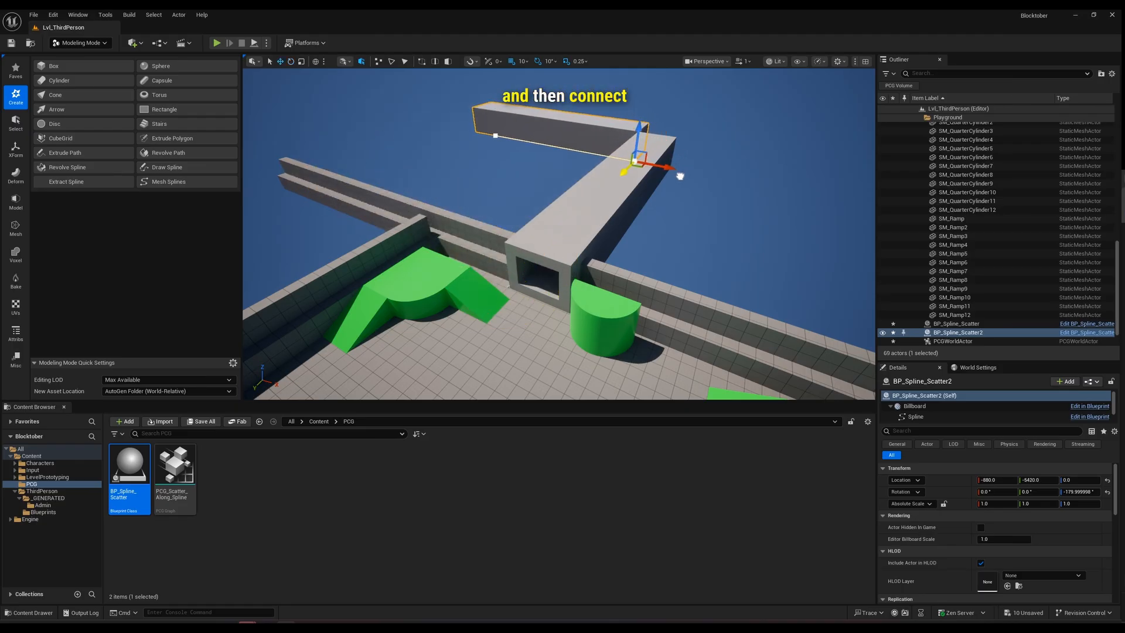
Select the original BP_Spline_Scatter actor in the level and duplicate it.
right_drag(667, 156, 604, 94)
click(961, 324)
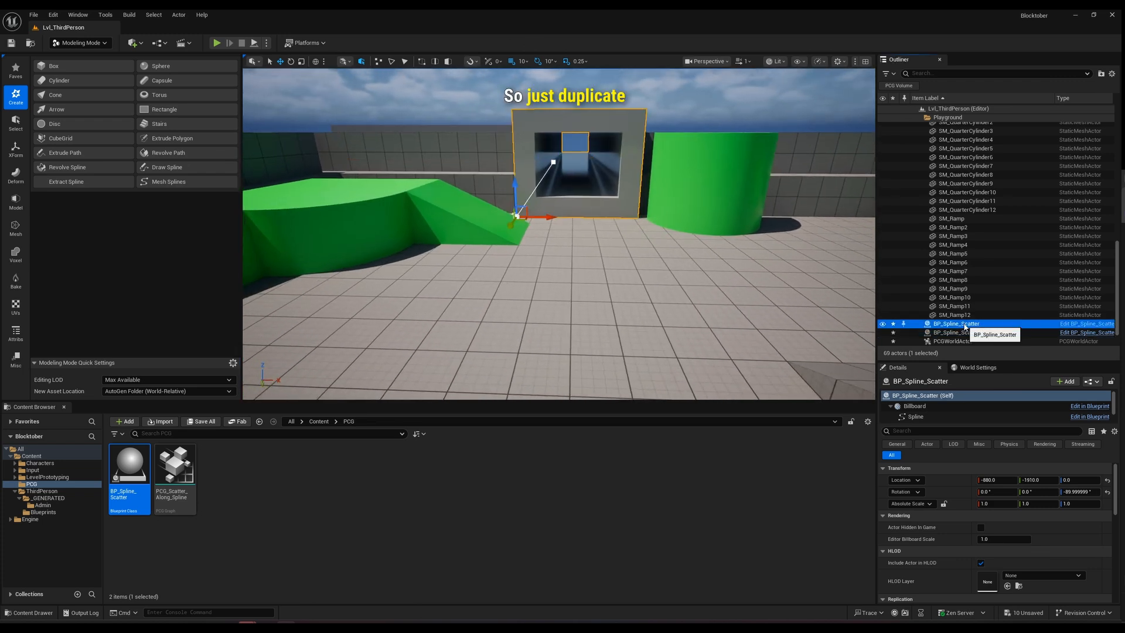
key(ctrl+d)
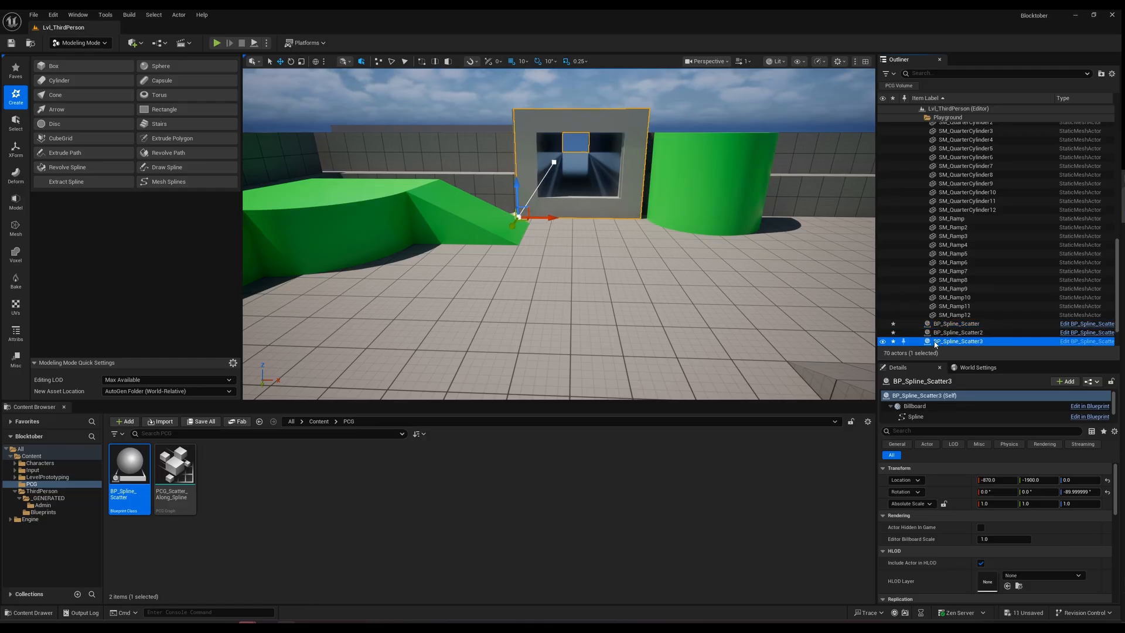
Duplicate the BP_Spline_Scatter Blueprint asset and name the copy BP_Spline_Scatter_Actor.
right_click(140, 476)
mouse_move(232, 318)
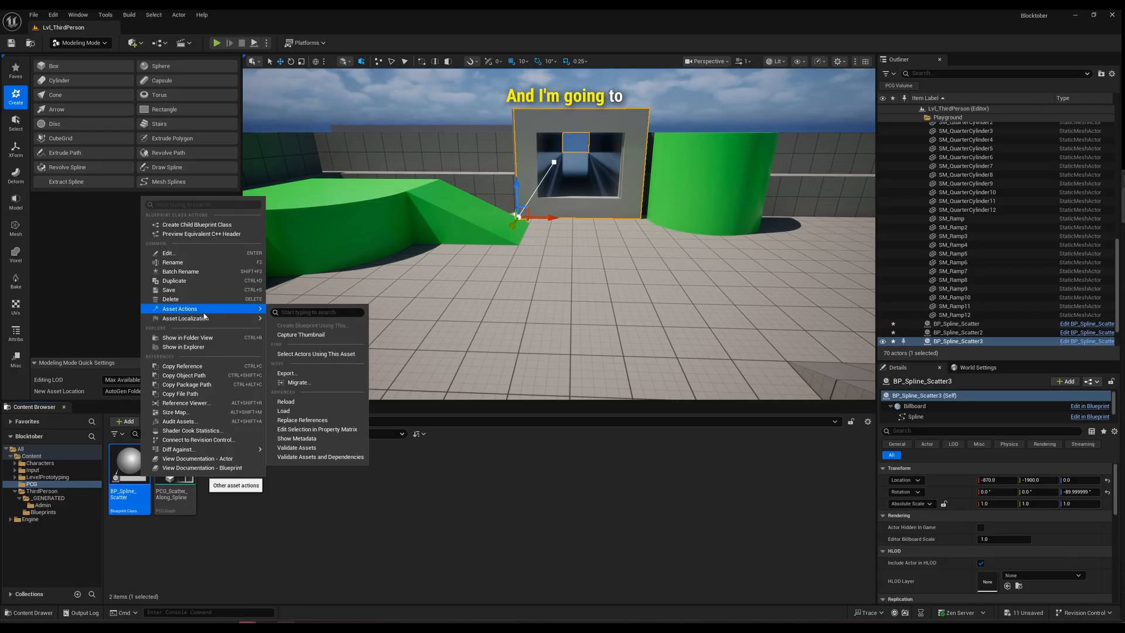
click(204, 286)
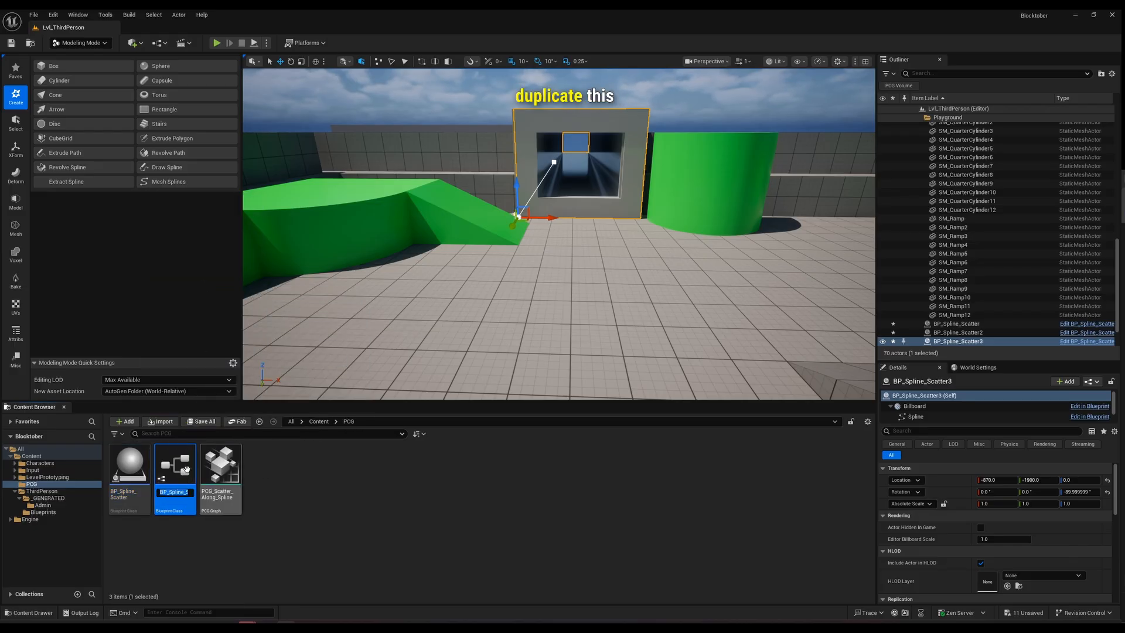
text(Scatt)
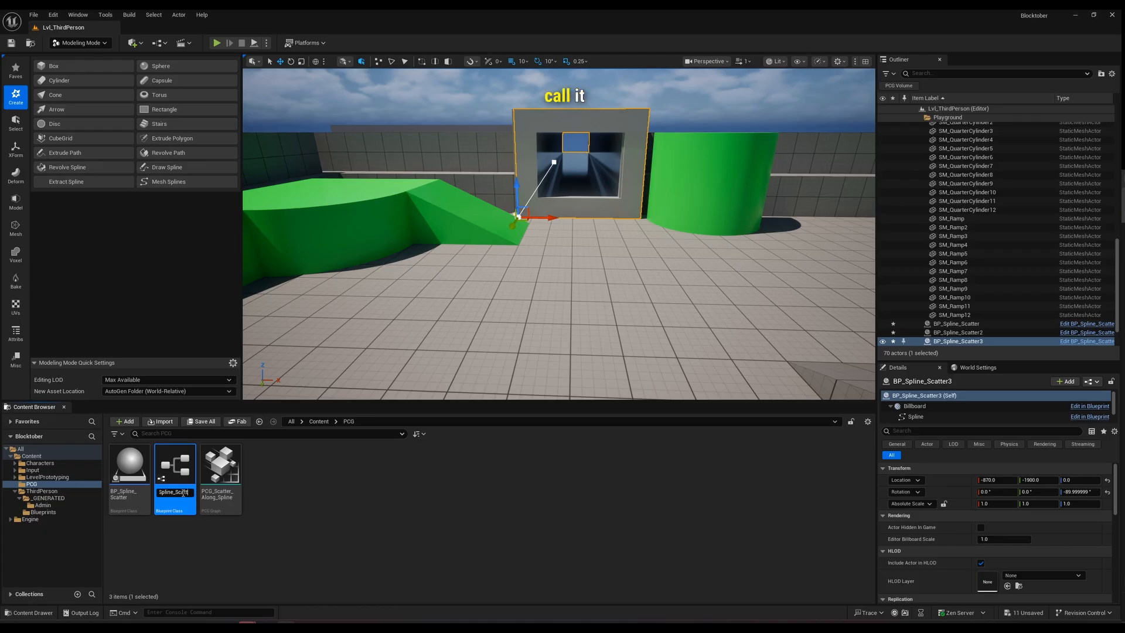
text(erA)
key(Return)
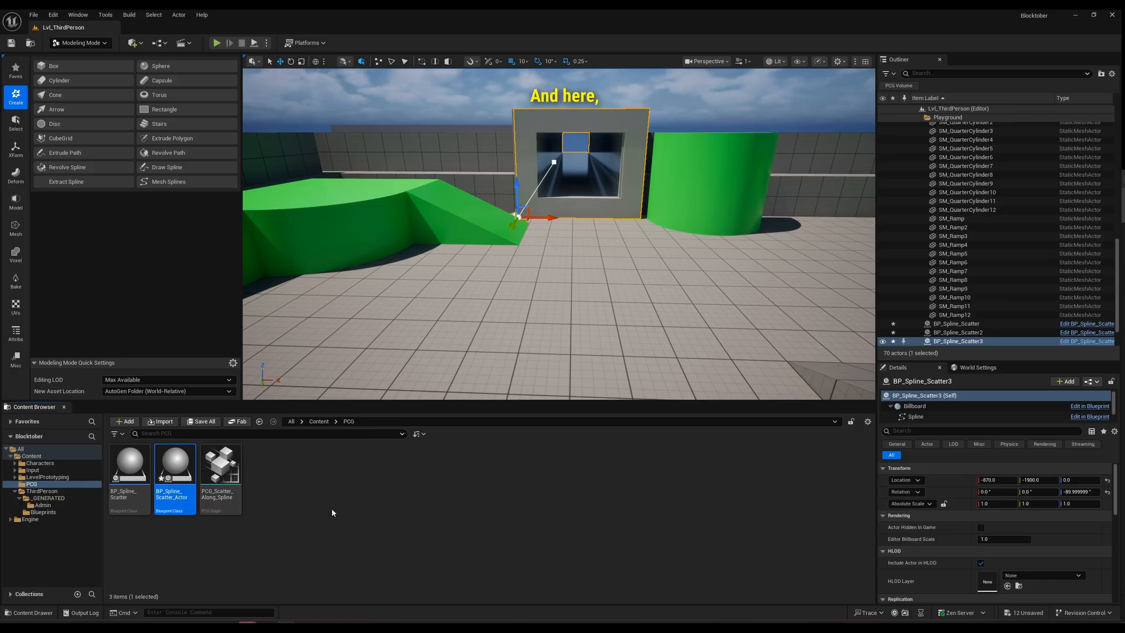
Duplicate the PCG_Scatter_Along_Spline graph and name the copy PCG_Scatter_Along_Spline_Actor.
click(222, 495)
right_click(228, 498)
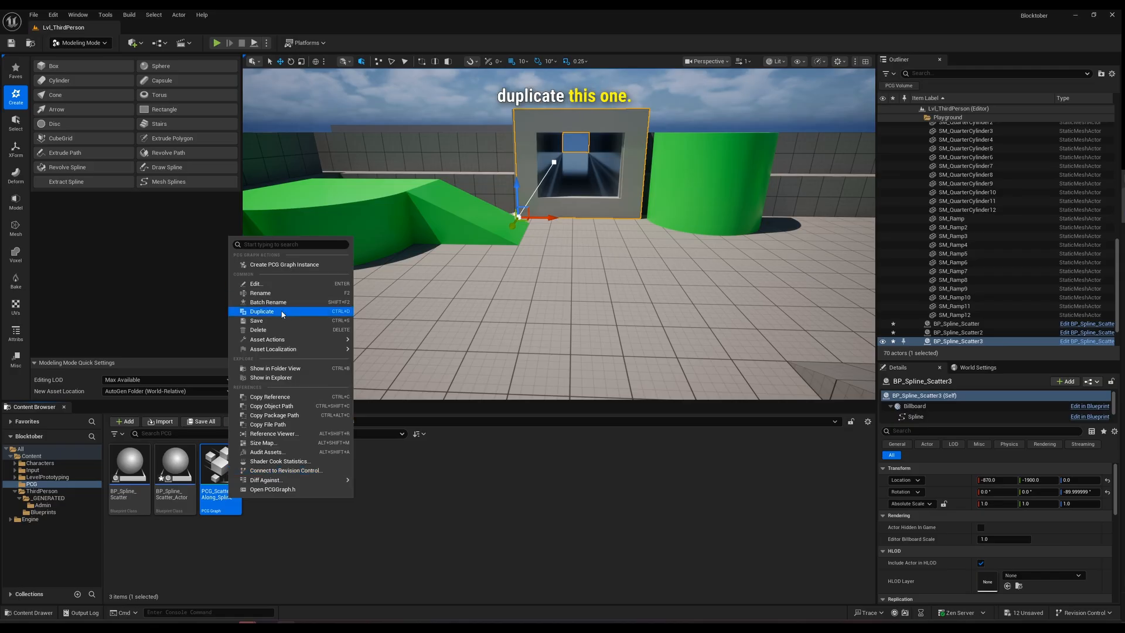
click(264, 311)
key(End)
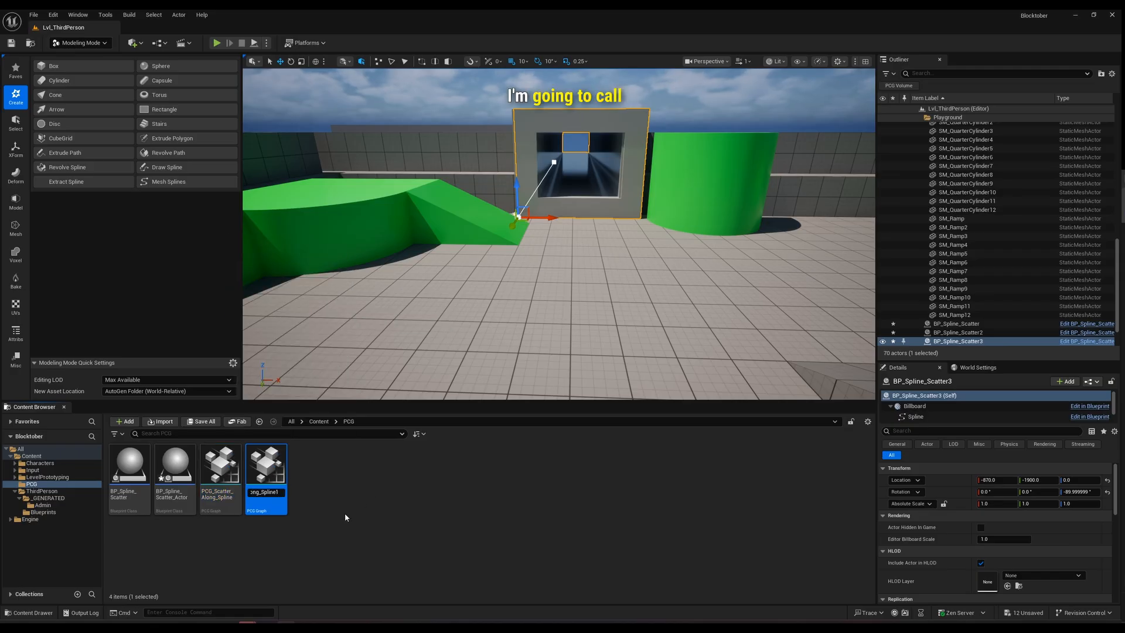
key(BackSpace)
text(_)
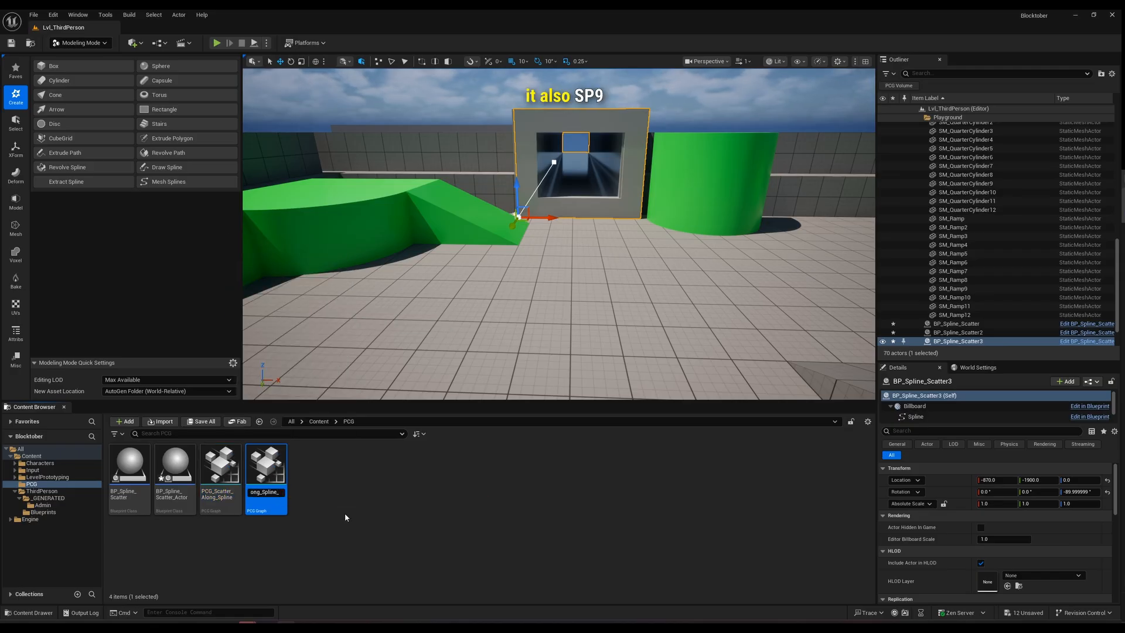
text(Ac)
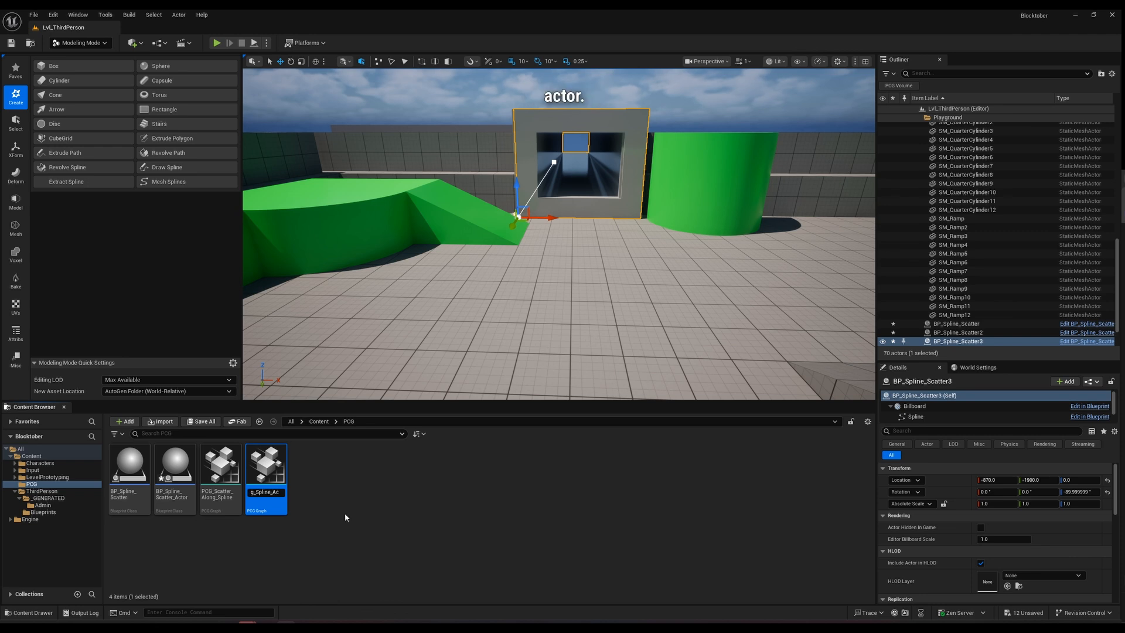
text(tor)
key(Return)
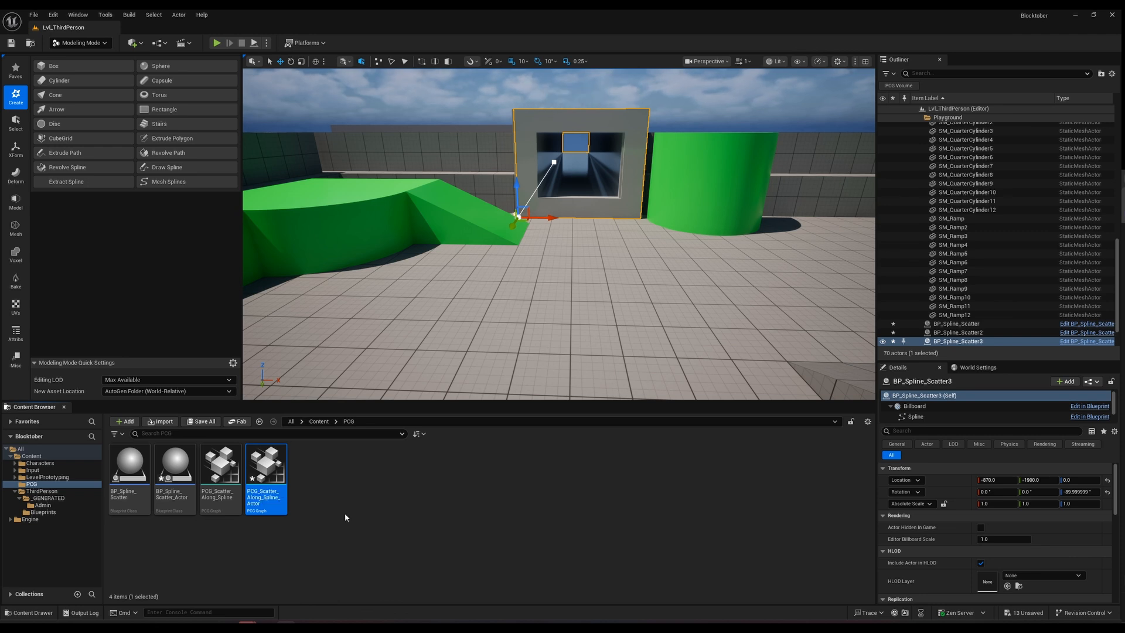
In the PCG_Scatter_Along_Spline_Actor graph, replace the Static Mesh Spawner with a Spawn Actor node fed by the Spline Sampler's output.
double_click(282, 479)
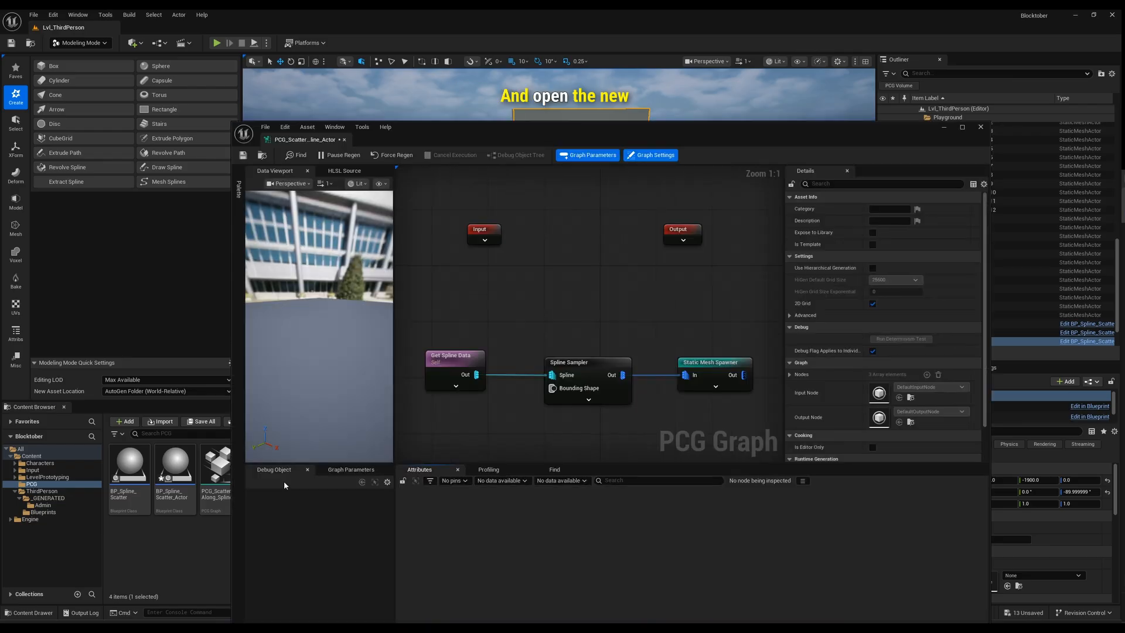
click(705, 380)
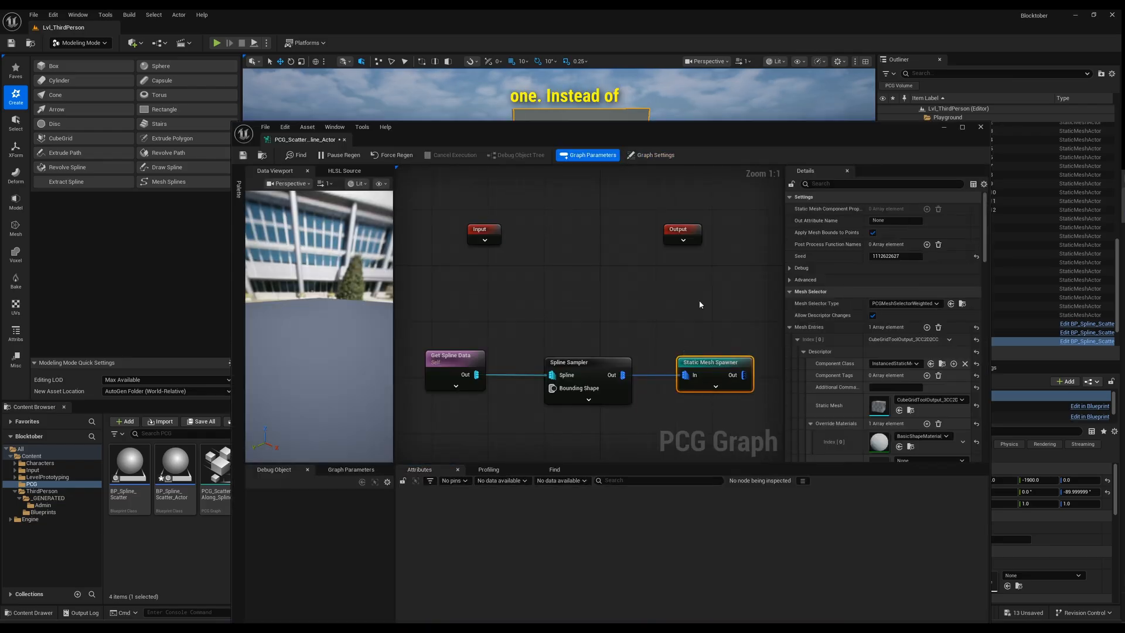
right_drag(699, 300, 627, 273)
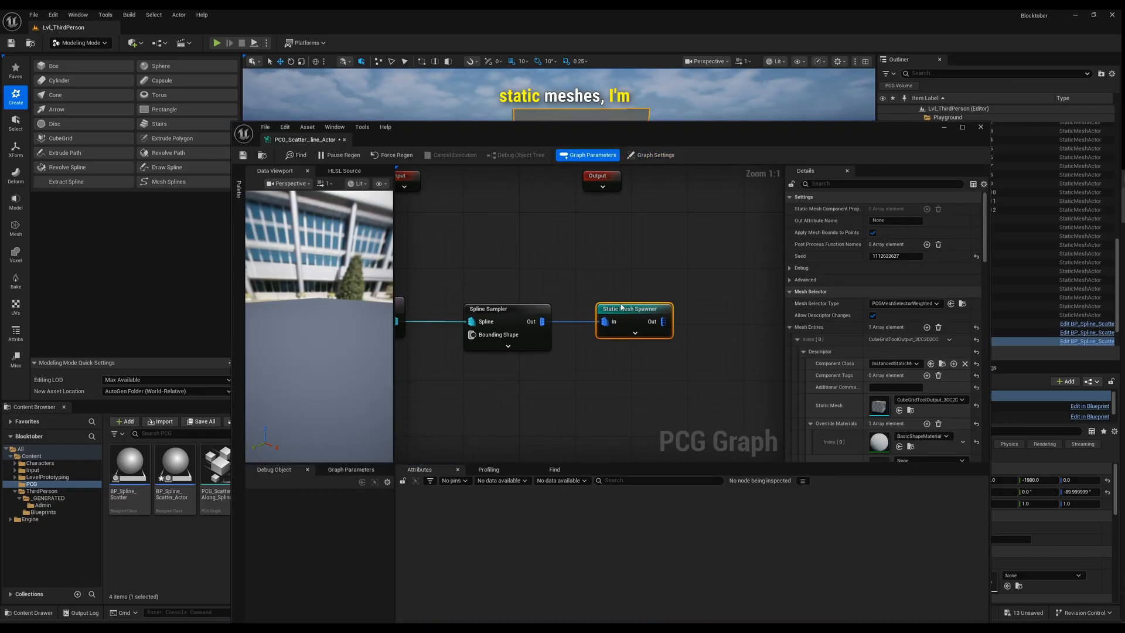
key(Delete)
drag(624, 333, 640, 320)
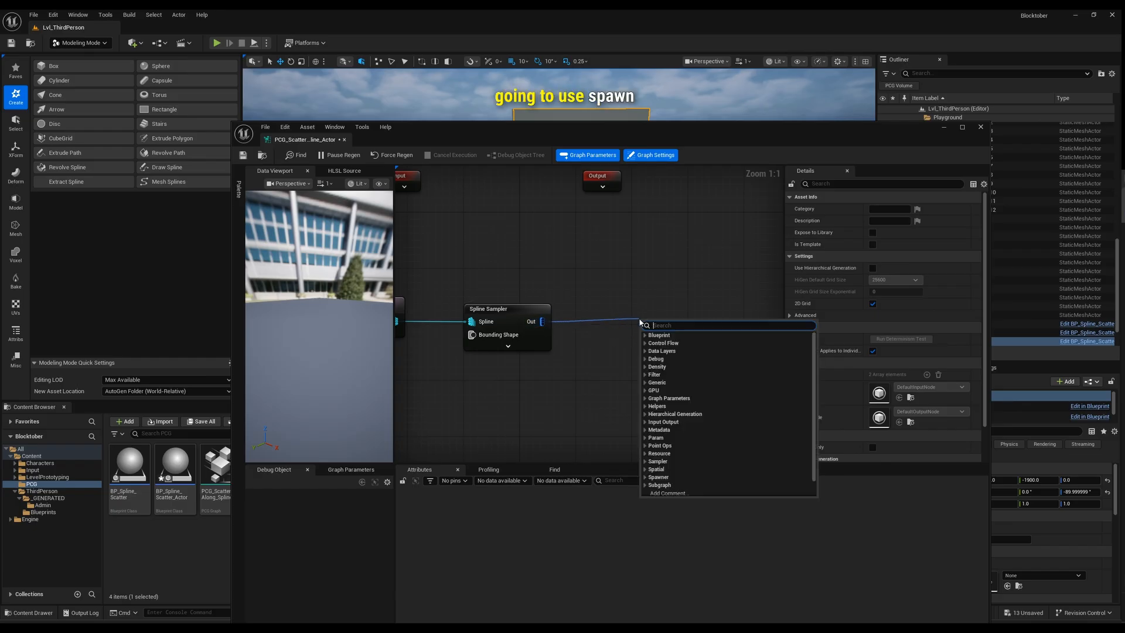
text(spawn)
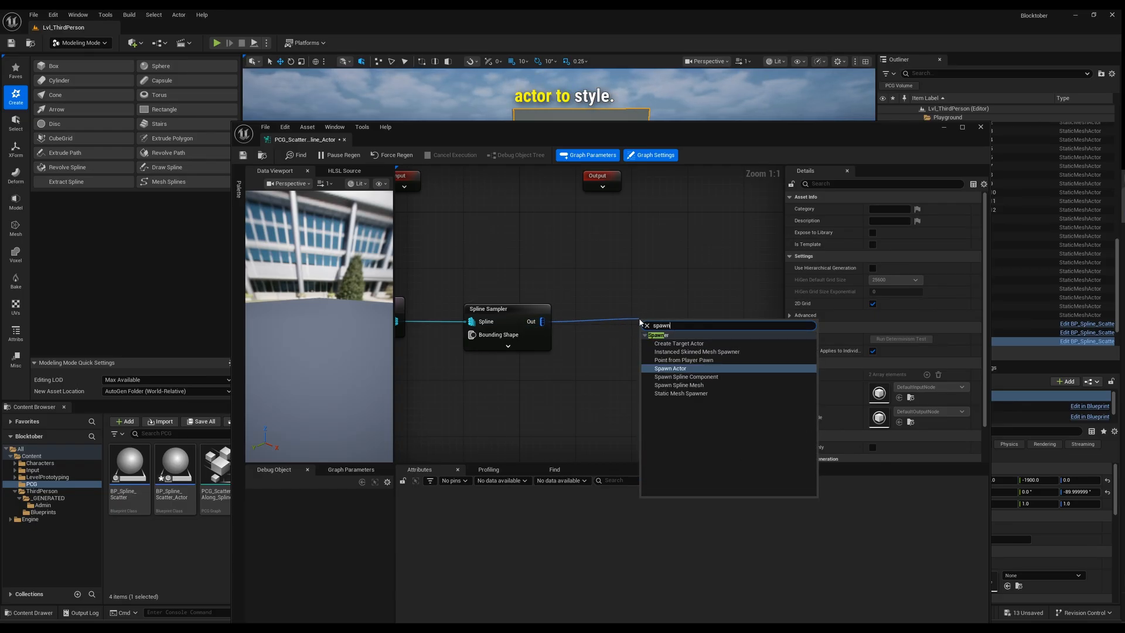
click(658, 368)
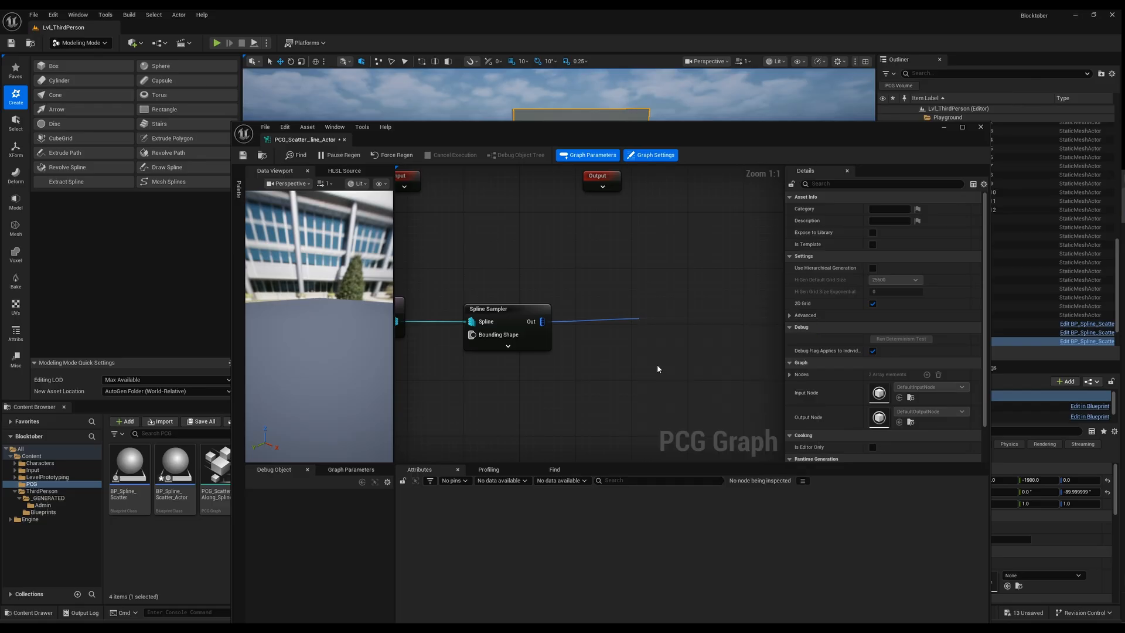
drag(631, 315, 632, 321)
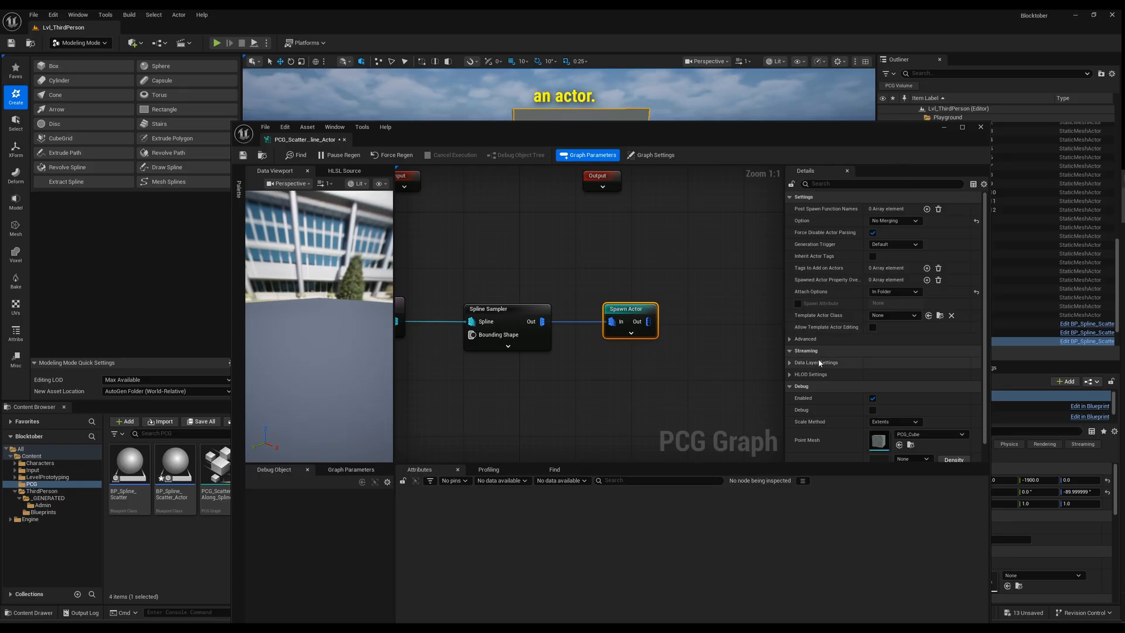
Find the jump pad Blueprint in the LevelPrototyping Interactable folder and set BP_JumpPad as the Spawn Actor node's Template Actor Class.
click(876, 318)
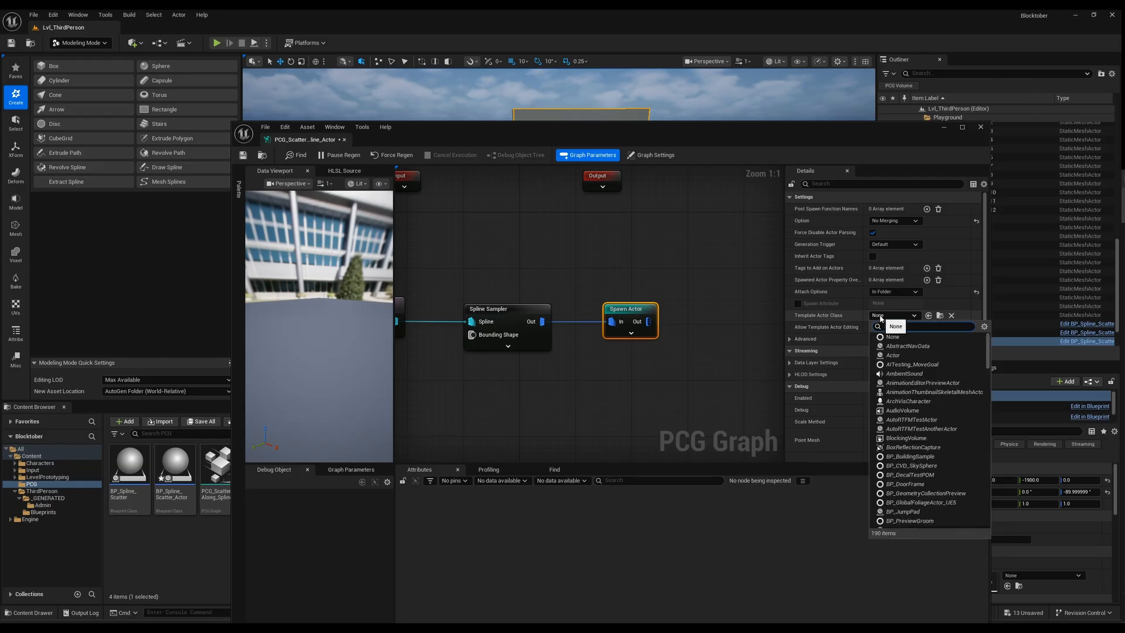
click(876, 318)
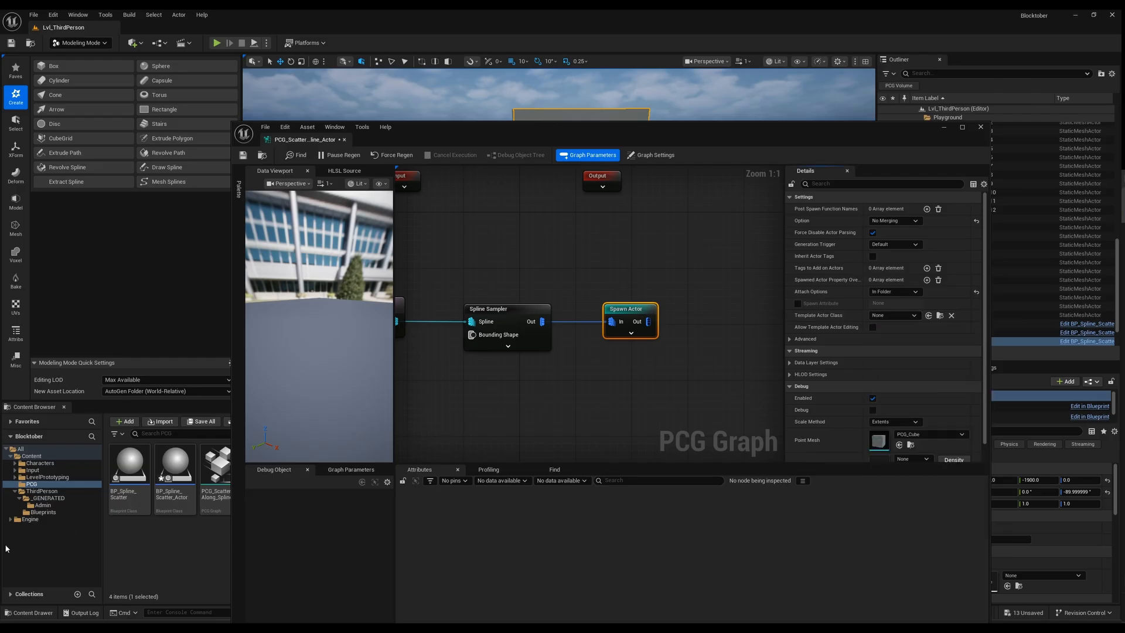
click(46, 477)
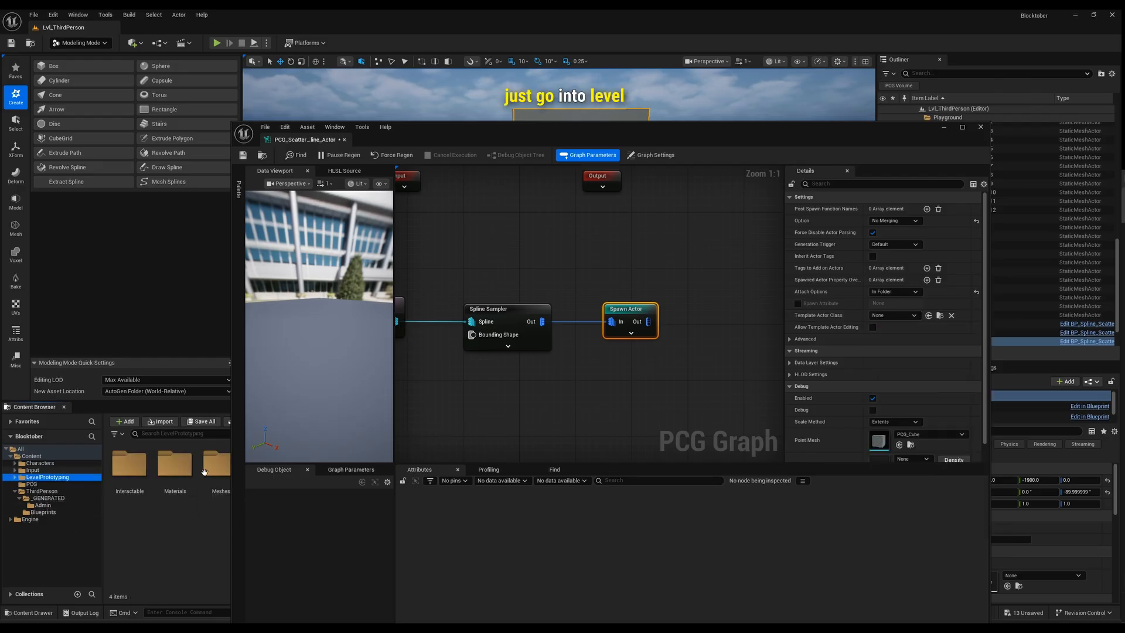
double_click(127, 481)
double_click(176, 469)
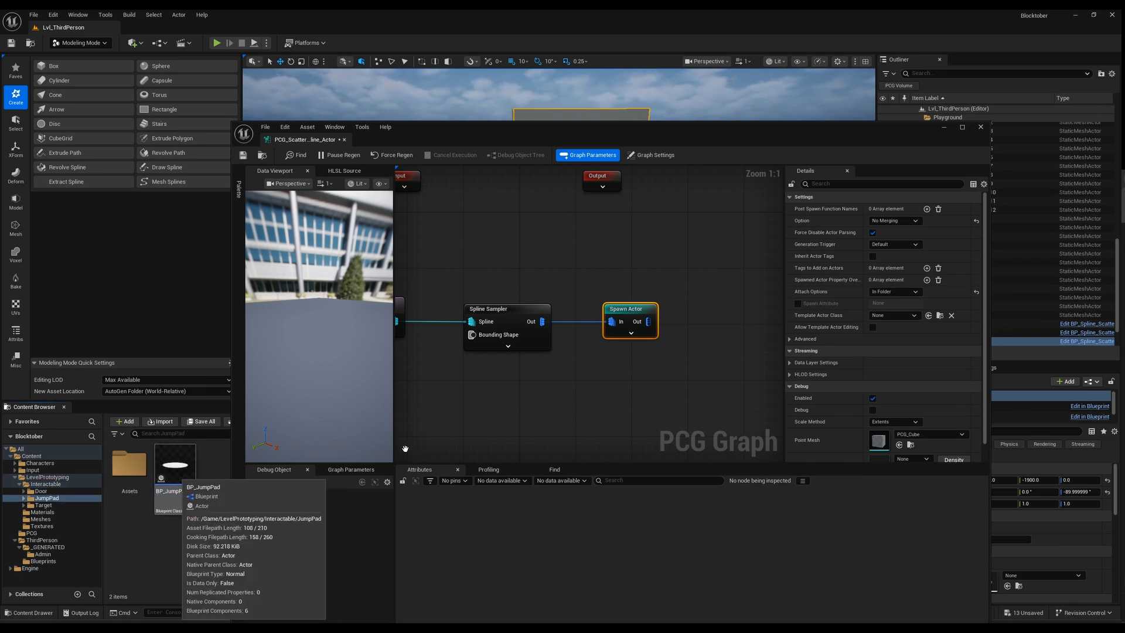
click(894, 318)
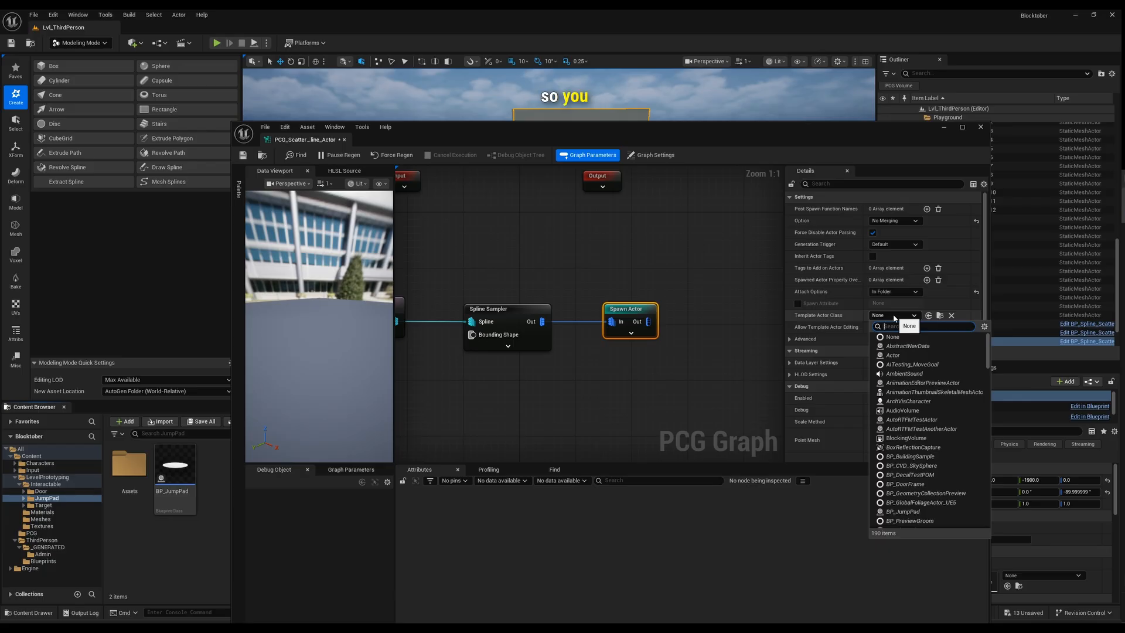
text(jump)
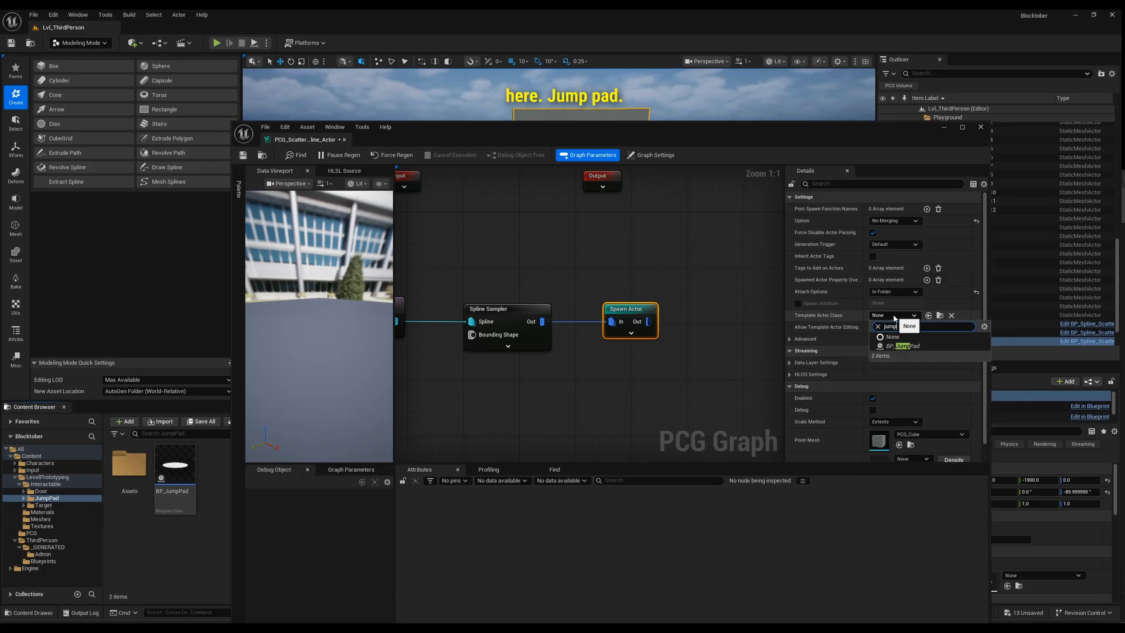
click(912, 346)
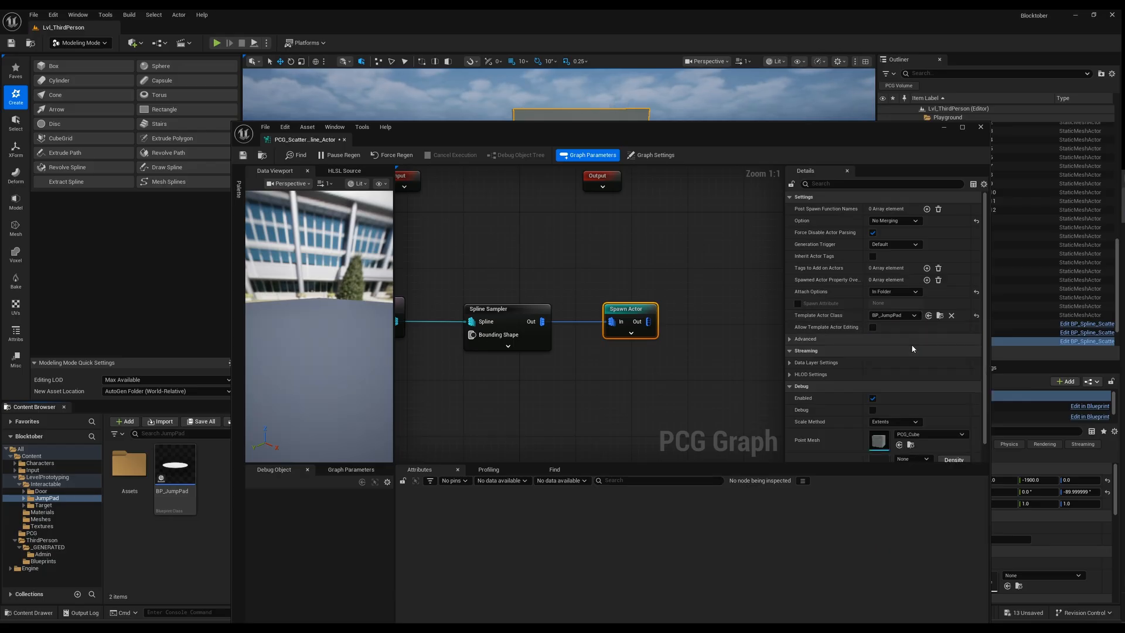
Set the Spline Sampler's Distance Increment to 200, and save and close the PCG graph.
click(507, 318)
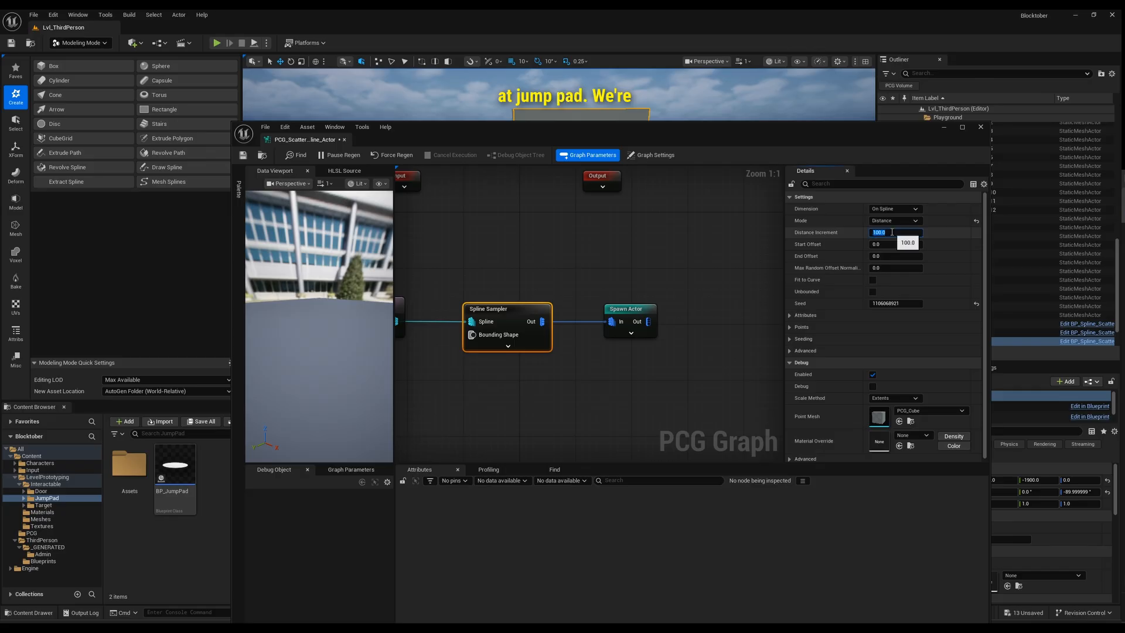
key(Return)
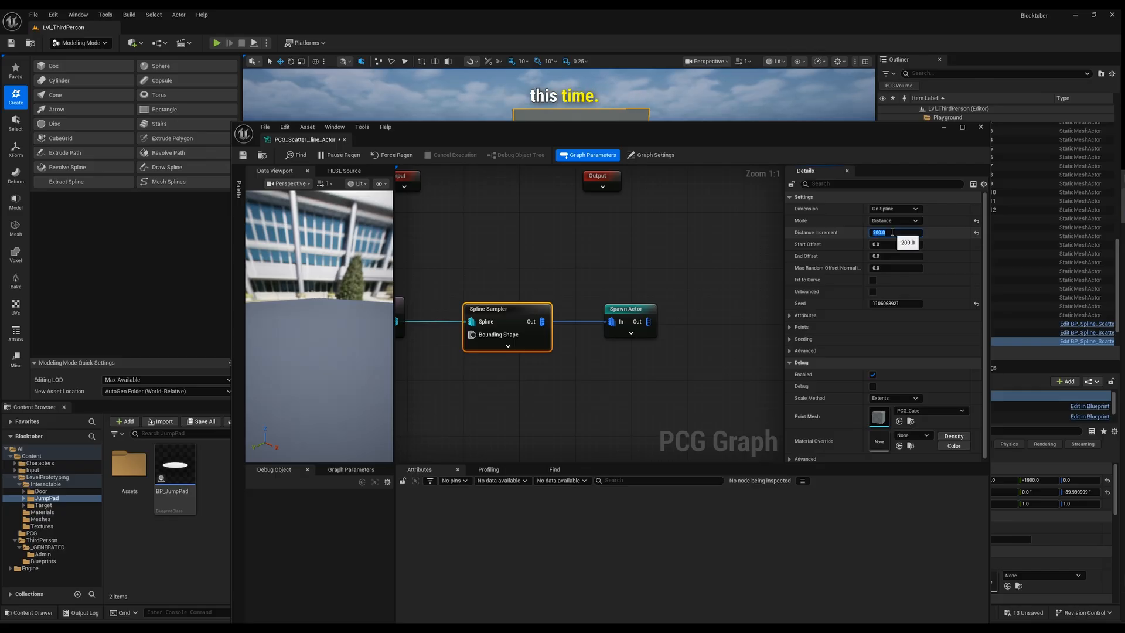
click(243, 155)
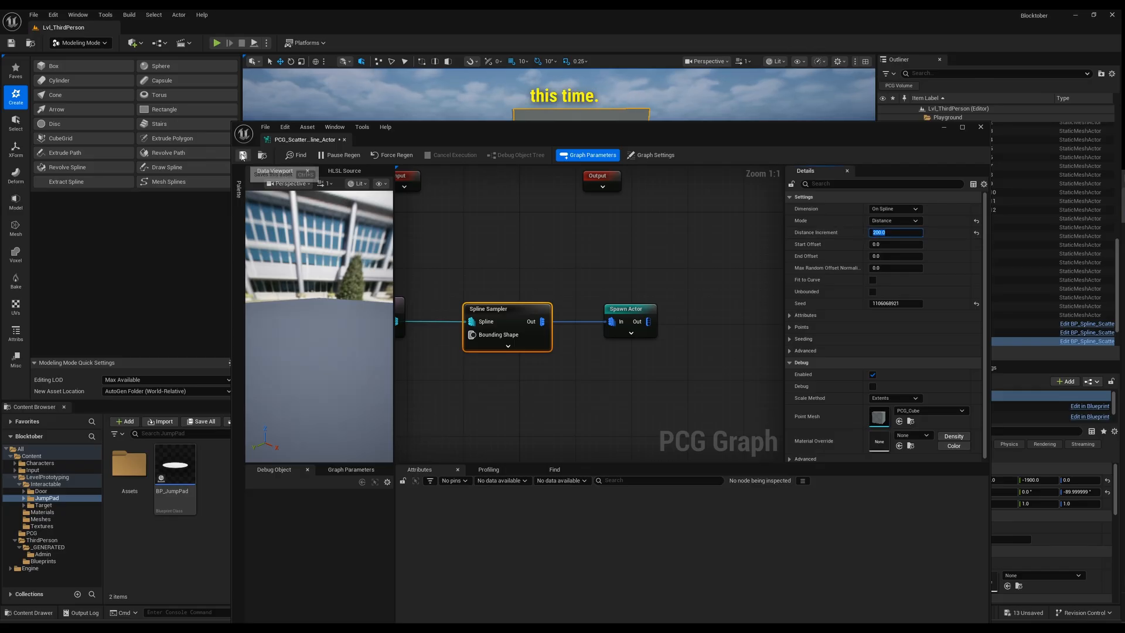
click(981, 127)
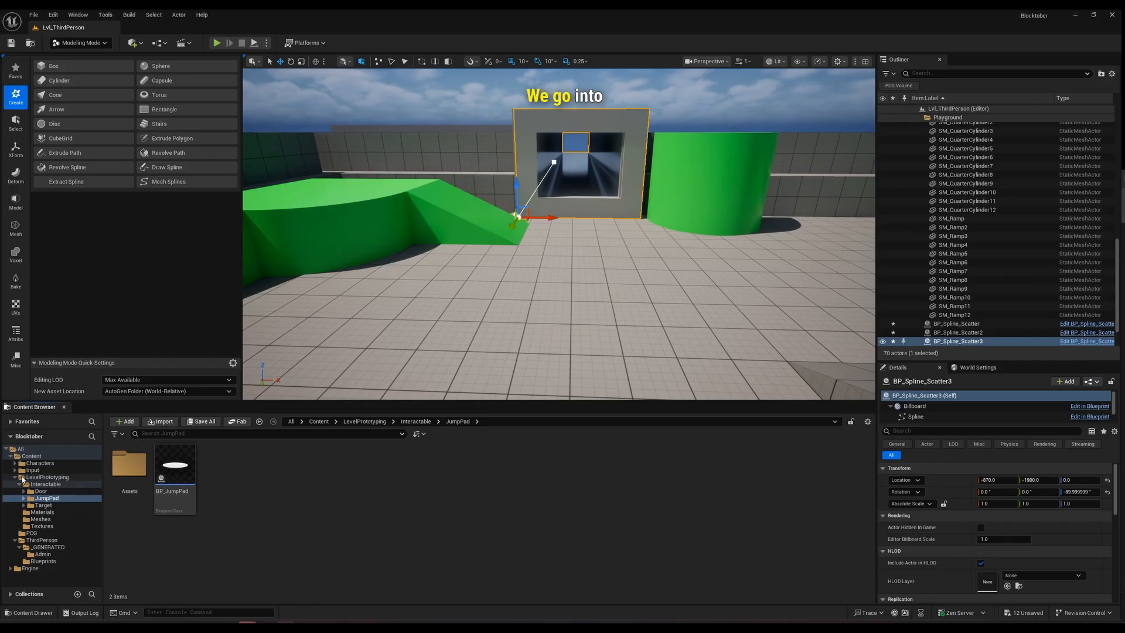
In the PCG folder's BP_Spline_Scatter_Actor Blueprint, assign PCG_Scatter_Along_Spline_Actor as the PCG component's graph, and compile and save the Blueprint.
click(16, 477)
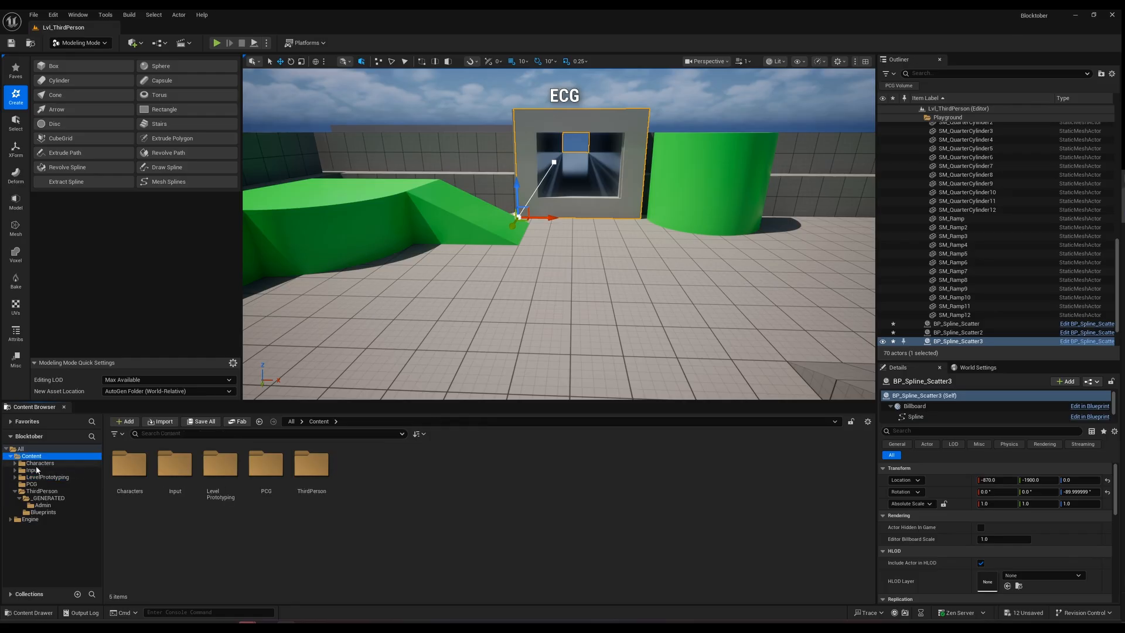
click(37, 506)
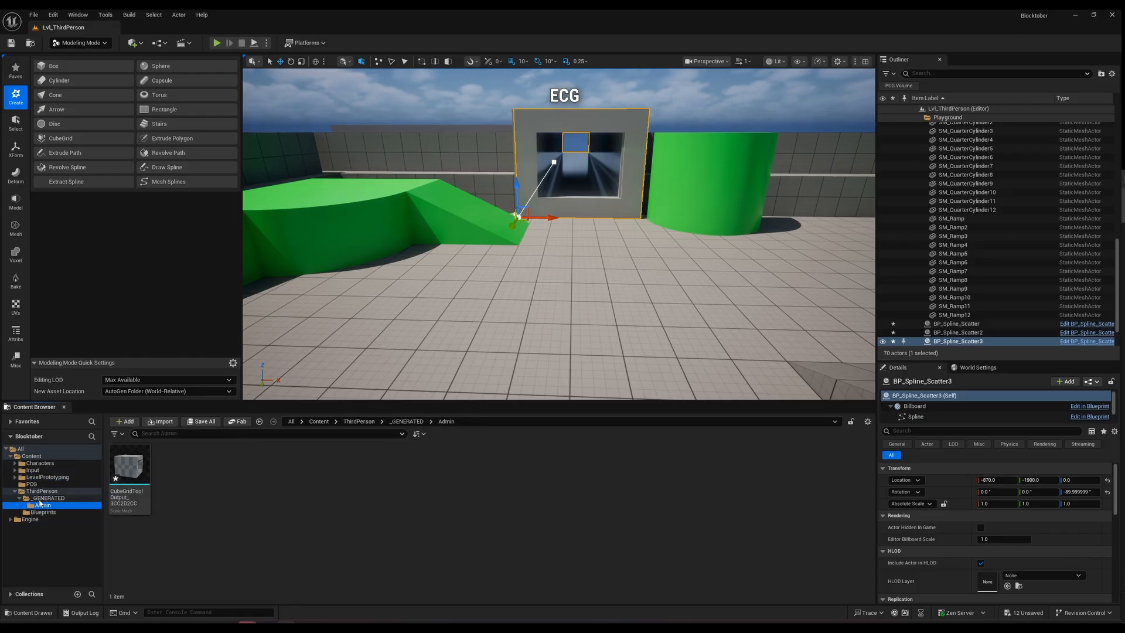
click(31, 484)
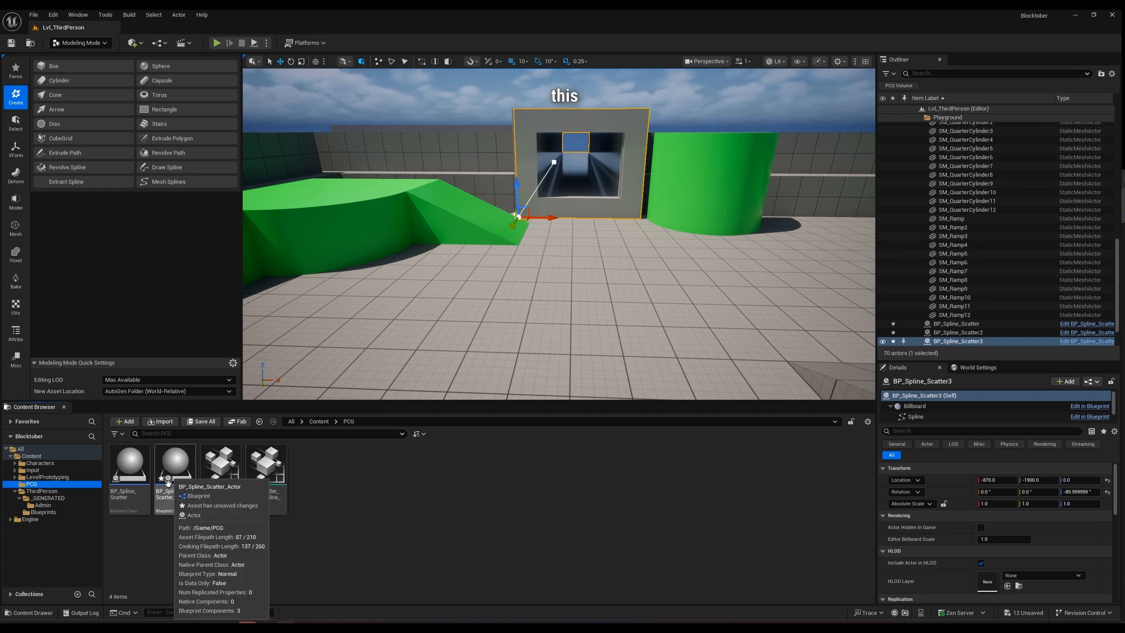
click(168, 482)
double_click(170, 488)
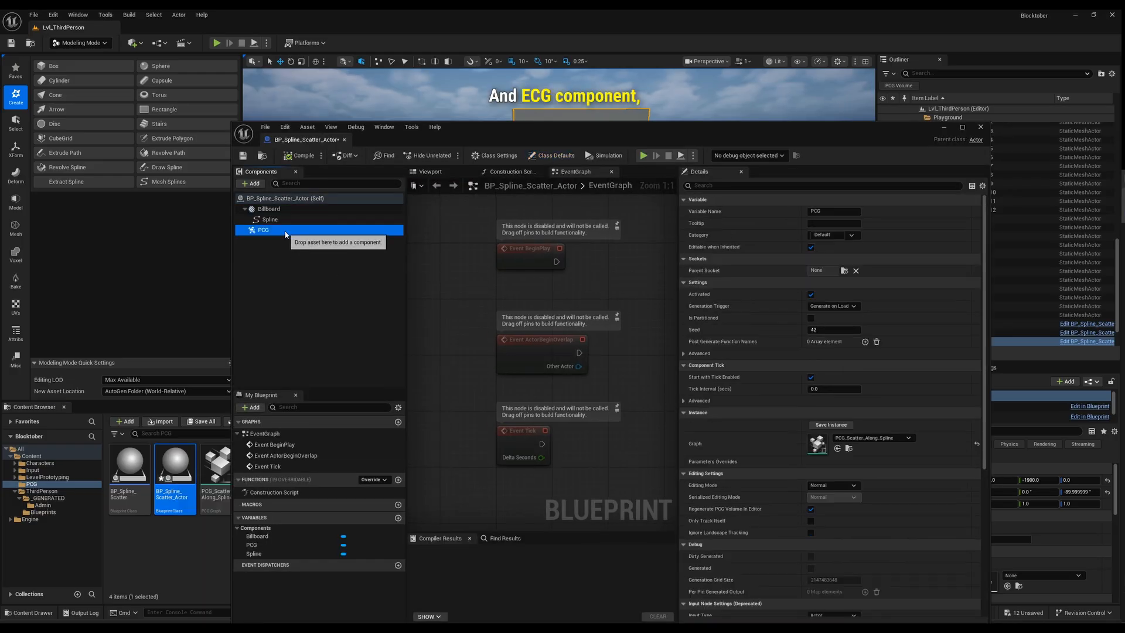
click(888, 439)
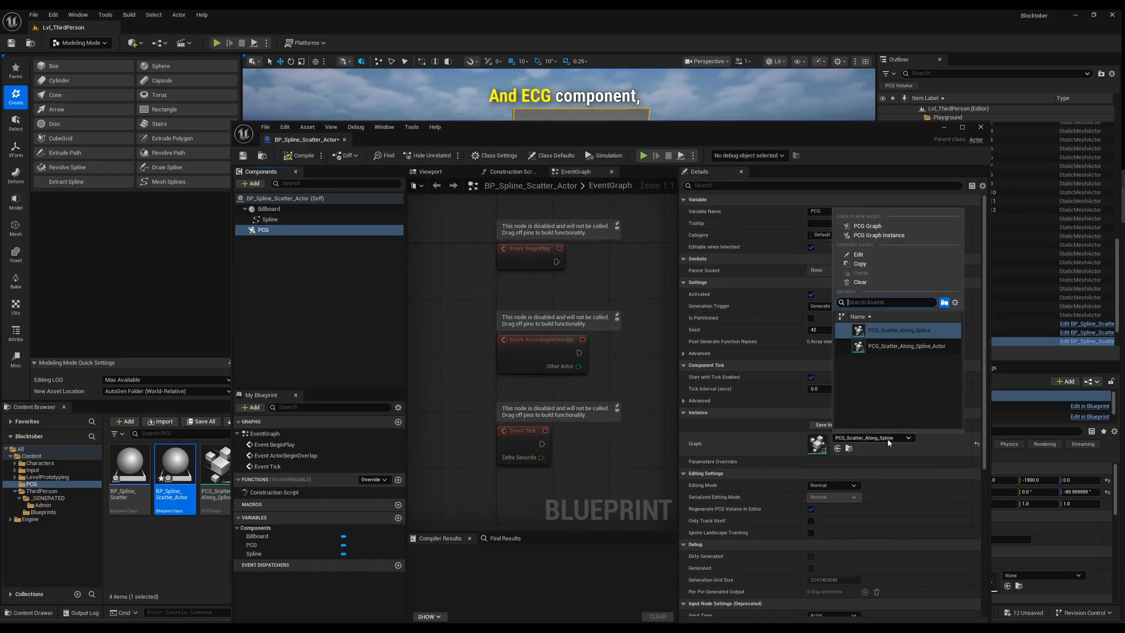
click(899, 346)
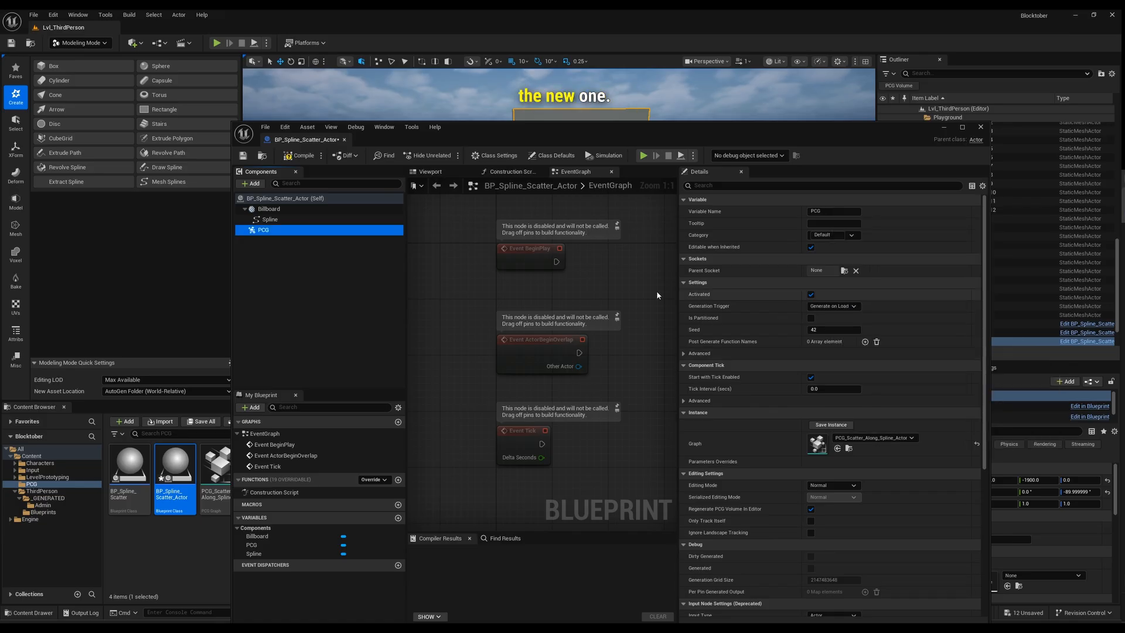
click(289, 156)
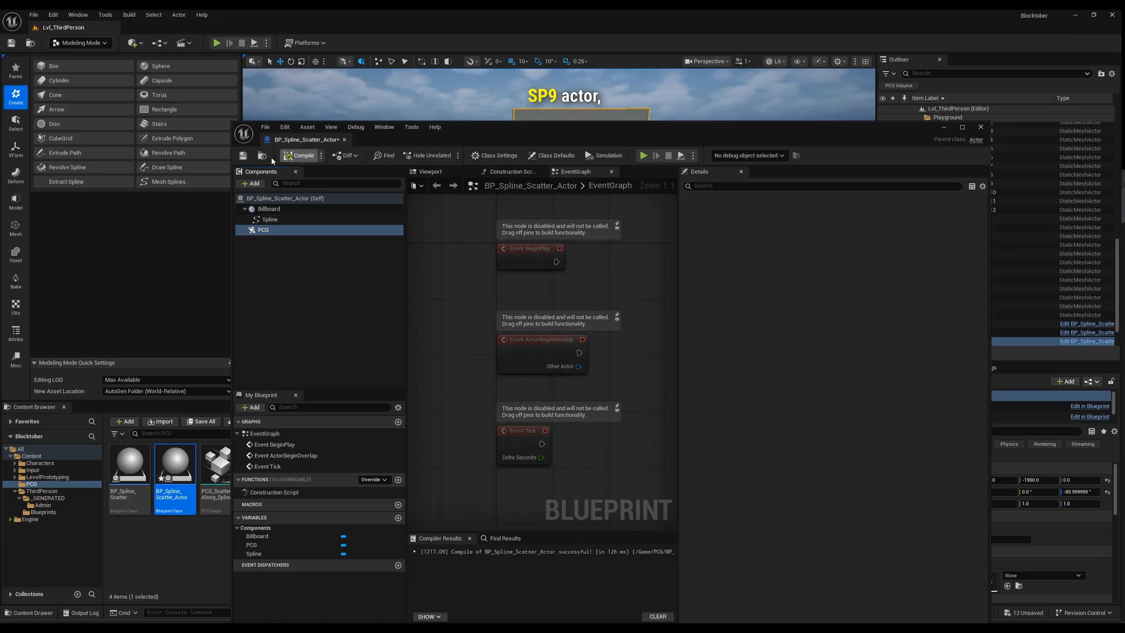
click(243, 155)
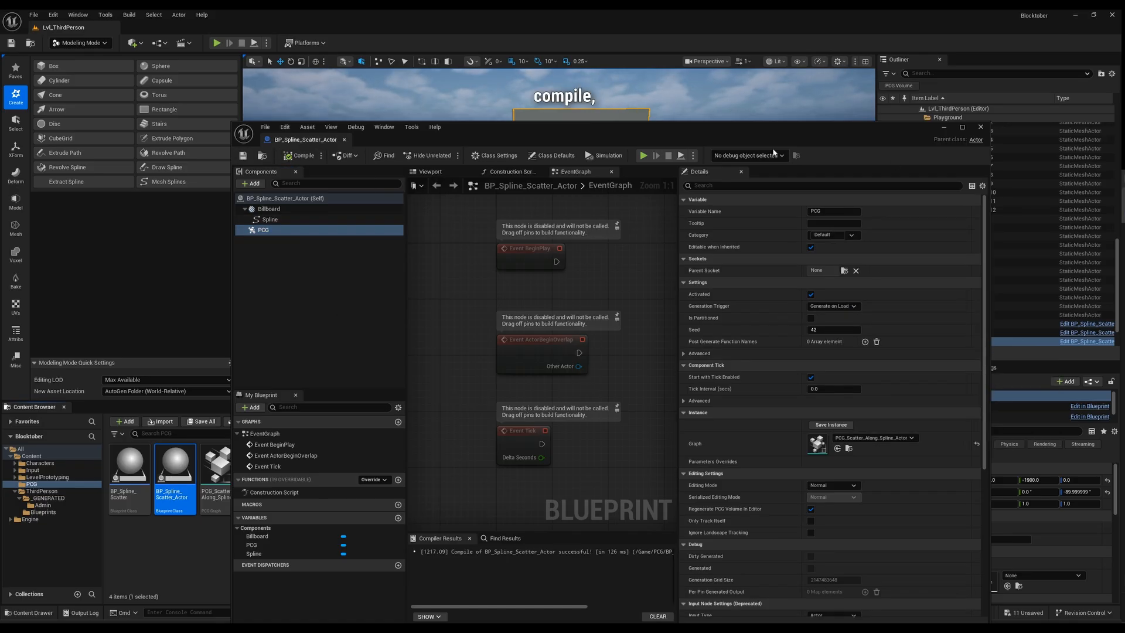
Close the blueprint editor and assign the PCG_Scatter_Along_Spline_Actor graph to the PCG component of BP_Spline_Scatter3.
click(987, 126)
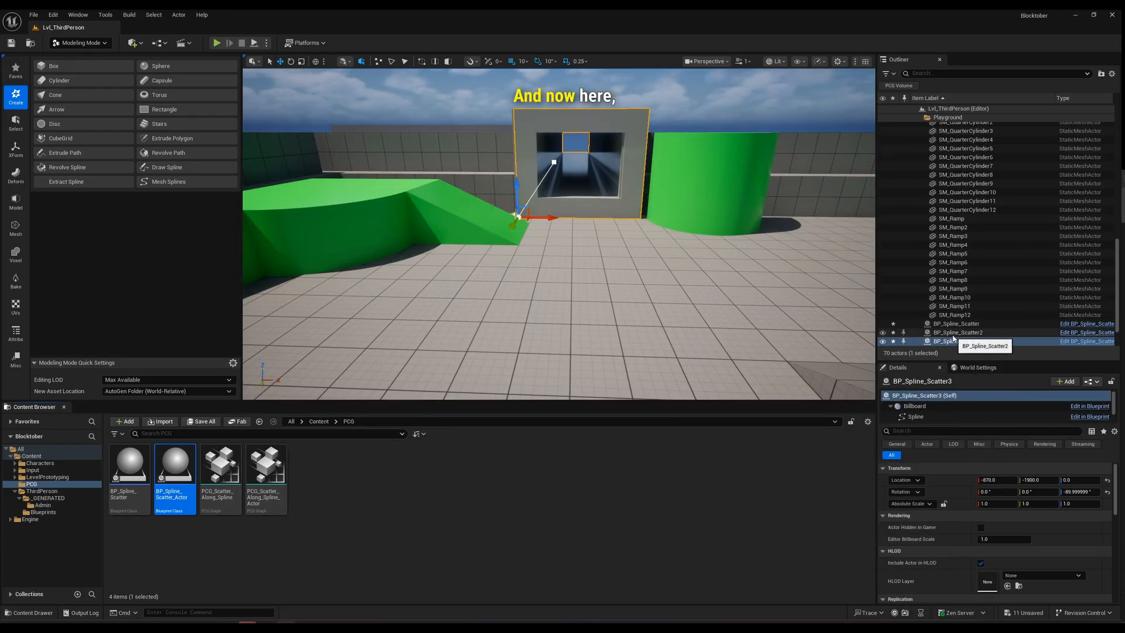
scroll(941, 402, down, 2)
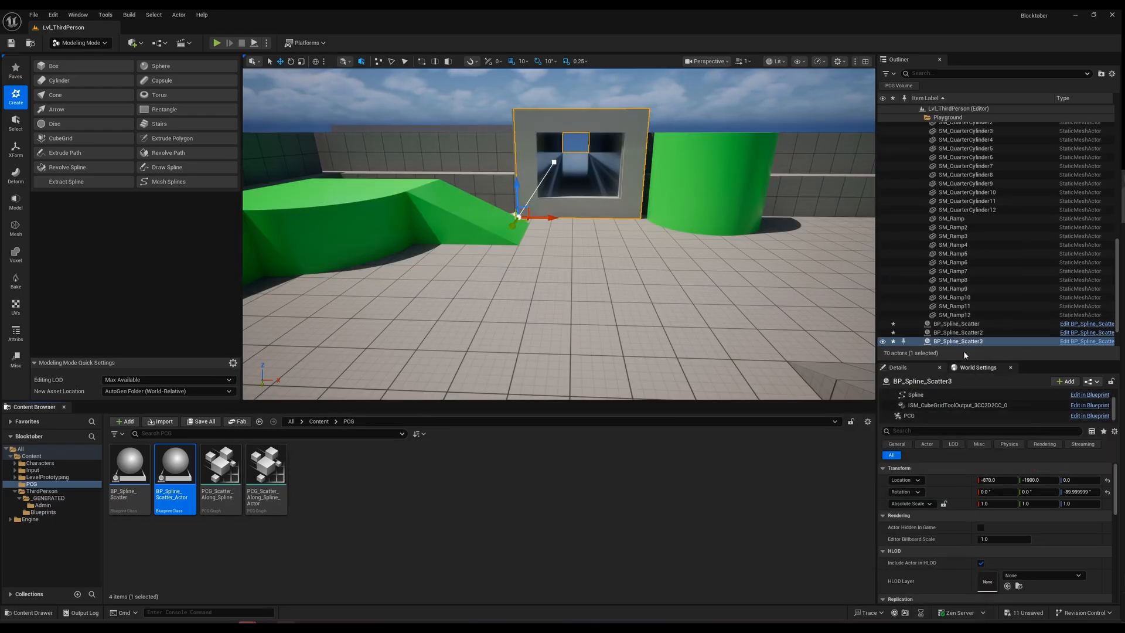
click(914, 415)
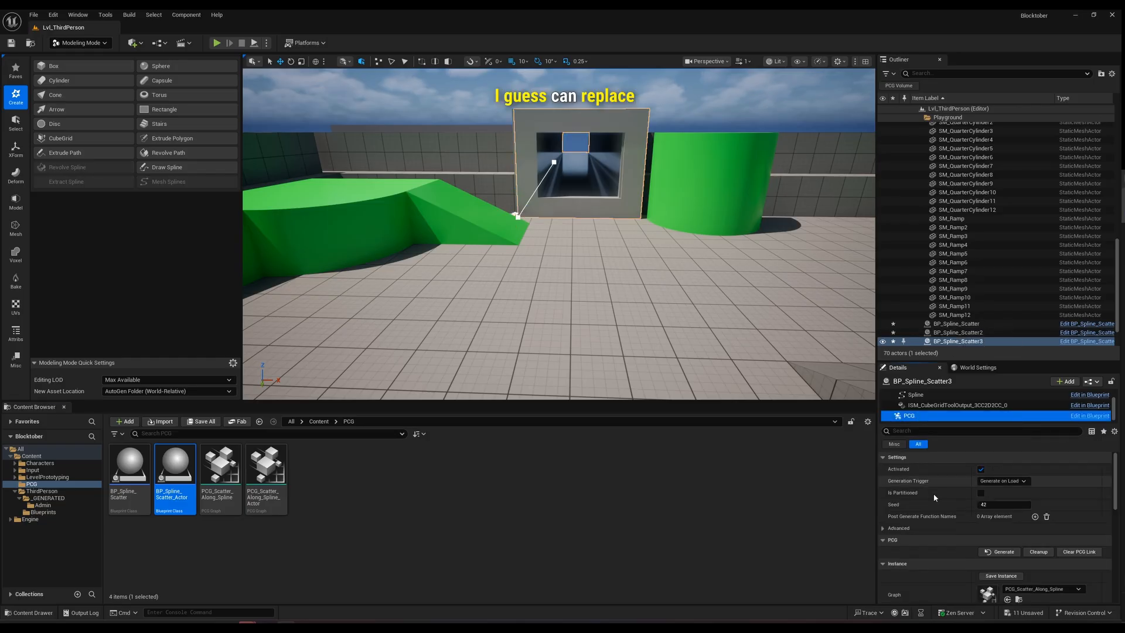
scroll(934, 503, down, 1)
click(1037, 575)
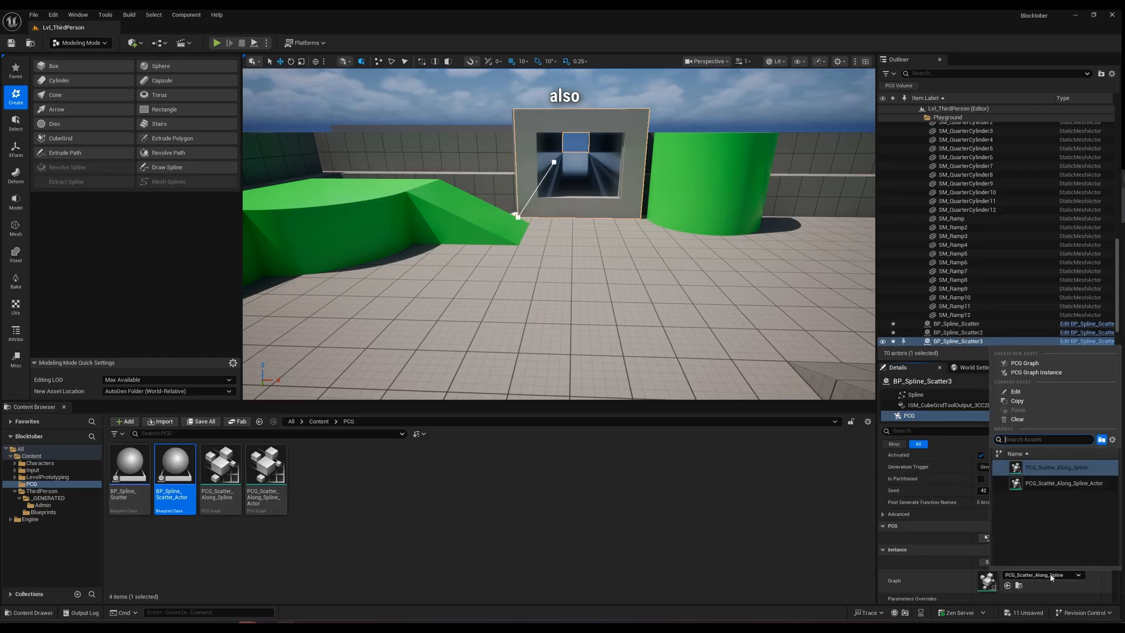
click(1057, 485)
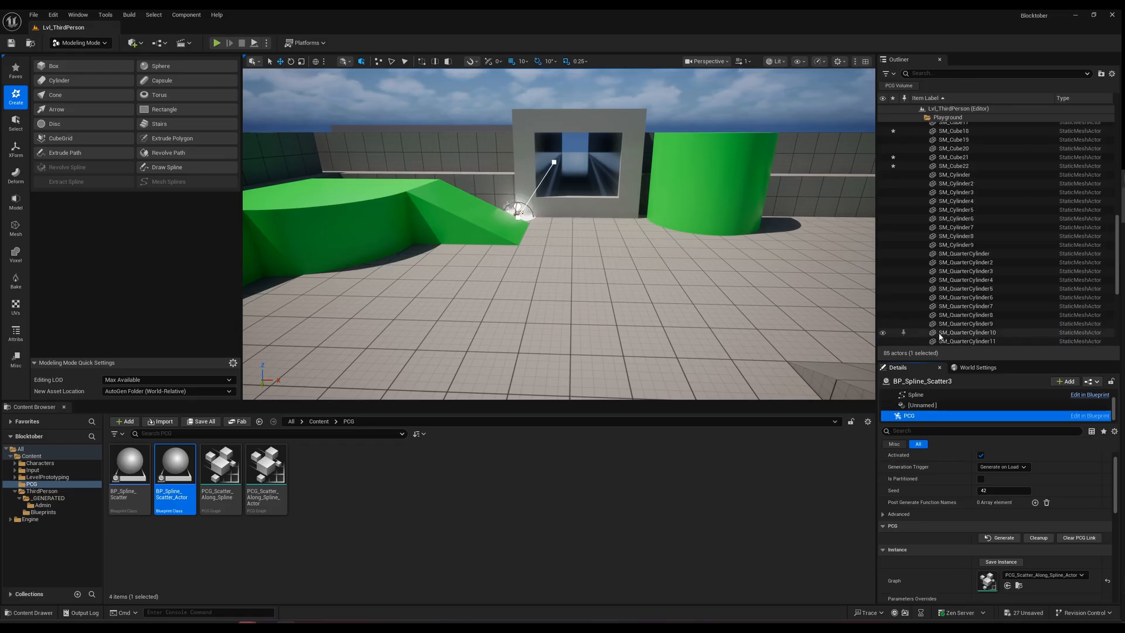
click(530, 201)
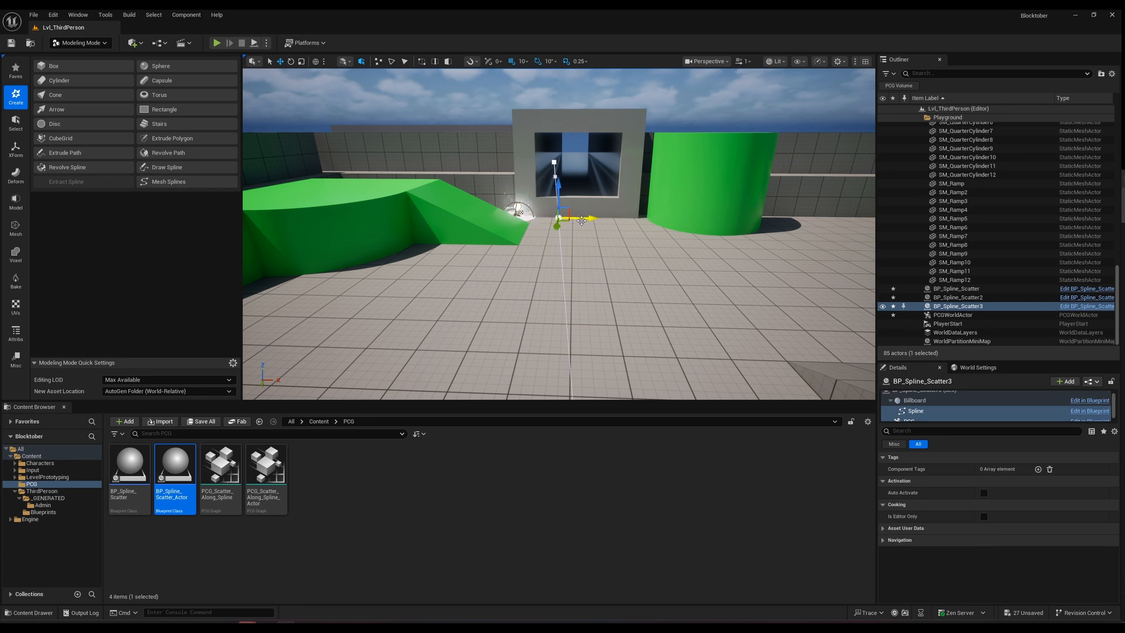
key(ctrl+z)
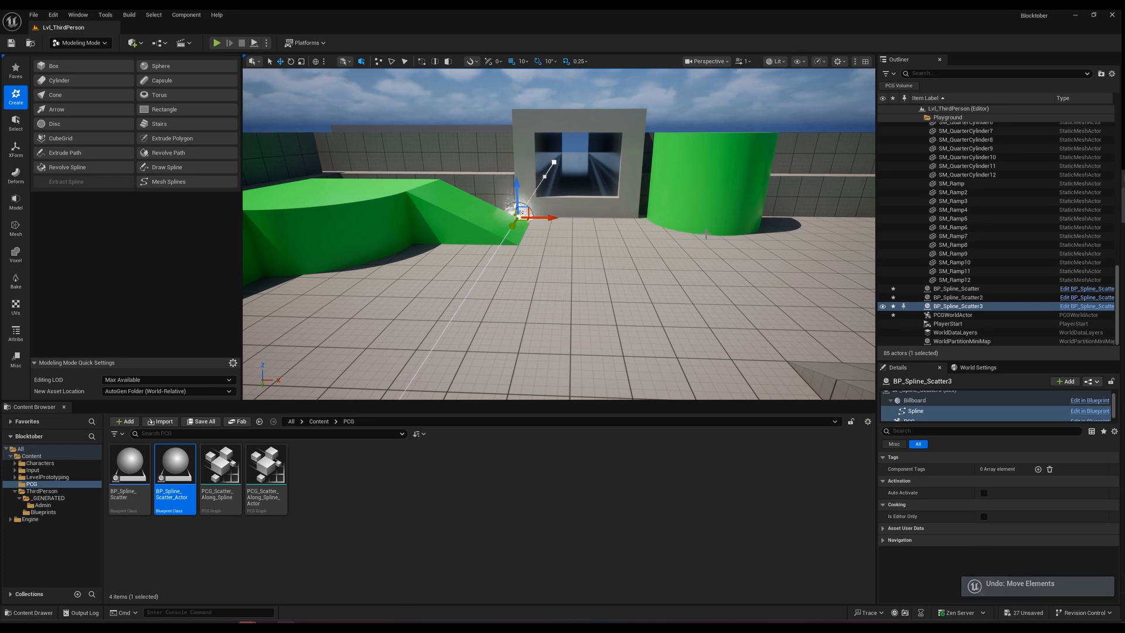
click(959, 306)
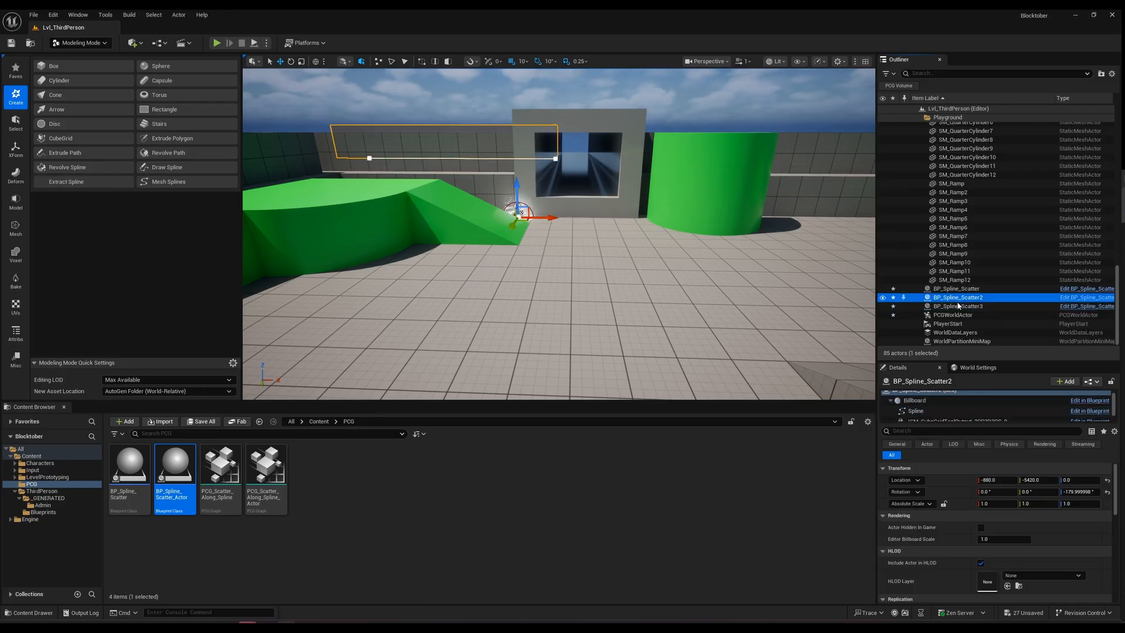
click(535, 193)
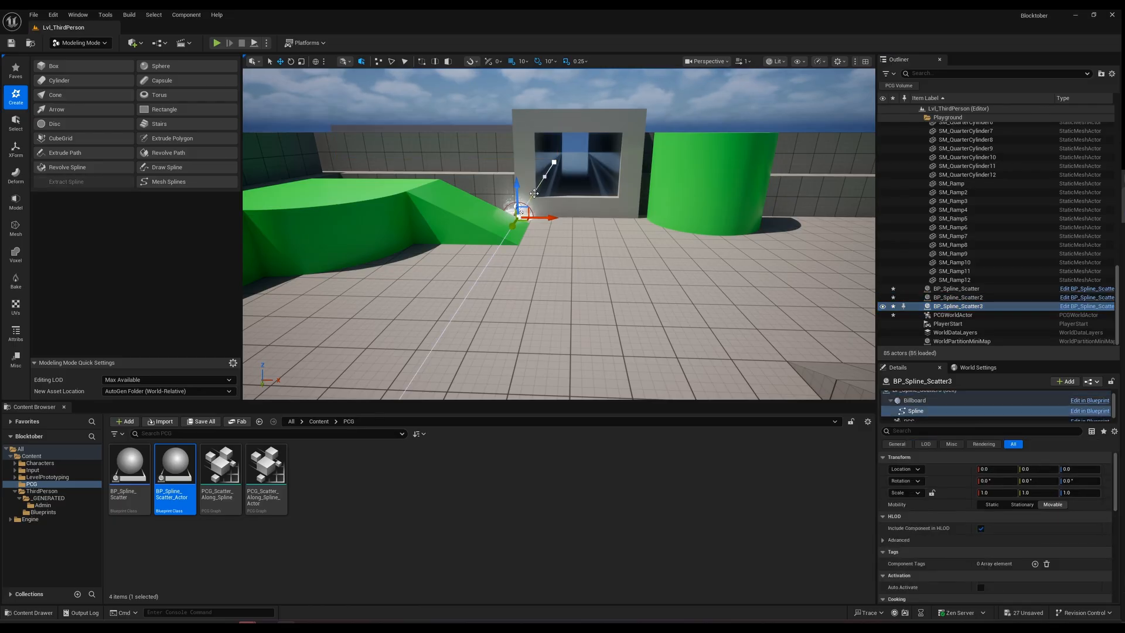
key(Escape)
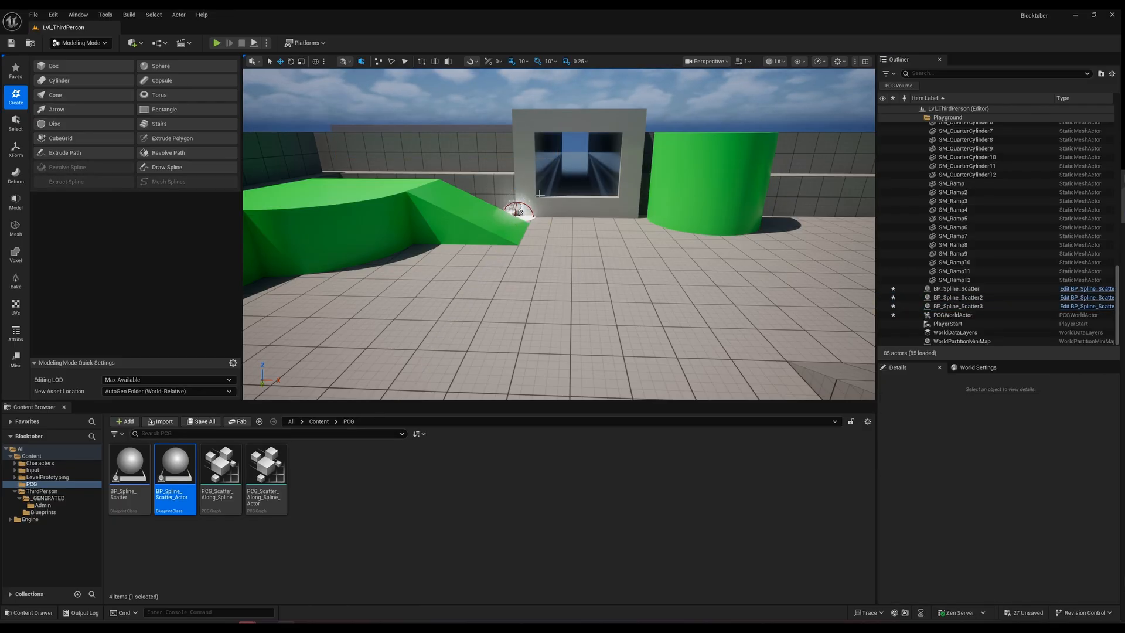
Move BP_Spline_Scatter3 into line with the tunnel opening at X -600 and raise it to Z 110.
click(535, 222)
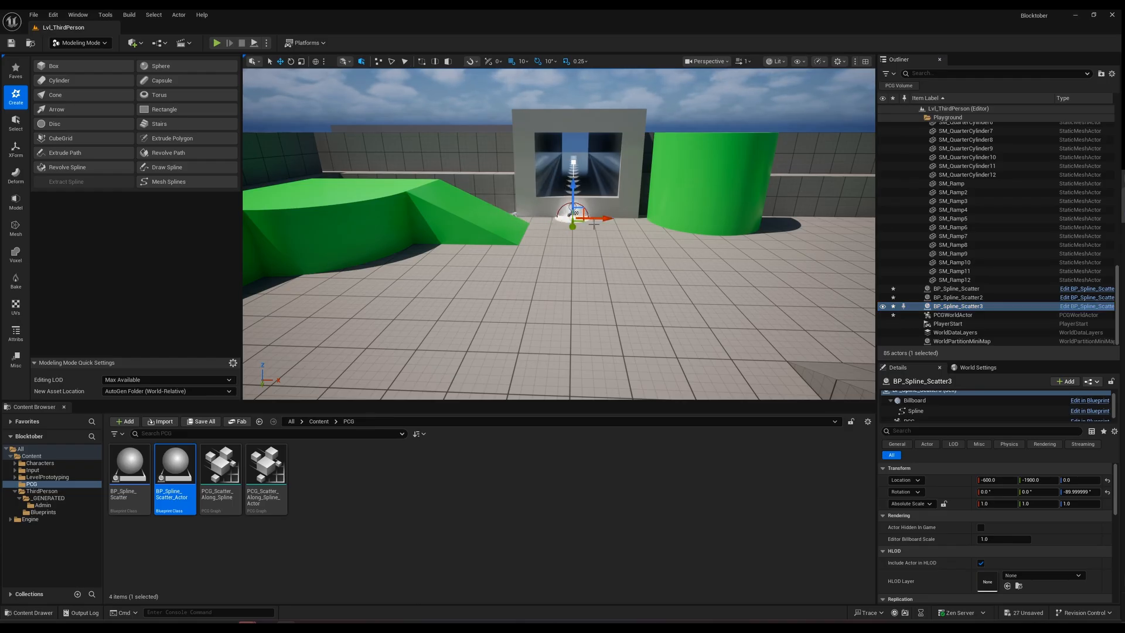
right_drag(598, 222, 608, 192)
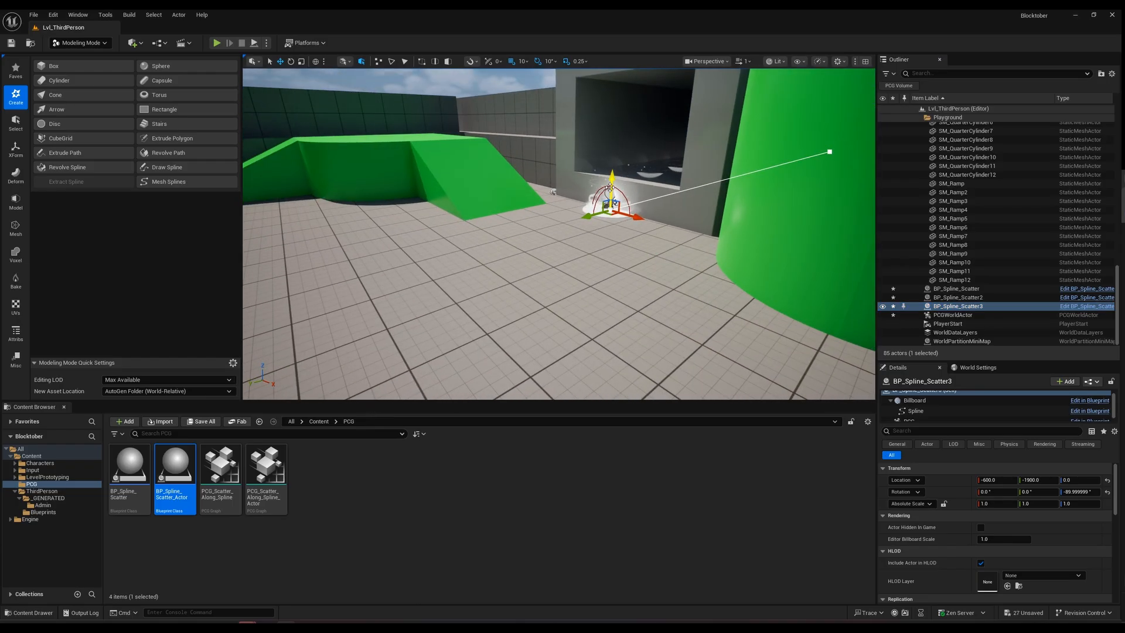
drag(609, 189, 608, 153)
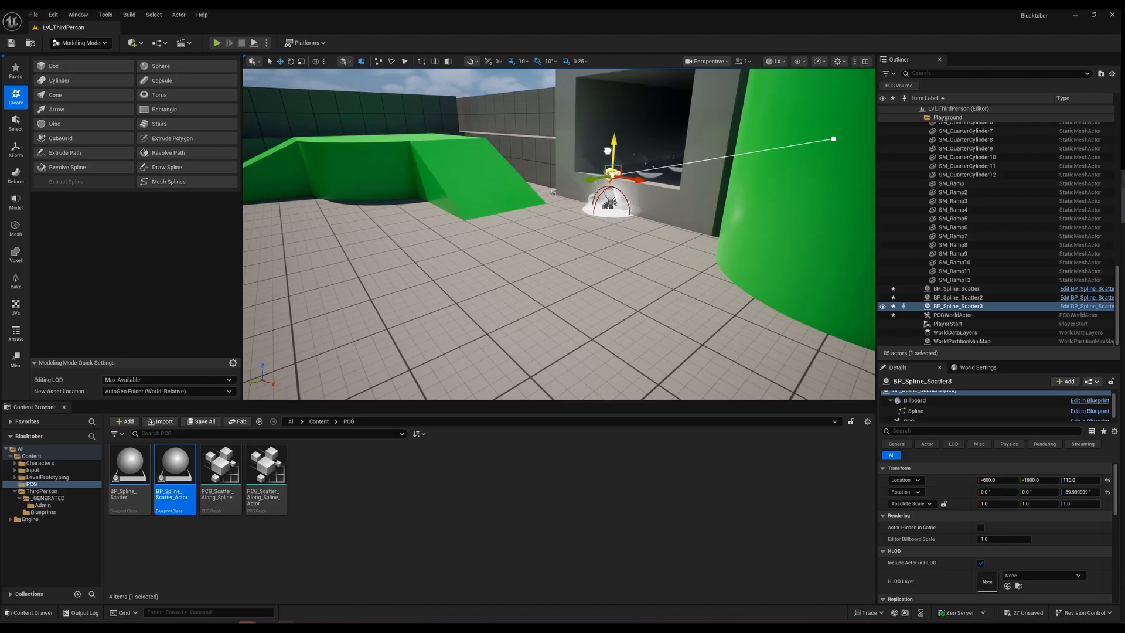
mouse_move(660, 167)
right_down()
mouse_move(744, 167)
mouse_move(665, 167)
mouse_move(674, 171)
right_up()
key(e)
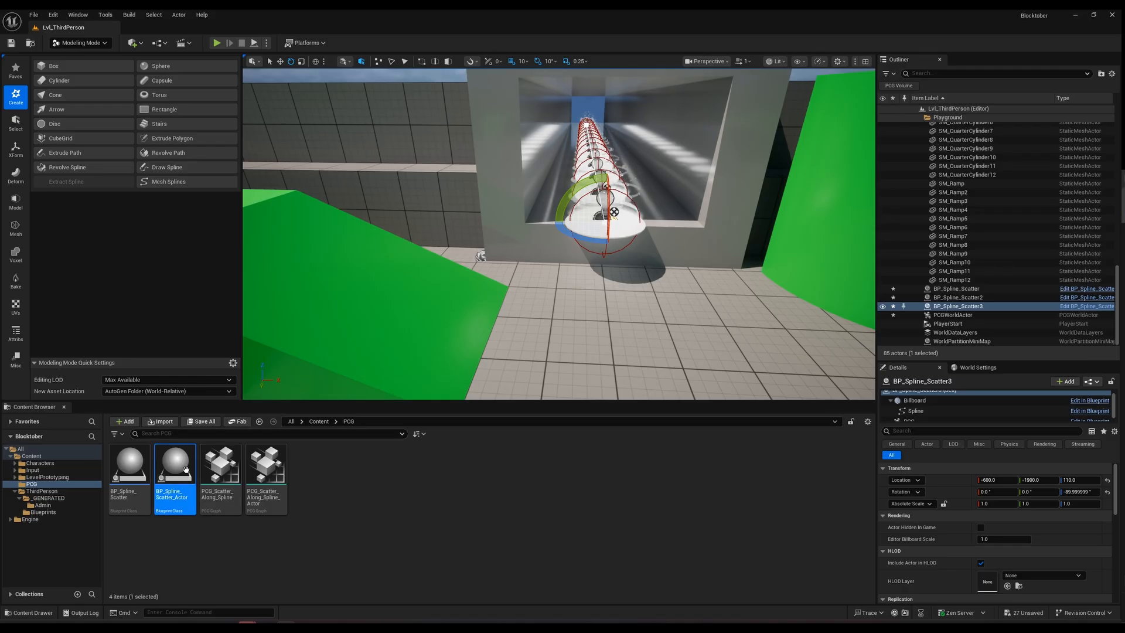
Open the PCG_Scatter_Along_Spline_Actor graph and set the Spline Sampler's Distance Increment to 500.
double_click(275, 489)
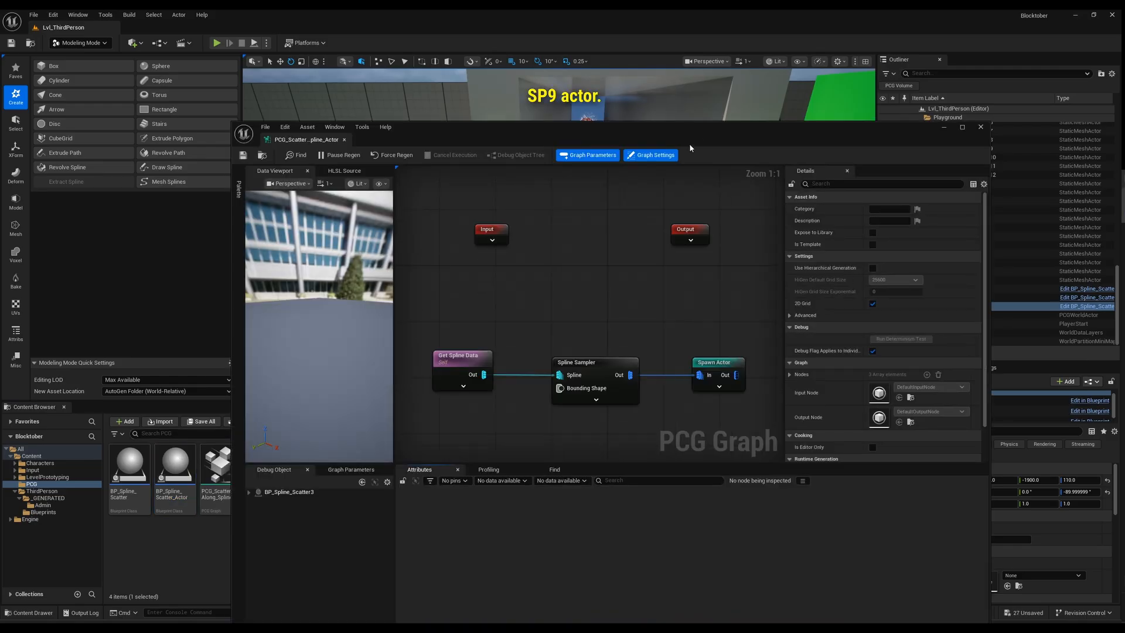
drag(689, 143, 567, 250)
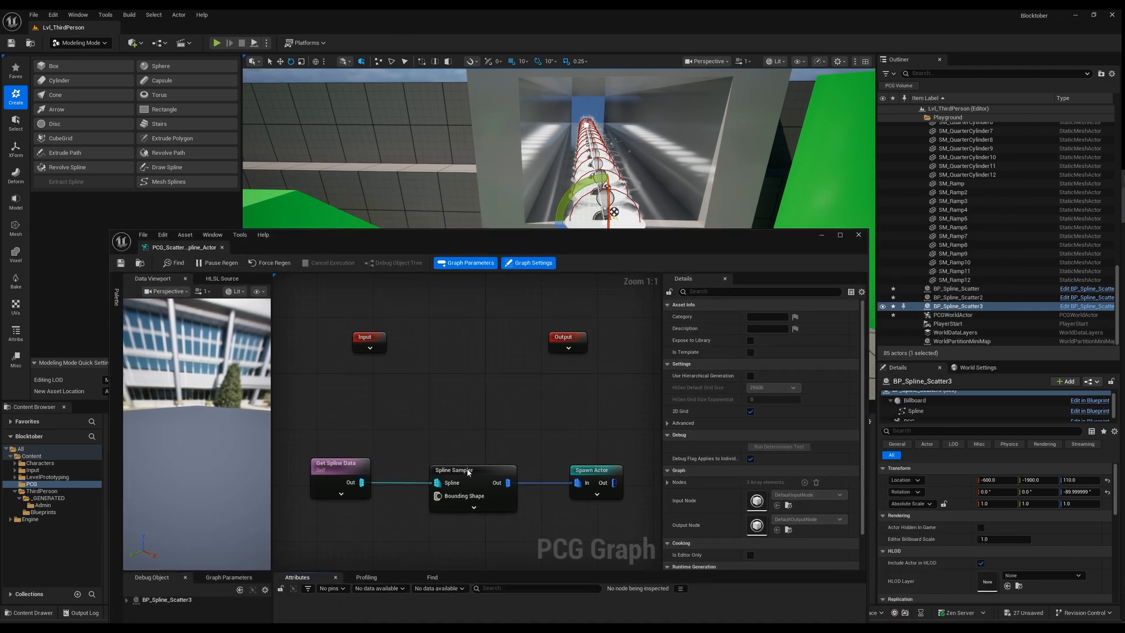
click(468, 473)
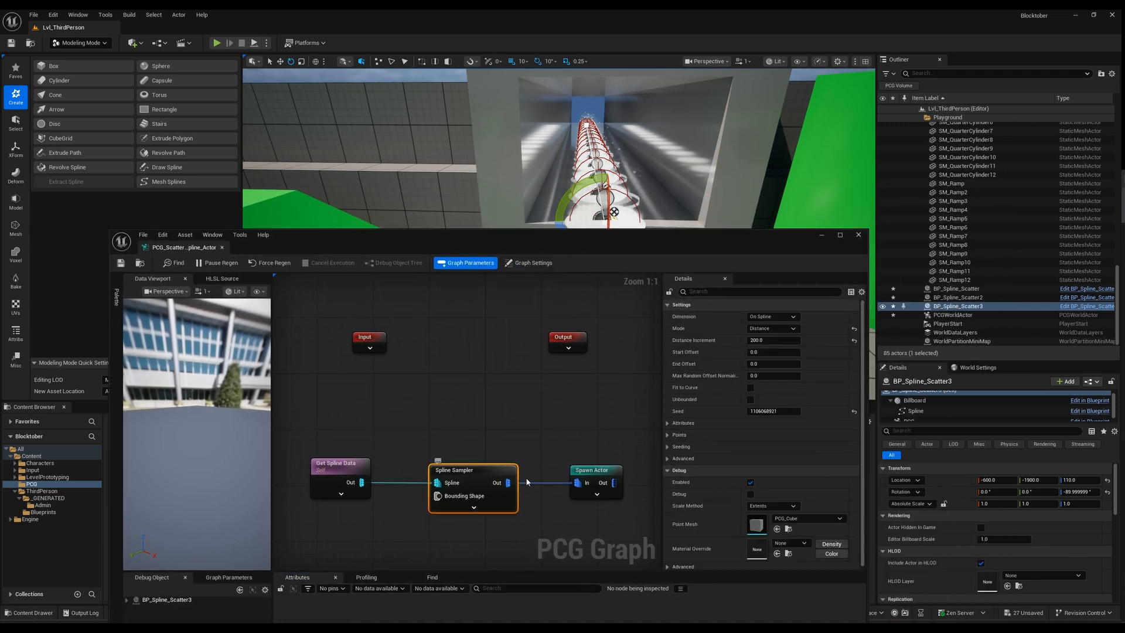
click(769, 341)
text(500)
key(Return)
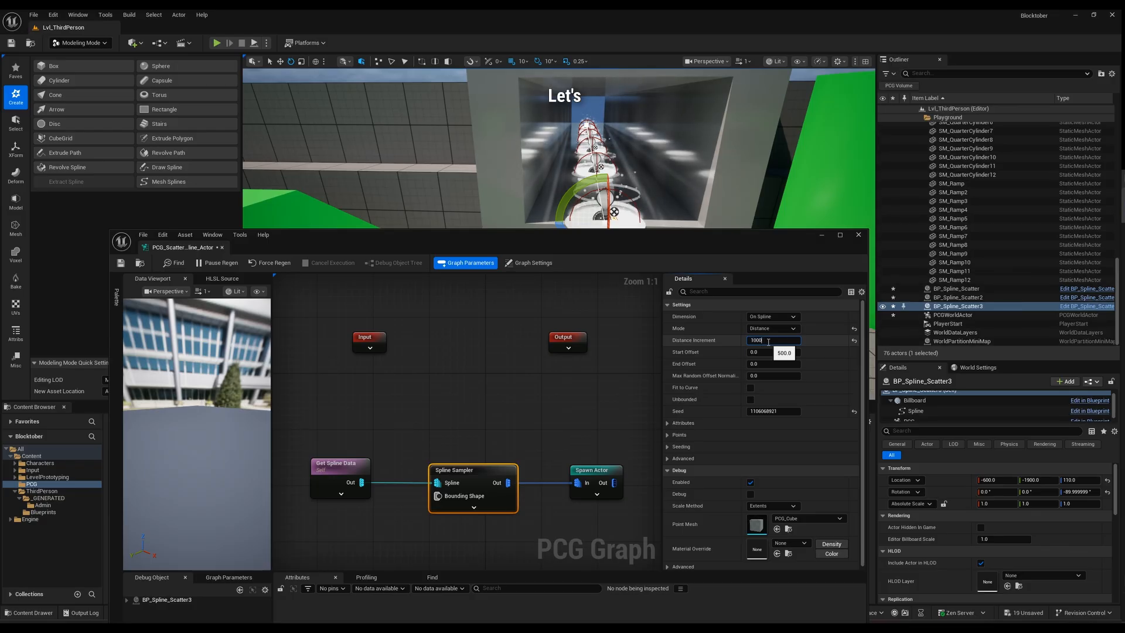
Set the Spline Sampler's Distance Increment to 1000, and save and close the PCG graph.
text(1000)
key(Return)
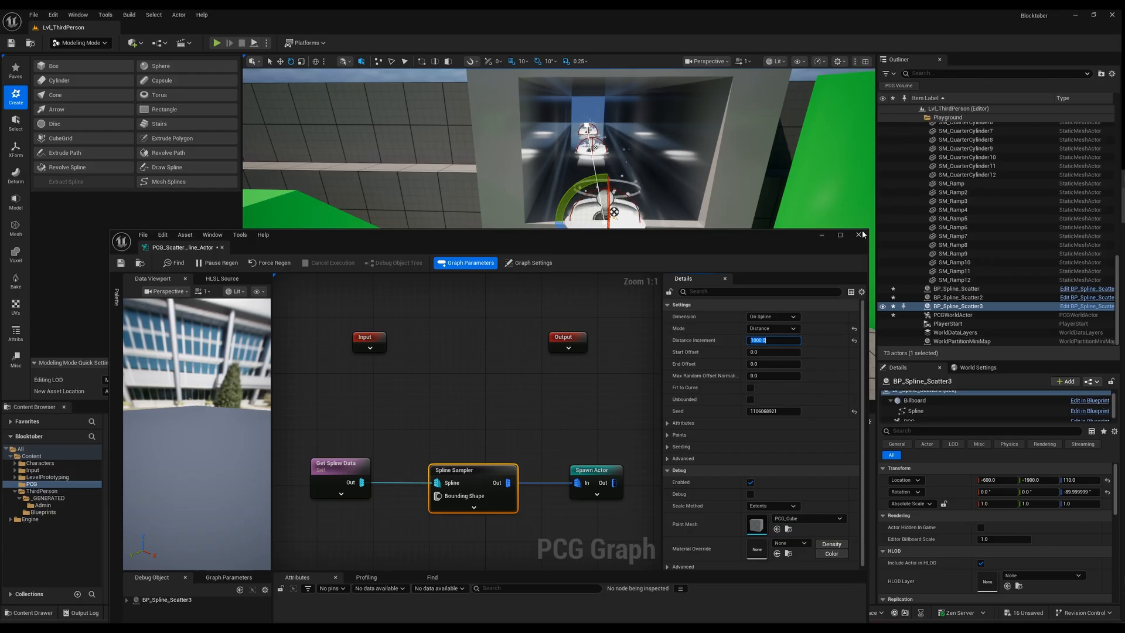
click(116, 263)
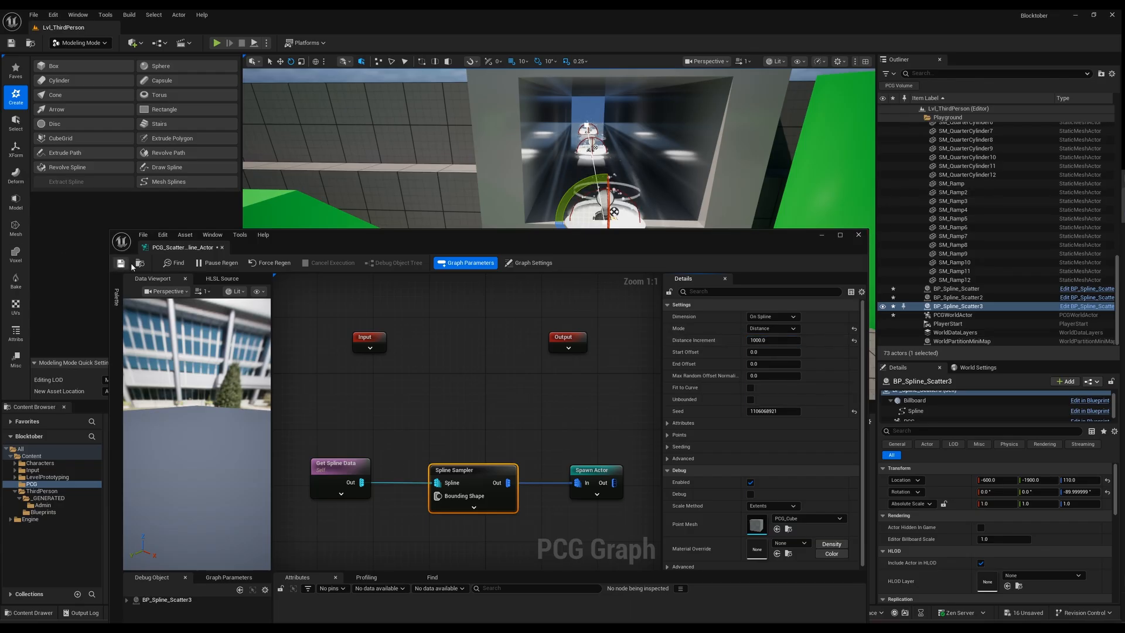
click(859, 236)
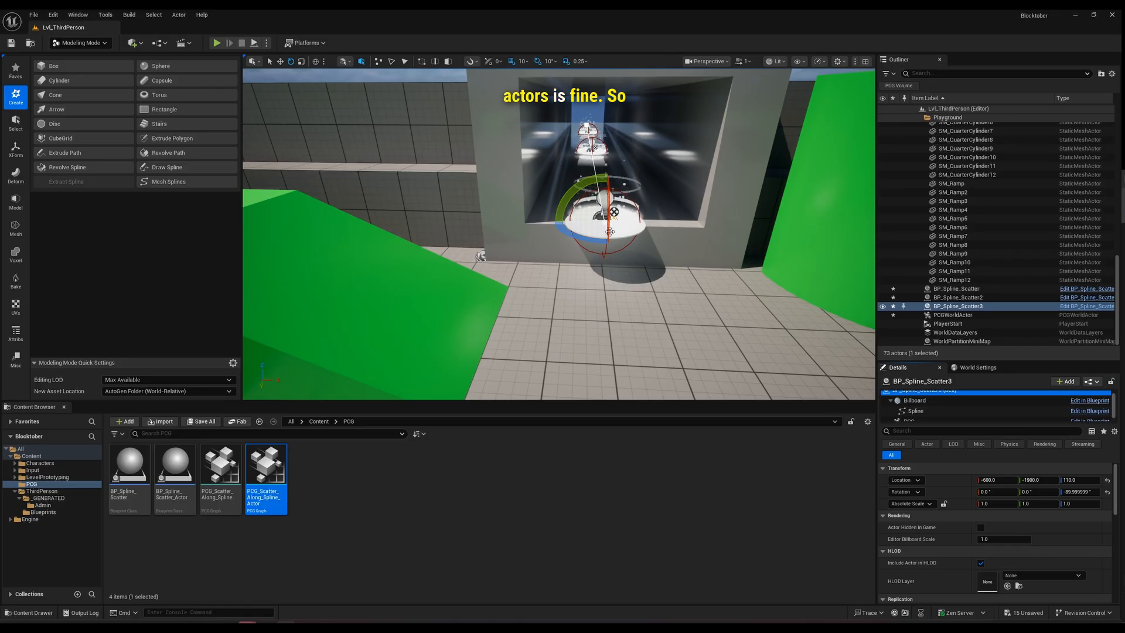
Shift BP_Spline_Scatter3 deeper into the tunnel to a Y location of -2030.
right_drag(643, 249, 621, 249)
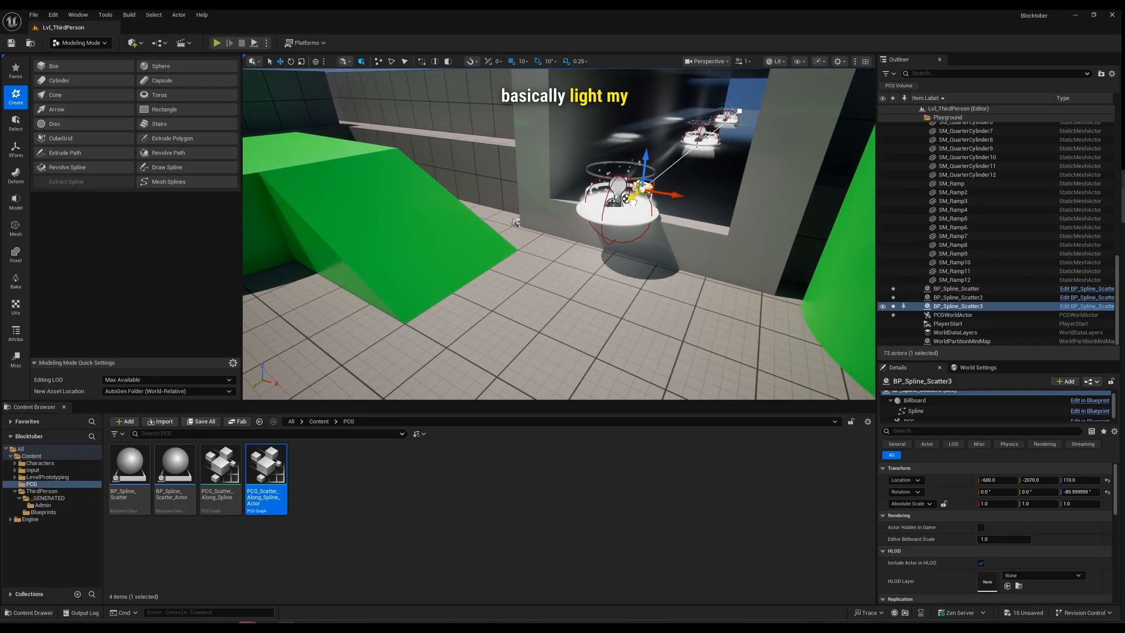
mouse_move(688, 191)
right_down()
mouse_move(745, 173)
mouse_move(733, 193)
mouse_move(712, 182)
mouse_move(686, 194)
mouse_move(704, 194)
right_up()
right_drag(639, 238, 481, 209)
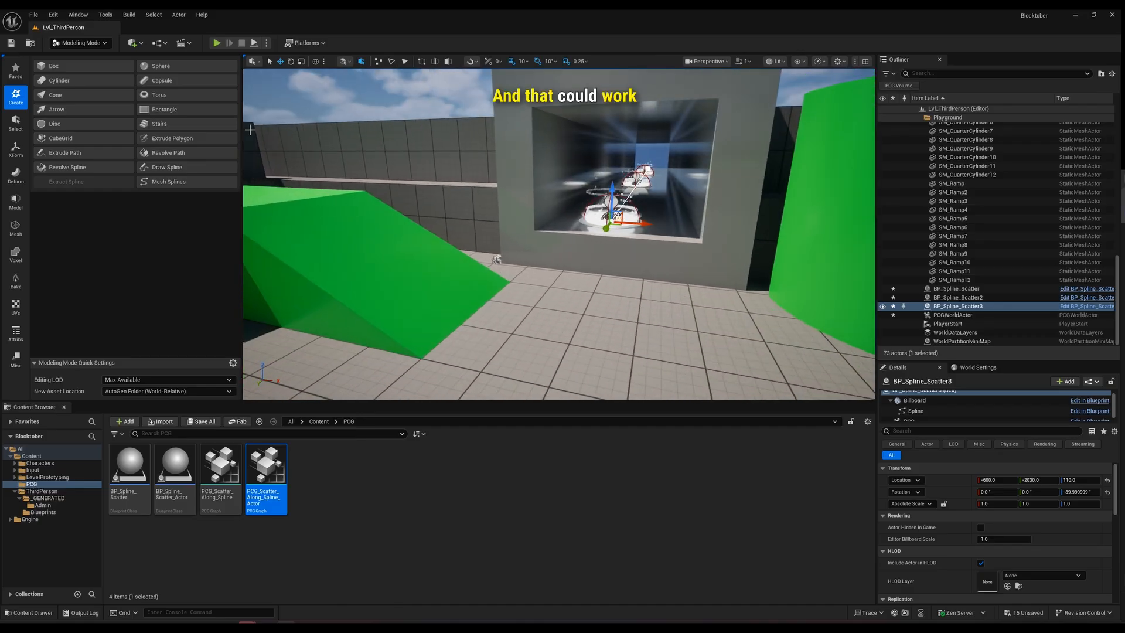
Play-test the level by running the character into the lit tunnel, and stop the play session.
click(217, 43)
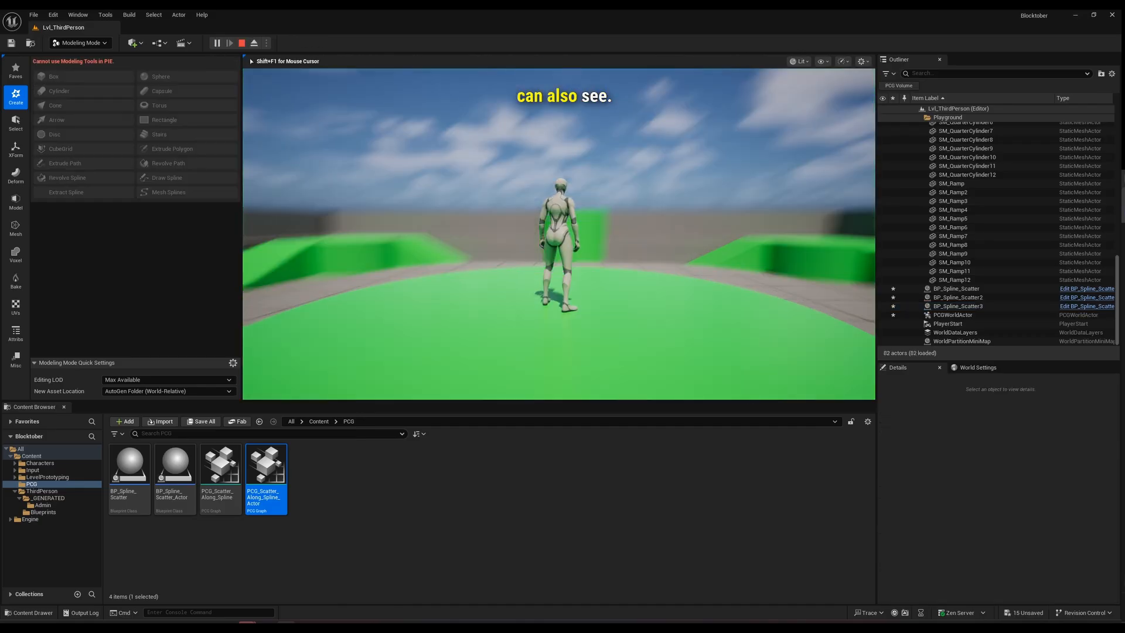
key(w)
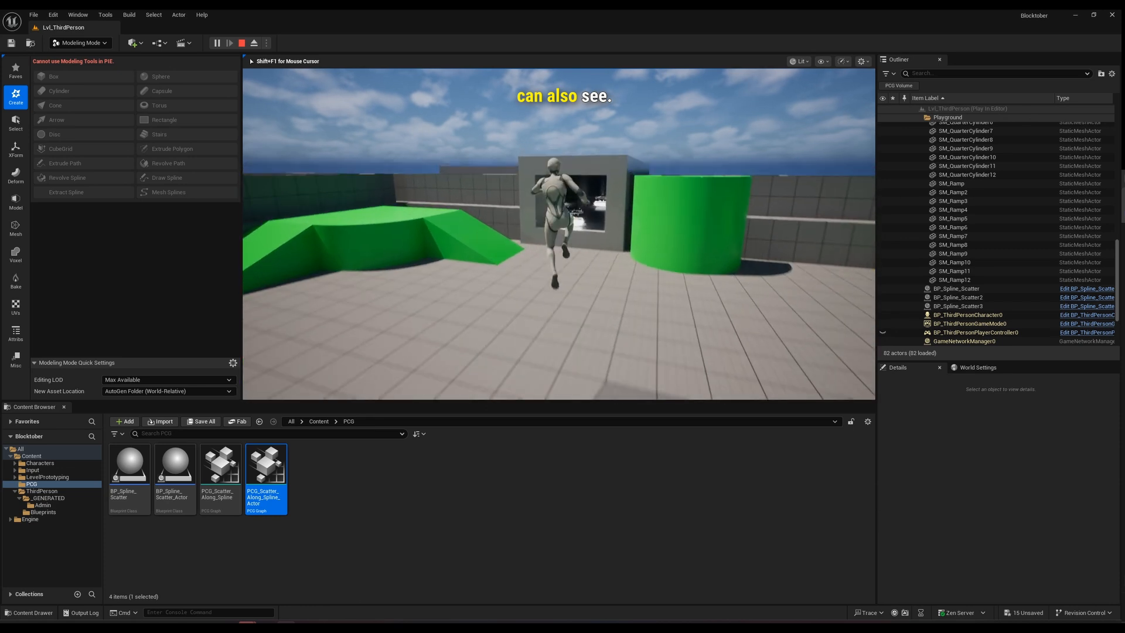
key(w)
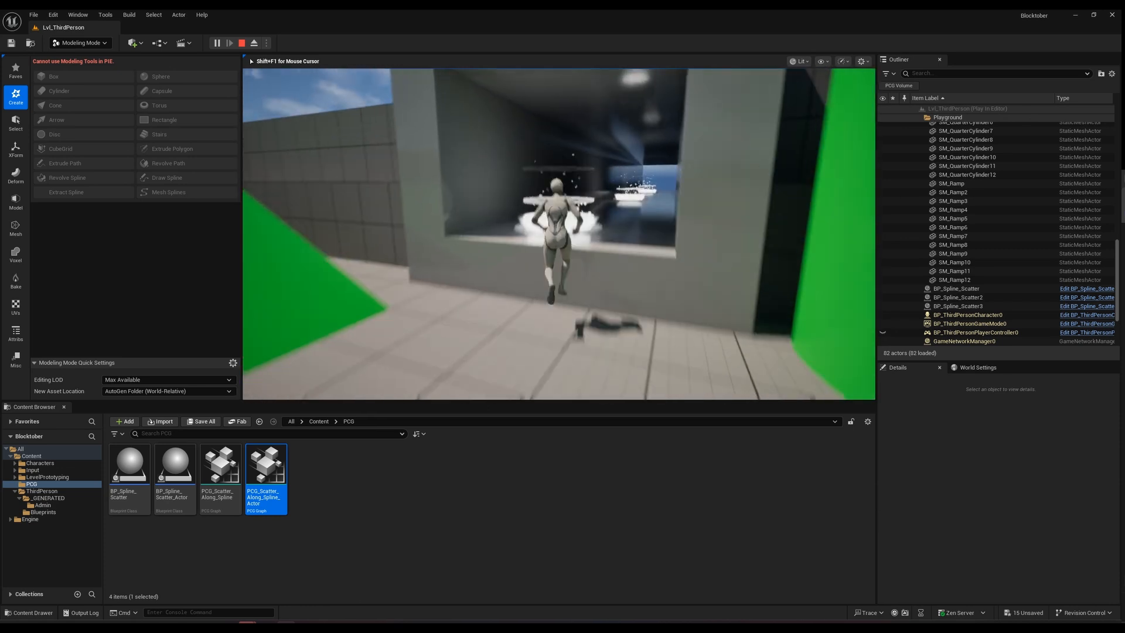
key(w)
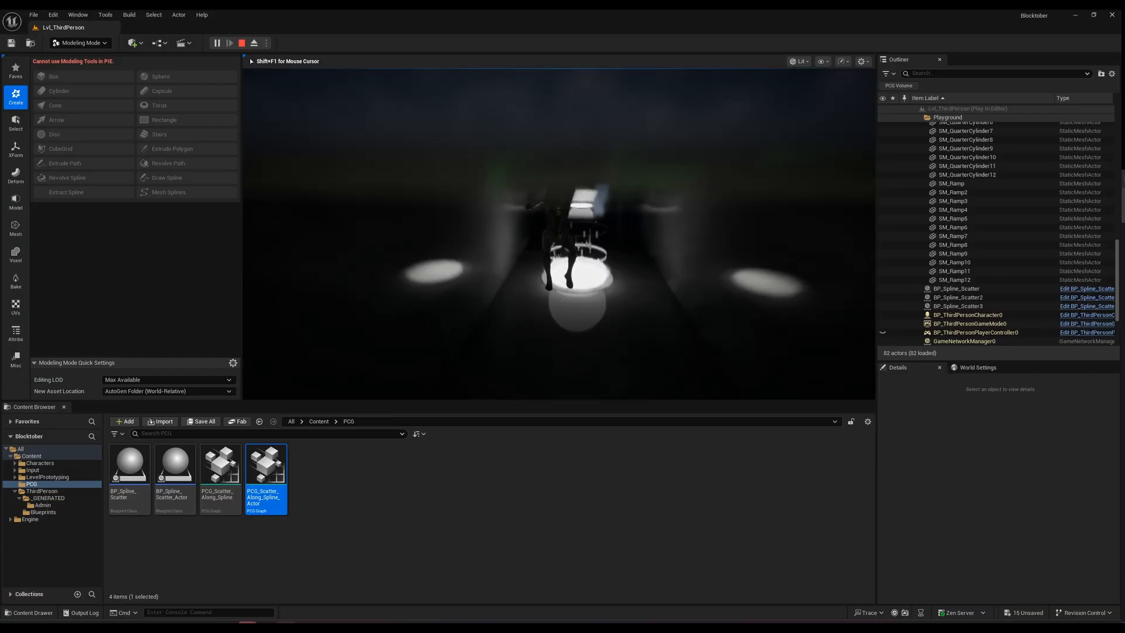
key(Escape)
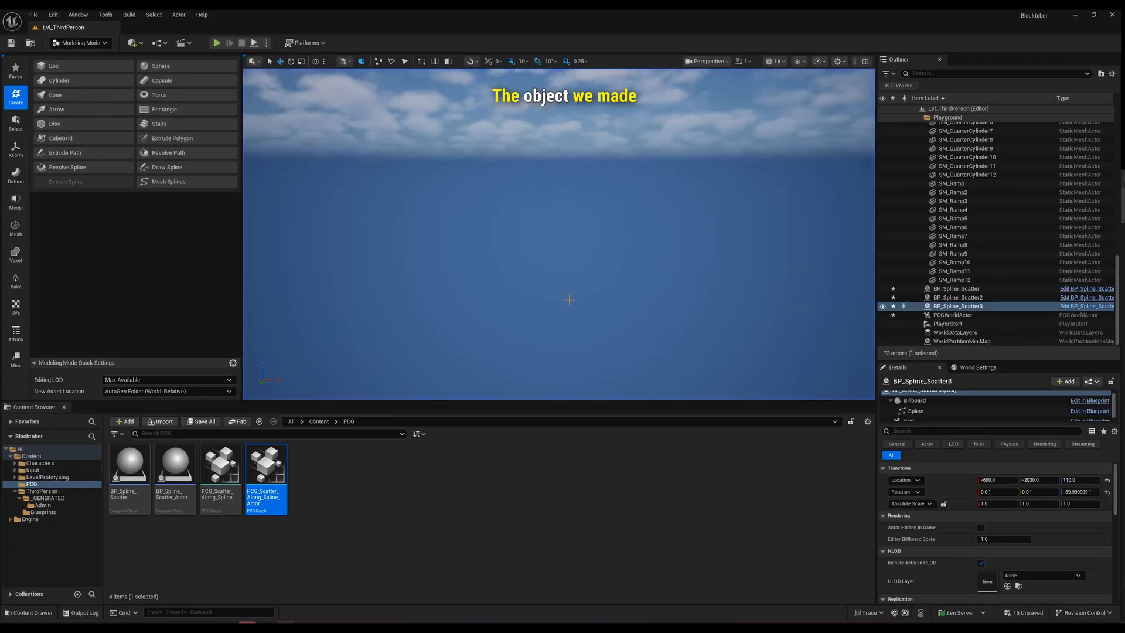
Open the tunnel's CubeGridToolOutput static mesh from the ThirdPerson/_GENERATED/Admin folder in the mesh editor.
right_drag(559, 234, 392, 226)
key(e)
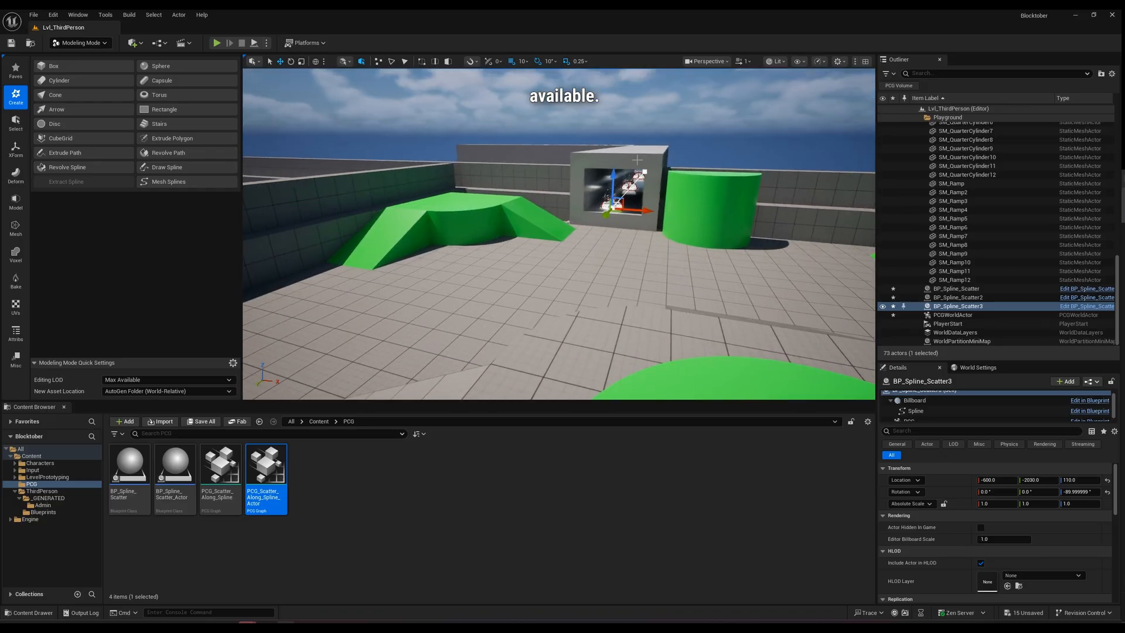
click(638, 160)
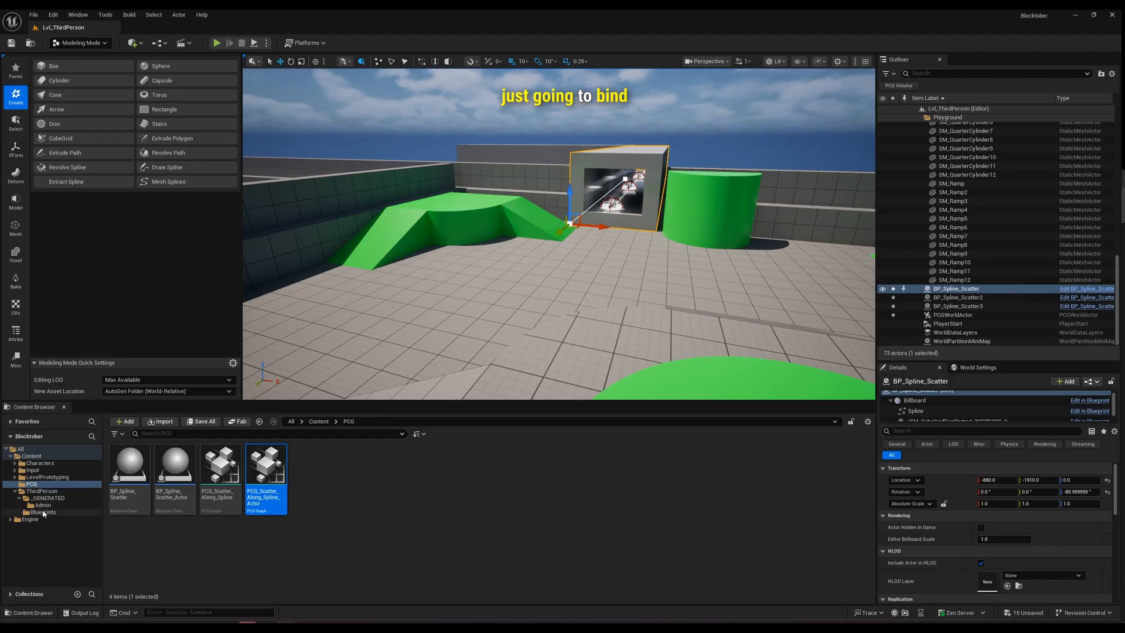
click(43, 505)
click(129, 475)
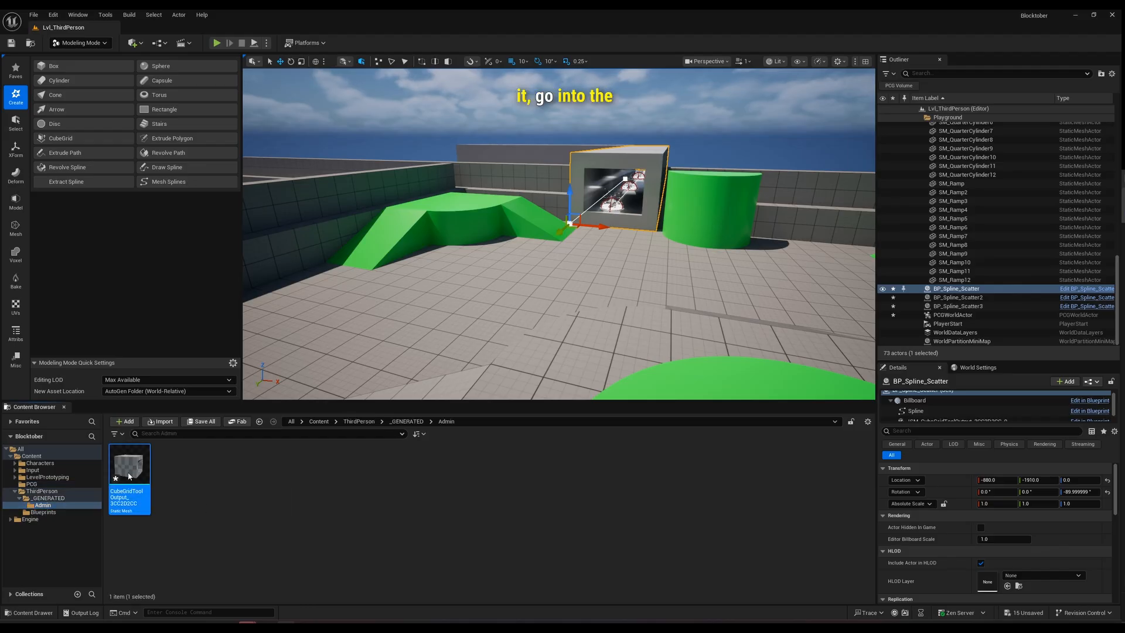
double_click(129, 476)
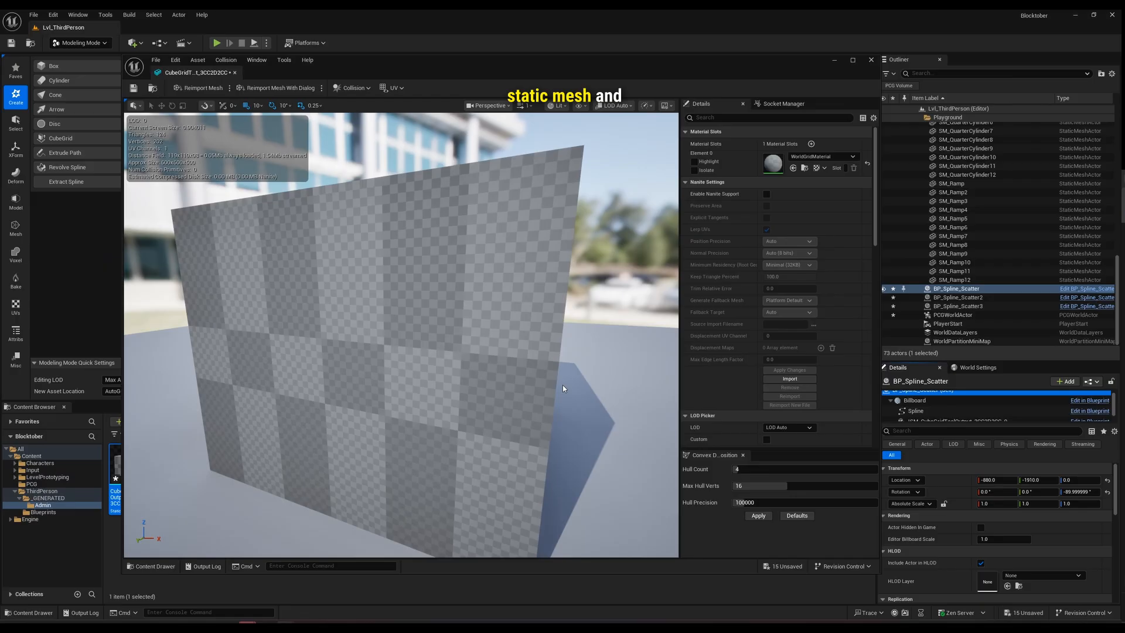
Generate auto convex collision for the tunnel mesh with hull count 4, max hull verts 16 and hull precision 100000.
right_drag(563, 388, 357, 375)
click(352, 88)
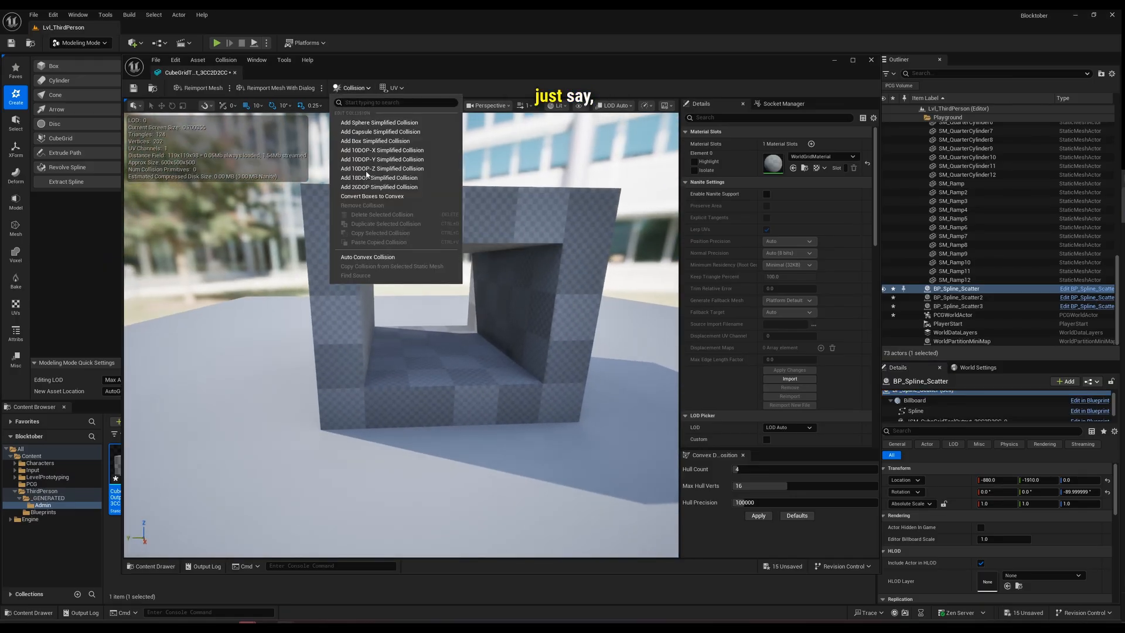
click(376, 260)
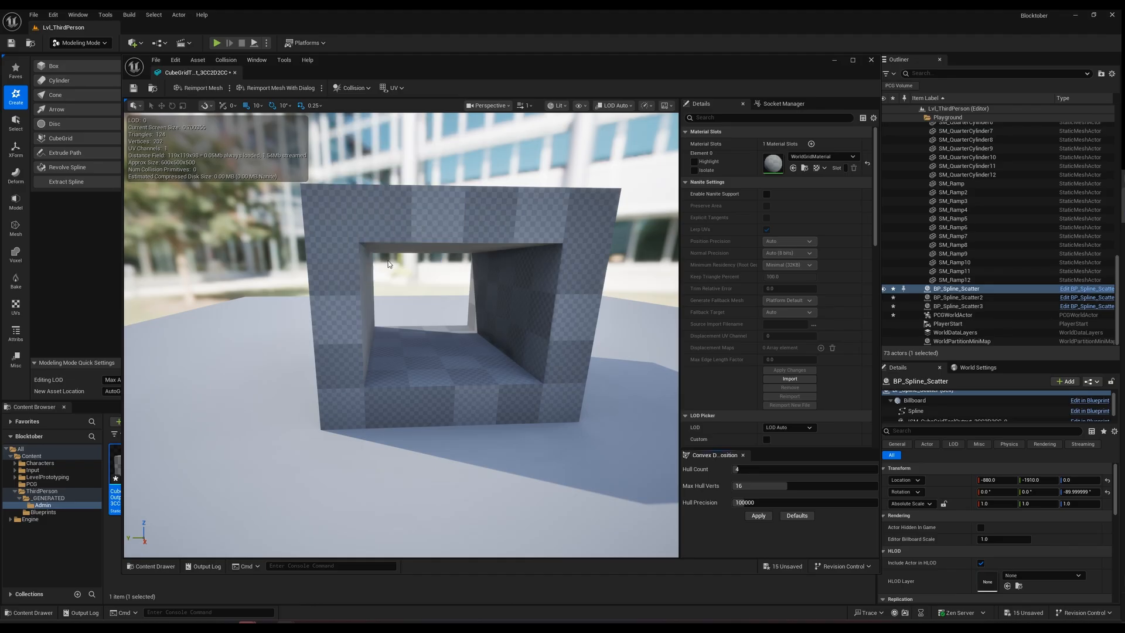
click(758, 516)
drag(542, 433, 534, 288)
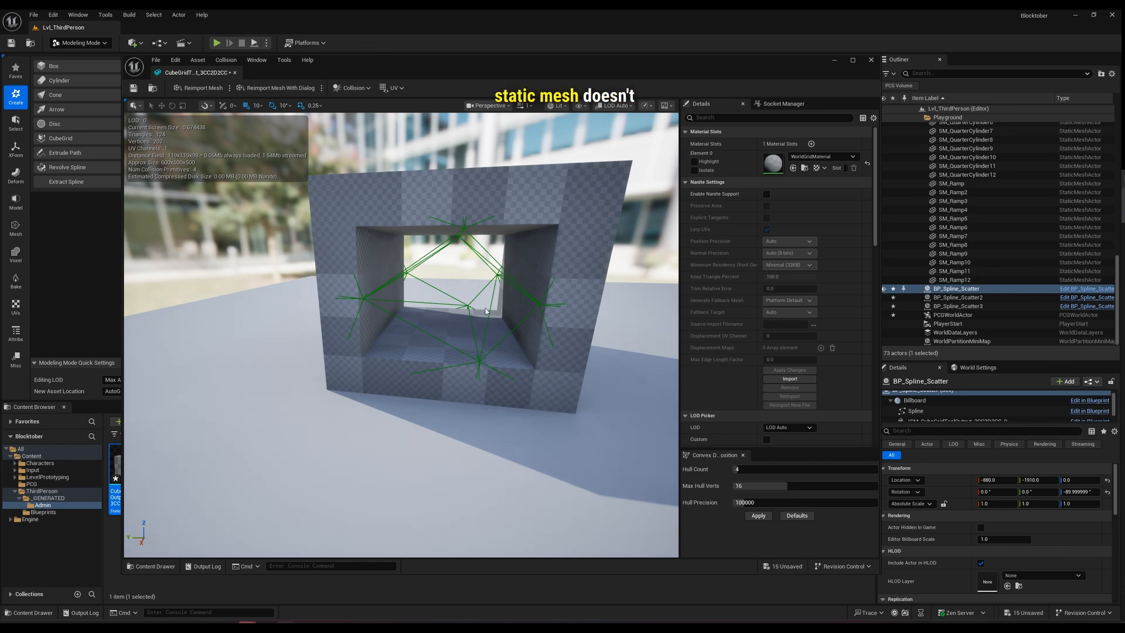
Remove the tunnel mesh's existing collision and add a box simplified collision in its place.
click(351, 88)
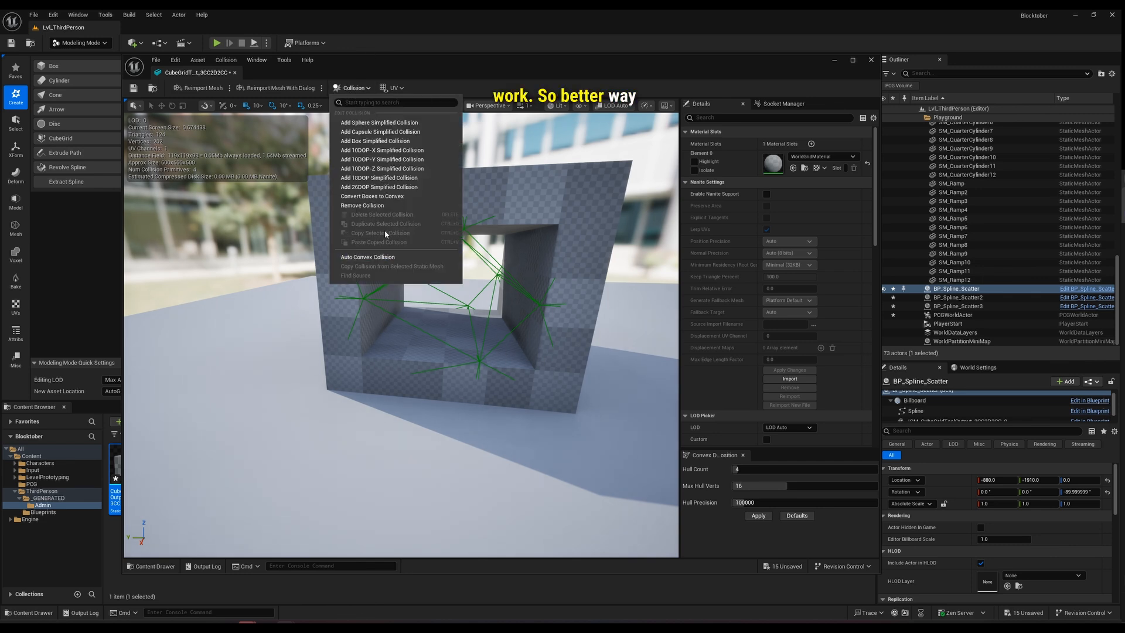
click(370, 205)
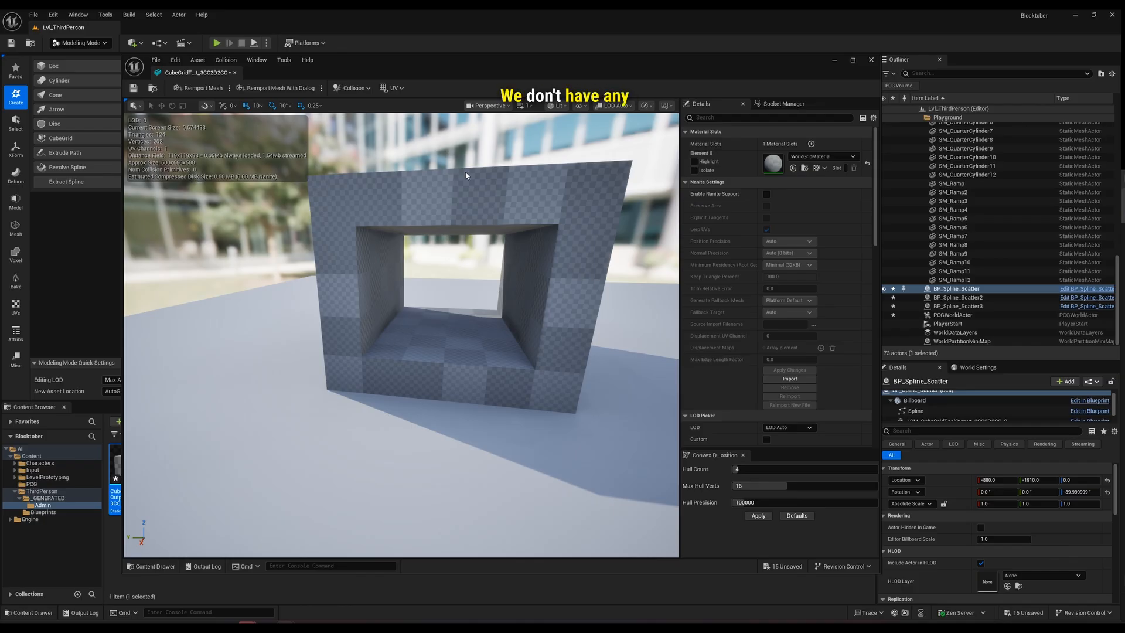
click(352, 88)
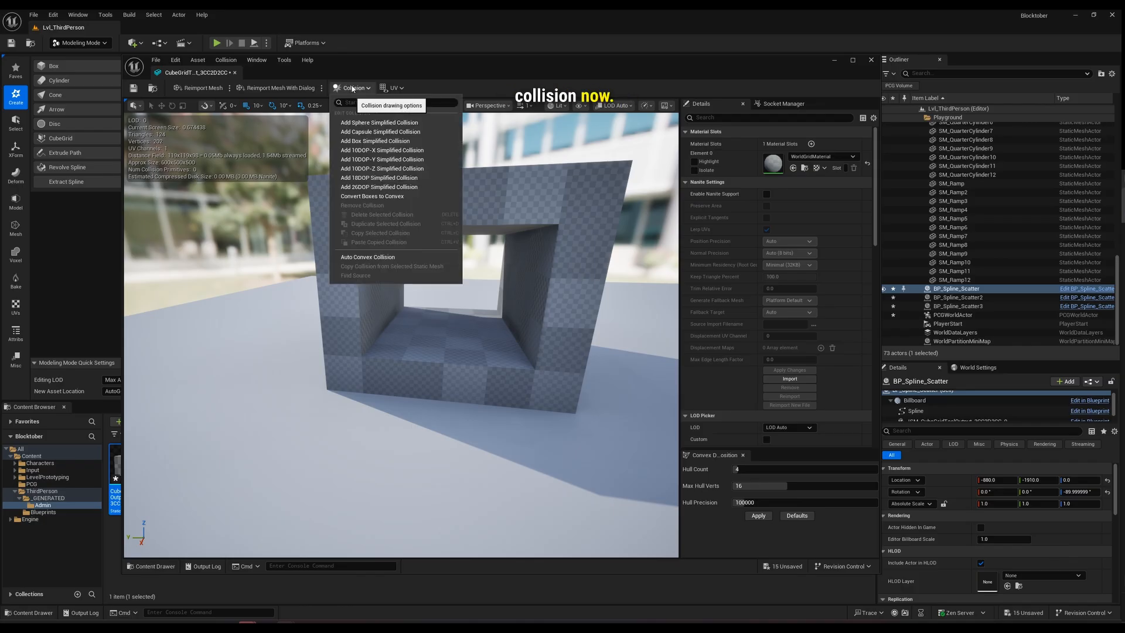
click(362, 144)
mouse_move(429, 254)
right_down()
mouse_move(592, 254)
mouse_move(498, 254)
mouse_move(463, 281)
mouse_move(481, 275)
mouse_move(410, 246)
right_up()
Select the tunnel mesh's box collision and expand its Index 0 entry under the Collision primitives' Boxes.
scroll(710, 333, down, 8)
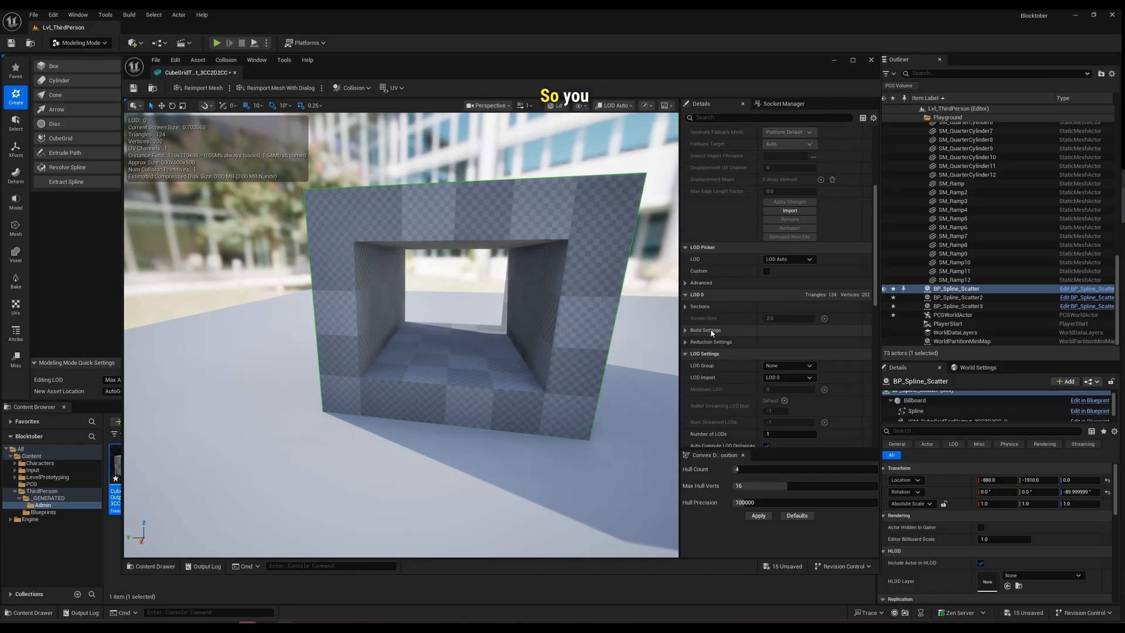
scroll(711, 331, down, 10)
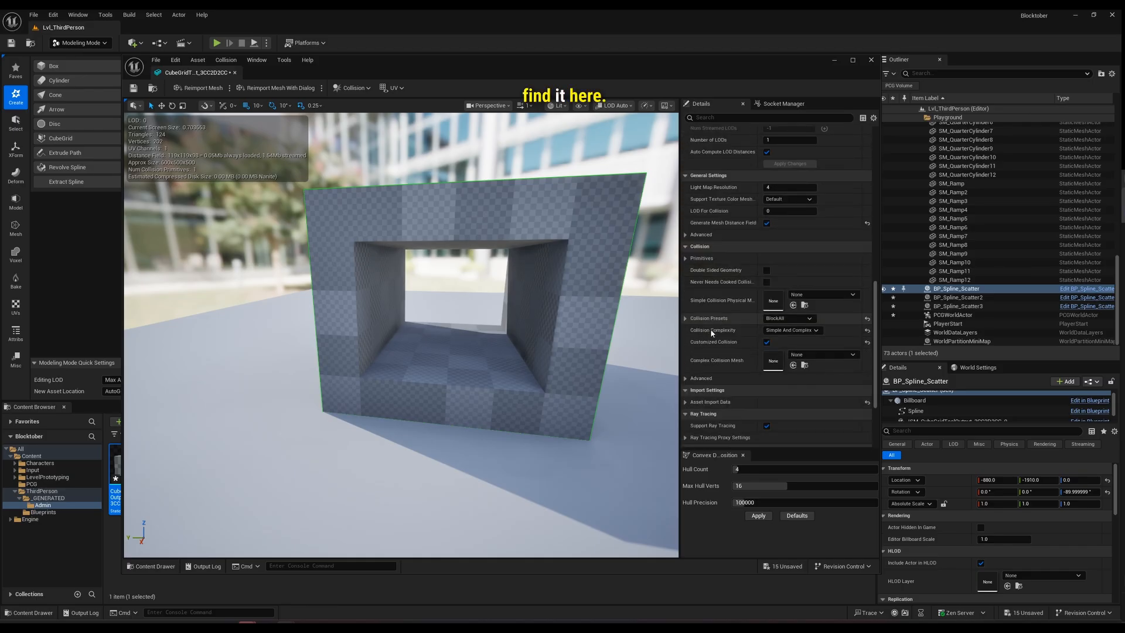
scroll(712, 333, up, 7)
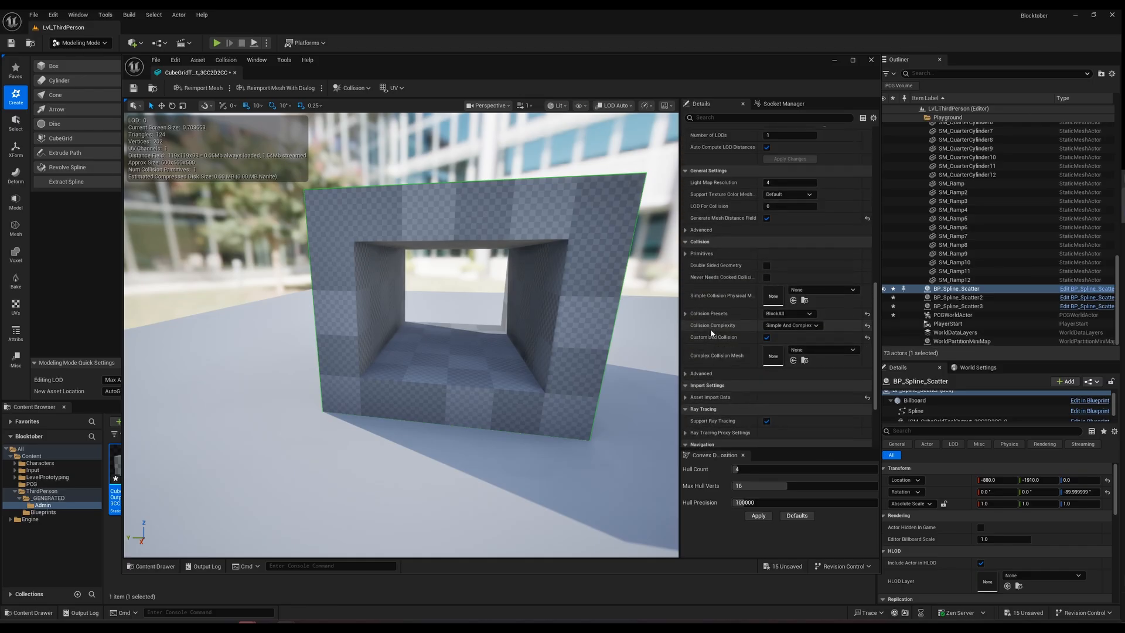
scroll(711, 333, up, 9)
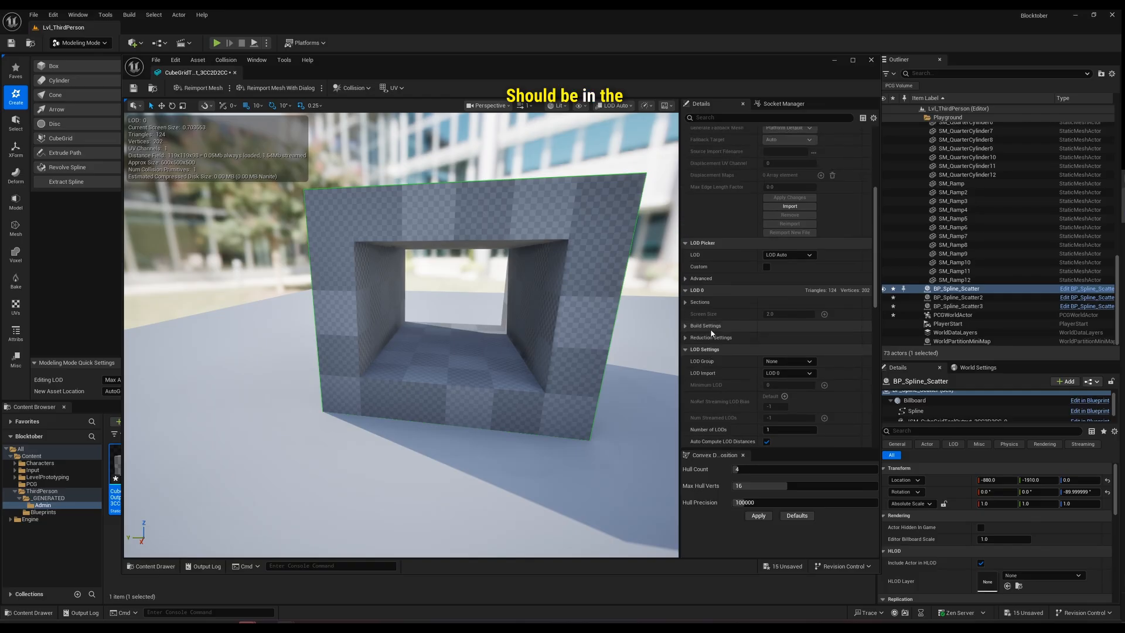
click(614, 174)
scroll(694, 369, down, 8)
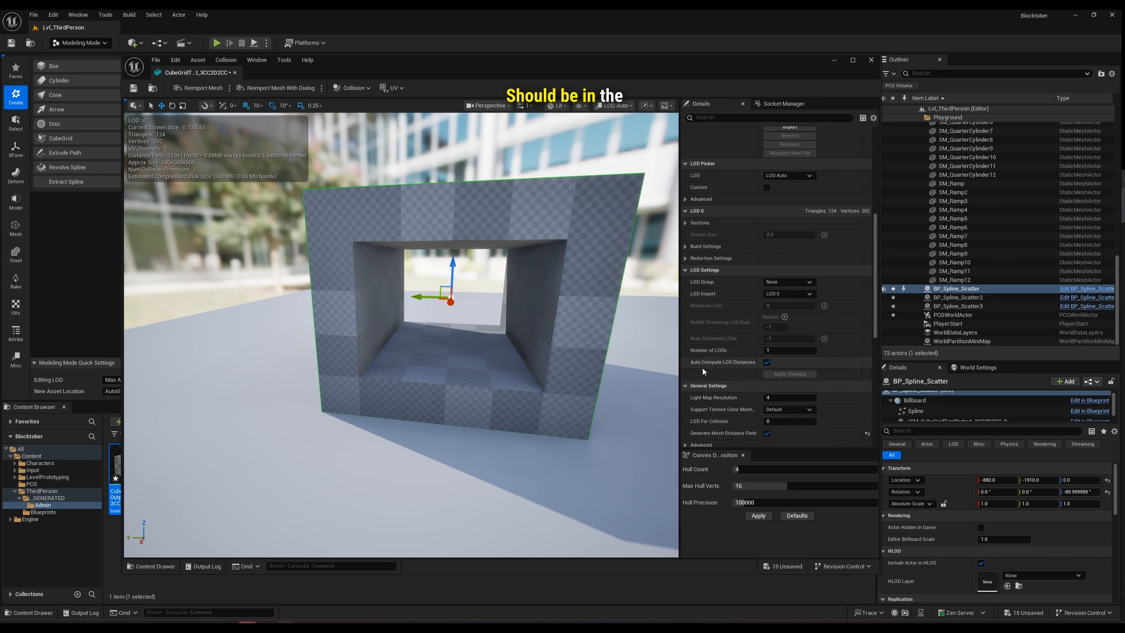
scroll(702, 369, down, 2)
scroll(702, 368, down, 1)
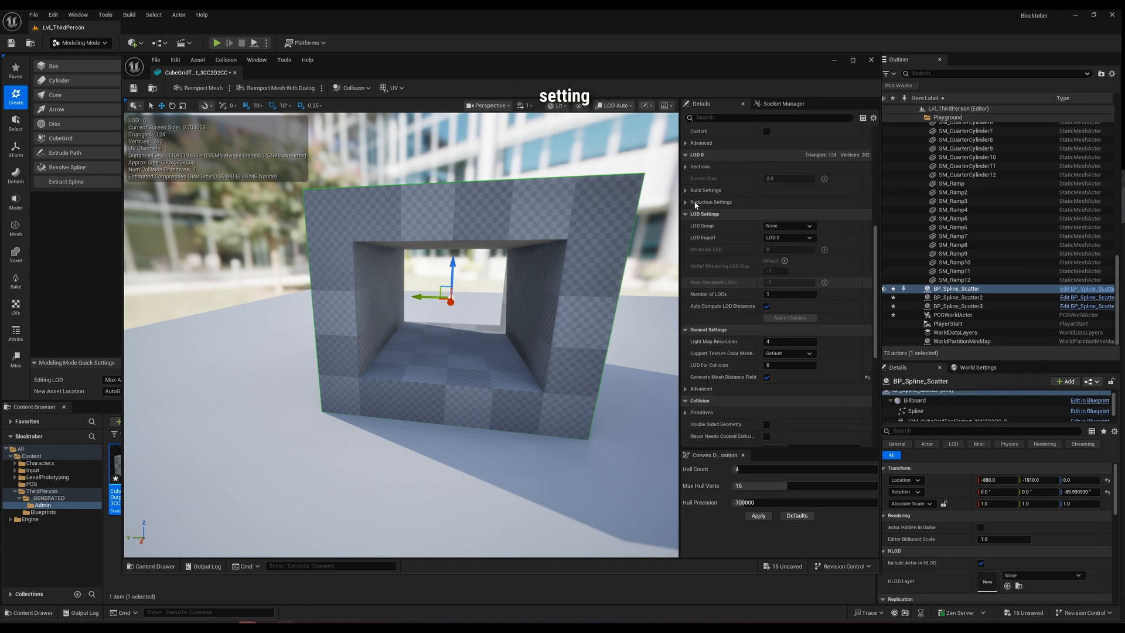
click(686, 167)
click(687, 168)
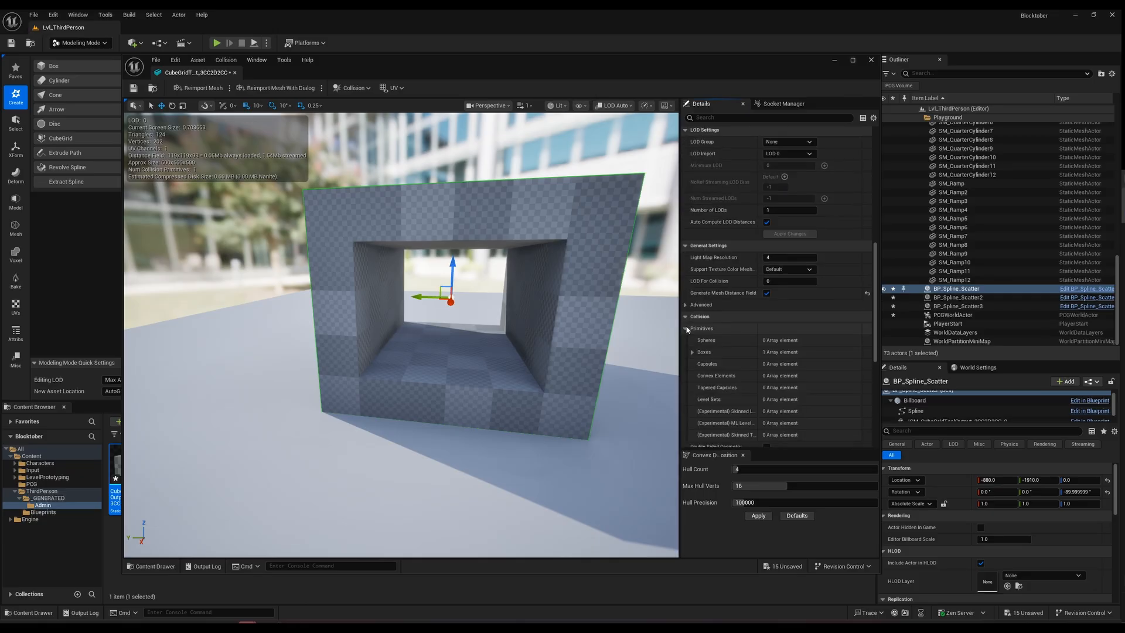
click(686, 329)
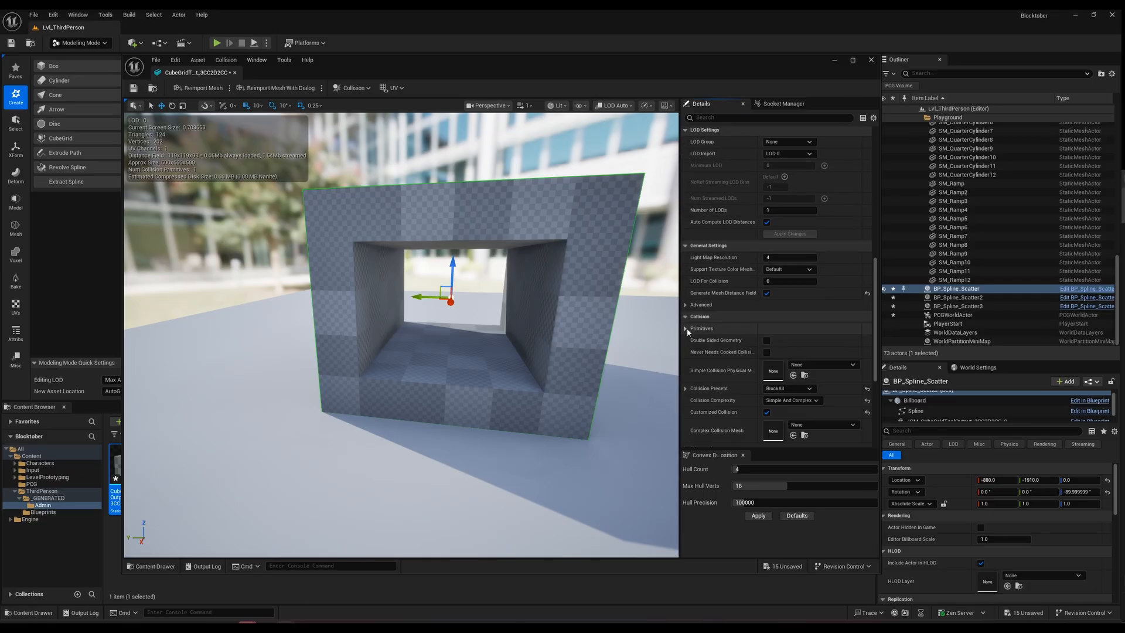
click(686, 329)
scroll(724, 324, down, 3)
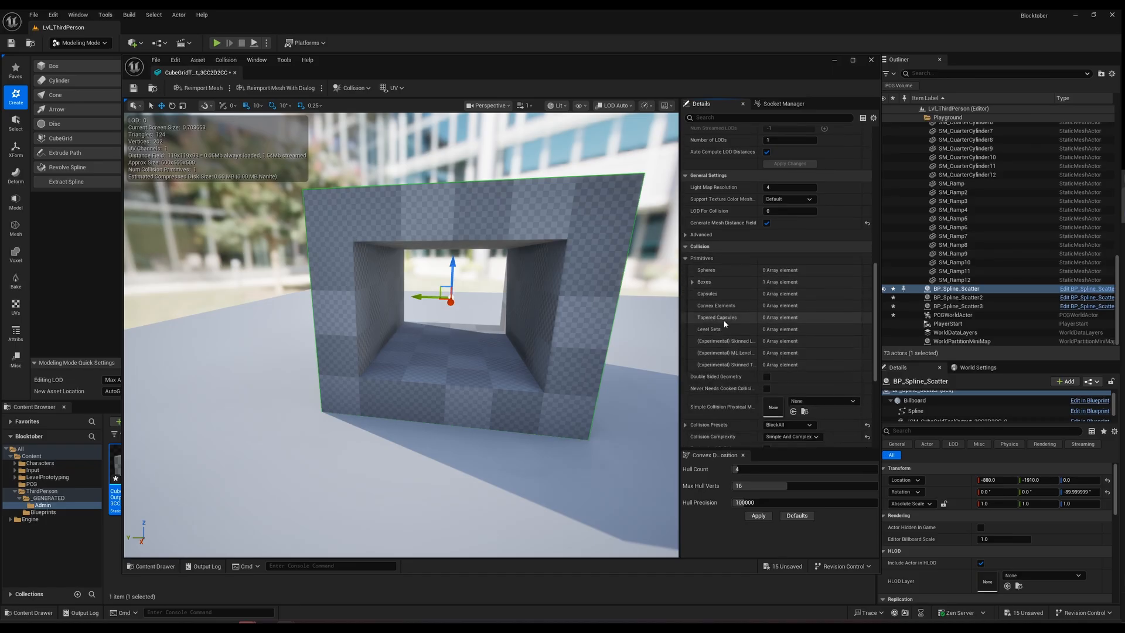
click(694, 283)
click(701, 294)
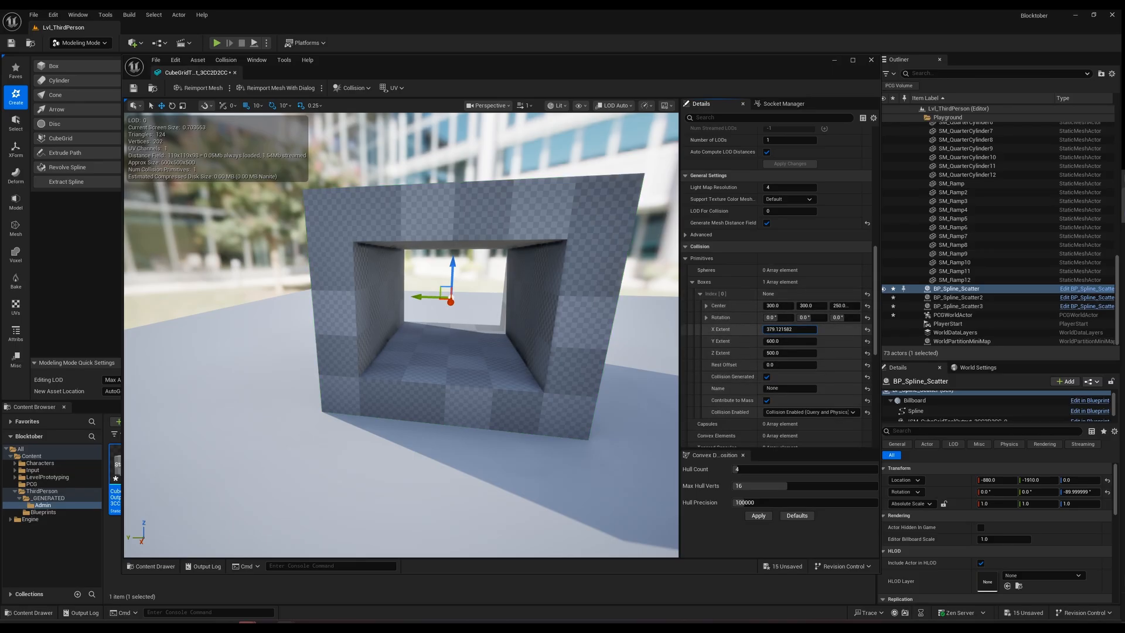
Resize the collision box to X extent 600 and Y extent 100, and move it onto the tunnel's side wall at center Y 550.
drag(790, 329, 780, 329)
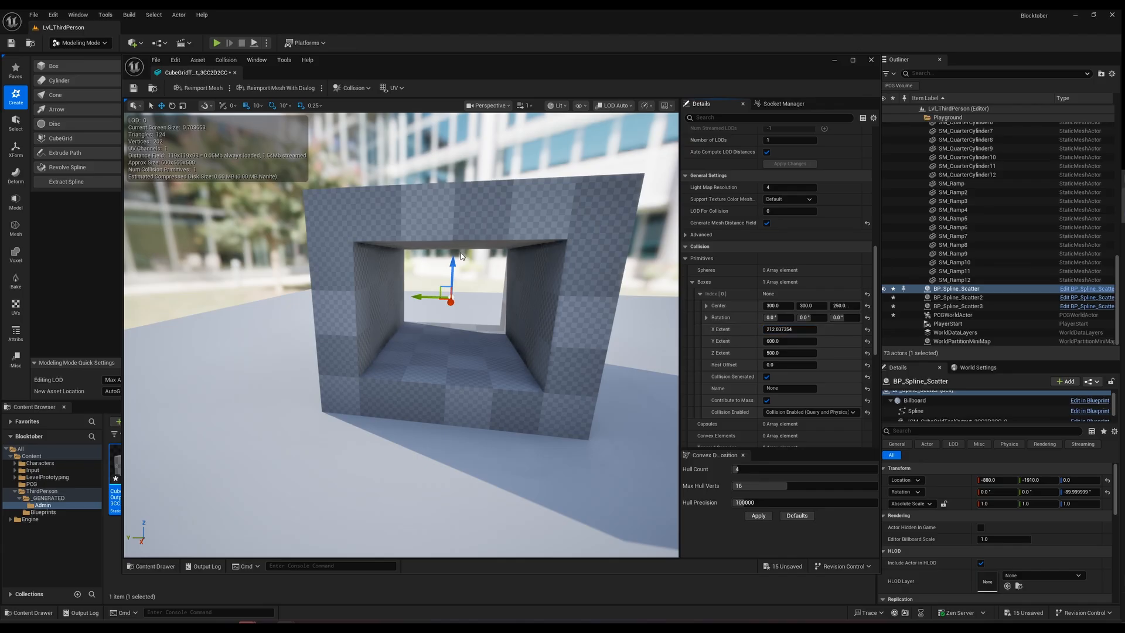
right_drag(460, 252, 562, 222)
right_drag(607, 317, 609, 318)
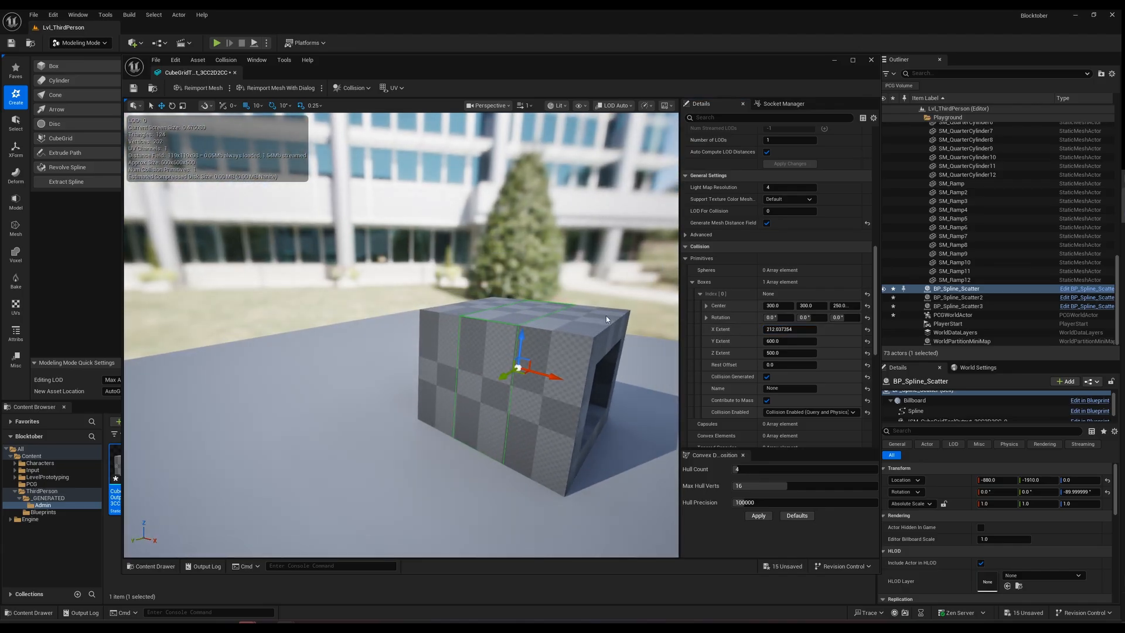
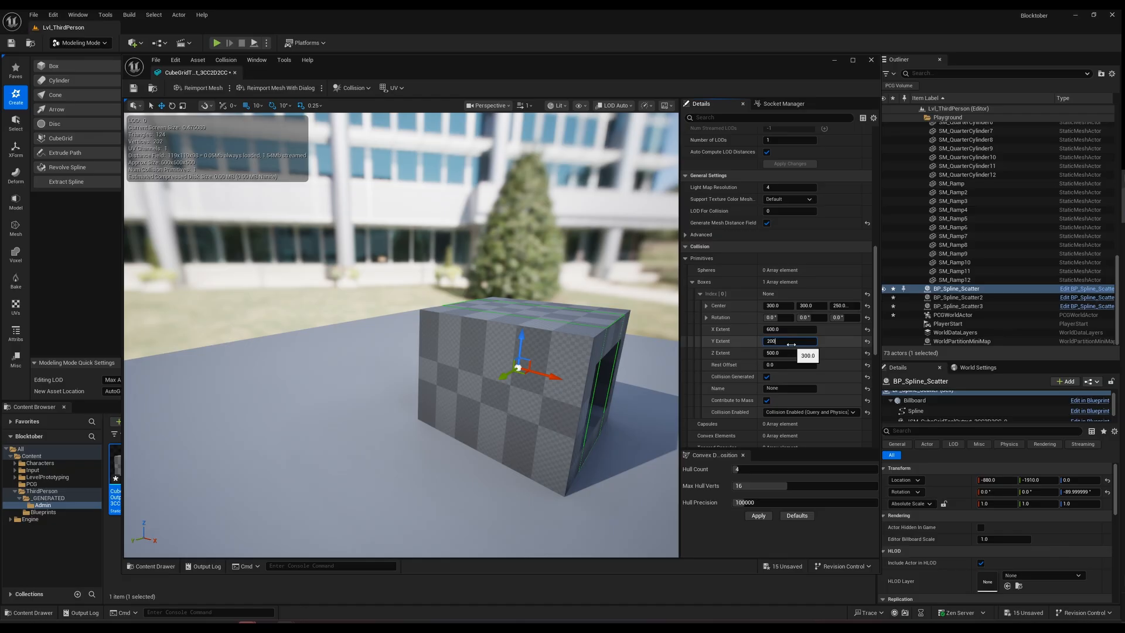
right_drag(586, 376, 398, 375)
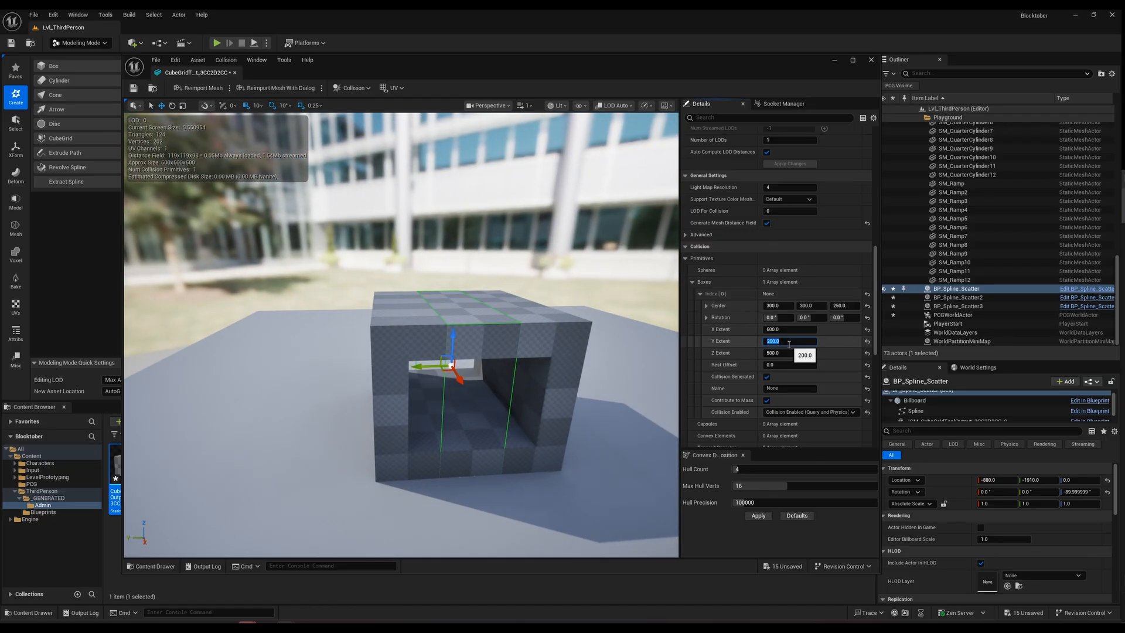
click(789, 344)
text(100)
key(Return)
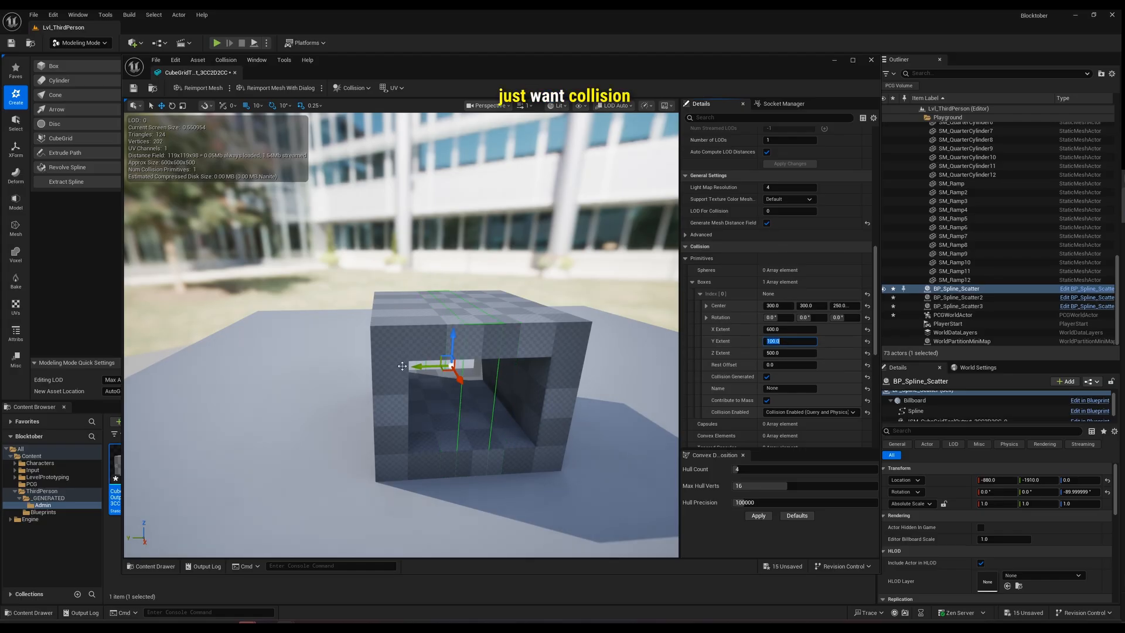
drag(421, 367, 364, 374)
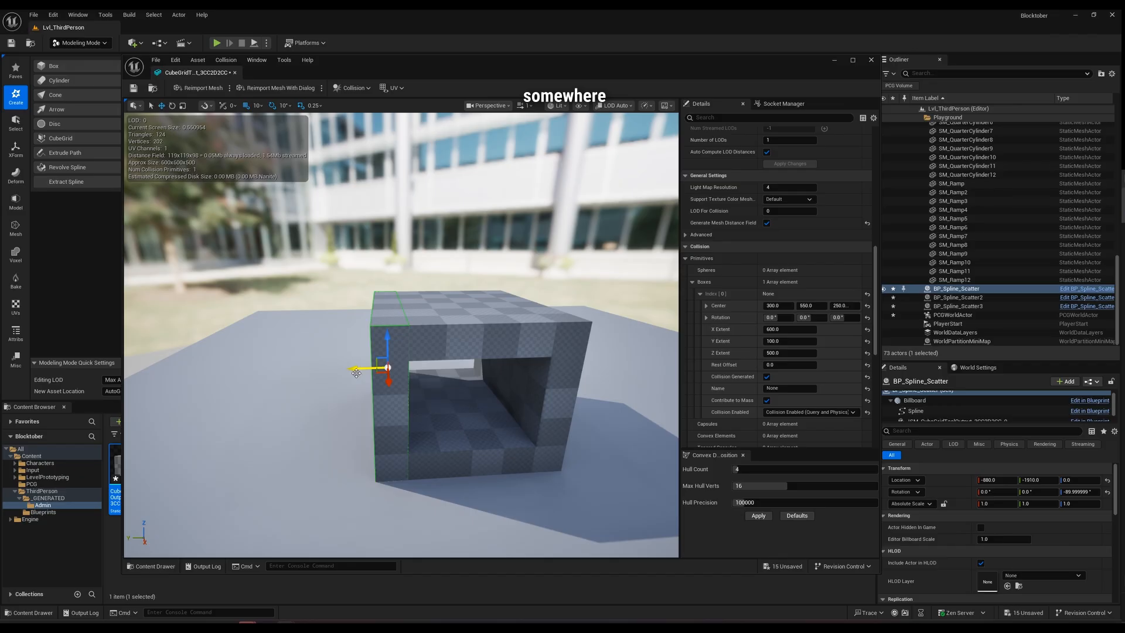
mouse_move(426, 351)
right_down()
mouse_move(475, 349)
mouse_move(421, 329)
mouse_move(450, 337)
mouse_move(426, 352)
right_up()
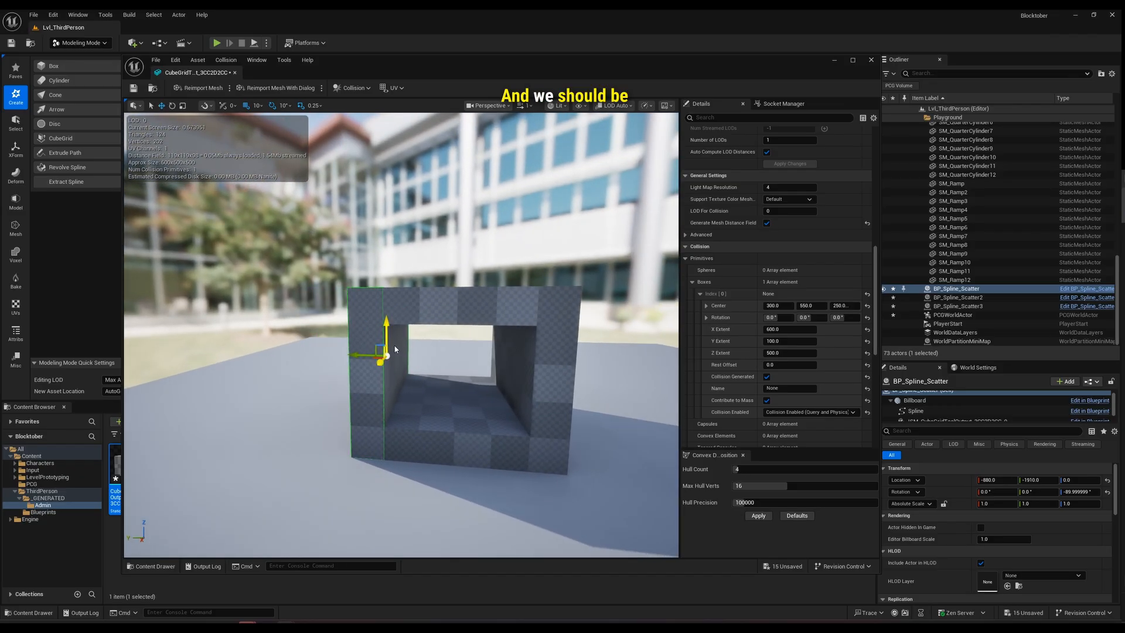
Try rotating the side-wall collision box about 90° around its X axis, and undo the rotation.
key(e)
drag(392, 340, 414, 318)
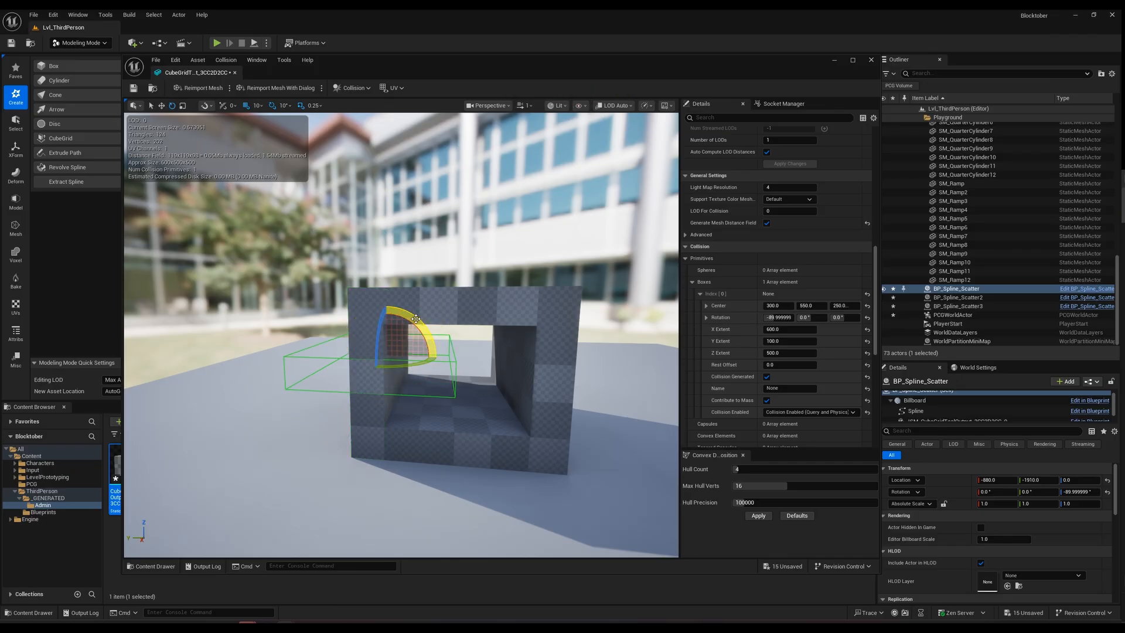
key(ctrl+z)
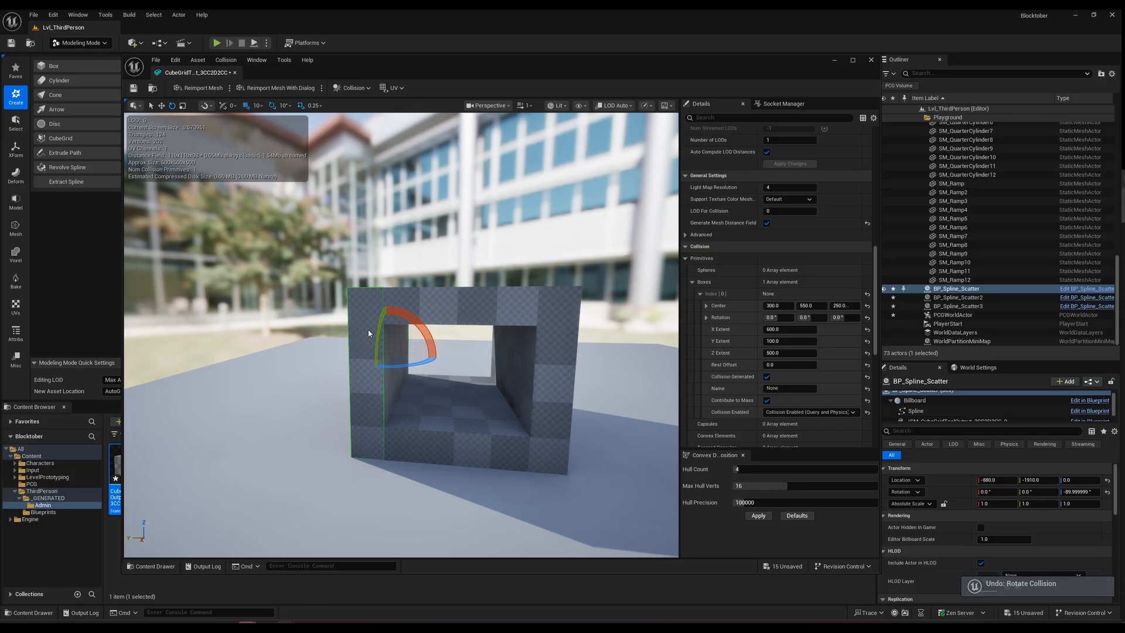
key(w)
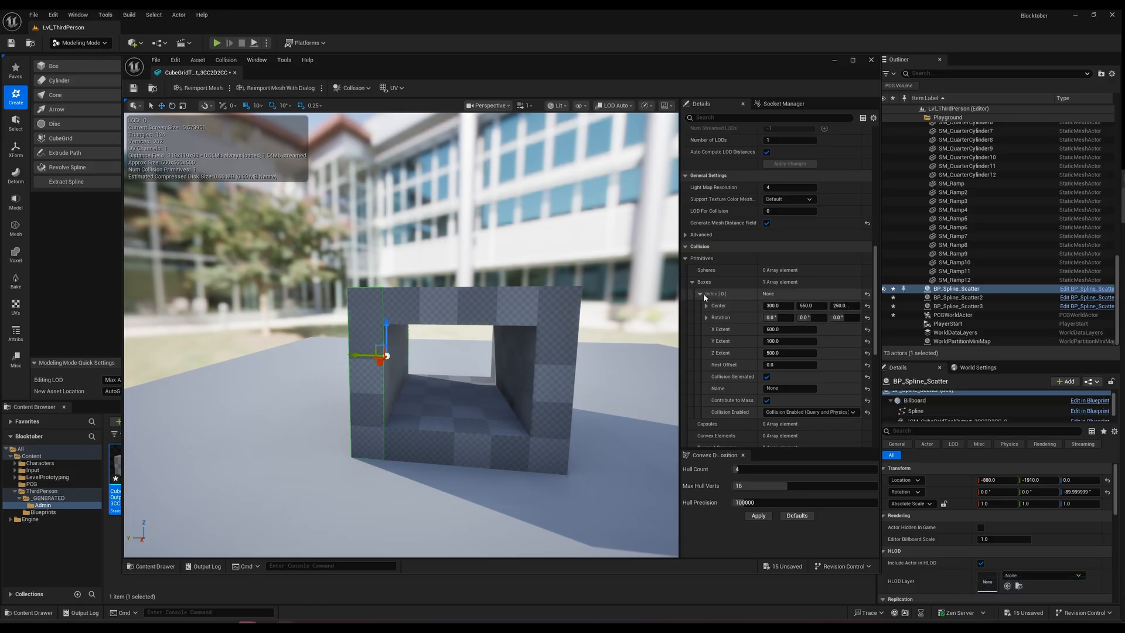
Duplicate the side-wall collision box to the opposite wall, ceiling and floor, rotating the horizontal copies so four boxes frame the tunnel opening.
alt+drag(381, 352, 519, 397)
key(e)
key(w)
key(e)
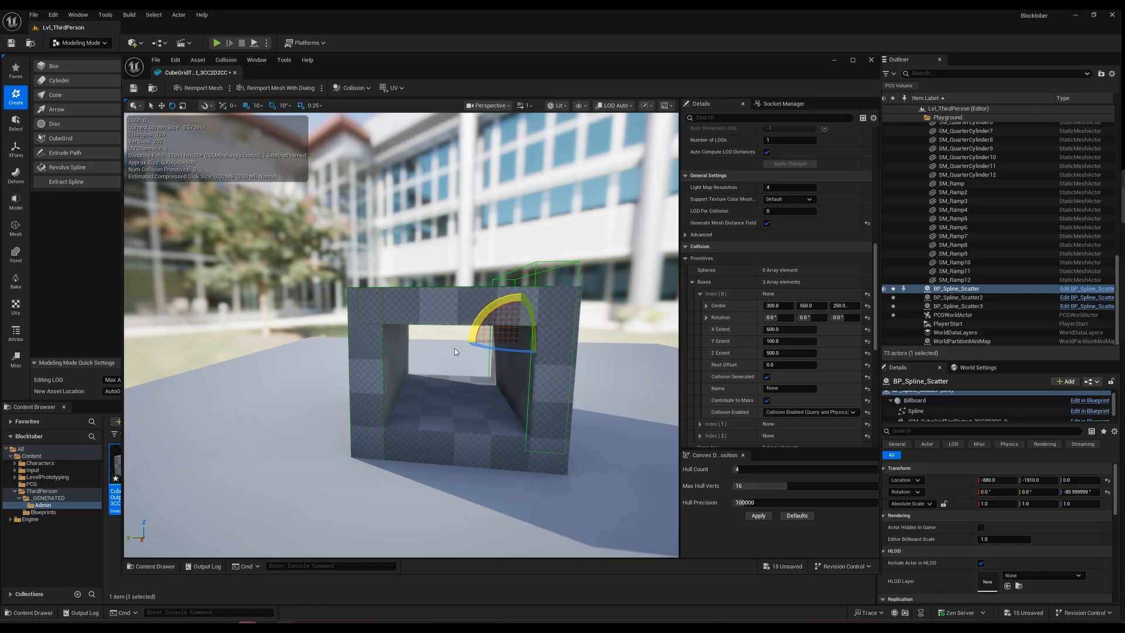
key(w)
drag(551, 345, 556, 346)
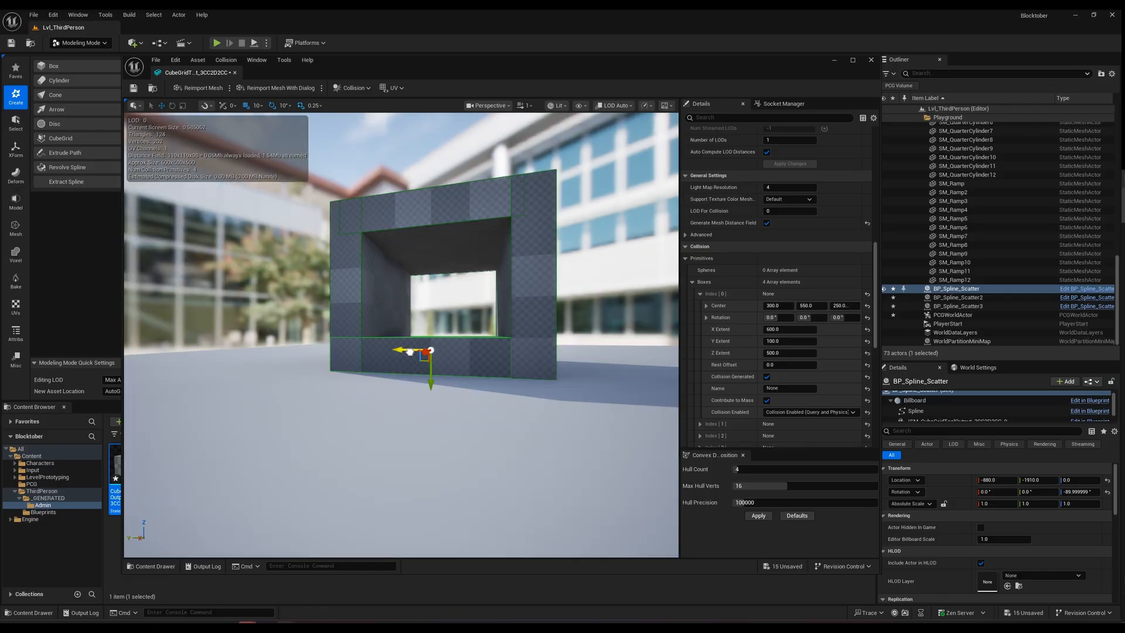
drag(409, 352, 420, 352)
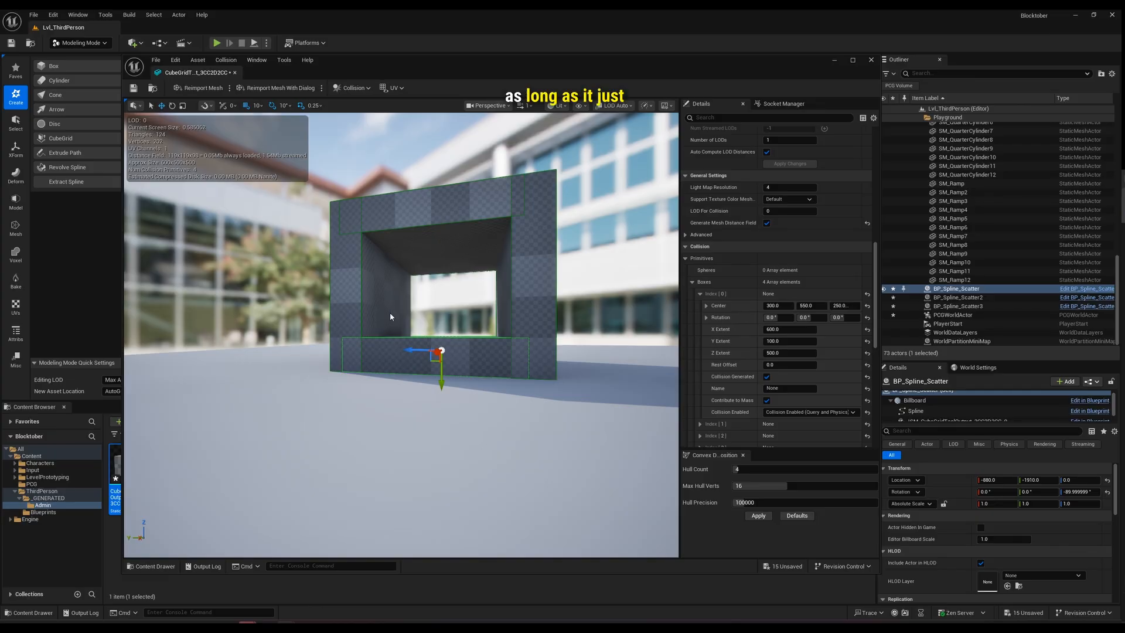
key(w)
Return to the level and select the spline of the BP_Spline_Scatter tunnel near its entrance.
mouse_move(473, 342)
right_down()
mouse_move(498, 322)
mouse_move(489, 327)
mouse_move(492, 380)
mouse_move(474, 342)
right_up()
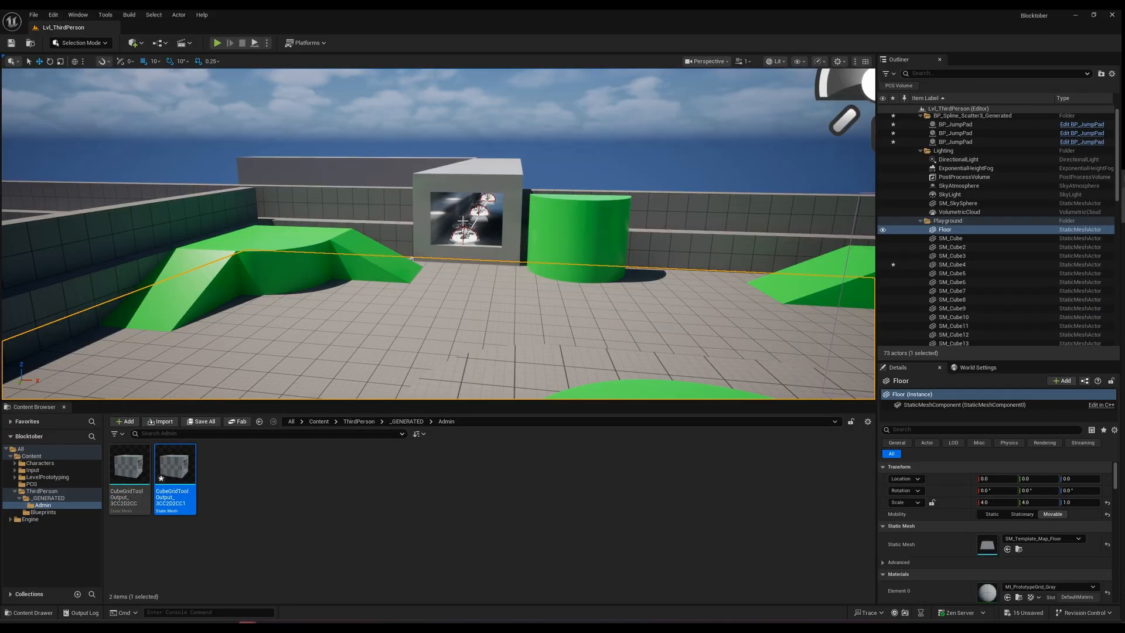
mouse_move(474, 342)
right_down()
mouse_move(516, 342)
mouse_move(457, 352)
right_up()
key(w)
key(e)
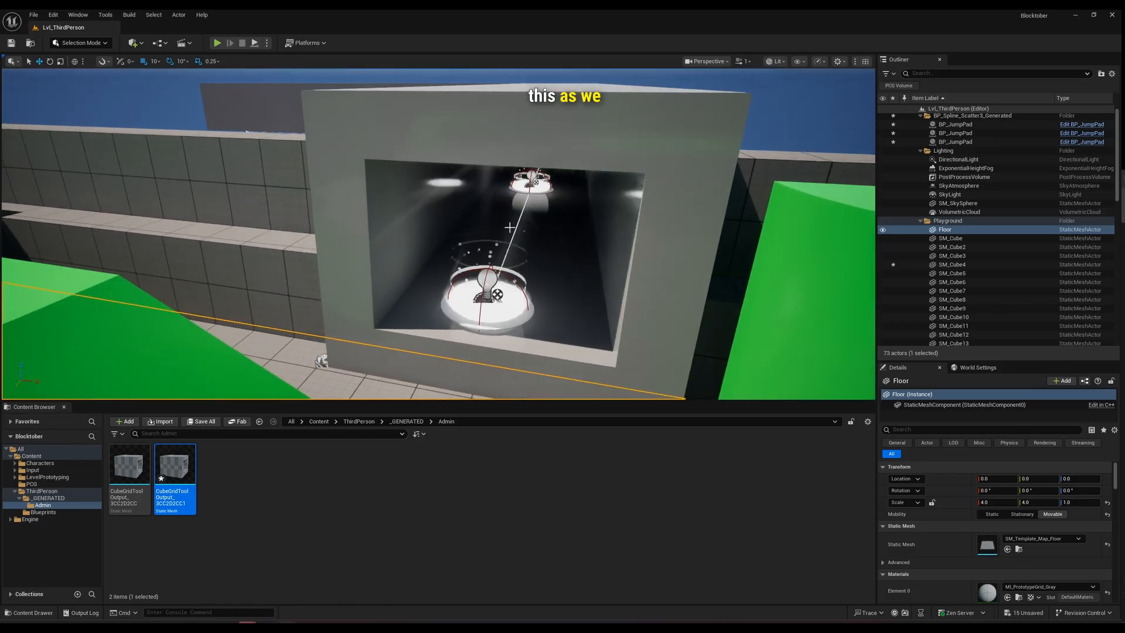
click(543, 224)
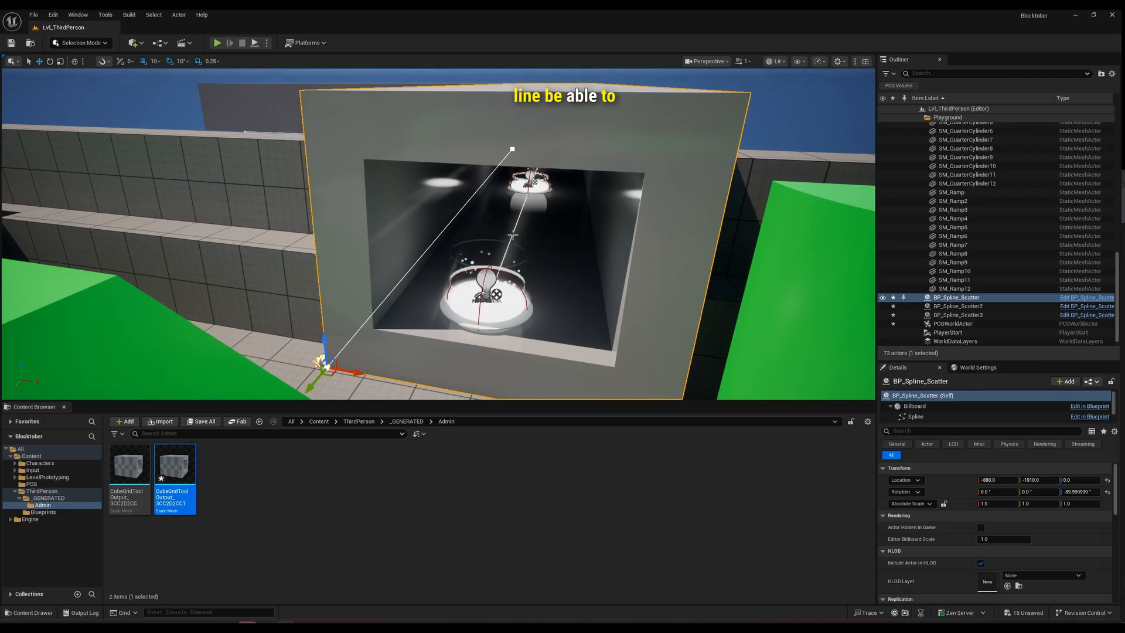
click(430, 244)
right_drag(467, 246, 461, 280)
click(422, 210)
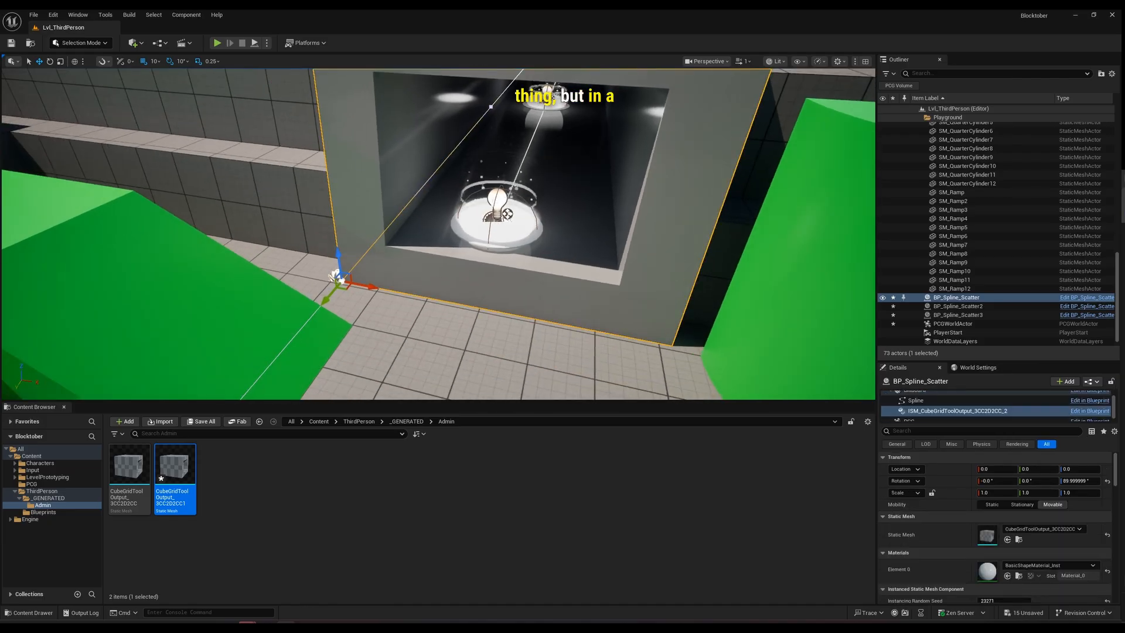
click(387, 195)
click(410, 191)
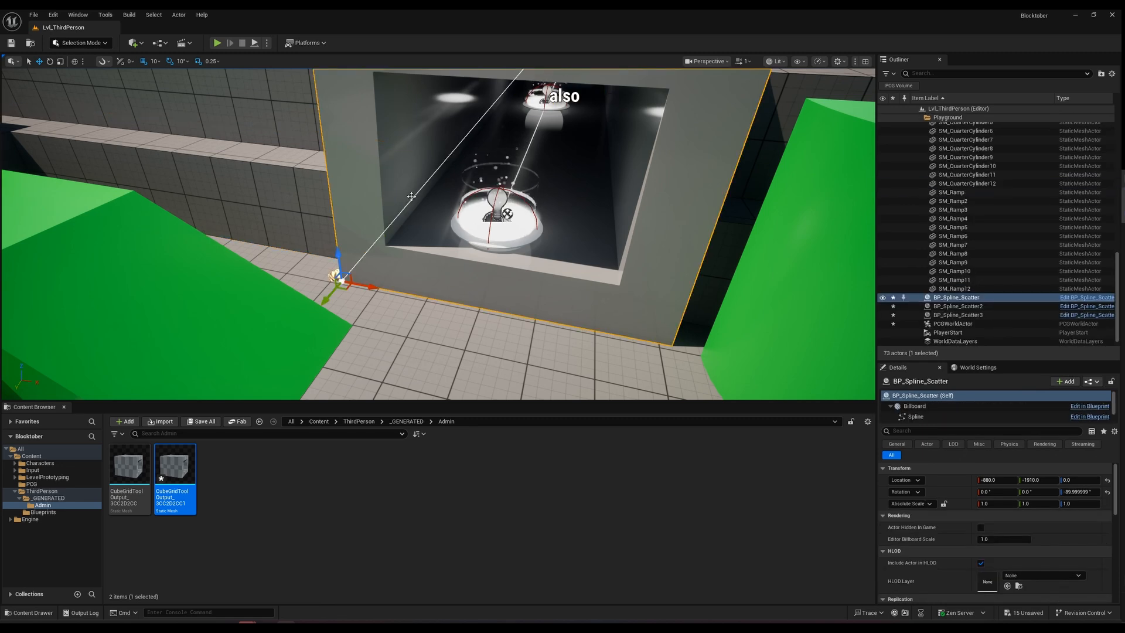
click(428, 177)
Try extending the tunnel with a curved section by pulling a copy of its first spline point out across the arena, and undo it.
right_drag(438, 167, 497, 244)
alt+drag(493, 228, 185, 264)
right_drag(463, 232, 293, 191)
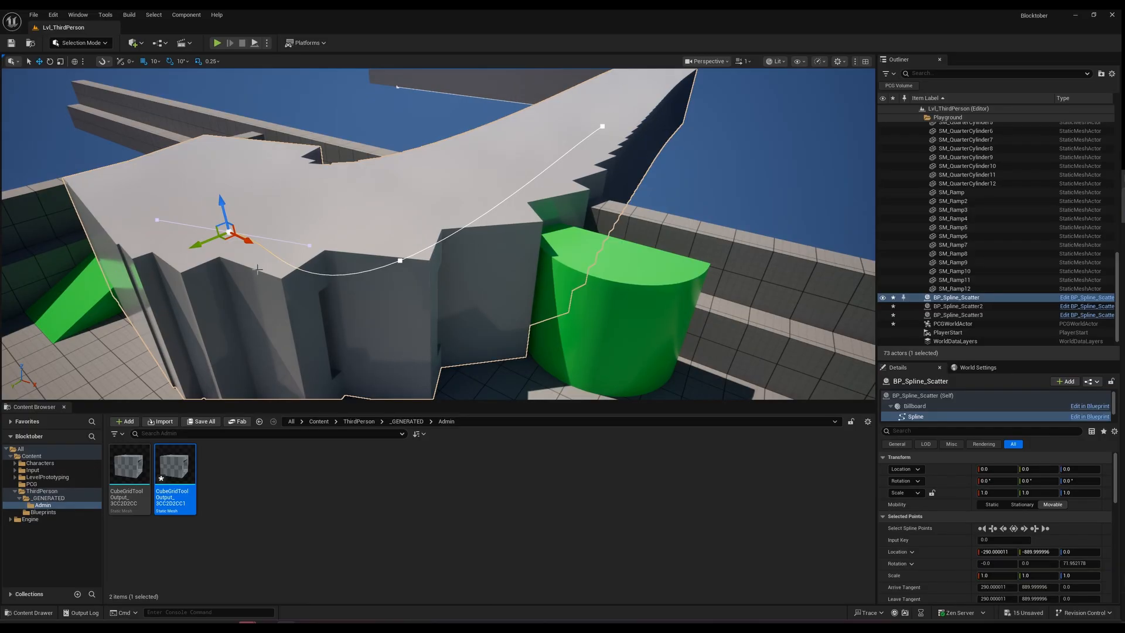
key(ctrl+z)
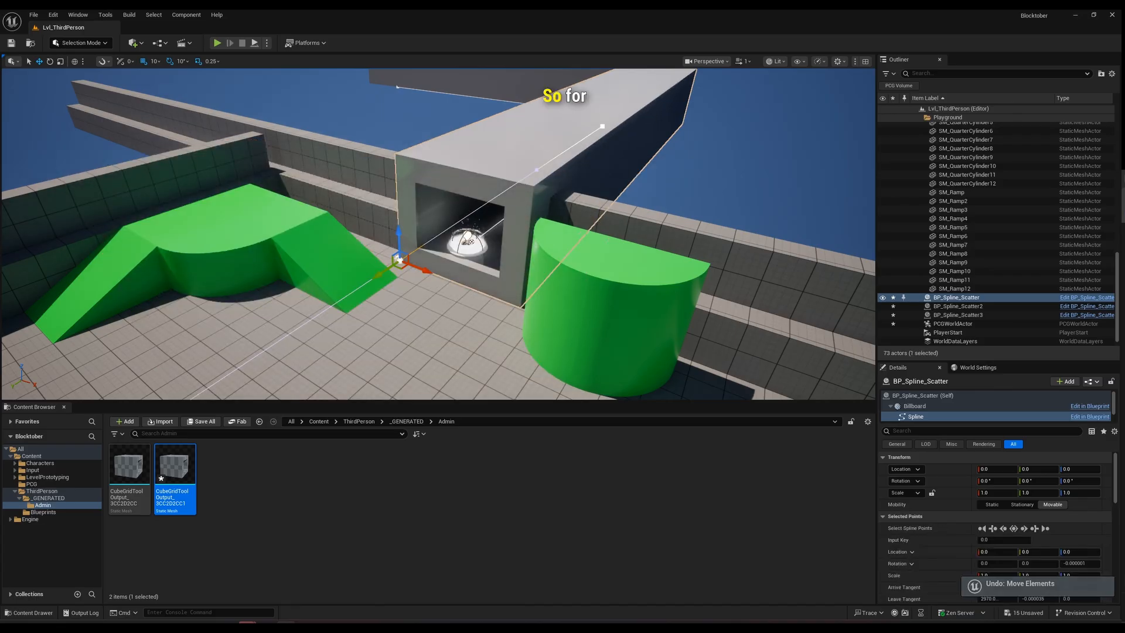
mouse_move(471, 242)
right_down()
mouse_move(516, 226)
mouse_move(446, 252)
mouse_move(487, 258)
mouse_move(478, 261)
right_up()
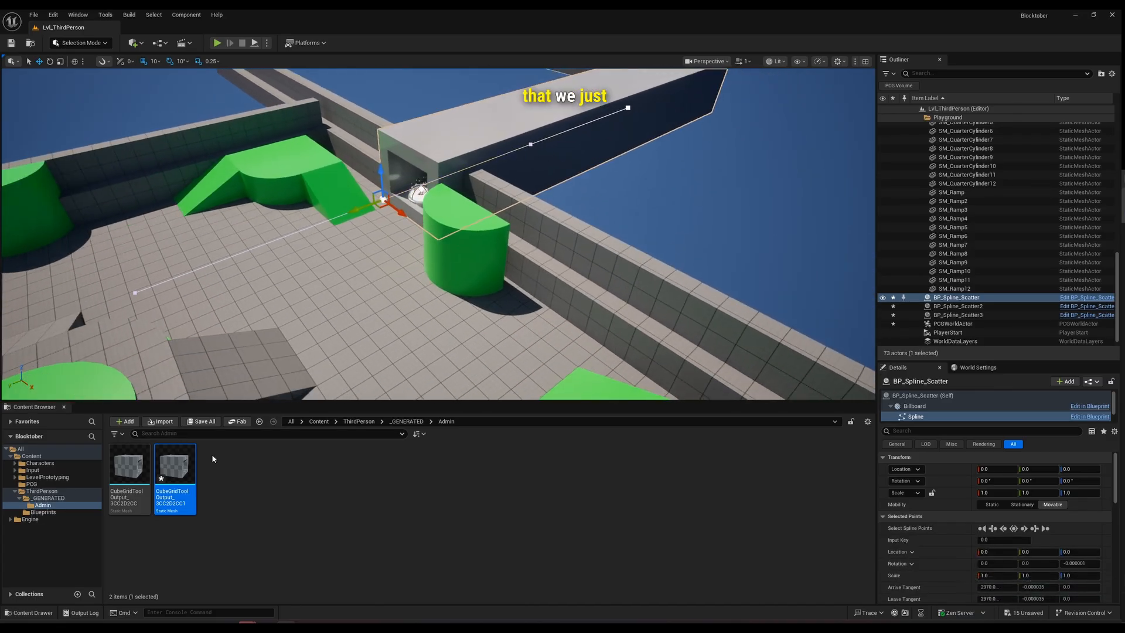
click(267, 491)
mouse_move(408, 293)
right_down()
mouse_move(410, 266)
mouse_move(387, 269)
mouse_move(469, 258)
mouse_move(408, 293)
right_up()
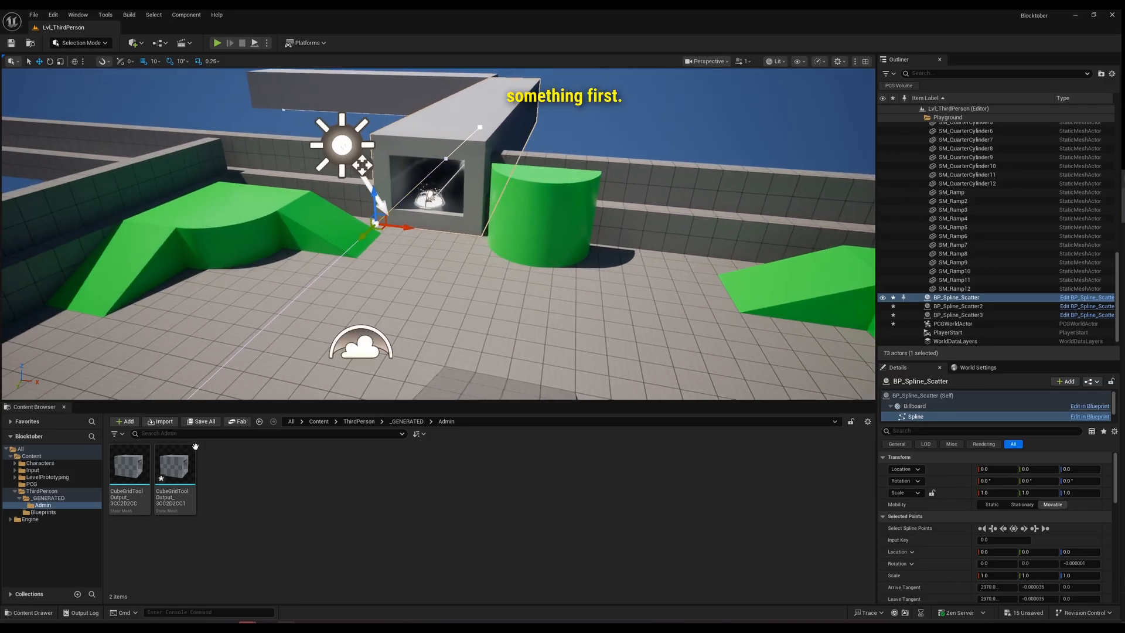
Place the CubeGridToolOutput_3CC2D2CC1 mesh on the arena floor in front of the existing tunnel.
drag(178, 468, 423, 258)
right_drag(423, 258, 486, 203)
click(136, 483)
click(175, 481)
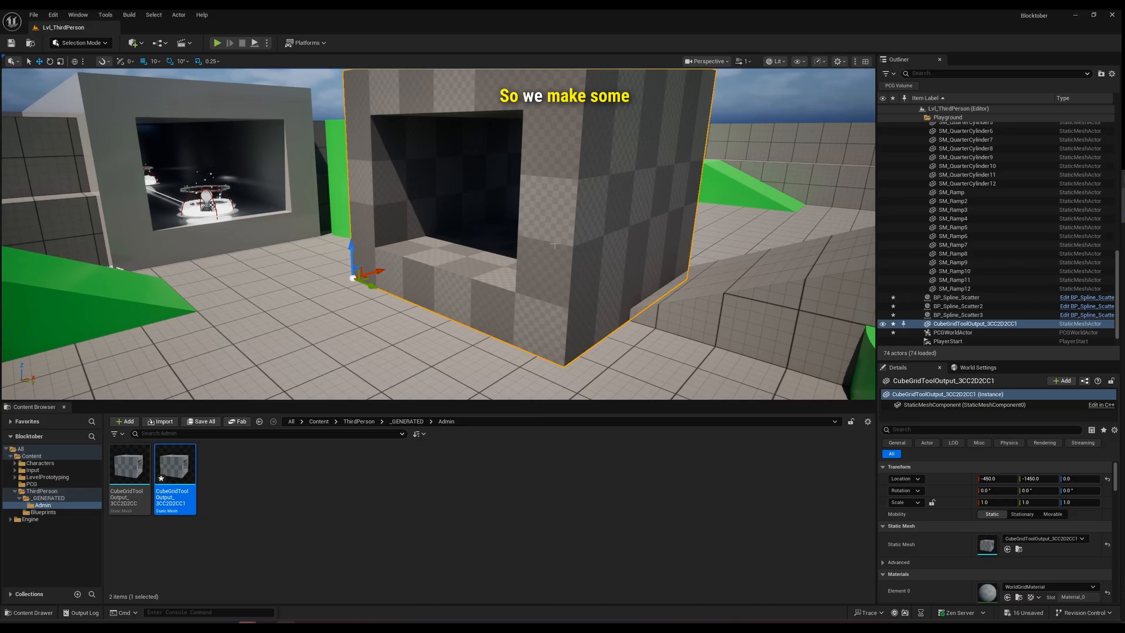
Show the level in Lit Wireframe and compare the edge density of the placed mesh with that of the curved green ramps.
right_drag(431, 297, 446, 266)
key(a)
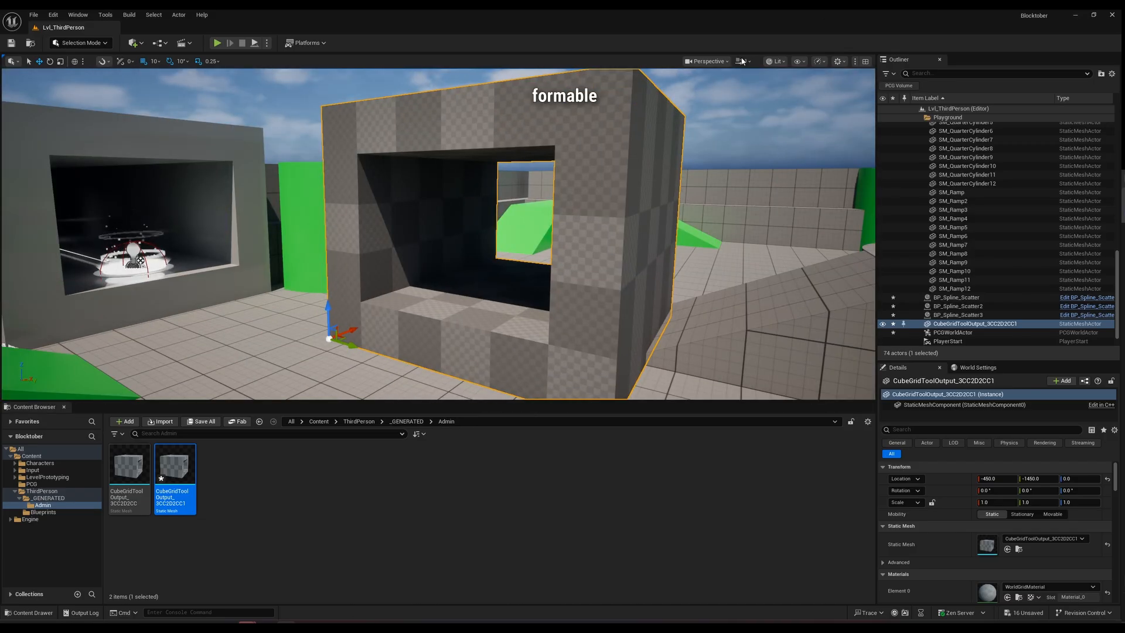
click(781, 62)
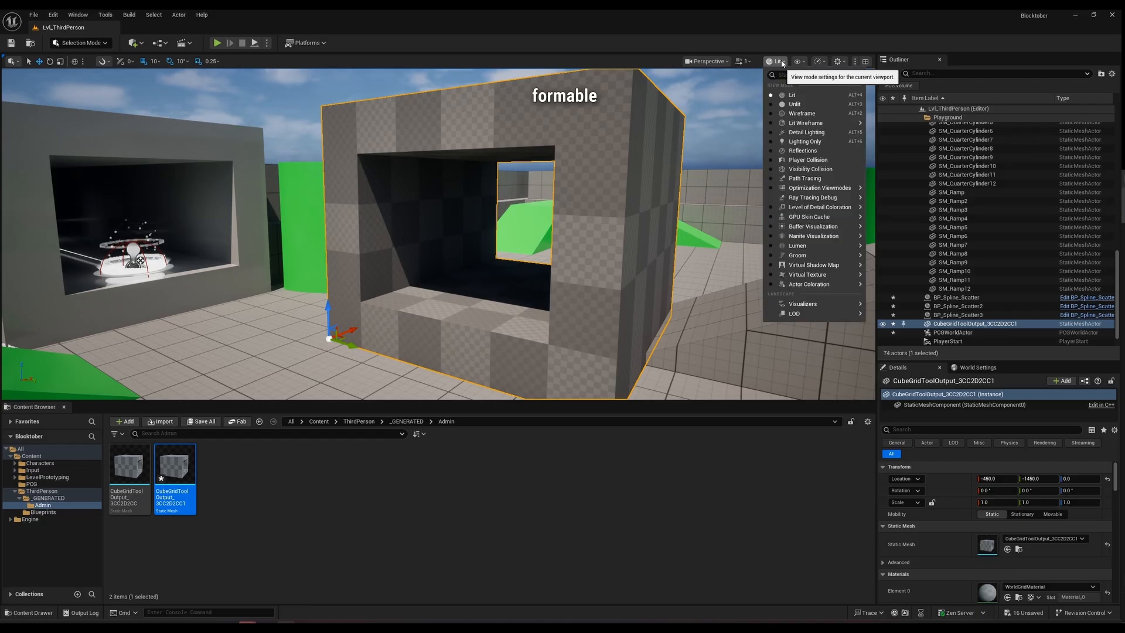
click(806, 123)
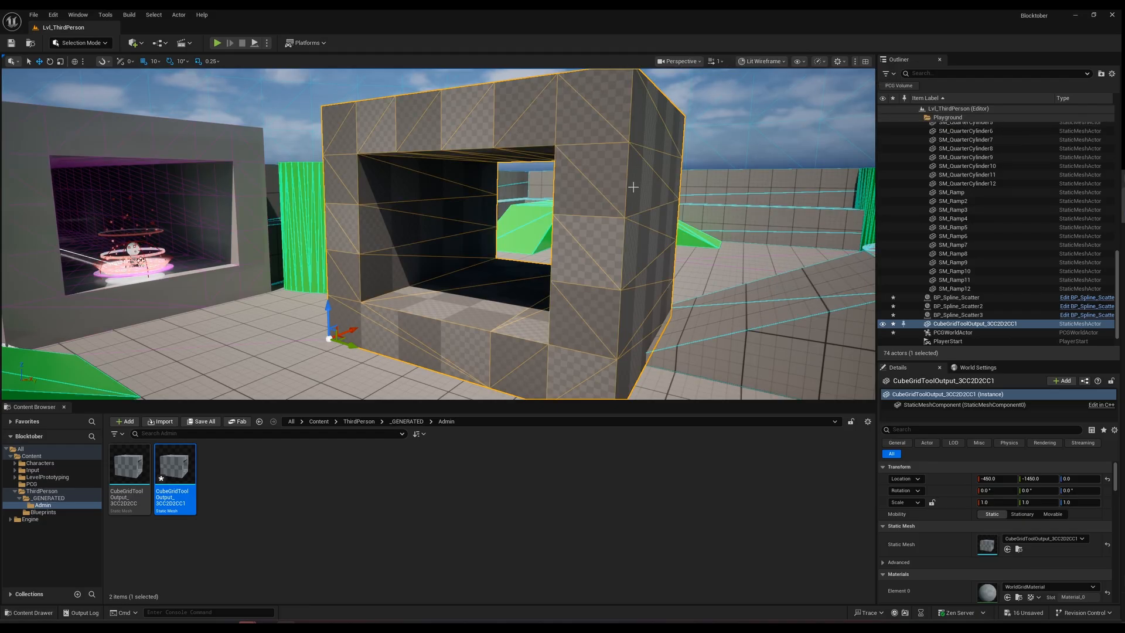
right_drag(633, 186, 586, 256)
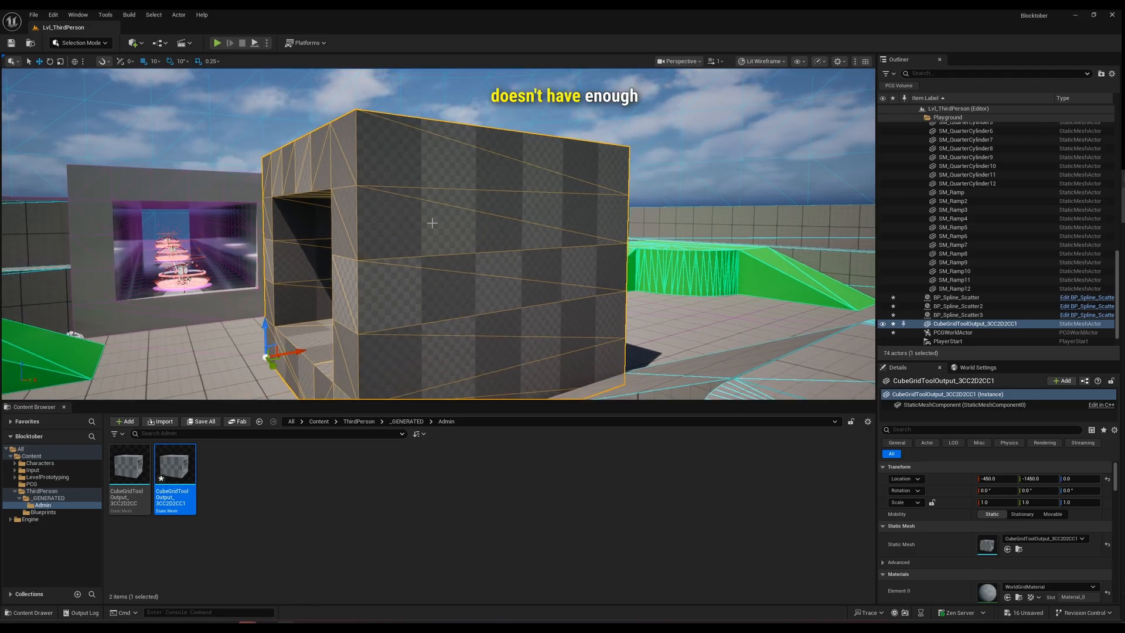
right_drag(433, 223, 340, 218)
right_drag(424, 164, 544, 117)
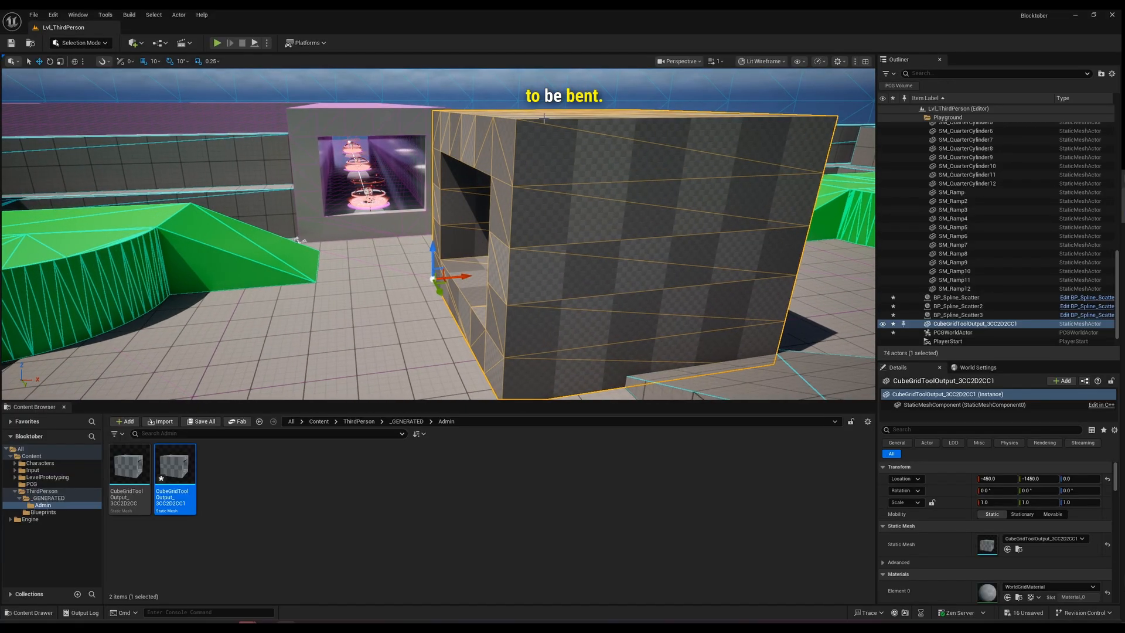
right_drag(301, 284, 222, 309)
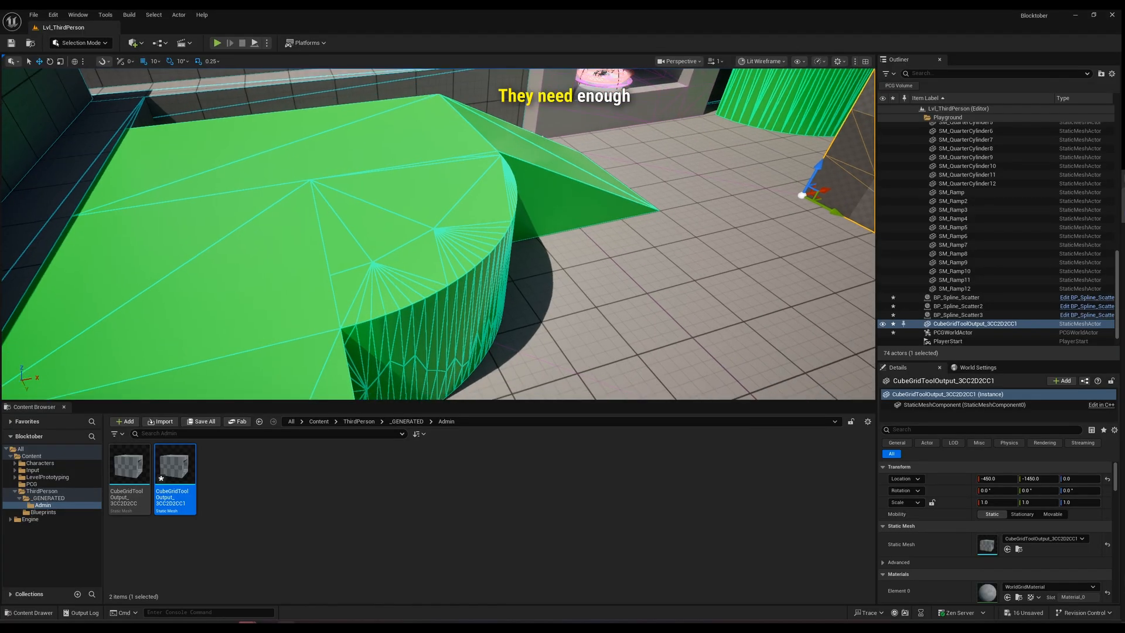
right_drag(429, 318, 411, 317)
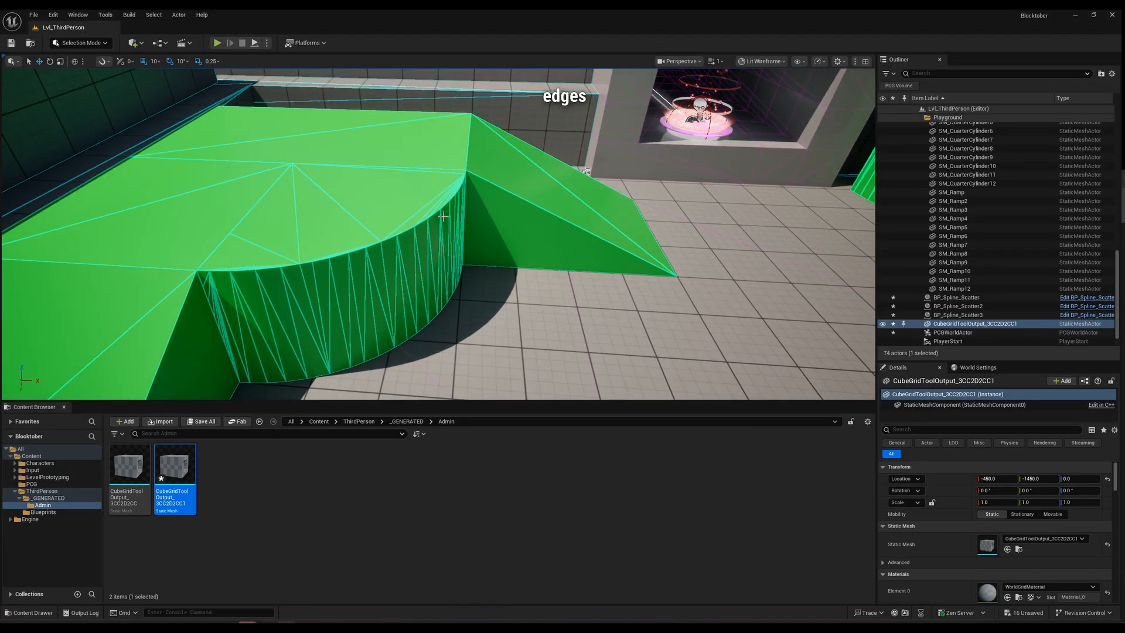
right_drag(466, 283, 510, 281)
Switch to Modeling mode with the CubeGridToolOutput_3CC2D2CC1 asset selected and inspect the repeated segments of the existing tunnel.
click(101, 45)
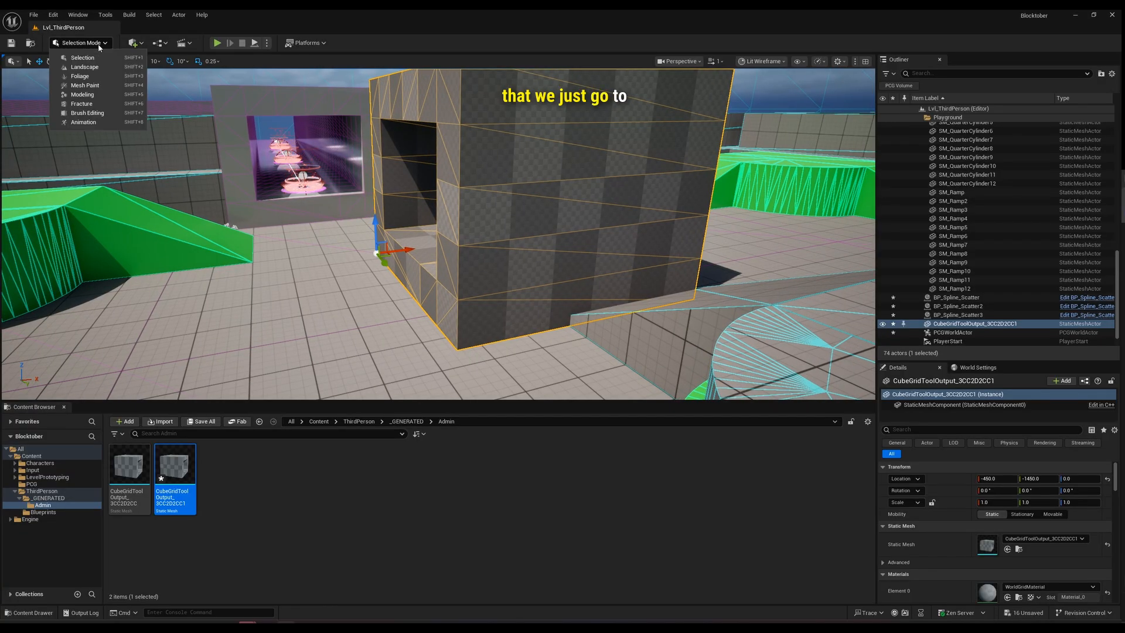
click(85, 94)
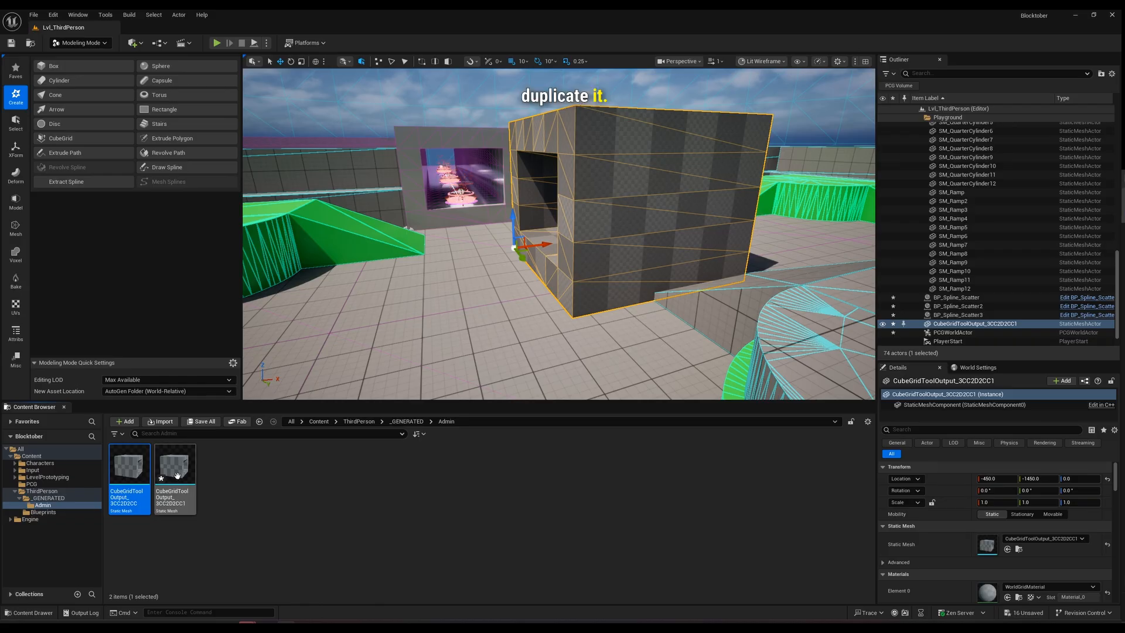
click(178, 475)
right_drag(463, 138, 466, 140)
right_drag(417, 194, 455, 164)
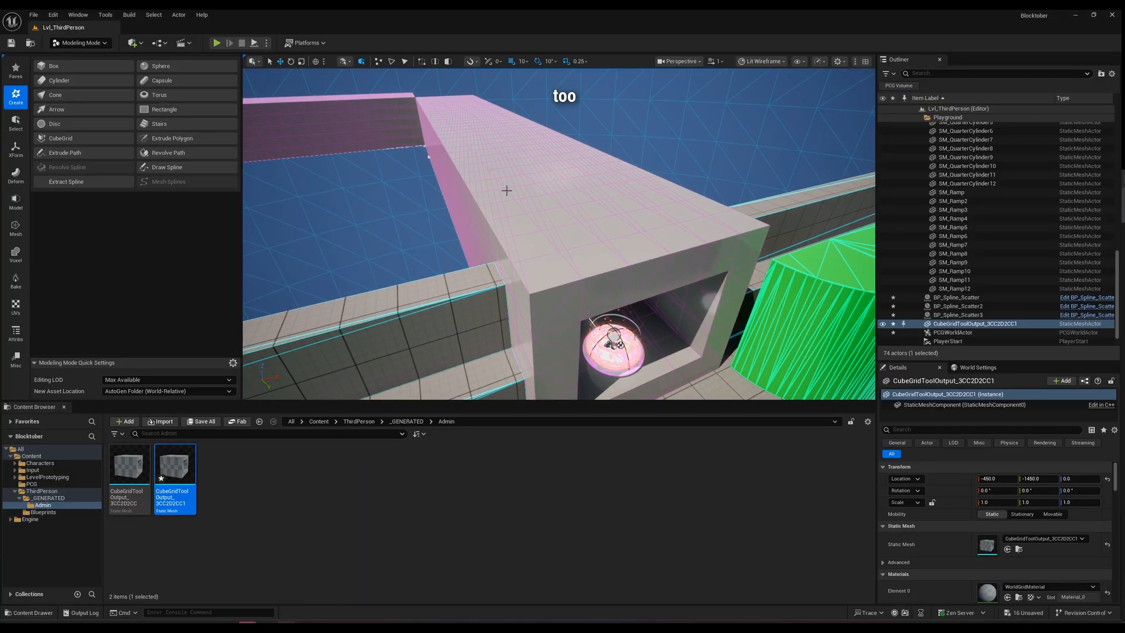
right_drag(583, 252, 642, 273)
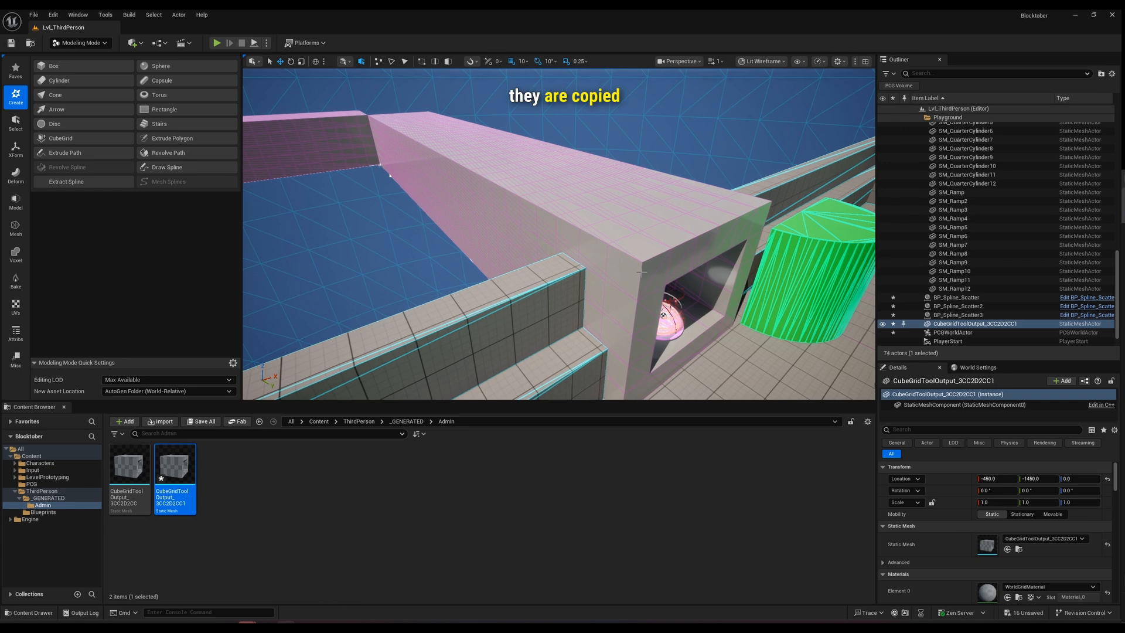
Select the BP_Spline_Scatter tunnel and open the PCG_Scatter_Along_Spline graph, keeping the tunnel visible beside its window.
click(609, 249)
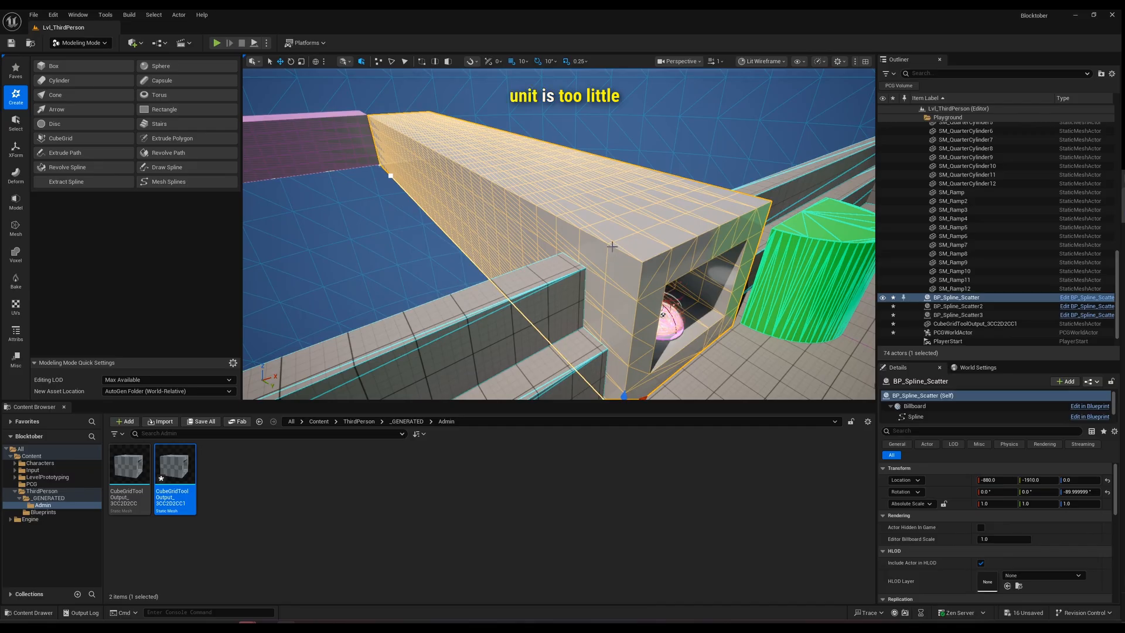
right_drag(612, 247, 506, 244)
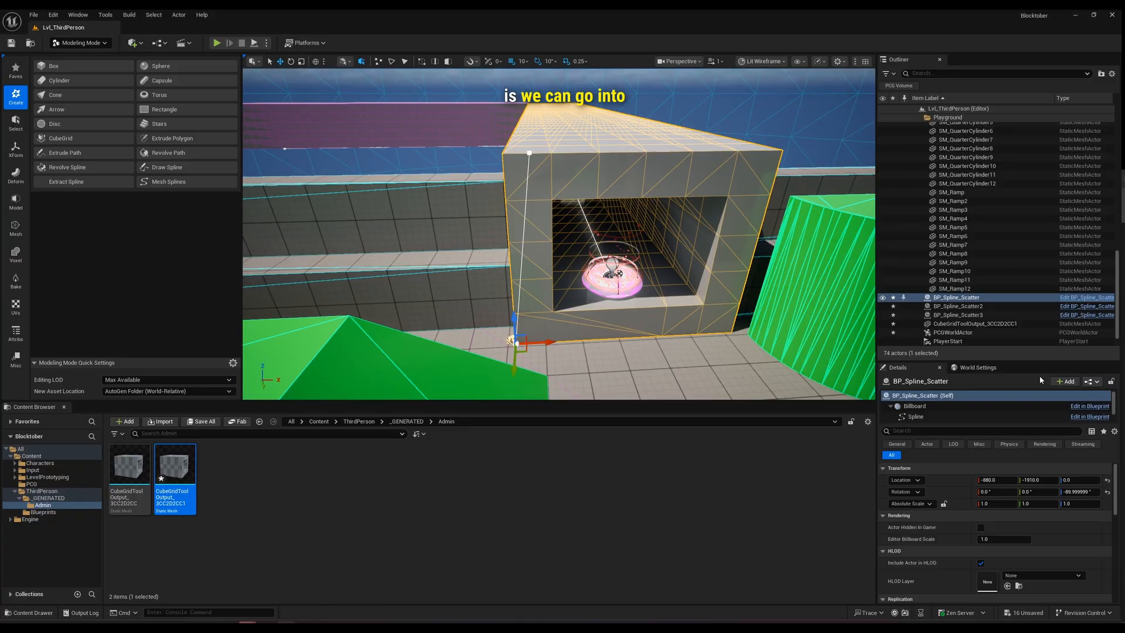
click(31, 484)
double_click(220, 468)
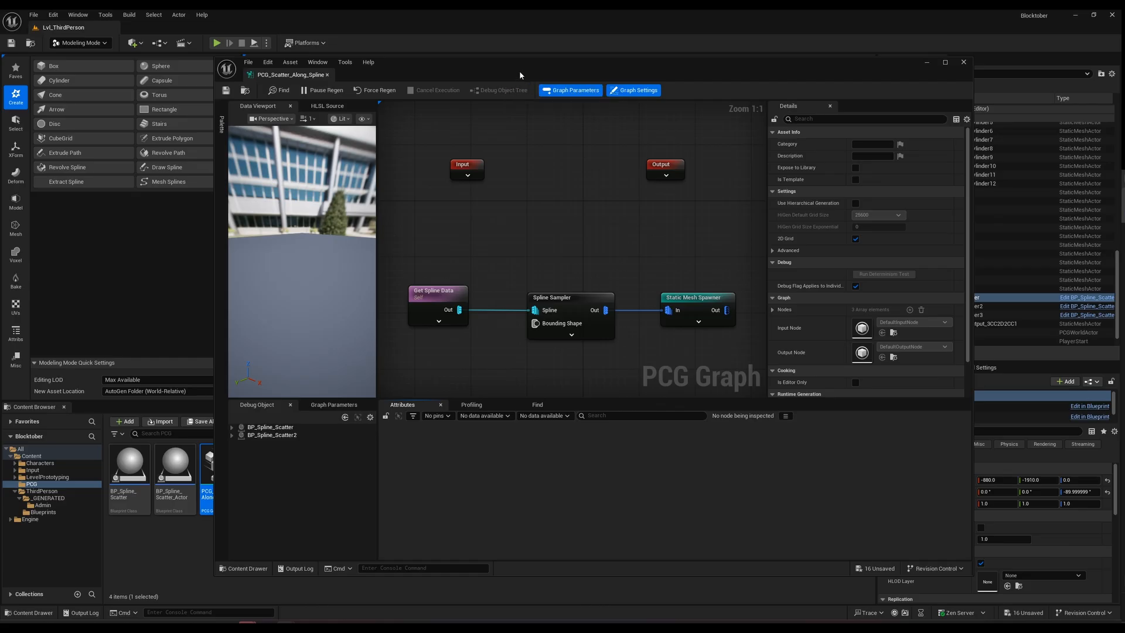
drag(519, 71, 348, 331)
Set the Distance Increment of the Spline Sampler node to 500.
right_drag(651, 250, 650, 305)
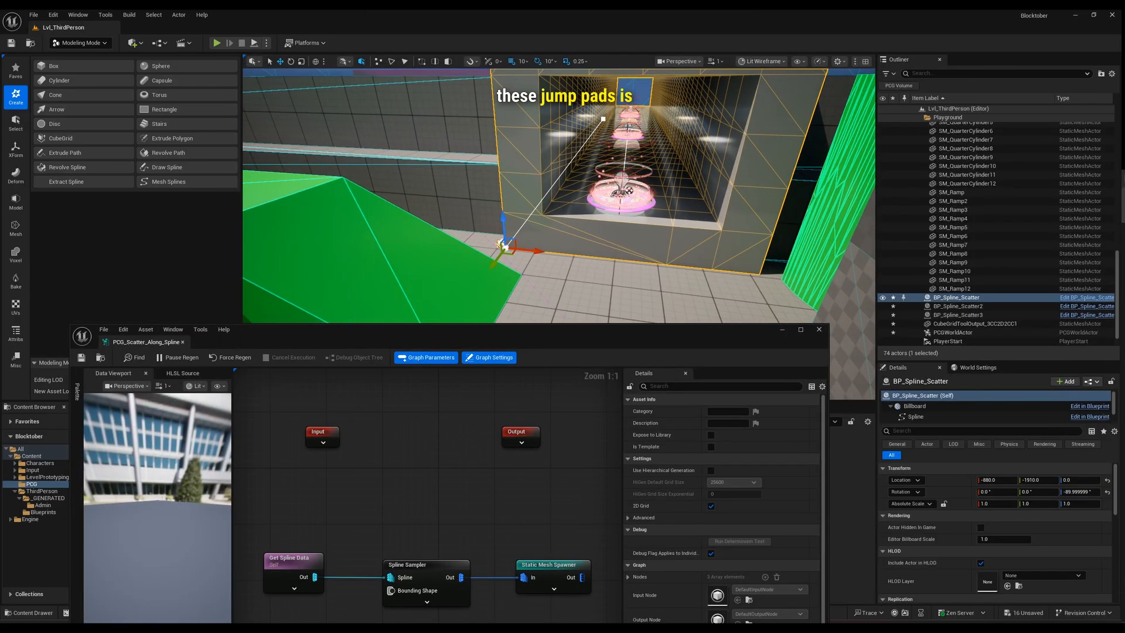
right_drag(627, 146, 662, 161)
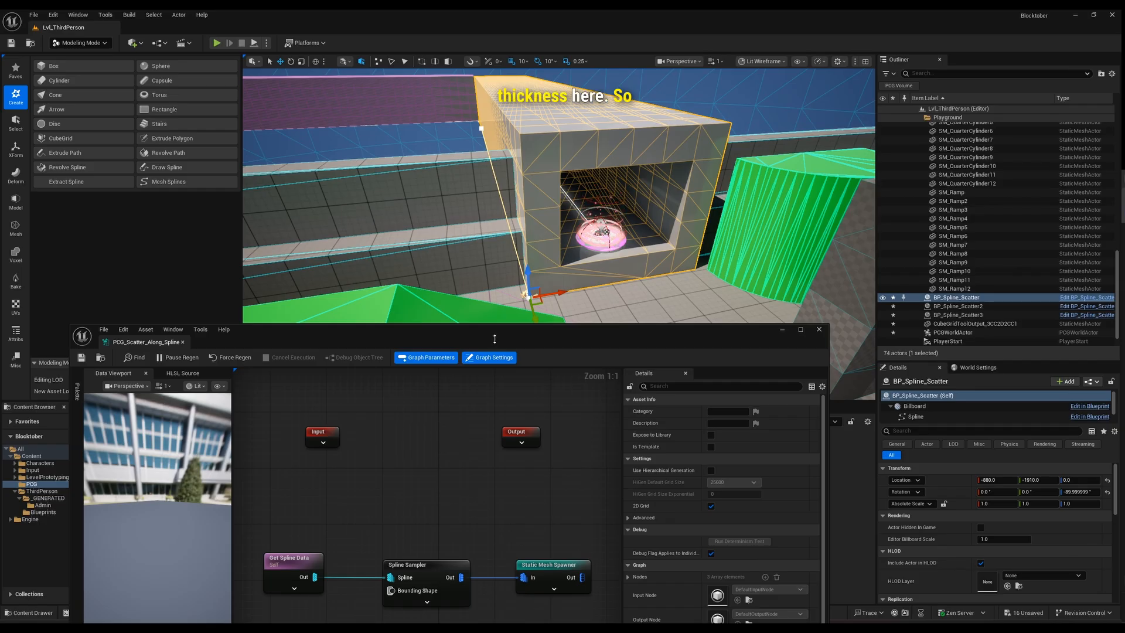
click(423, 568)
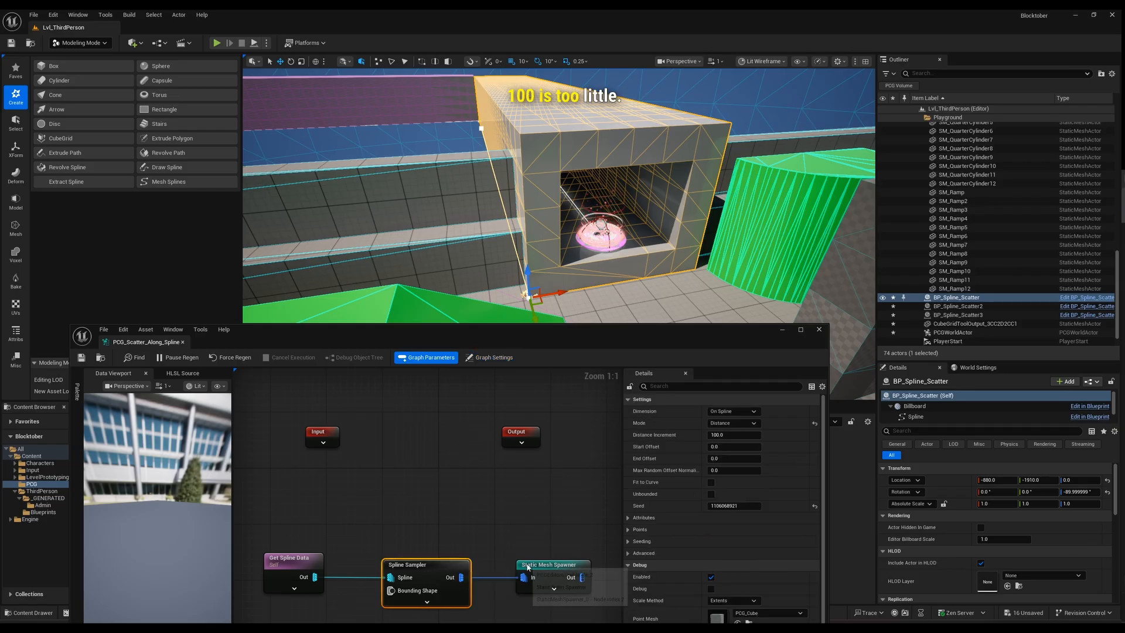
click(745, 435)
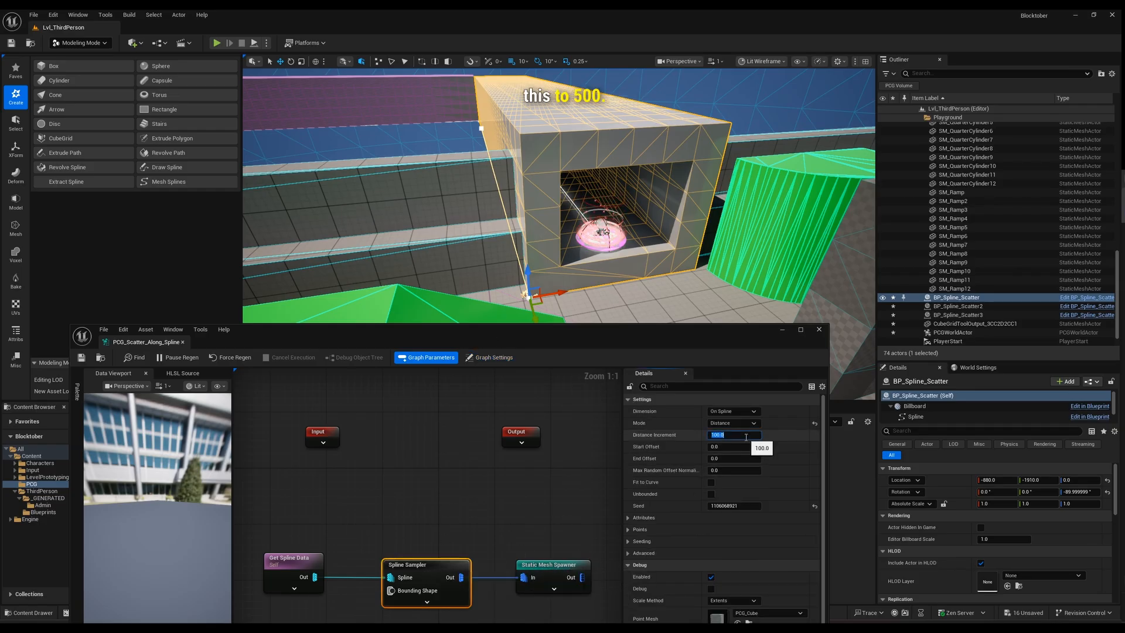
text(500)
key(Return)
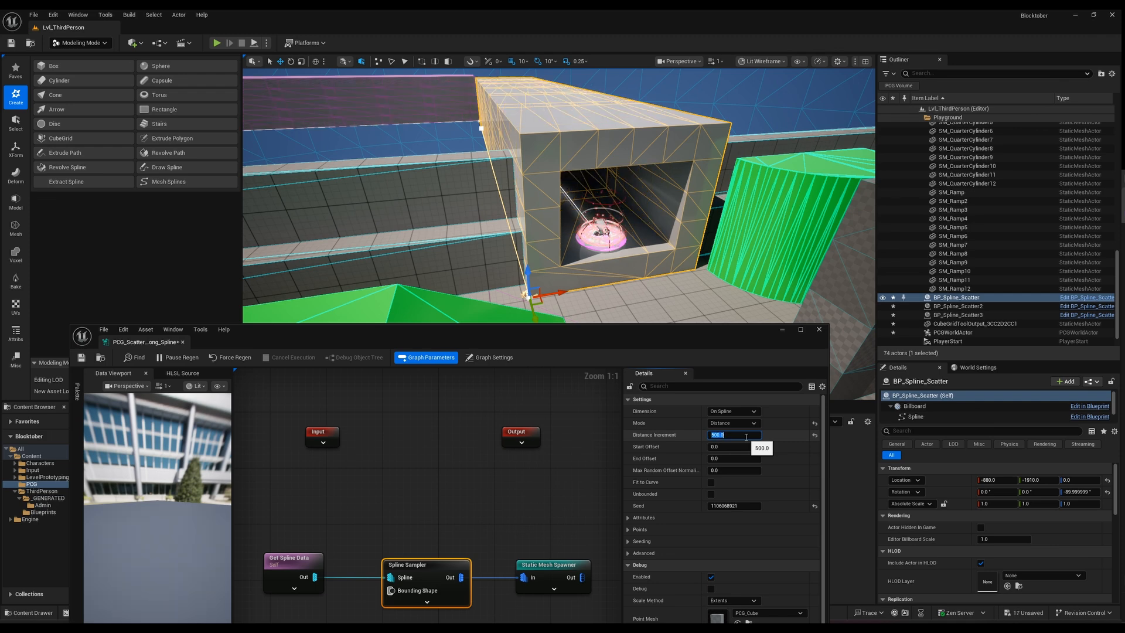
Set the Spline Sampler's Distance Increment to 600 and check the spacing of the tunnel segments in the level.
right_drag(684, 274, 656, 223)
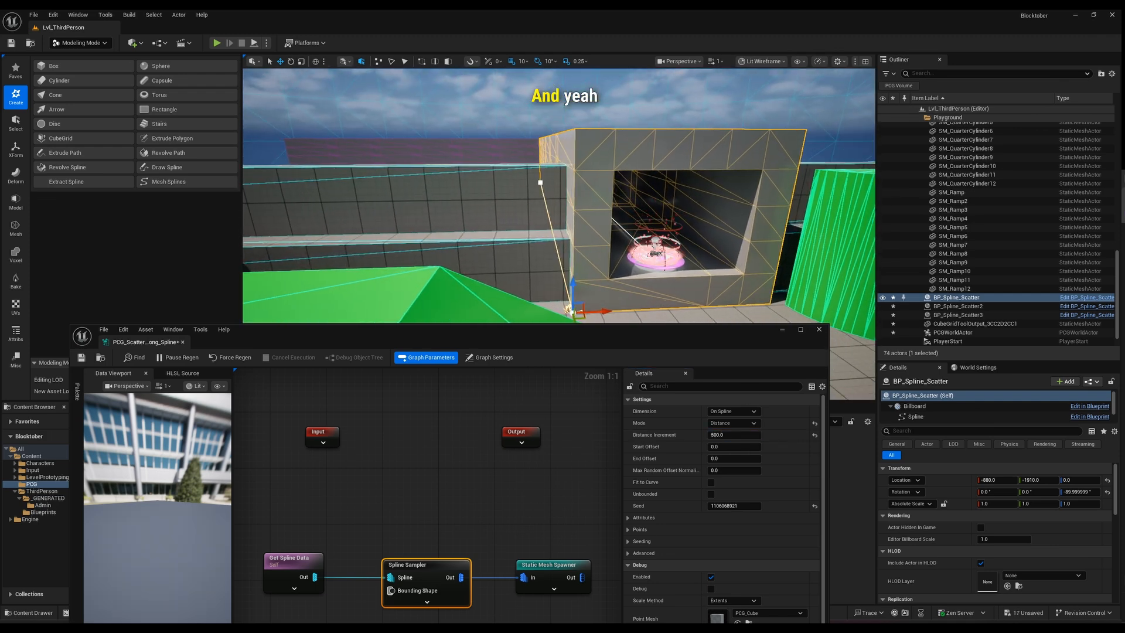
click(742, 435)
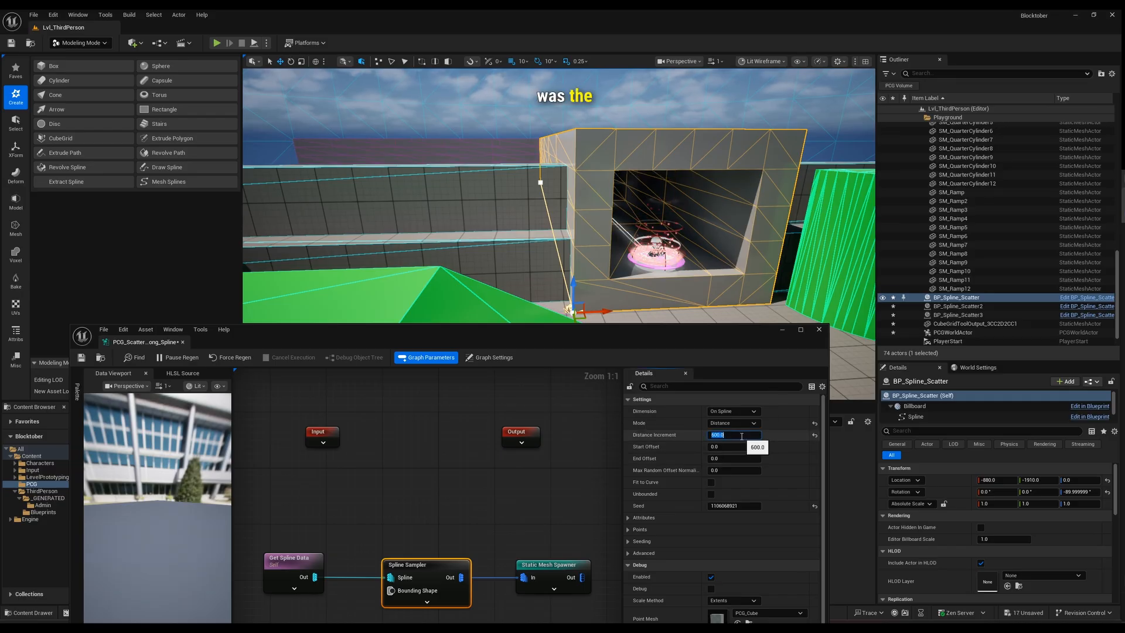
right_drag(687, 301, 602, 239)
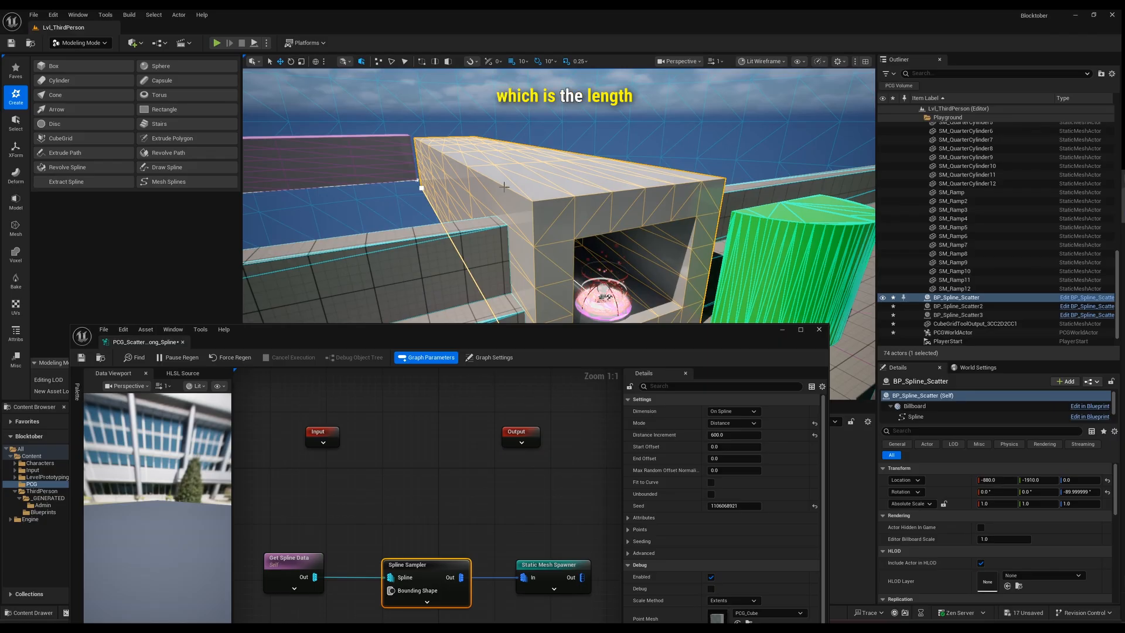
mouse_move(499, 190)
right_down()
mouse_move(486, 186)
mouse_move(499, 189)
right_up()
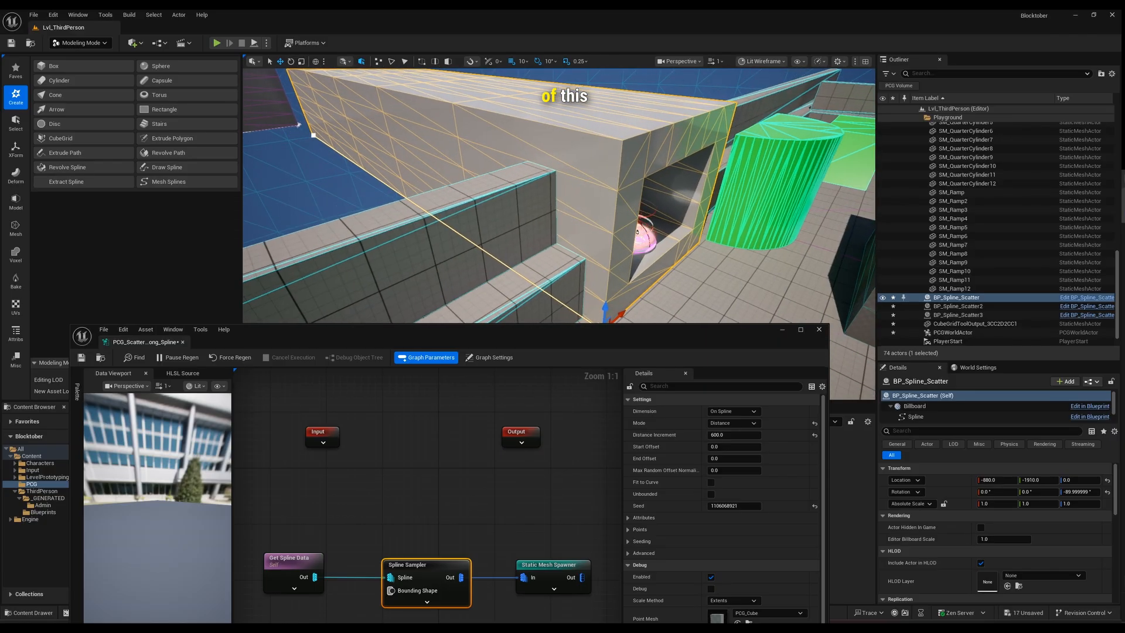
Close the PCG_Scatter_Along_Spline graph and select the placed CubeGridToolOutput_3CC2D2CC1 mesh in the level.
drag(634, 335, 628, 120)
click(814, 114)
mouse_move(603, 176)
right_down()
mouse_move(592, 170)
mouse_move(611, 179)
right_up()
click(601, 166)
Try inserting an edge loop across the placed mesh, and cancel the edit.
click(16, 122)
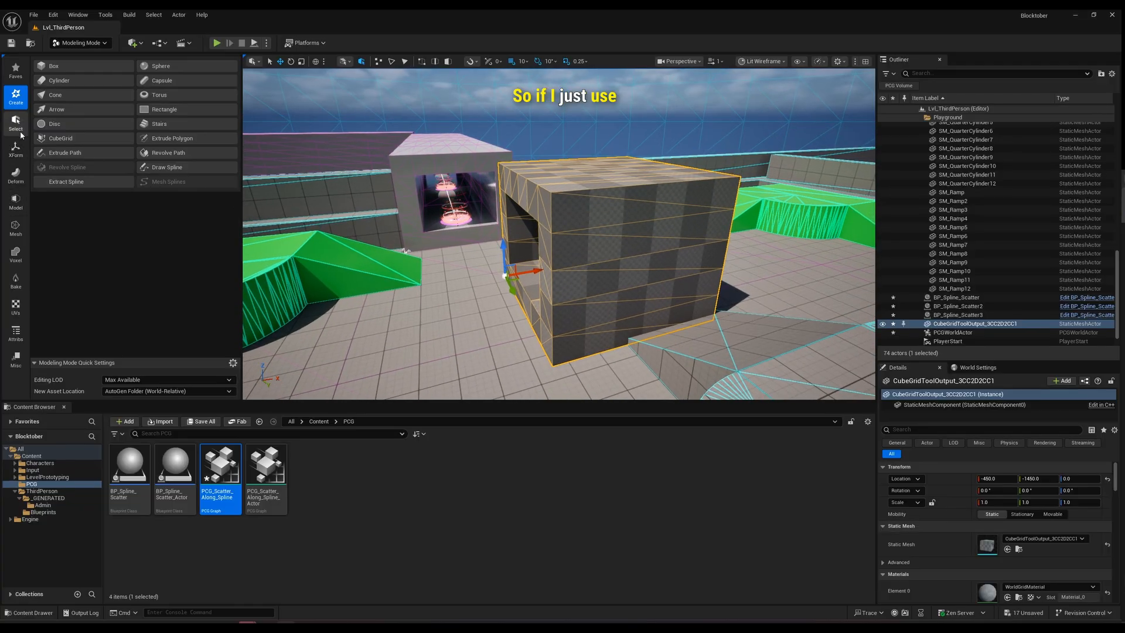
click(165, 124)
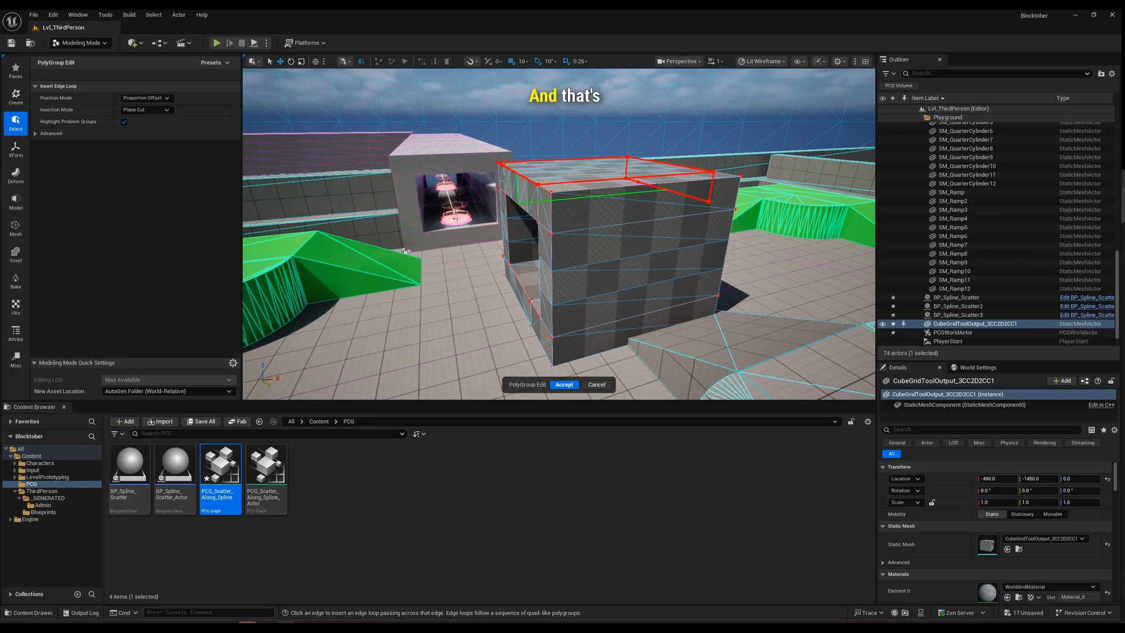
click(13, 179)
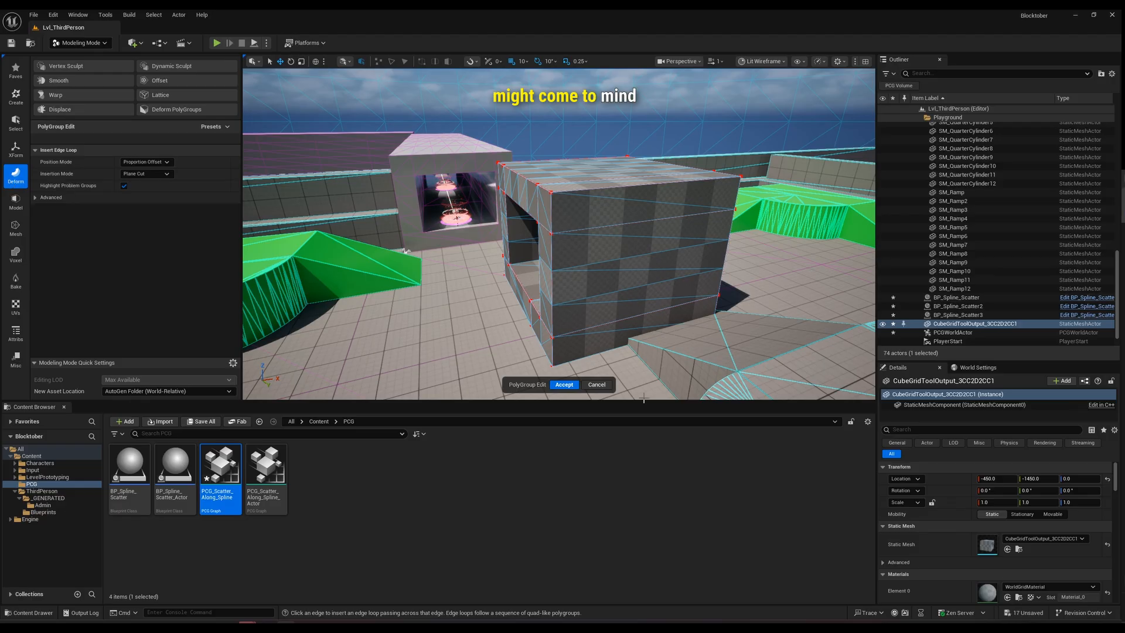
click(597, 384)
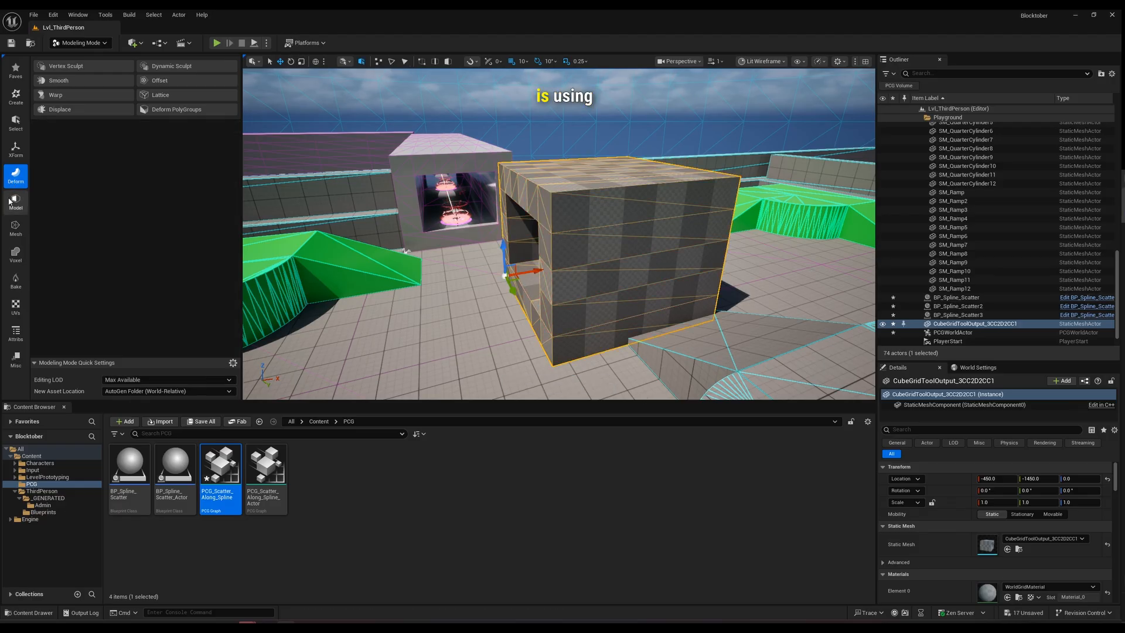
Try Subdivide on the placed mesh with the Loop scheme at subdivision level 3, and cancel it.
click(11, 202)
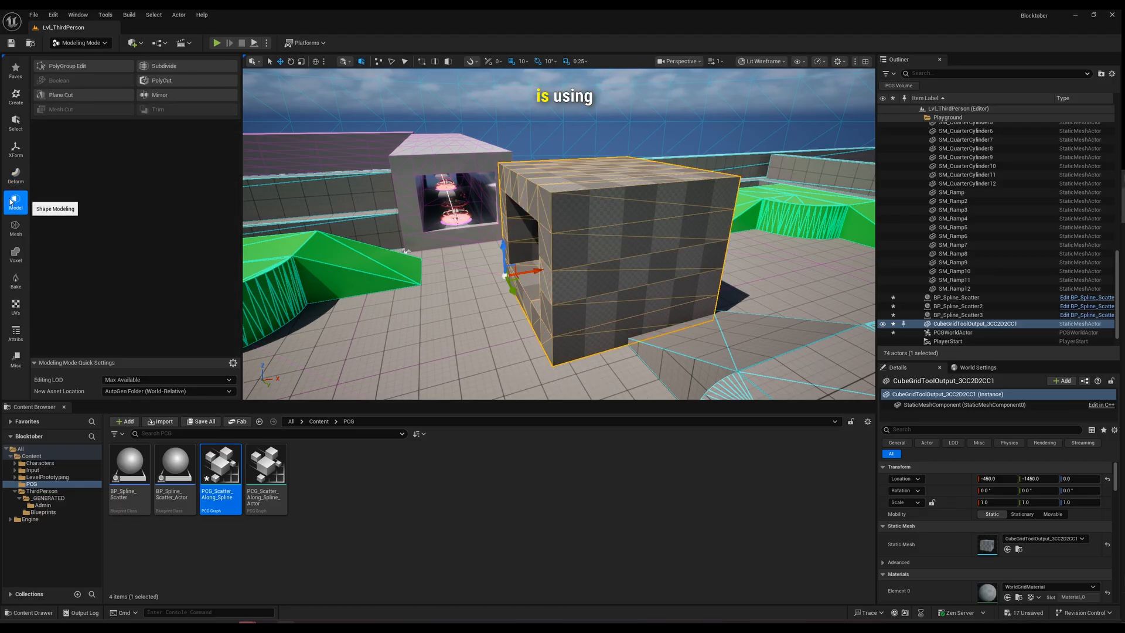
click(164, 65)
right_drag(625, 250, 541, 139)
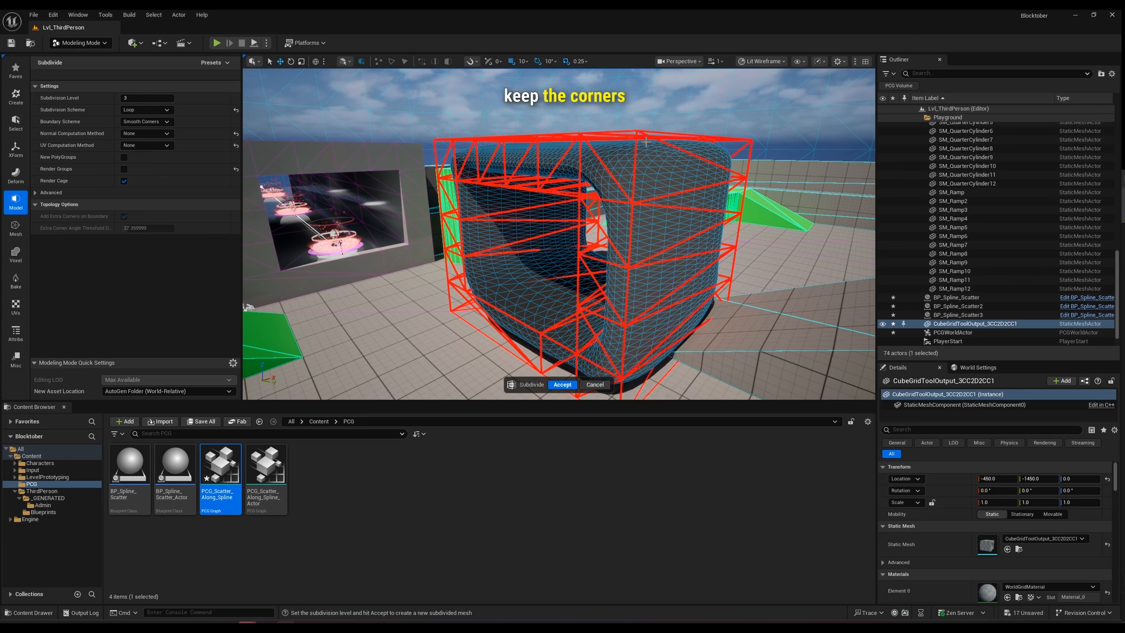
click(595, 385)
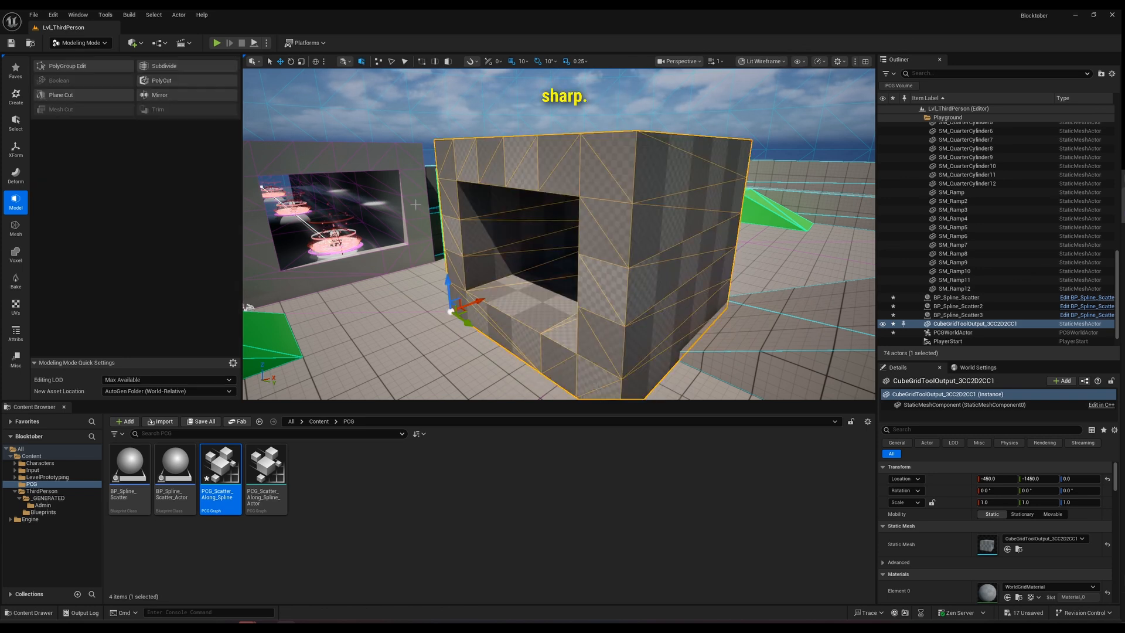
Remesh the placed CubeGridToolOutput_3CC2D2CC1 mesh with a target triangle count of 461 and accept the result.
click(16, 227)
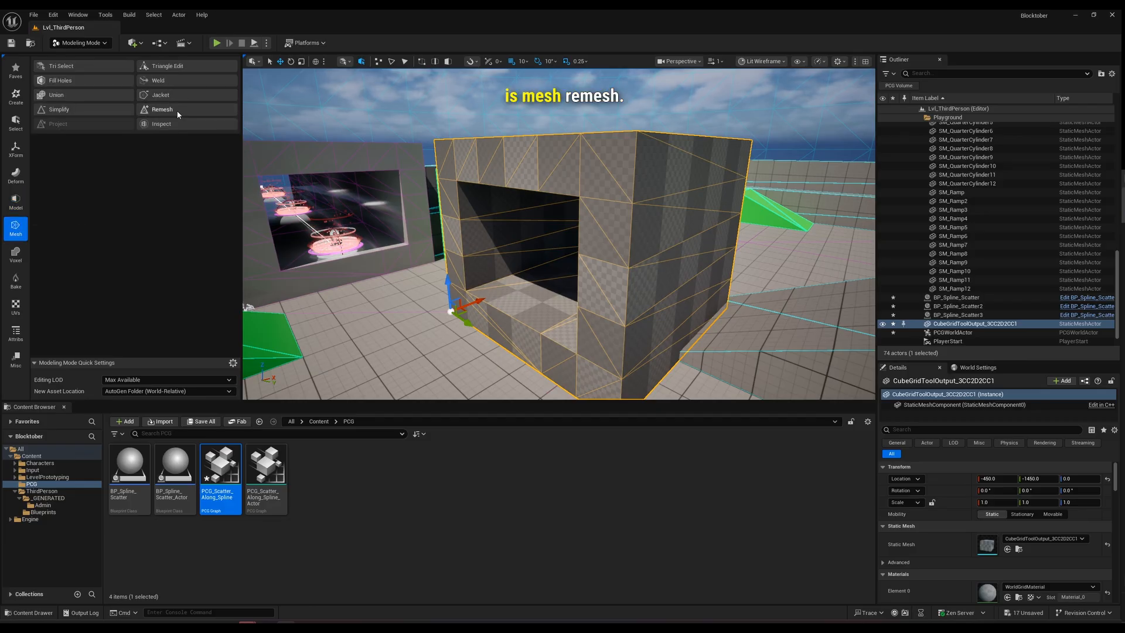
click(162, 109)
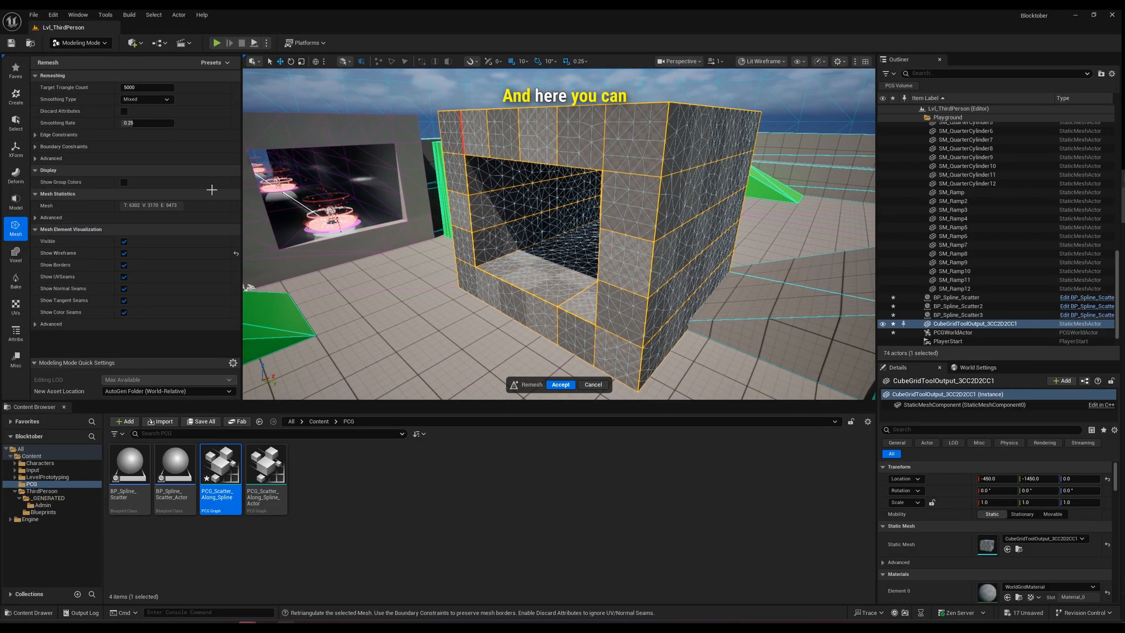
drag(147, 88, 103, 87)
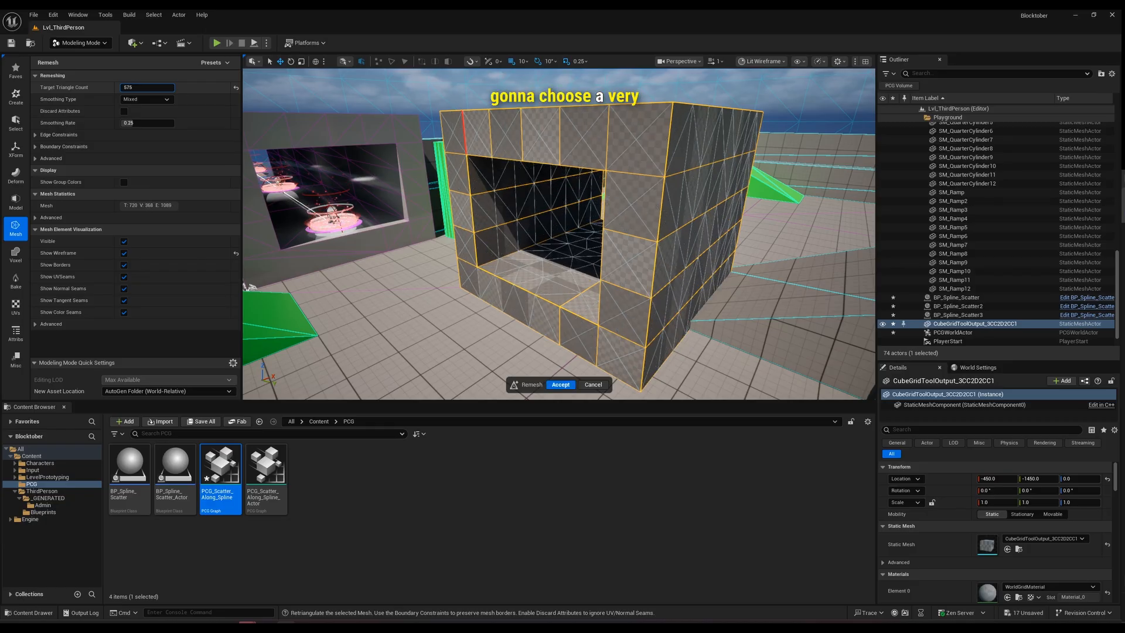
alt+drag(628, 215, 470, 213)
click(147, 87)
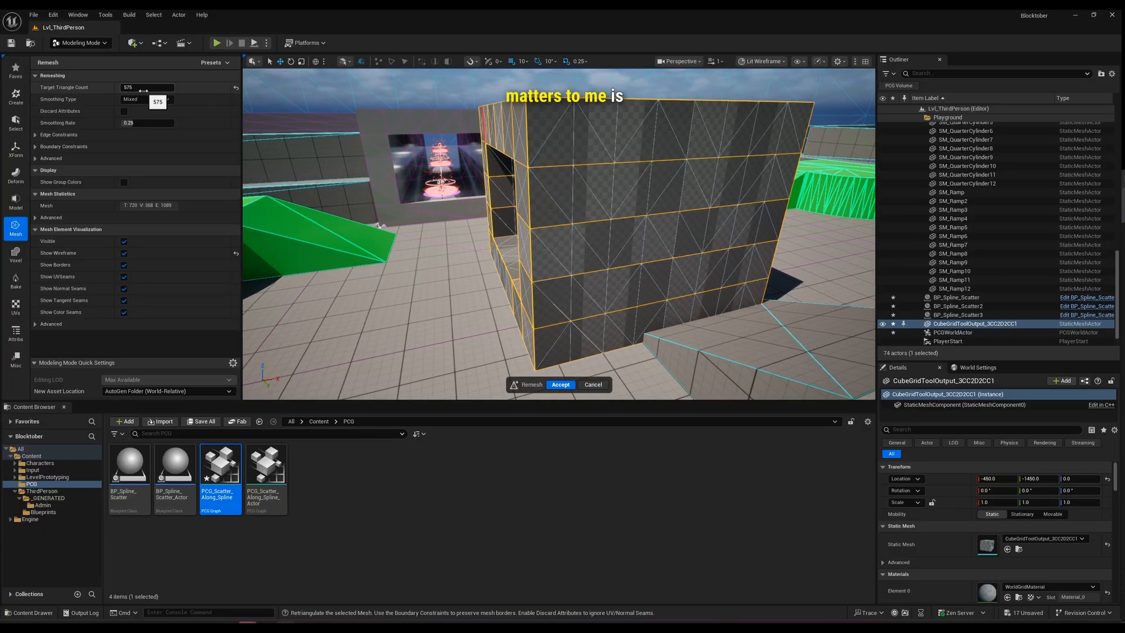
text(407)
key(Return)
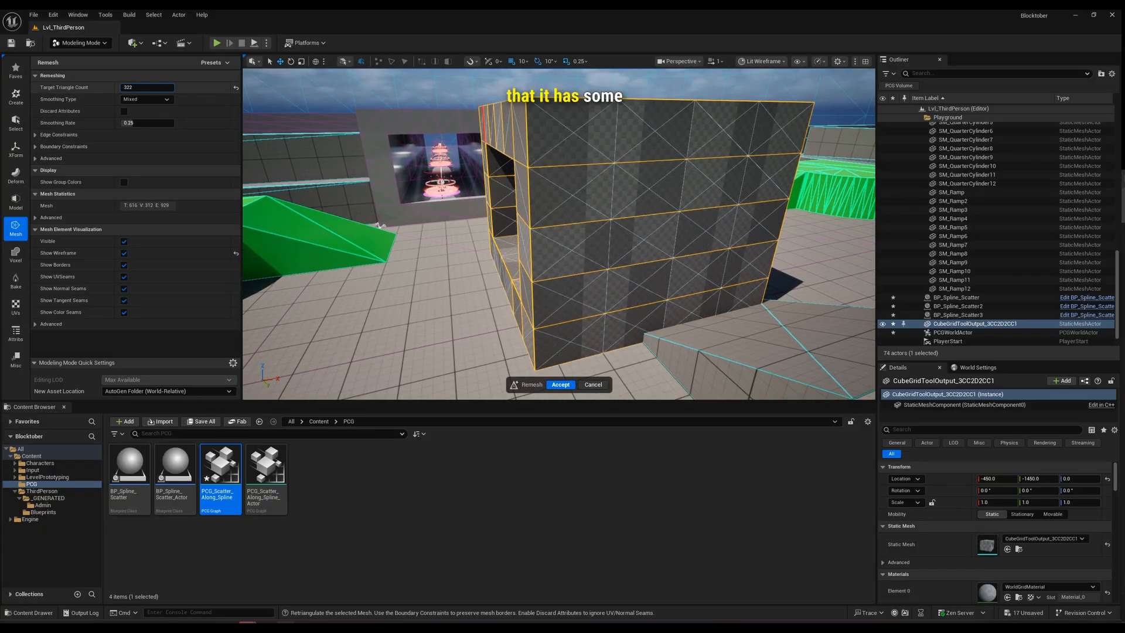
drag(146, 87, 162, 88)
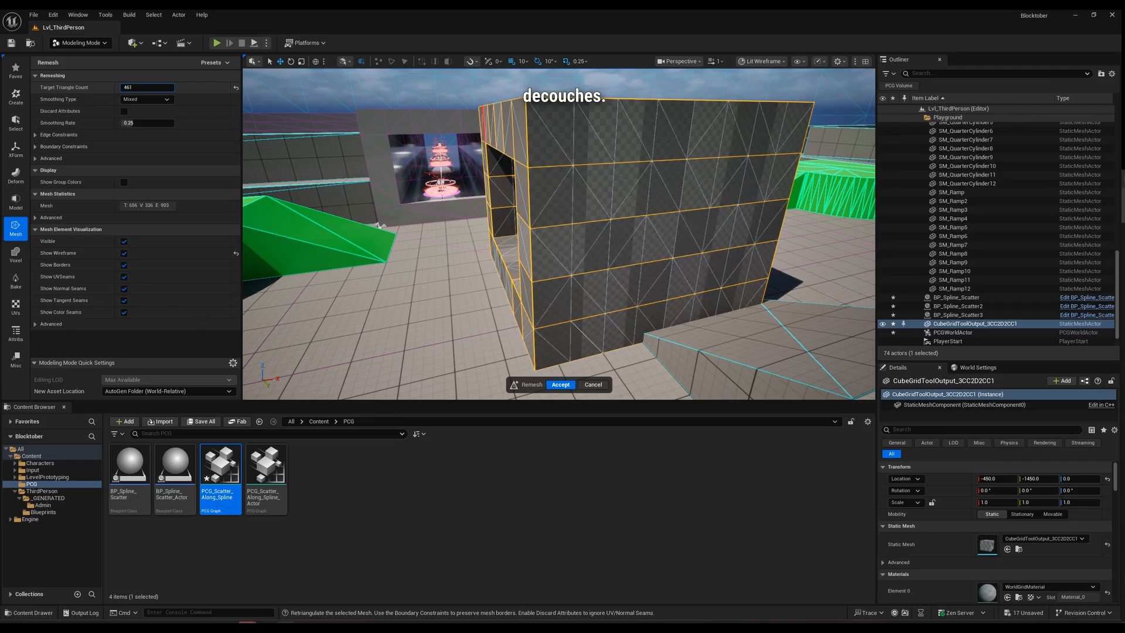
right_drag(625, 197, 659, 197)
right_drag(572, 343, 668, 343)
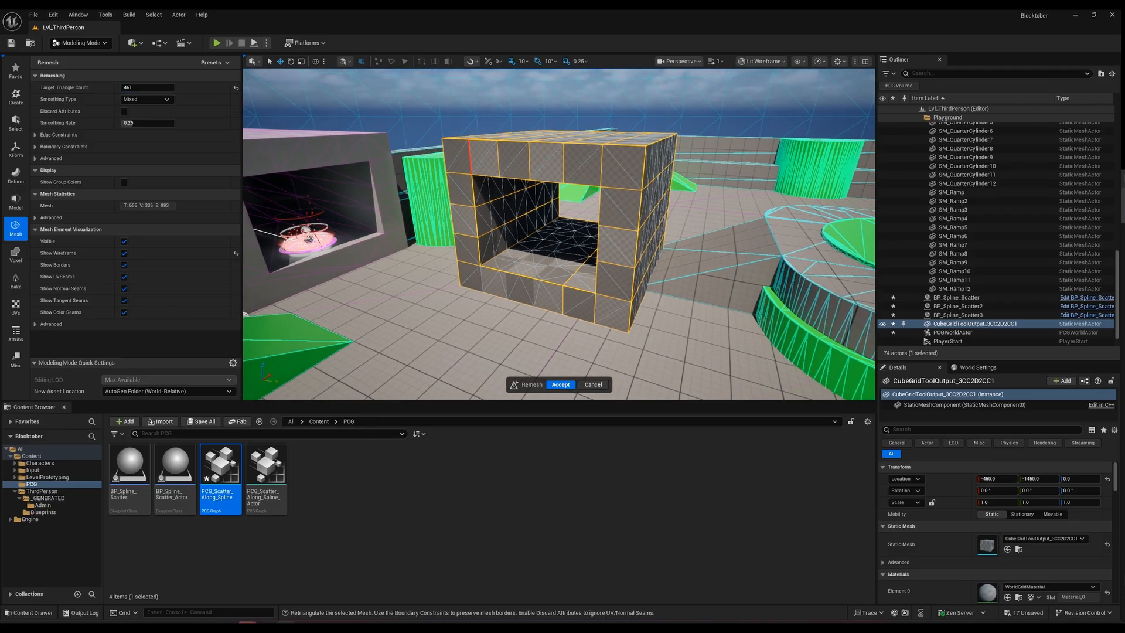
click(561, 385)
Delete the placed mesh from the level and check the remeshed CubeGridToolOutput_3CC2D2CC1 asset in the Admin folder.
right_drag(457, 284, 621, 200)
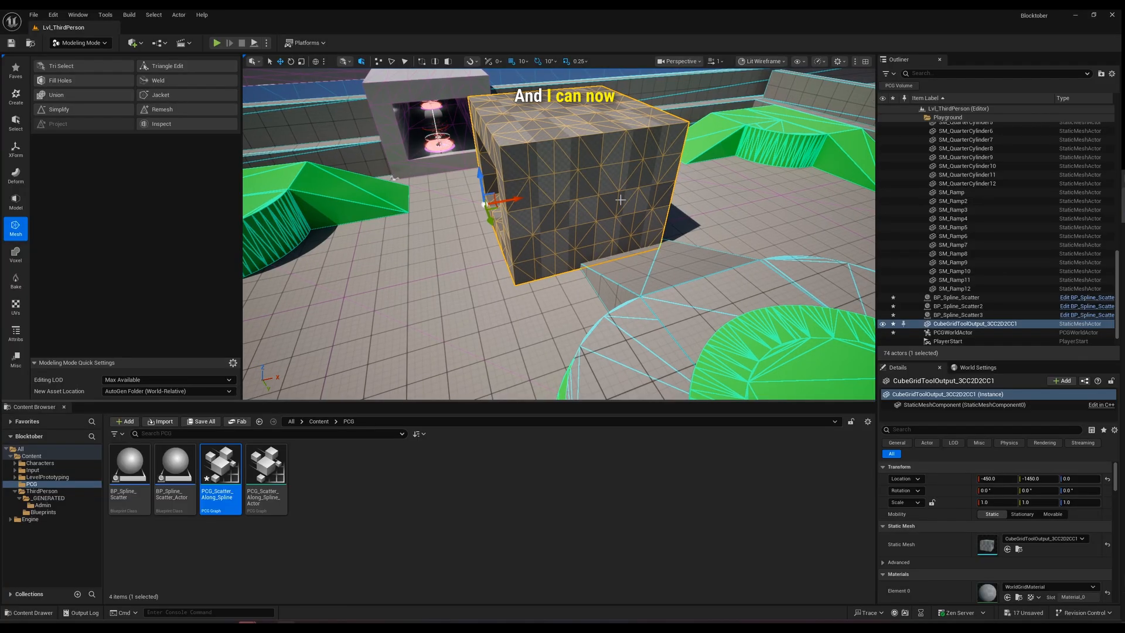
key(Delete)
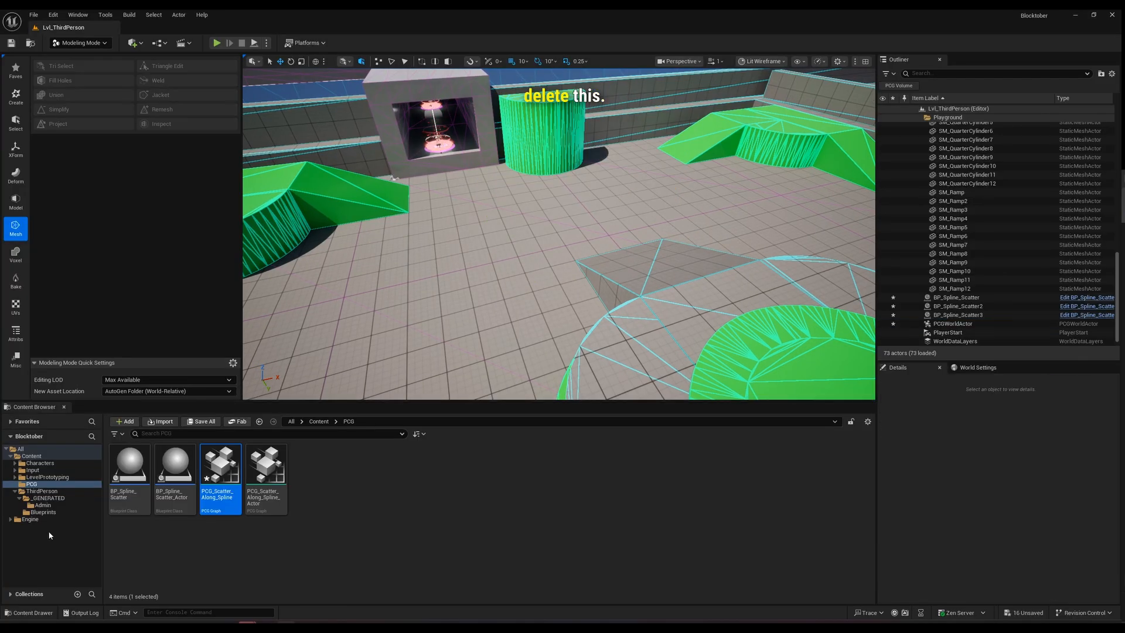
click(43, 505)
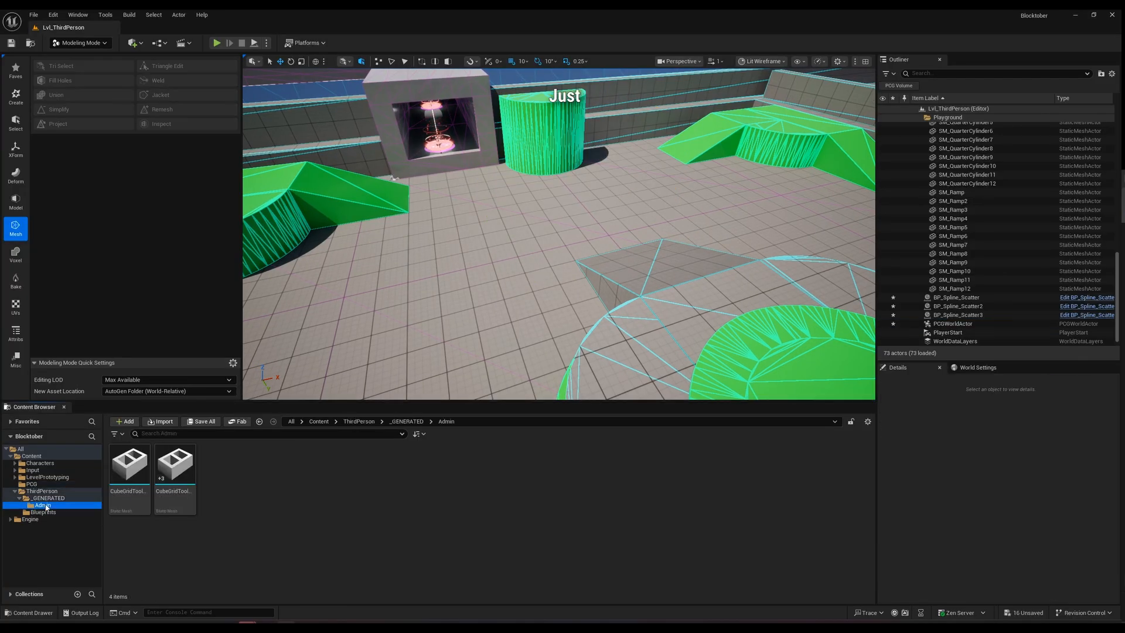
click(179, 476)
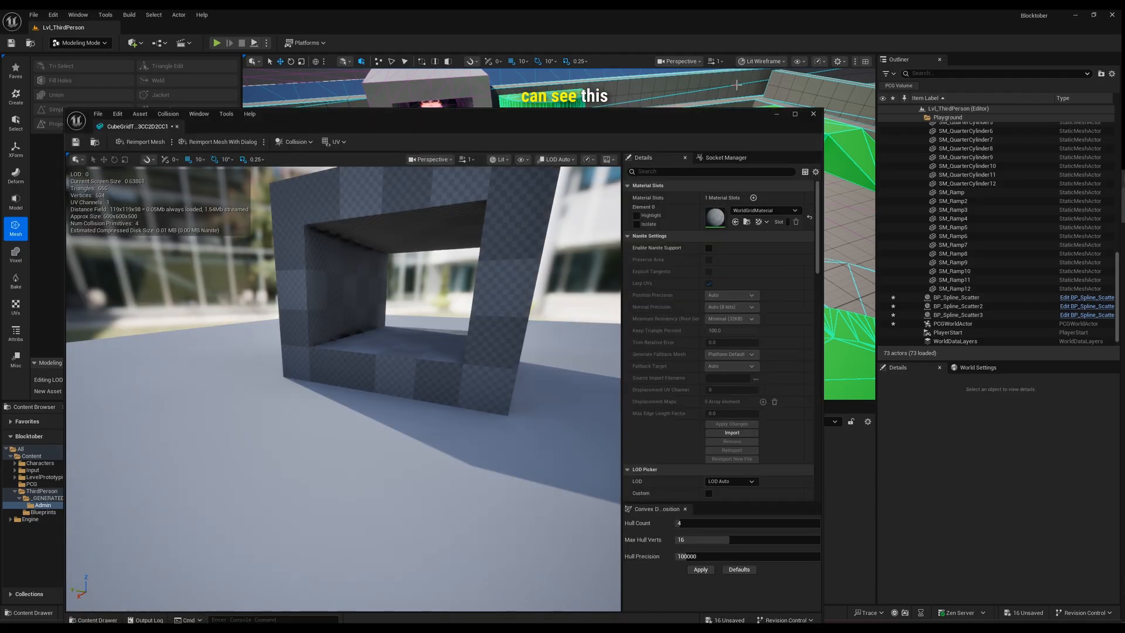
click(814, 113)
drag(175, 469, 447, 224)
key(Delete)
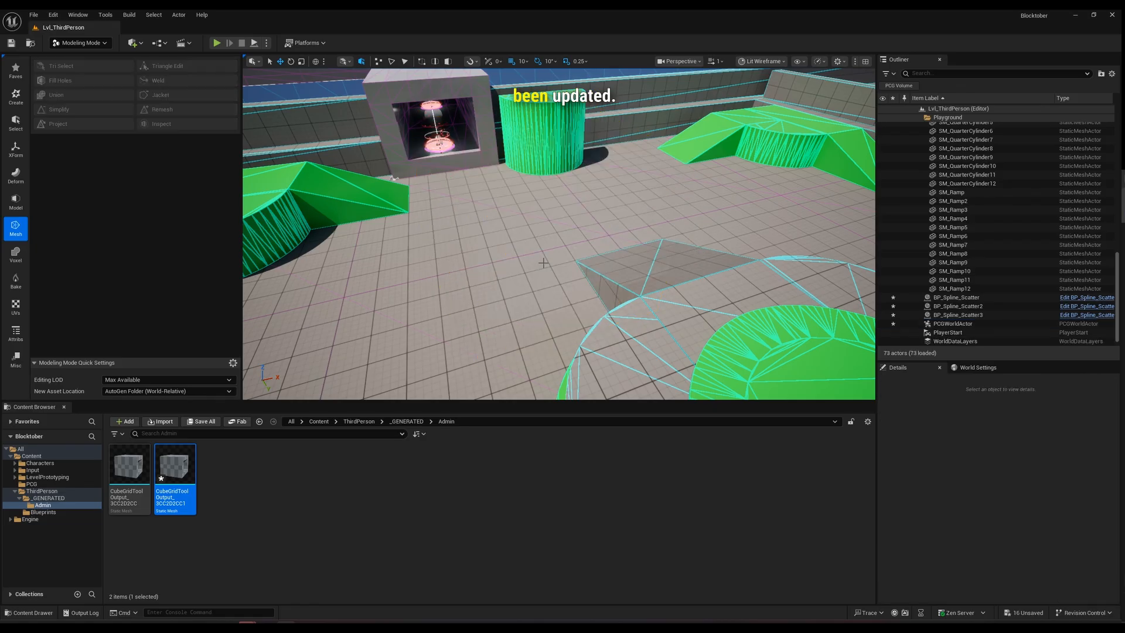
Switch the editor from Modeling to Selection mode.
click(86, 43)
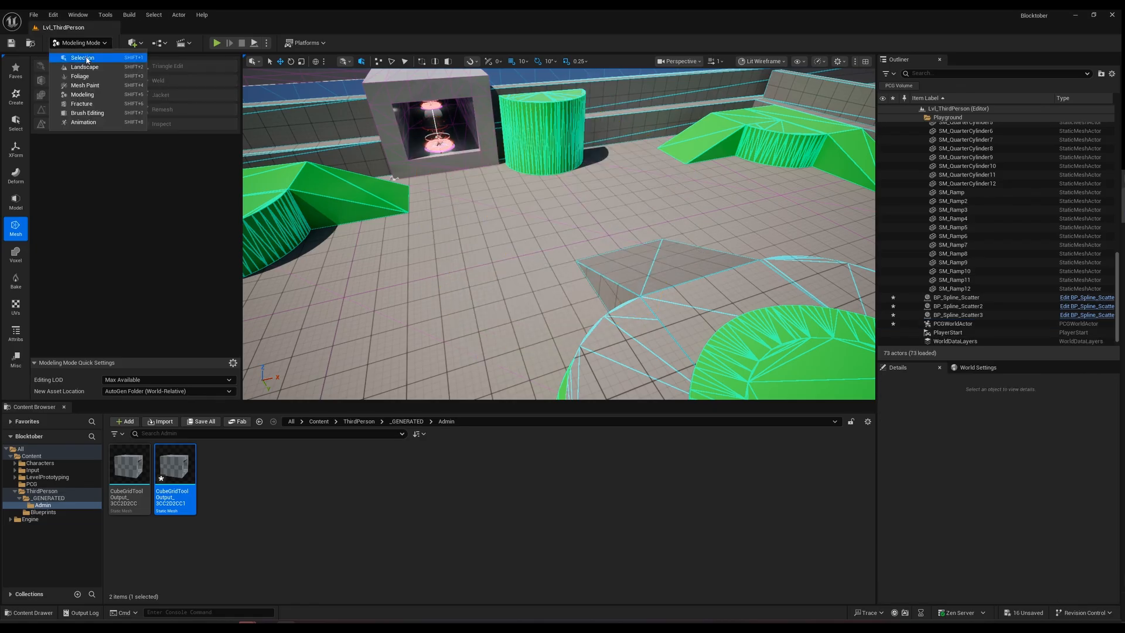
click(82, 58)
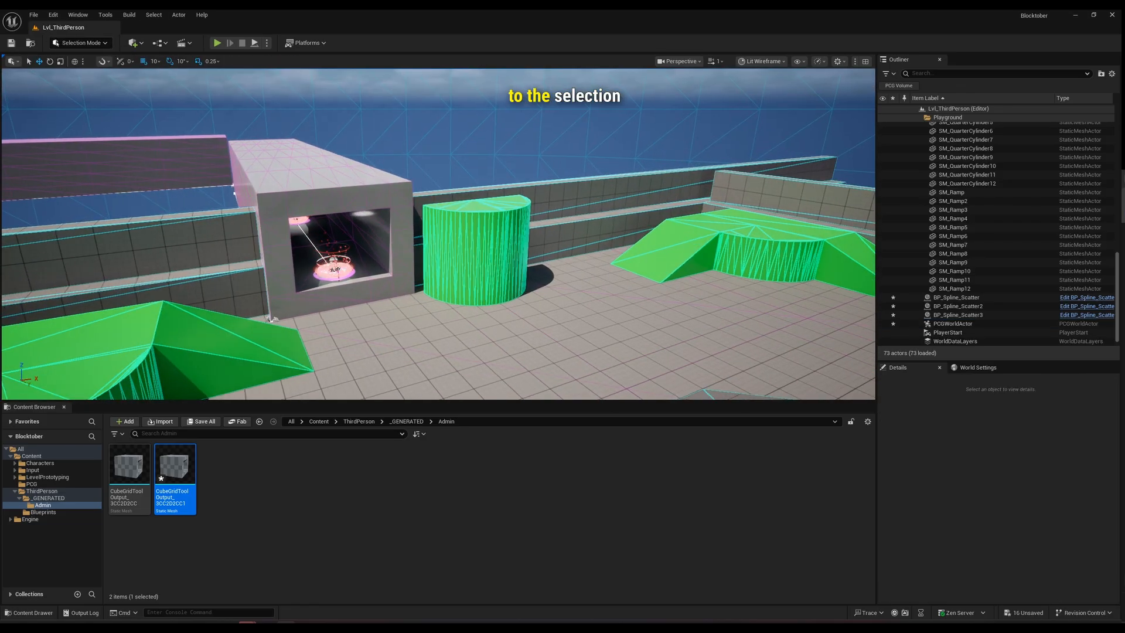
right_drag(438, 234, 301, 322)
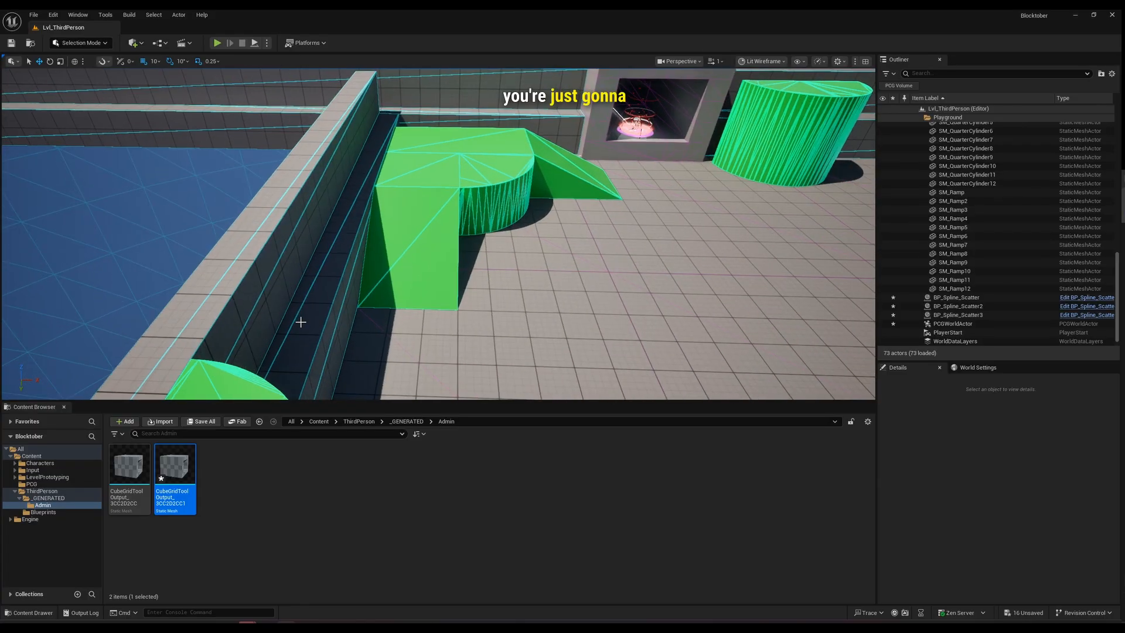
Duplicate the BP_Spline_Scatter blueprint in the PCG folder and name the copy BP_SplineCurve_Scatter.
click(32, 484)
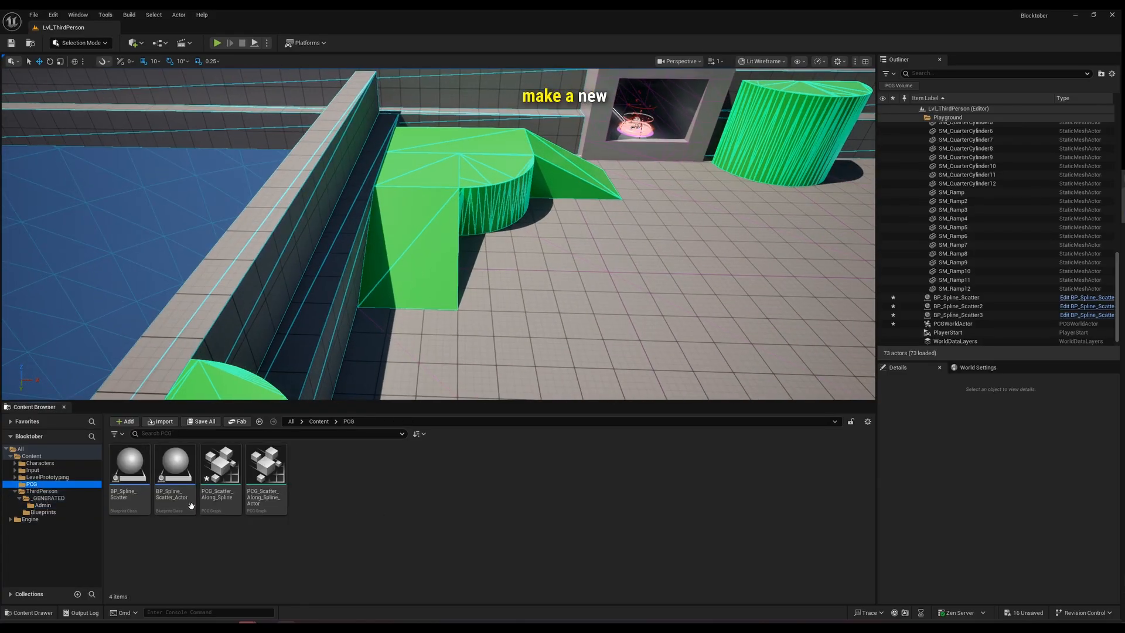
click(175, 497)
click(129, 475)
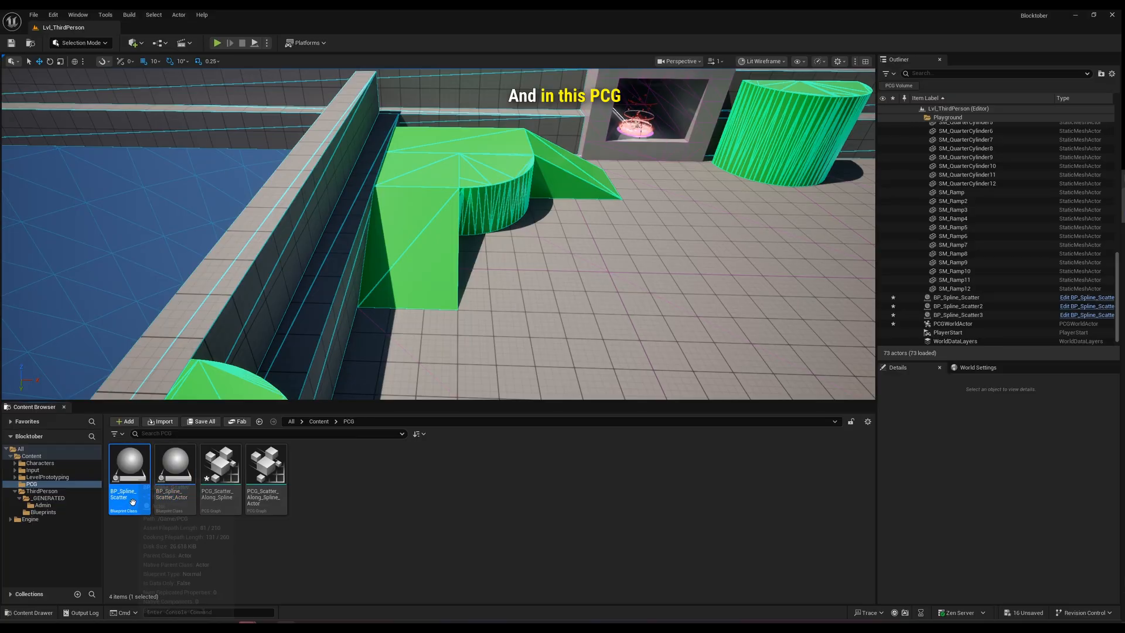
right_click(133, 495)
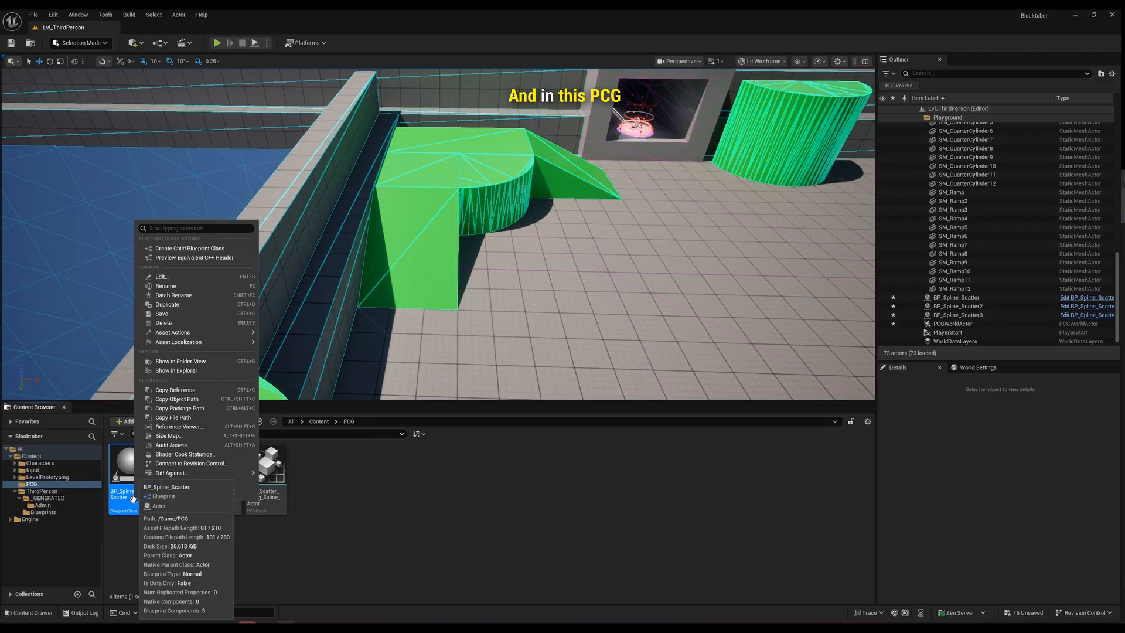
click(176, 304)
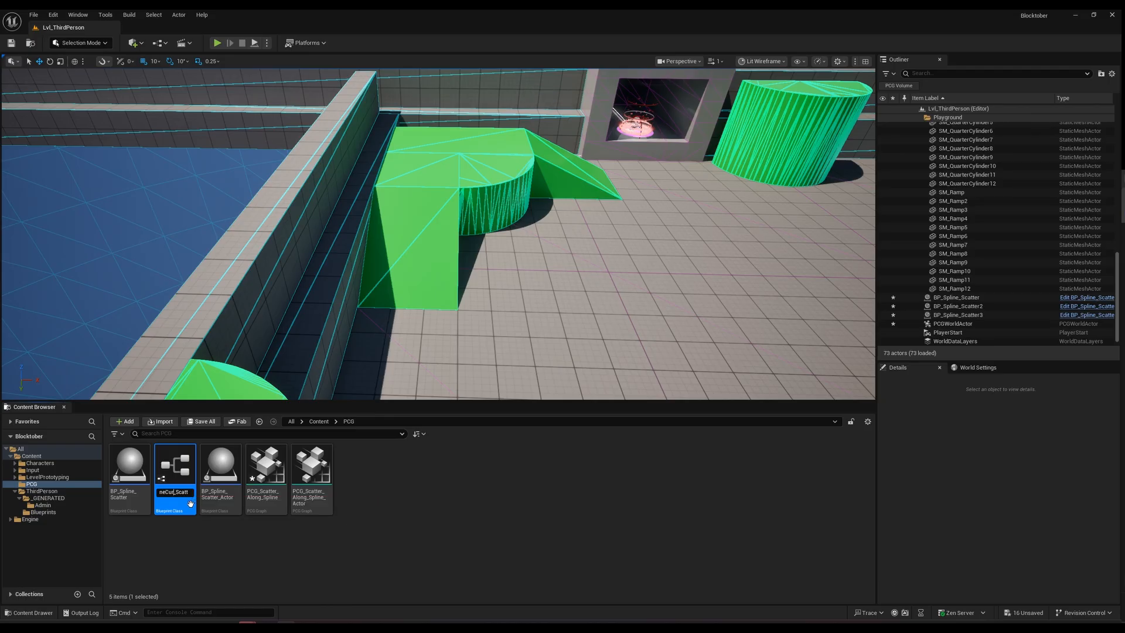
key(Return)
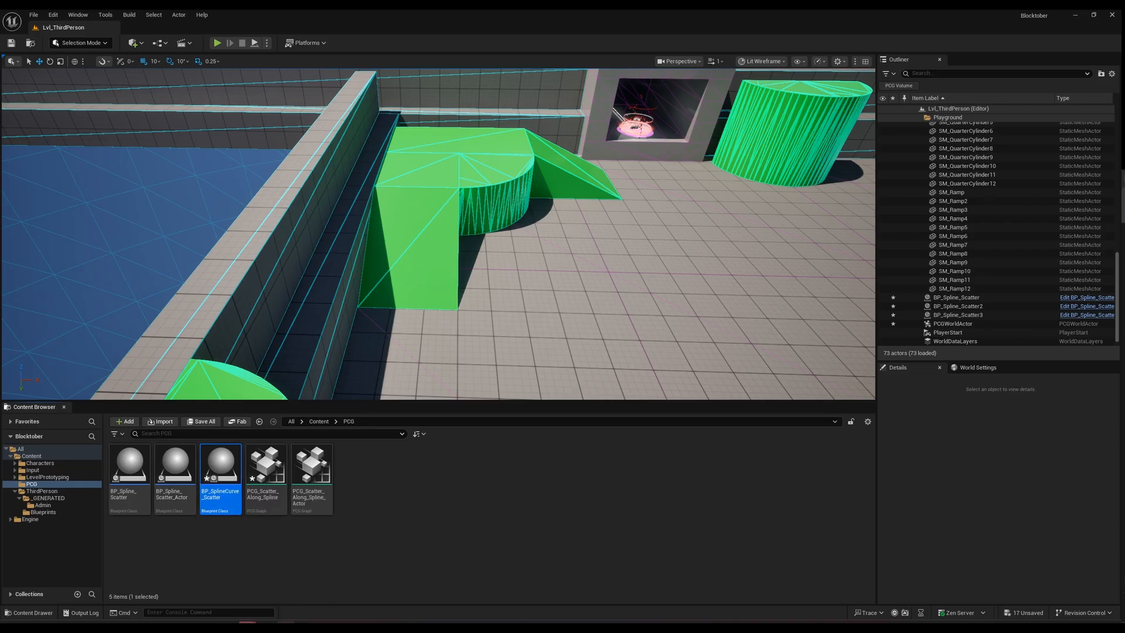
Delete the BP_Spline_Scatter2 actor from the level and place a BP_SplineCurve_Scatter actor beside the straight tunnel.
mouse_move(482, 389)
right_down()
mouse_move(482, 352)
mouse_move(482, 381)
right_up()
click(461, 183)
key(Delete)
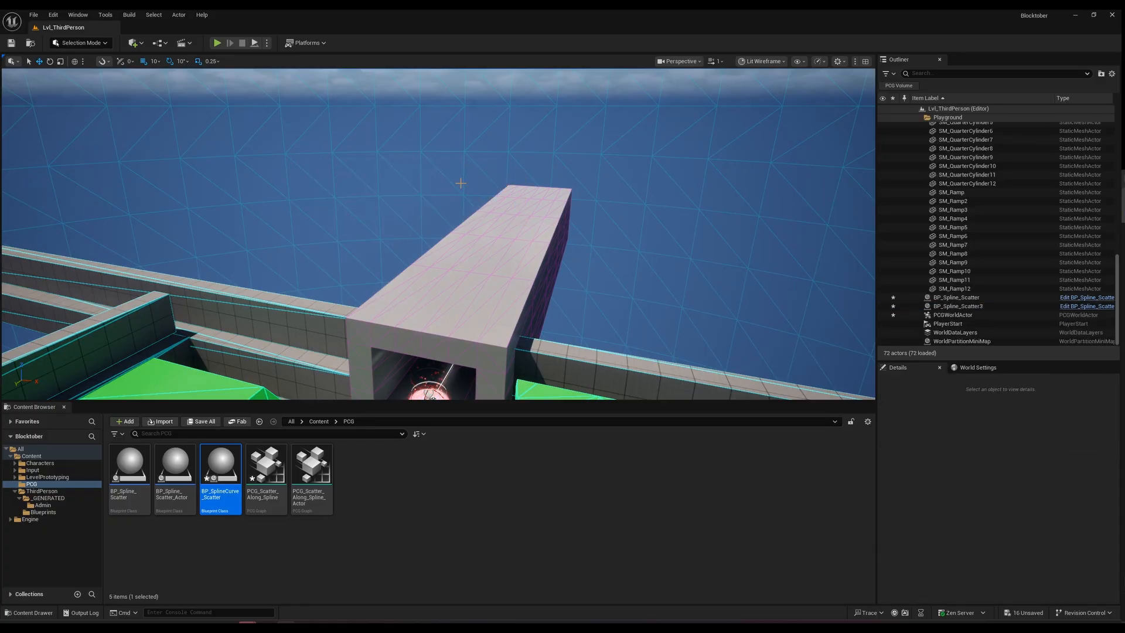
drag(225, 484, 579, 213)
right_drag(579, 212, 762, 246)
right_drag(527, 229, 536, 225)
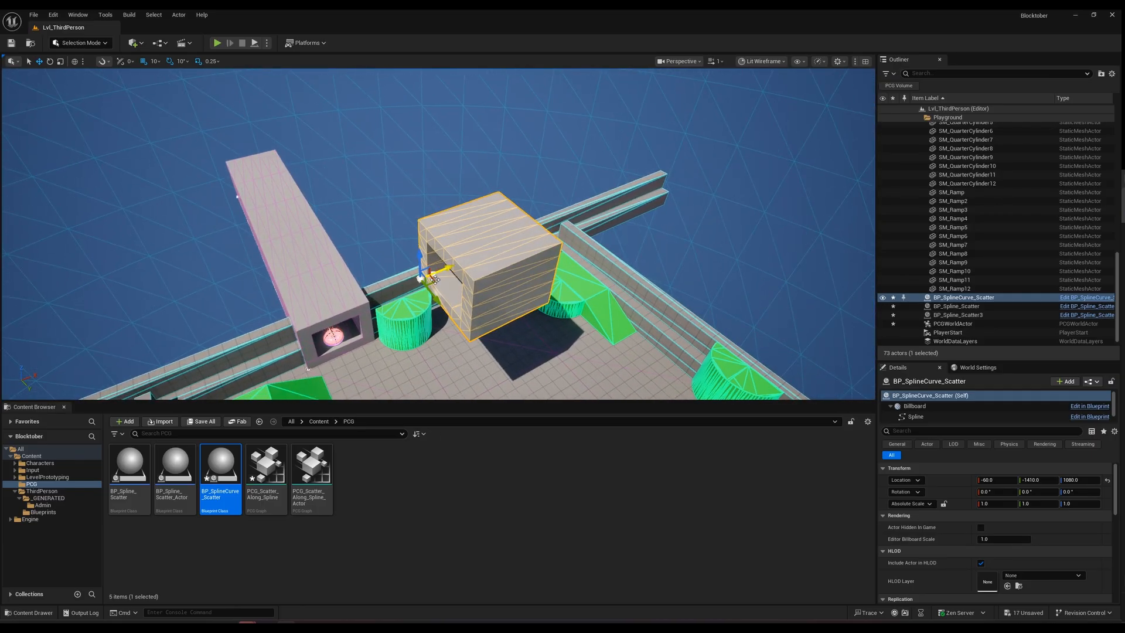
Move the BP_SplineCurve_Scatter actor toward the far end of the tunnel and set its Z location to 0.
drag(433, 278, 221, 168)
right_drag(220, 167, 170, 170)
right_drag(375, 219, 338, 220)
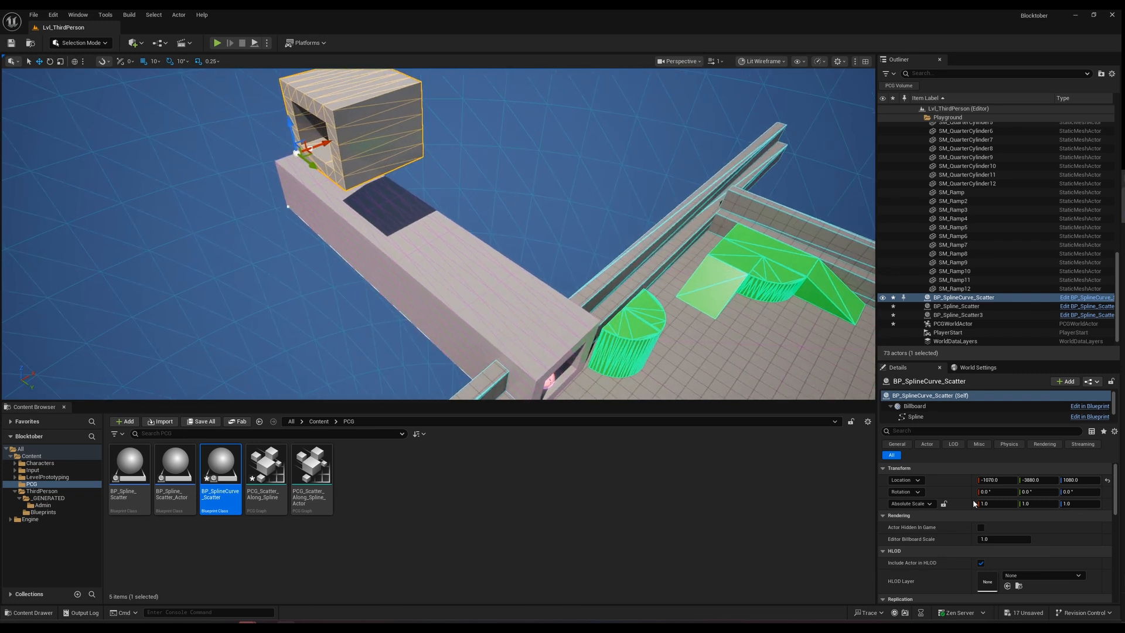
text(0)
key(Return)
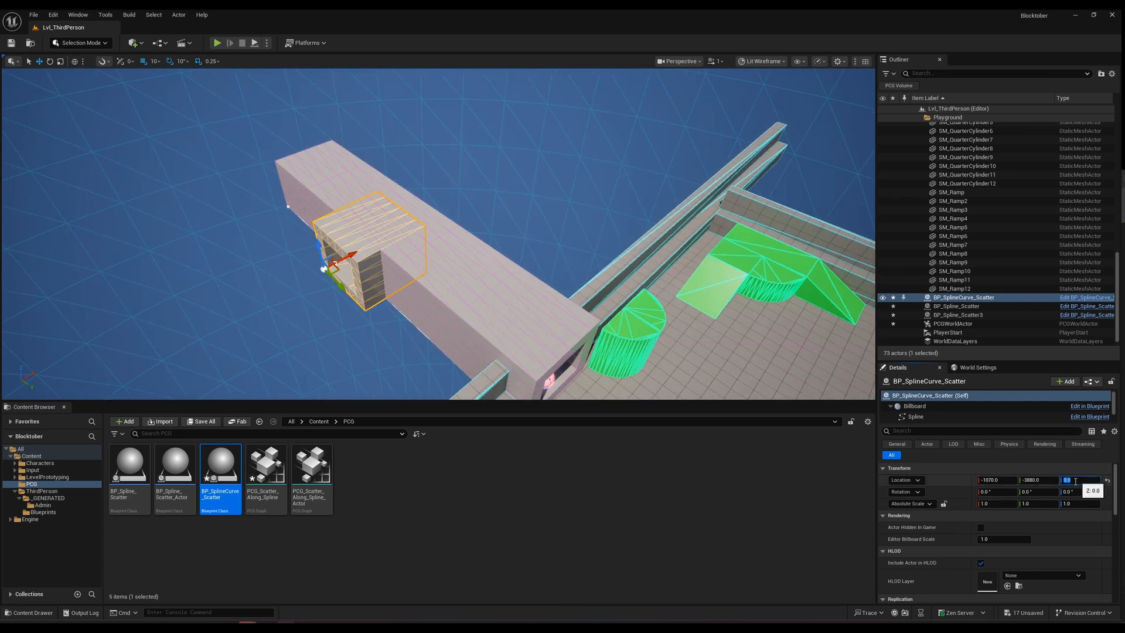
Position the BP_SplineCurve_Scatter actor beyond the tunnel's far end, at about X -70, Y -6160.
drag(339, 273, 282, 189)
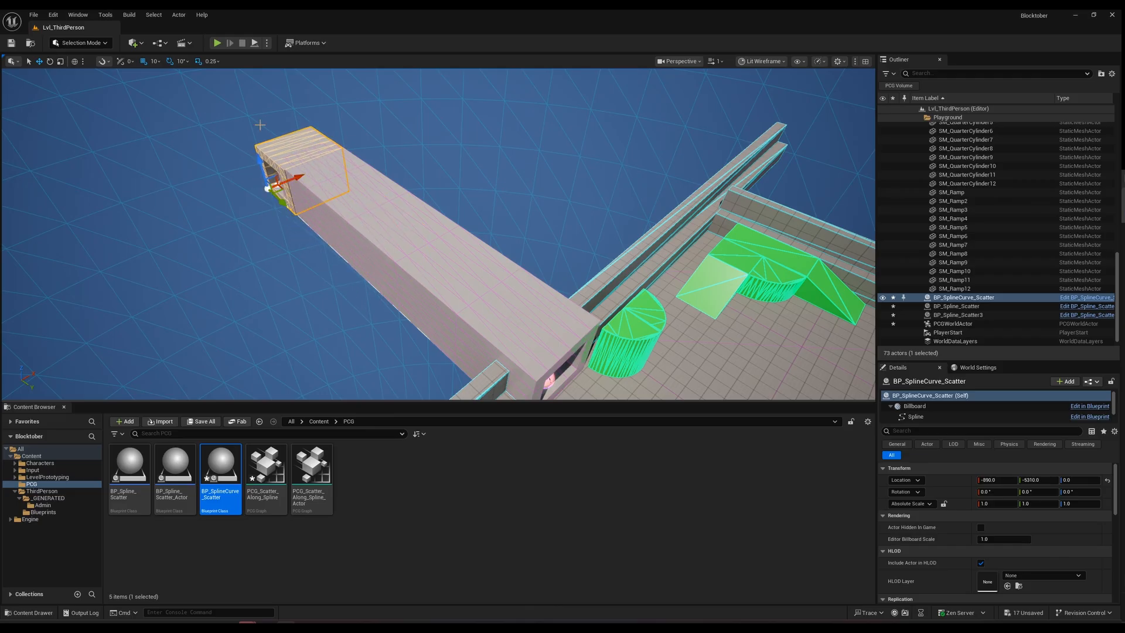
key(f)
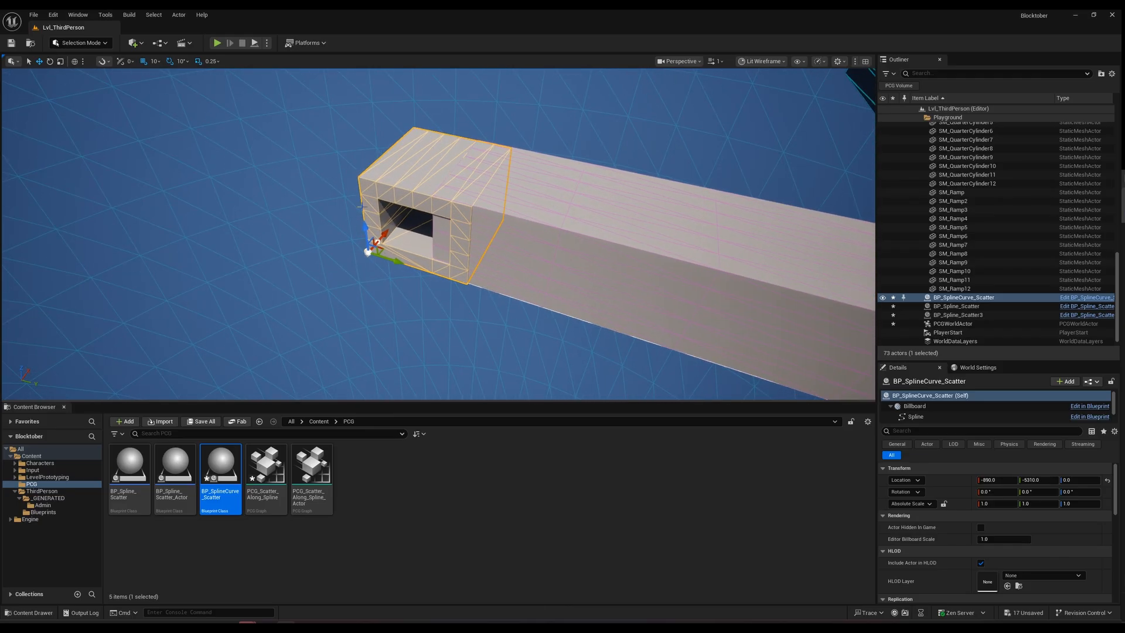
drag(400, 262, 343, 152)
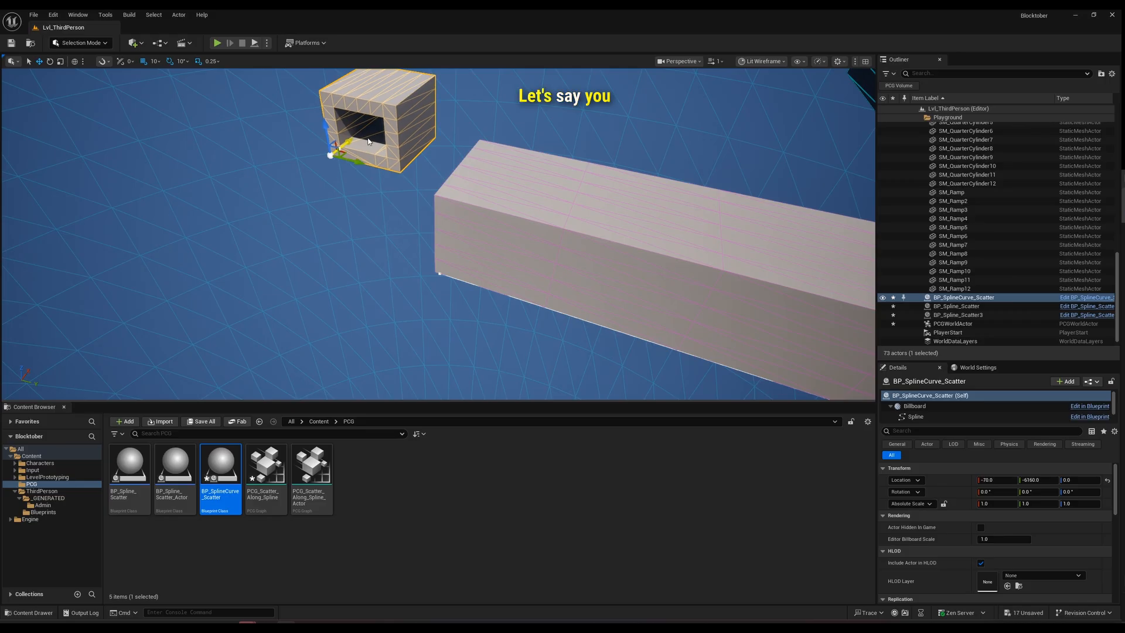
right_drag(343, 152, 487, 147)
right_drag(328, 210, 370, 191)
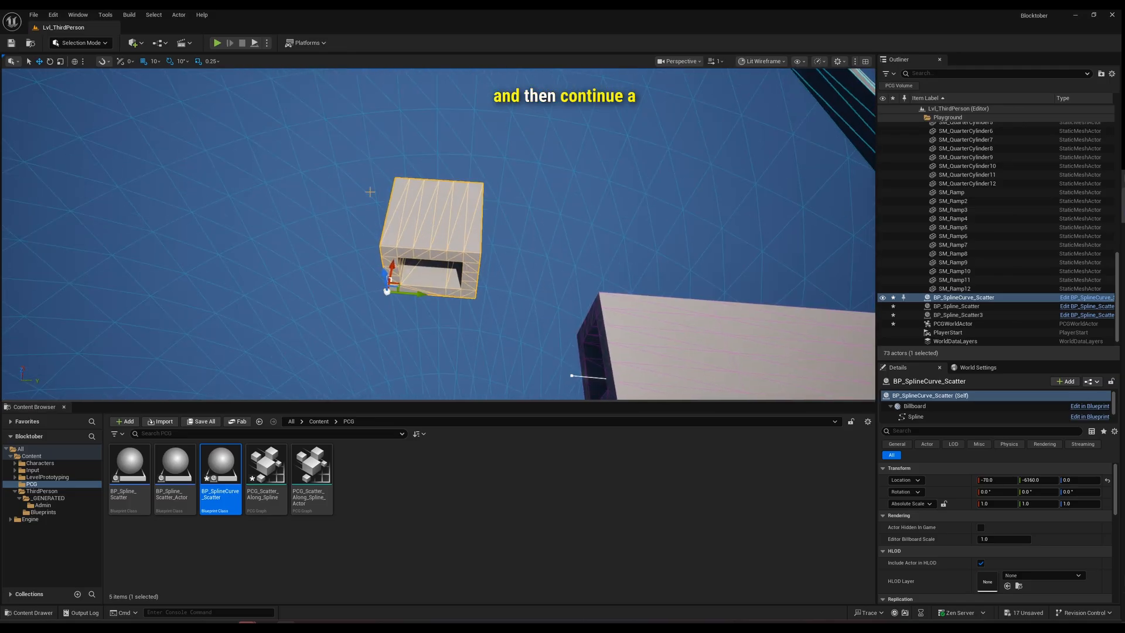
Try rotating the BP_SplineCurve_Scatter actor by -20° about Z, and undo the rotation.
key(e)
drag(419, 320, 407, 321)
key(w)
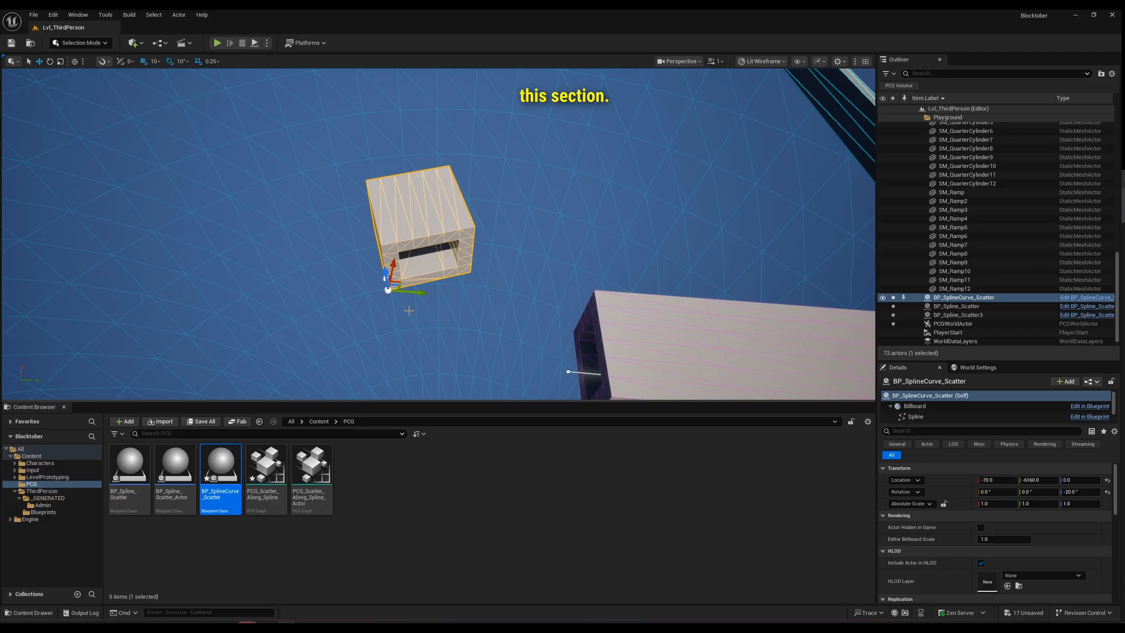
key(ctrl+z)
right_drag(409, 311, 446, 313)
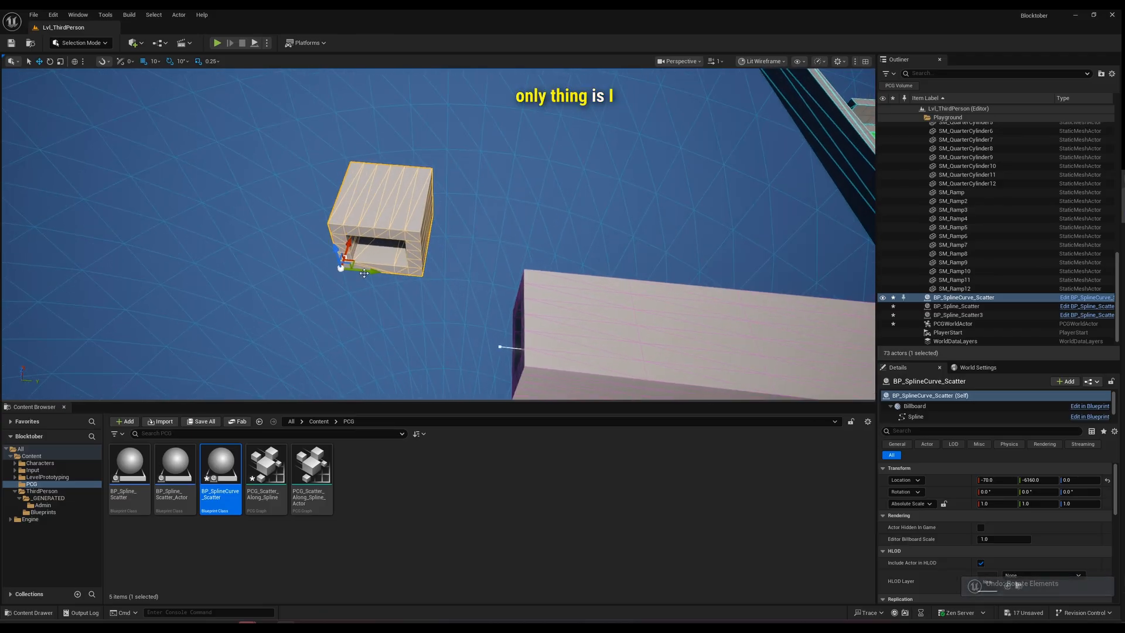
Duplicate the PCG_Scatter_Along_Spline graph as PCG_Scatter_Along_SplineCurve and open the copy.
click(305, 487)
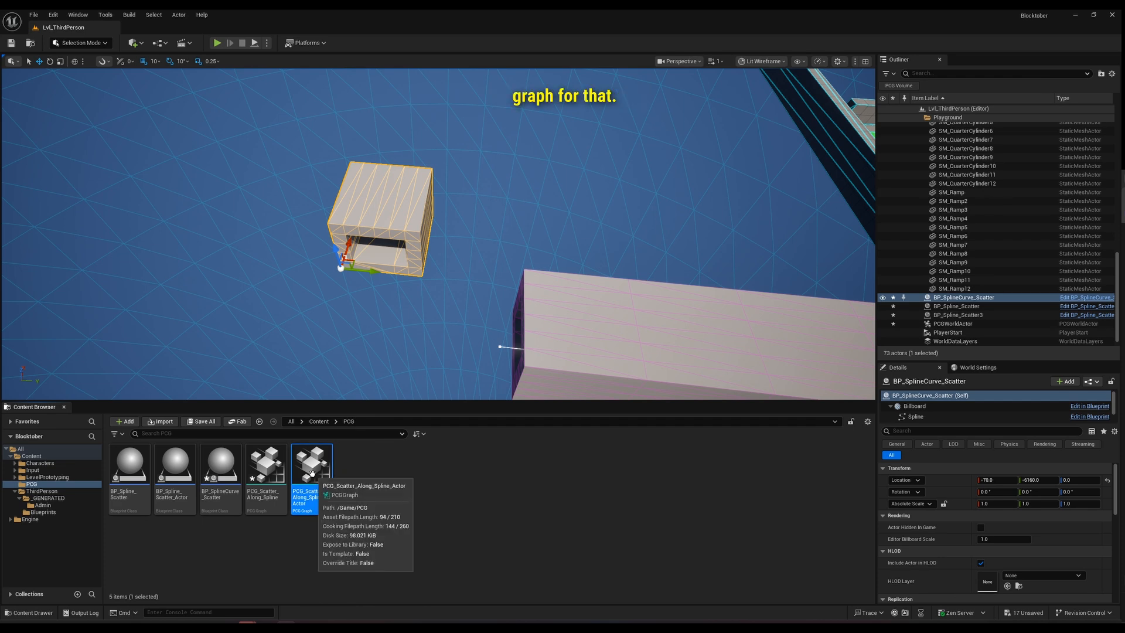
right_click(311, 474)
click(267, 474)
right_click(270, 473)
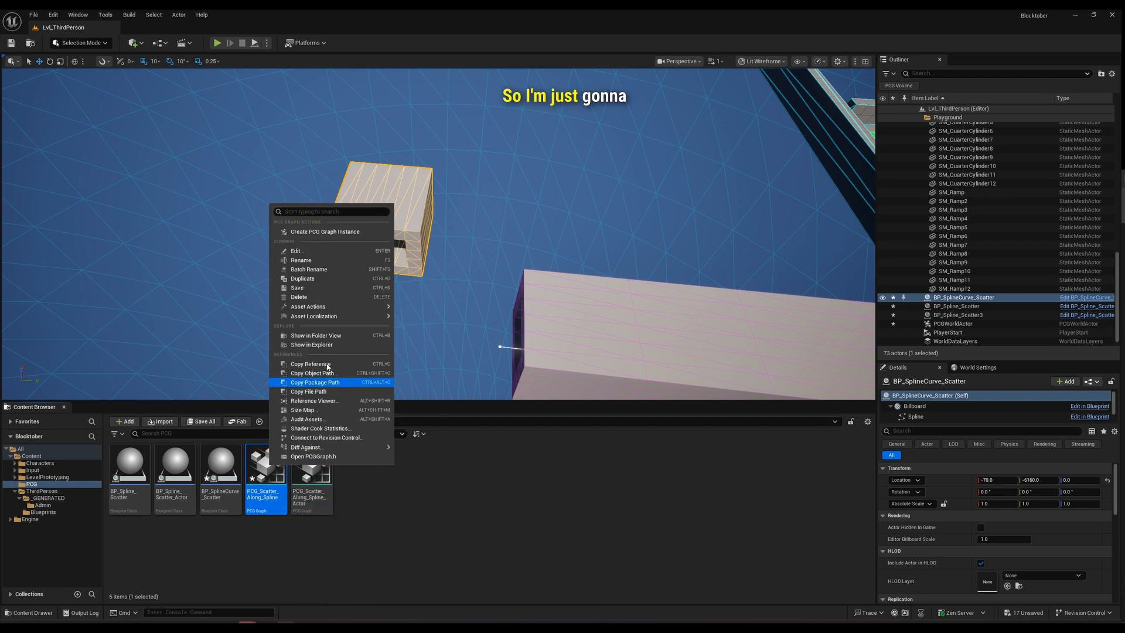
click(302, 279)
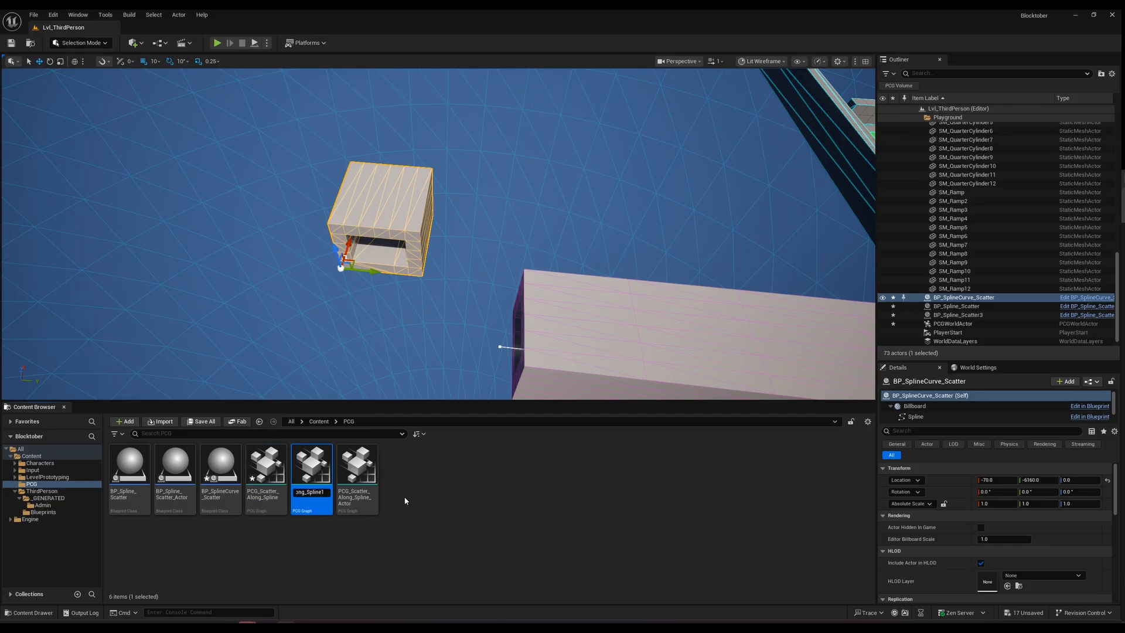
key(BackSpace)
key(Return)
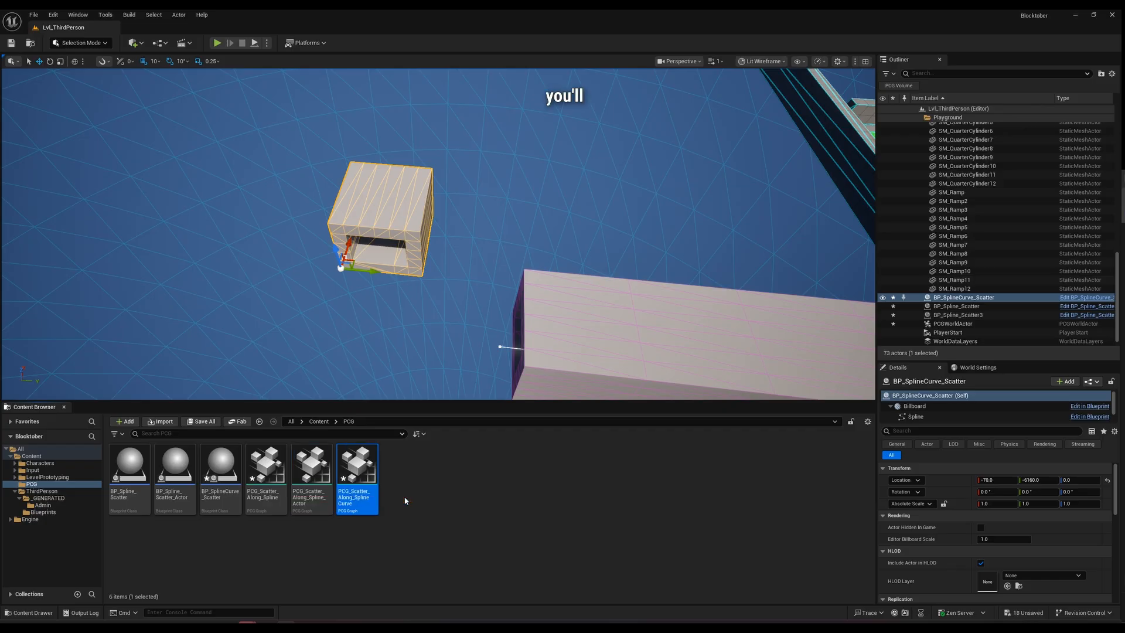
double_click(370, 486)
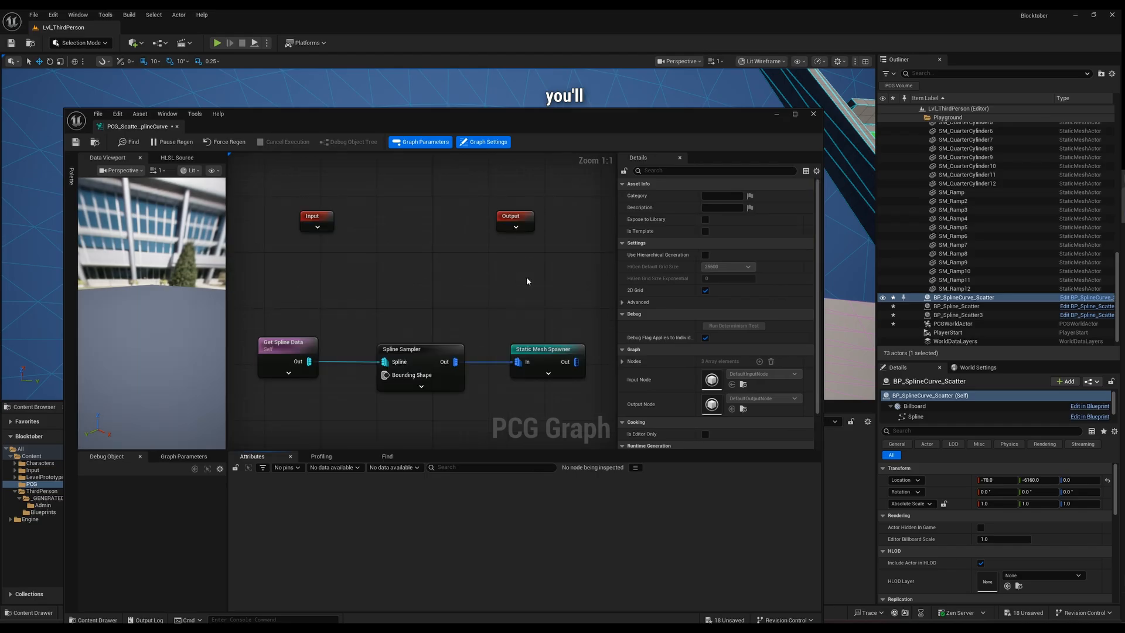
Delete the Static Mesh Spawner node and add a Spawn Spline Mesh node beside the Spline Sampler.
right_drag(527, 282, 477, 248)
click(485, 317)
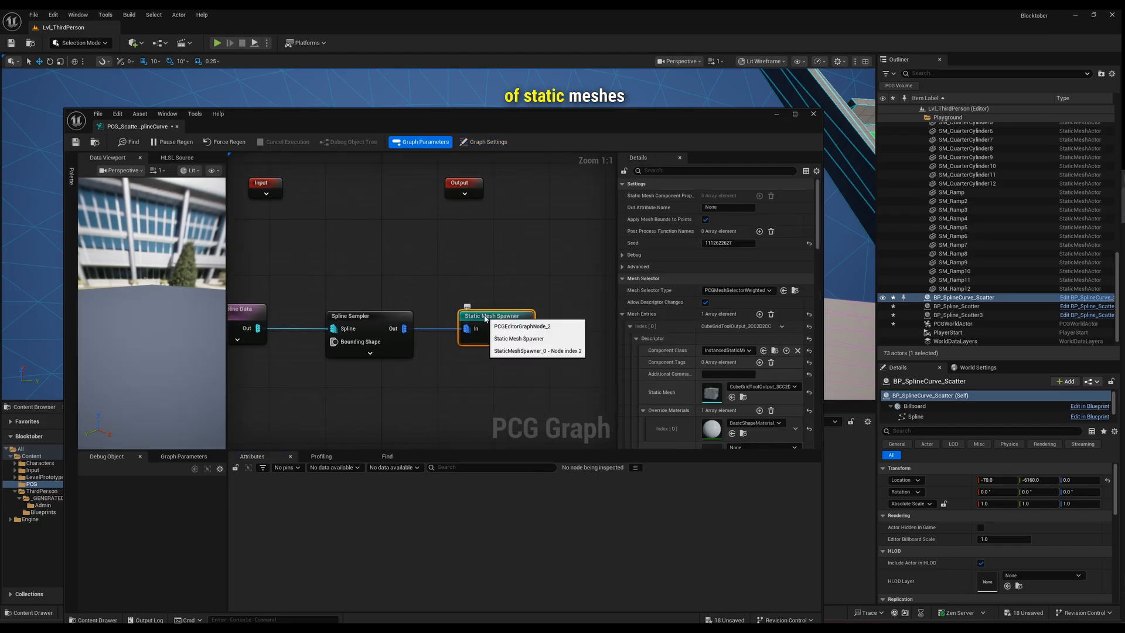
key(Delete)
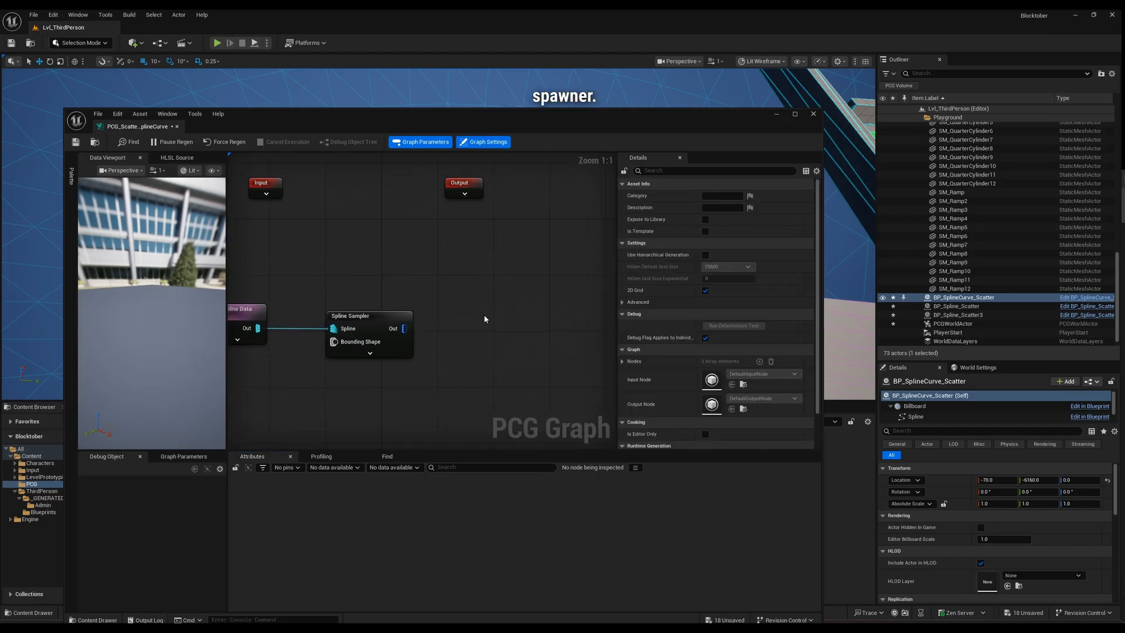
right_click(504, 338)
text(spline)
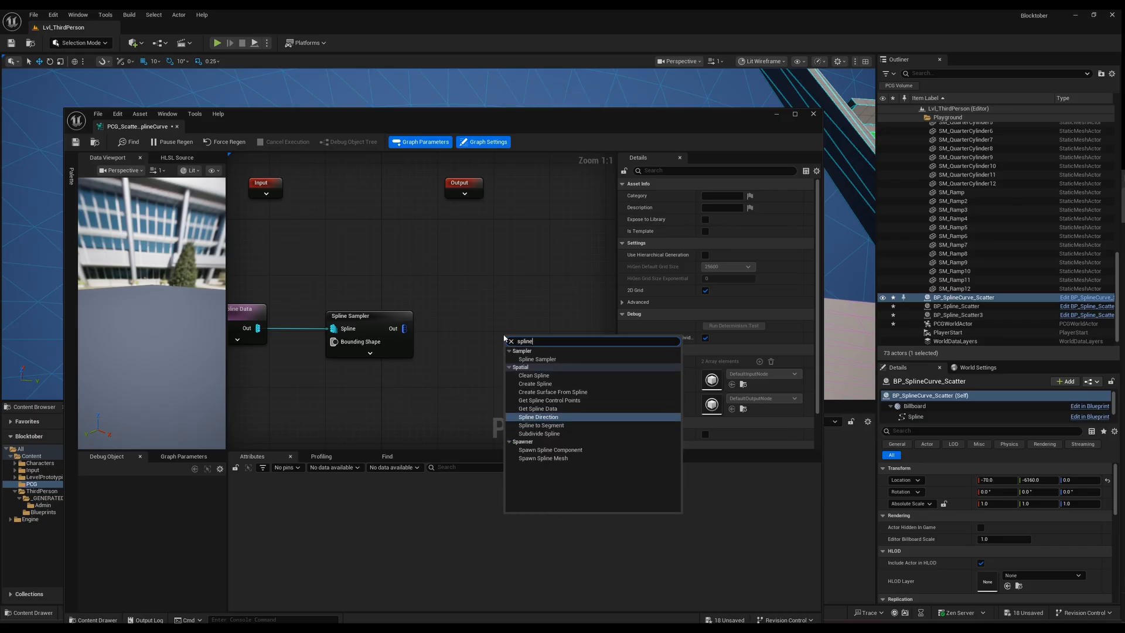
text( mesh)
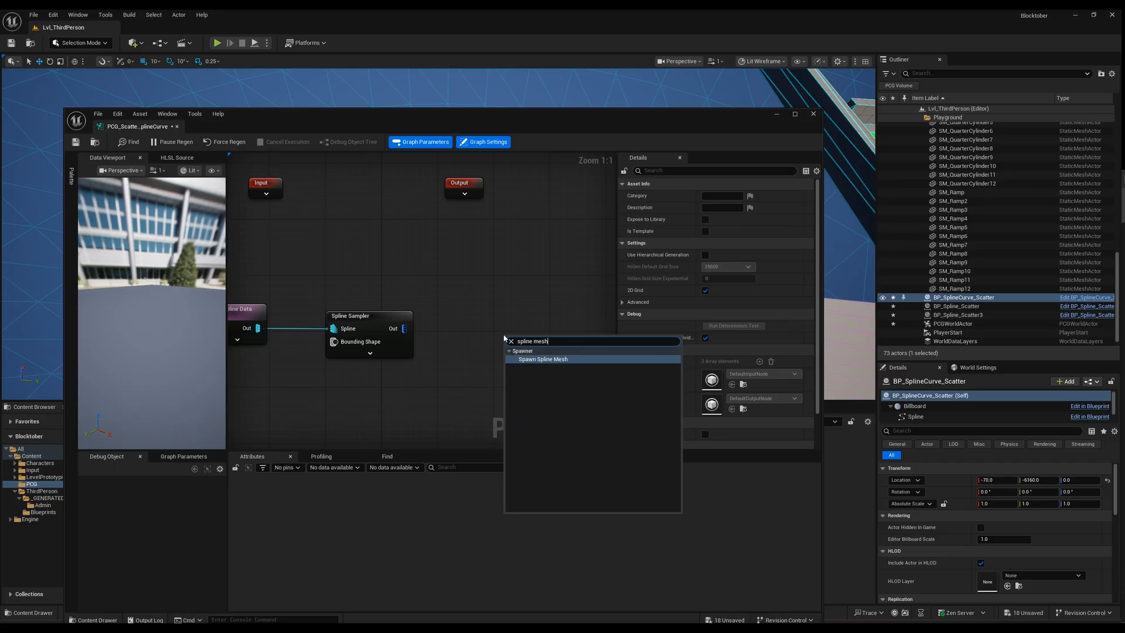
click(562, 360)
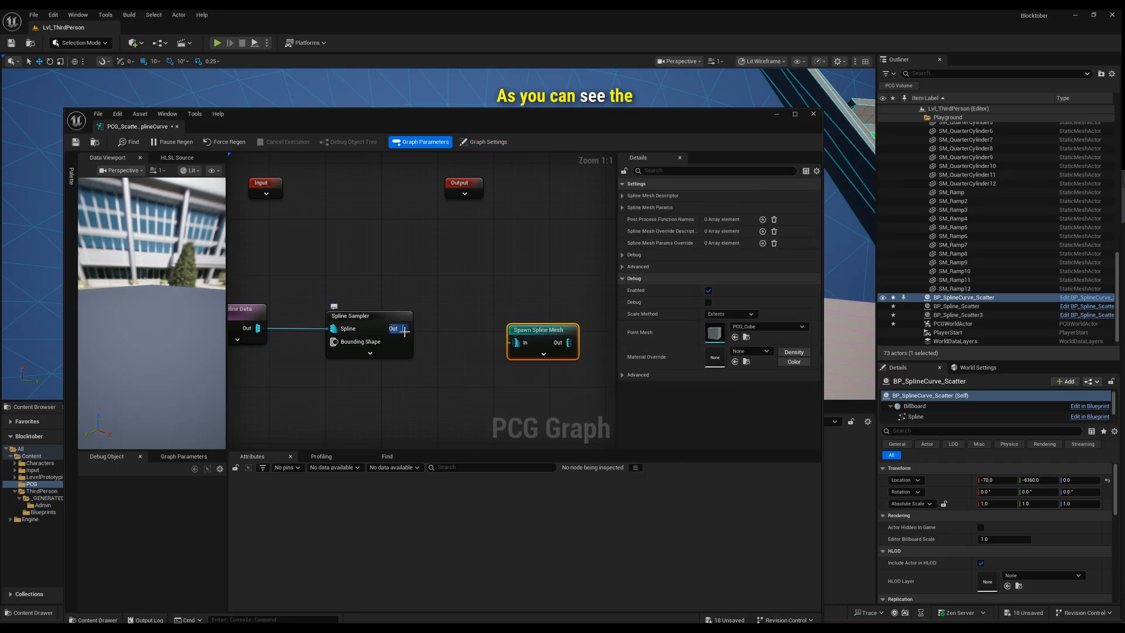
Add a Create Spline node fed by the Spline Sampler's output, placed between the sampler and the Spawn Spline Mesh node.
mouse_move(404, 330)
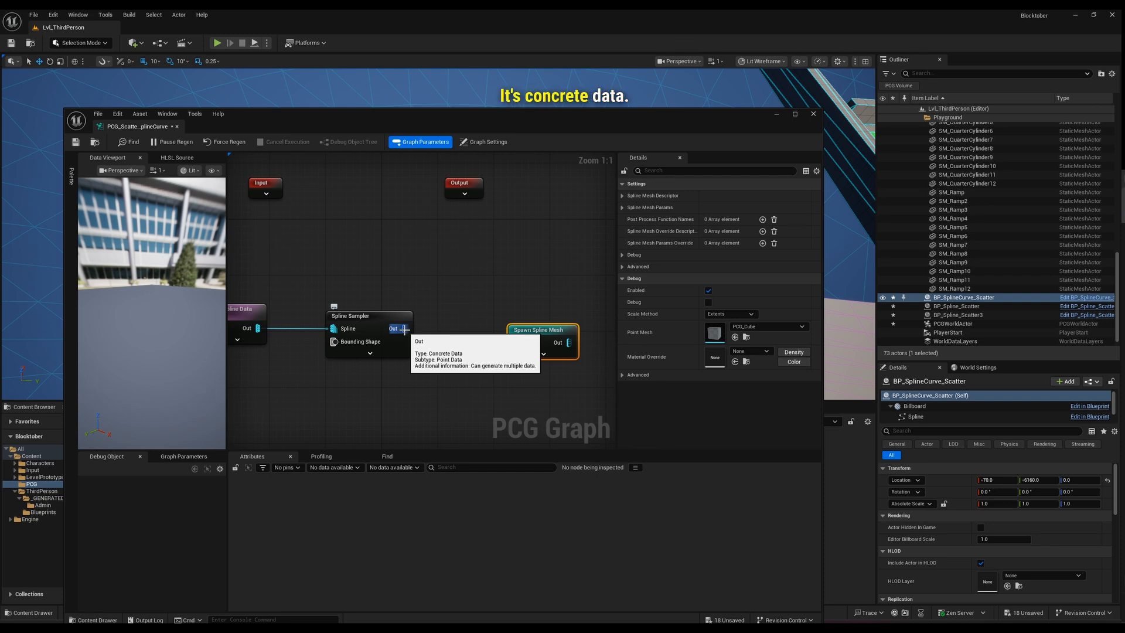
mouse_move(514, 343)
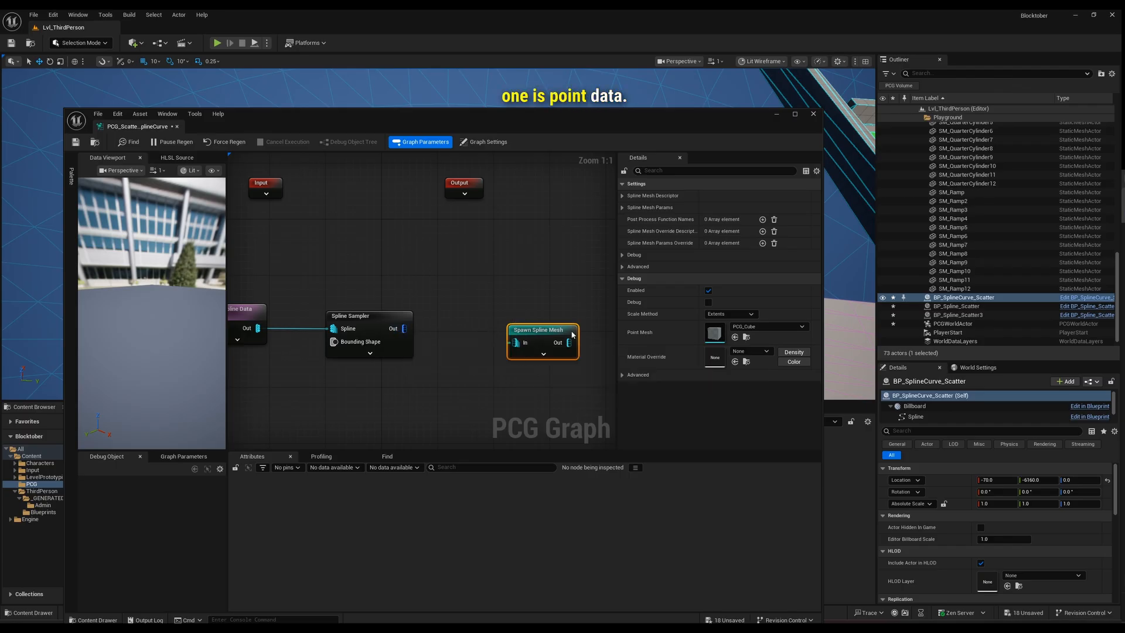
drag(516, 327, 531, 320)
right_drag(407, 379, 391, 351)
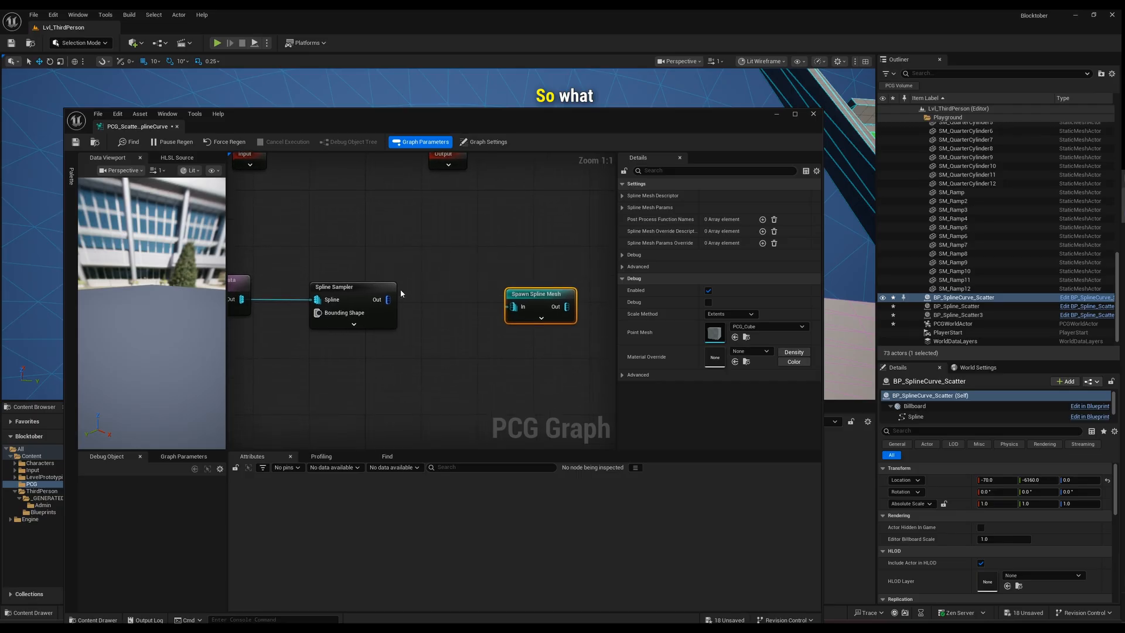
drag(388, 300, 425, 315)
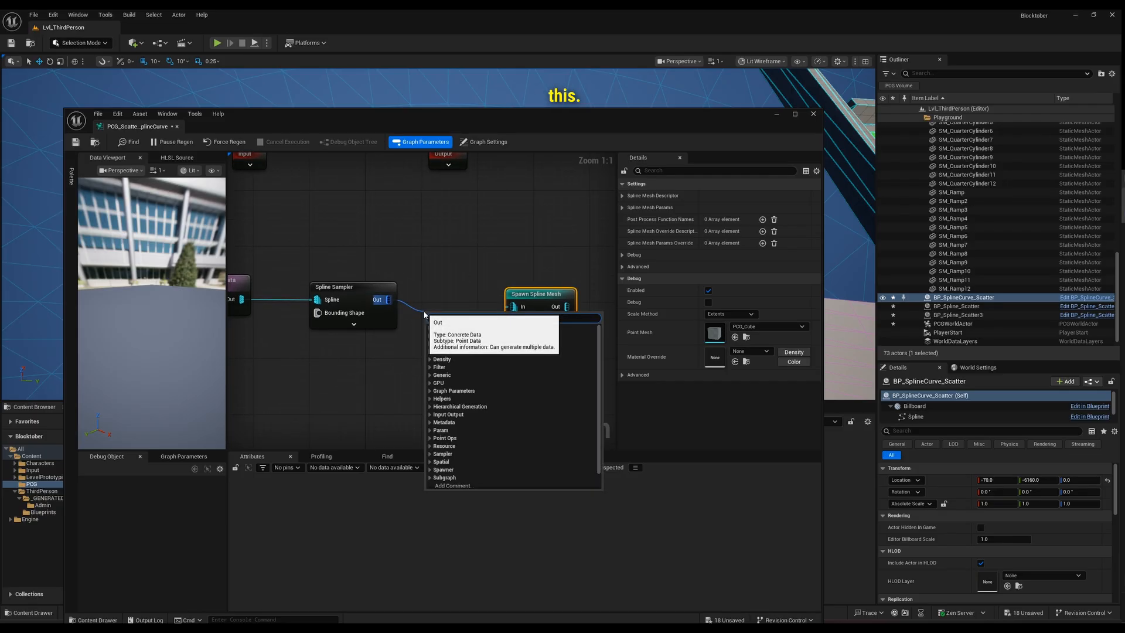
text(create)
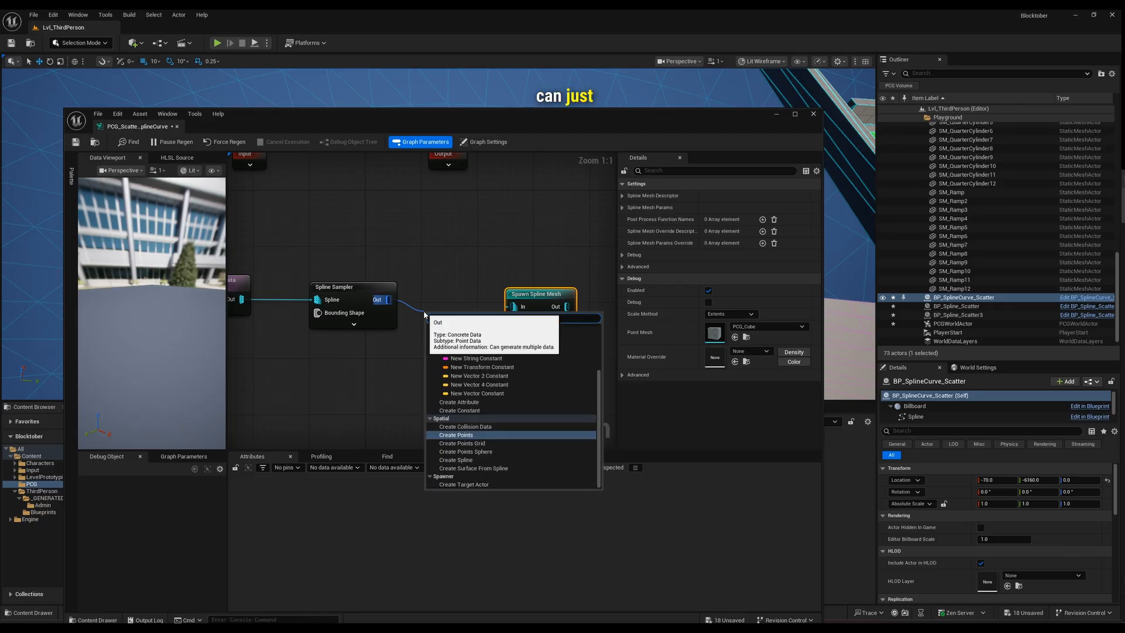
text( points)
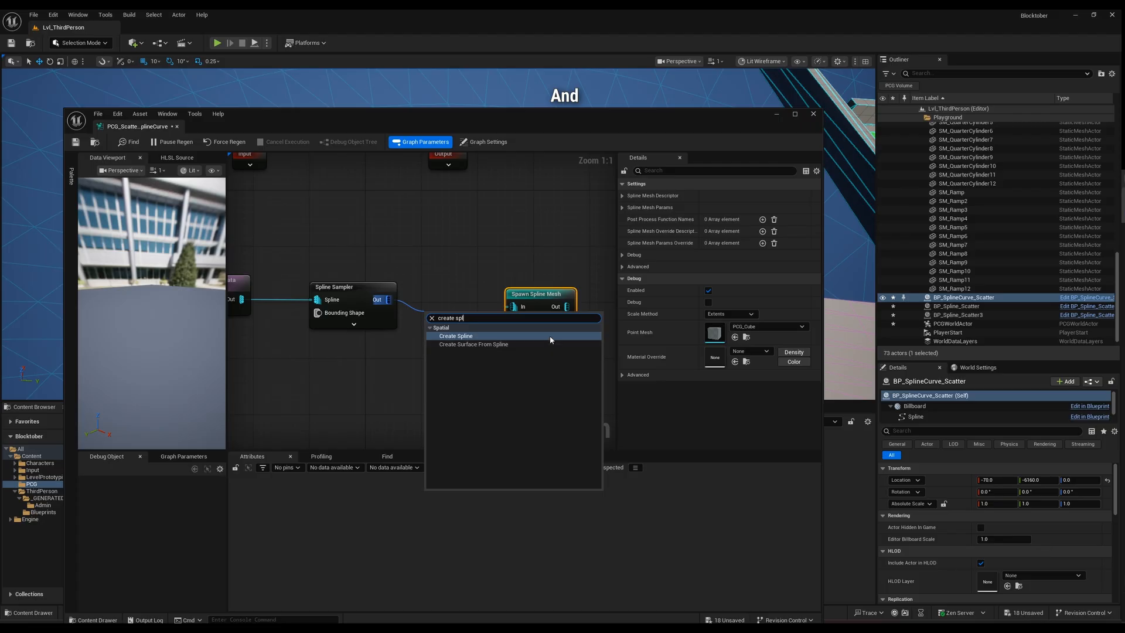
click(551, 340)
drag(460, 323, 453, 294)
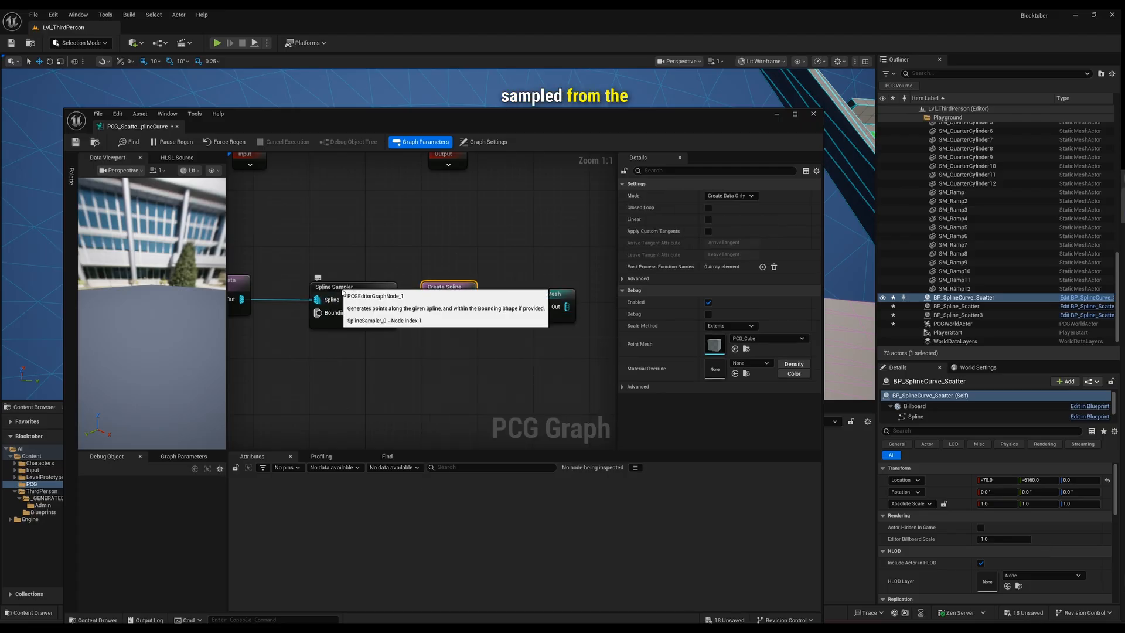
Connect Create Spline's output to Spawn Spline Mesh's input and align the Spawn Spline Mesh node with the row.
click(340, 288)
right_drag(332, 259, 393, 249)
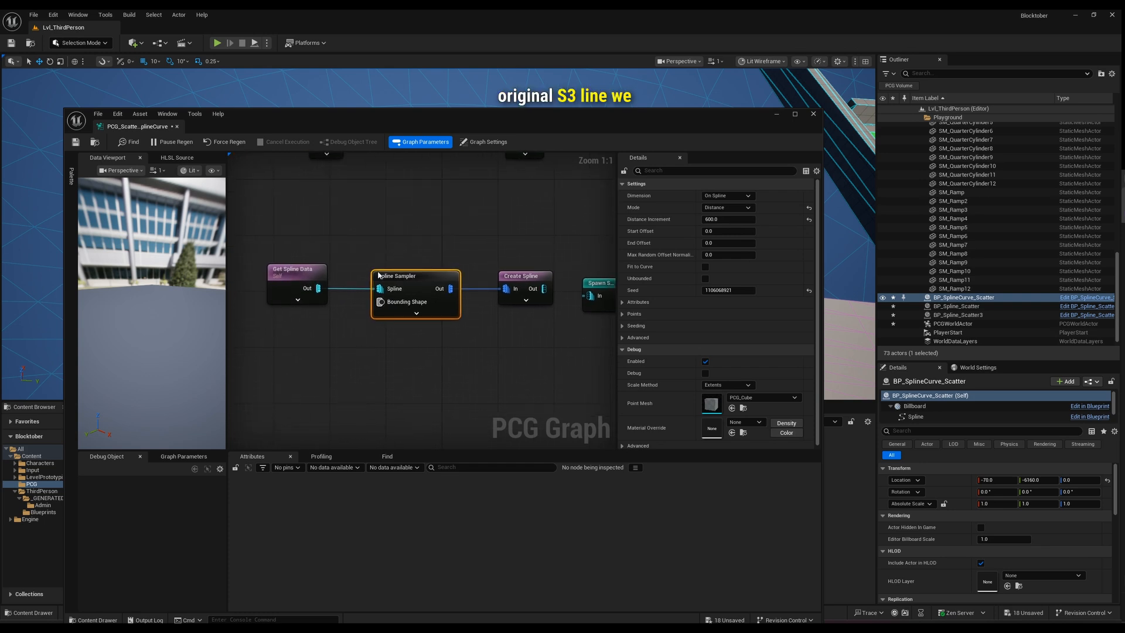
right_drag(485, 262, 389, 258)
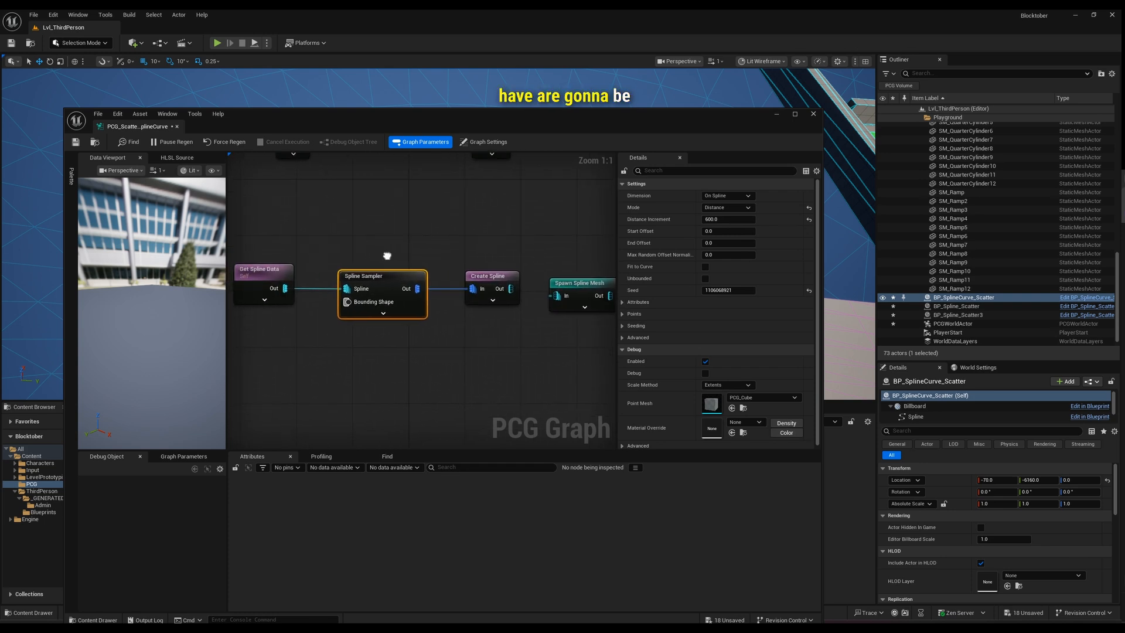
right_drag(525, 262, 429, 263)
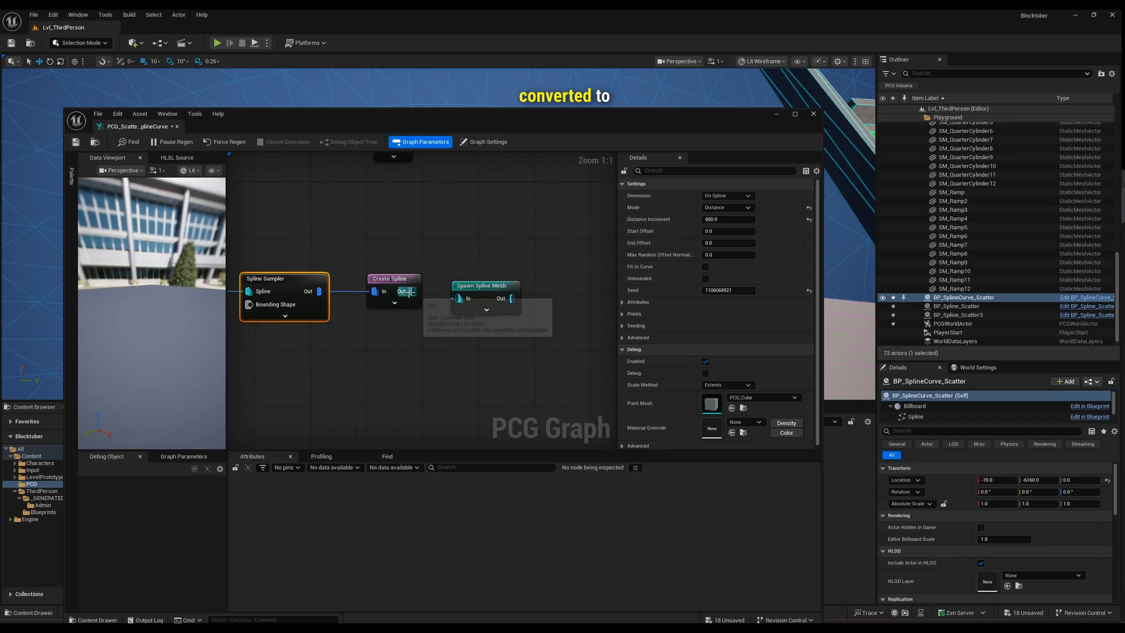
drag(424, 294, 482, 278)
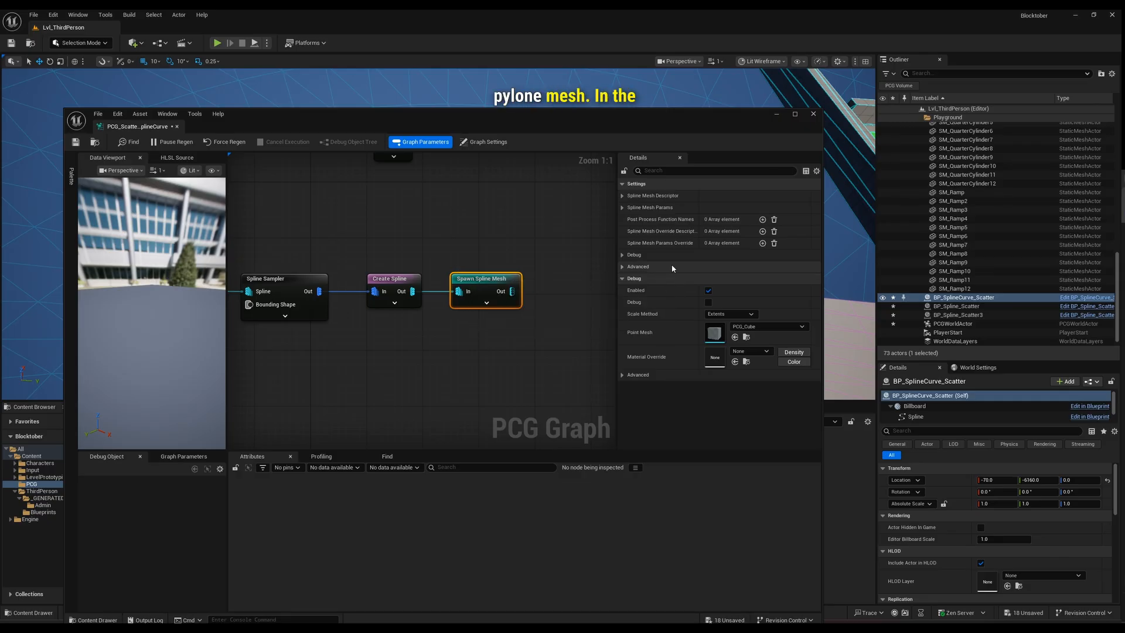
Assign CubeGridToolOutput_3CC2D2CC1 as the Spawn Spline Mesh descriptor's static mesh, then save and close the graph.
click(623, 197)
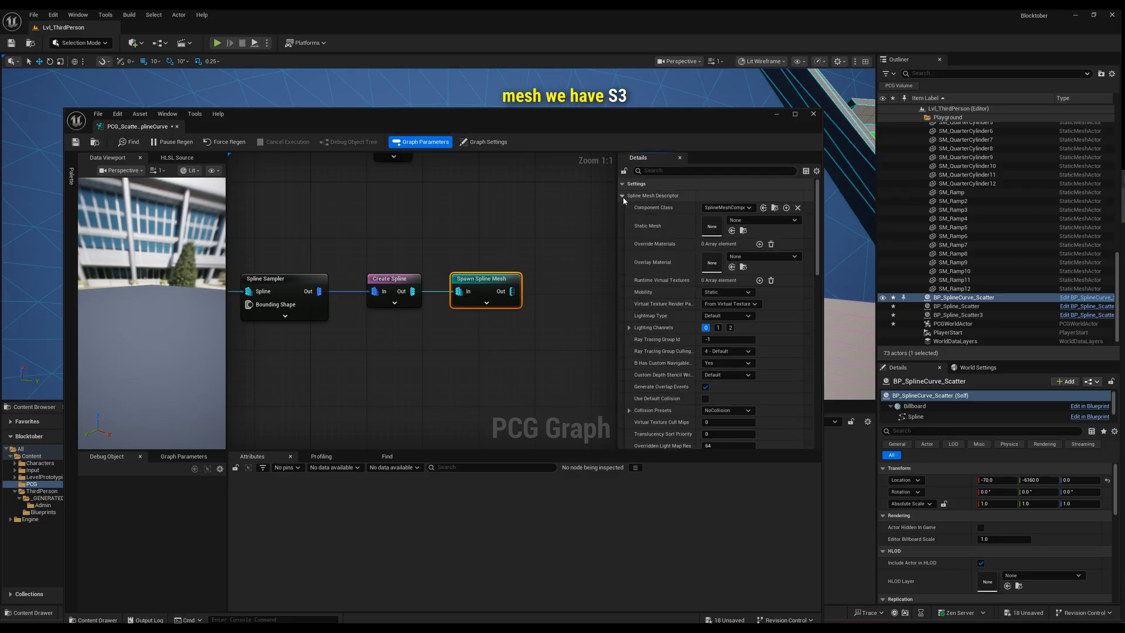
click(624, 196)
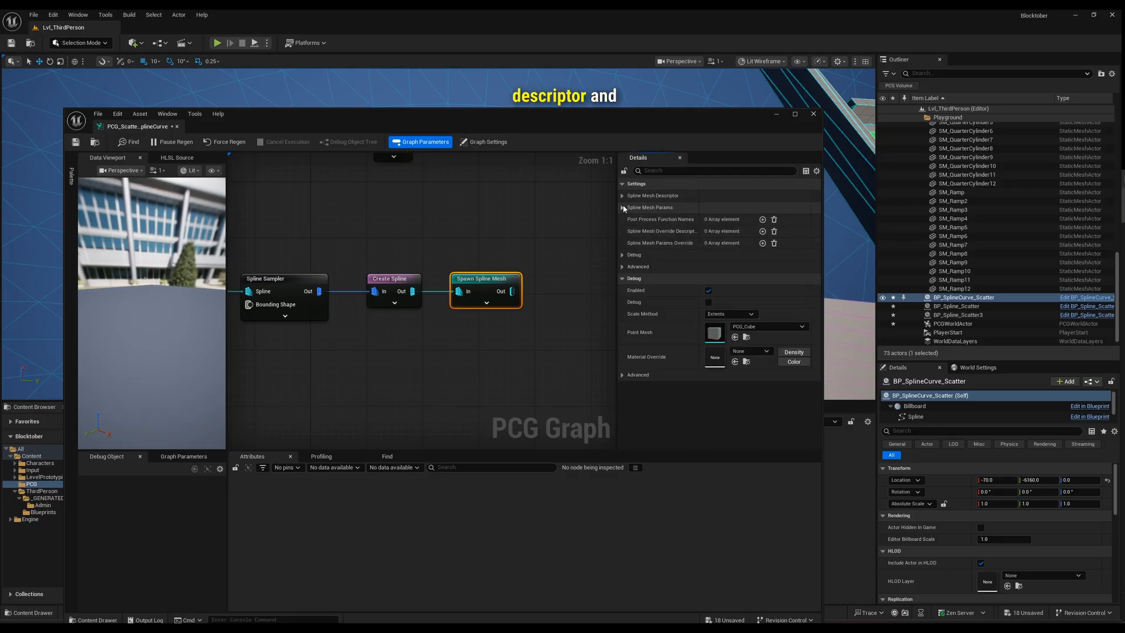
click(624, 208)
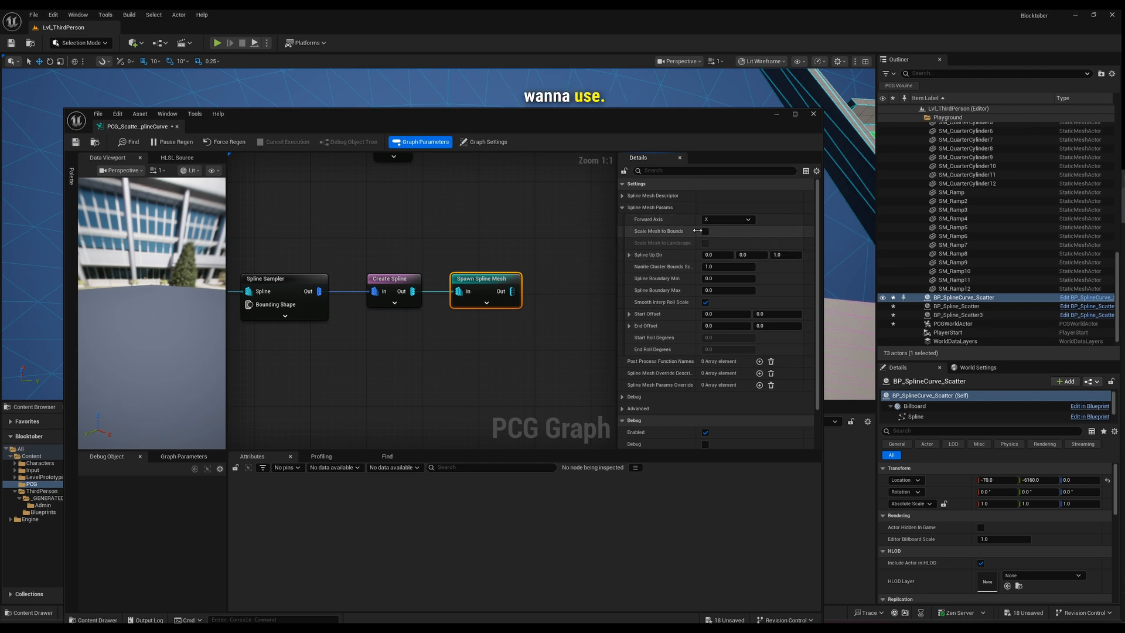
click(638, 208)
click(644, 195)
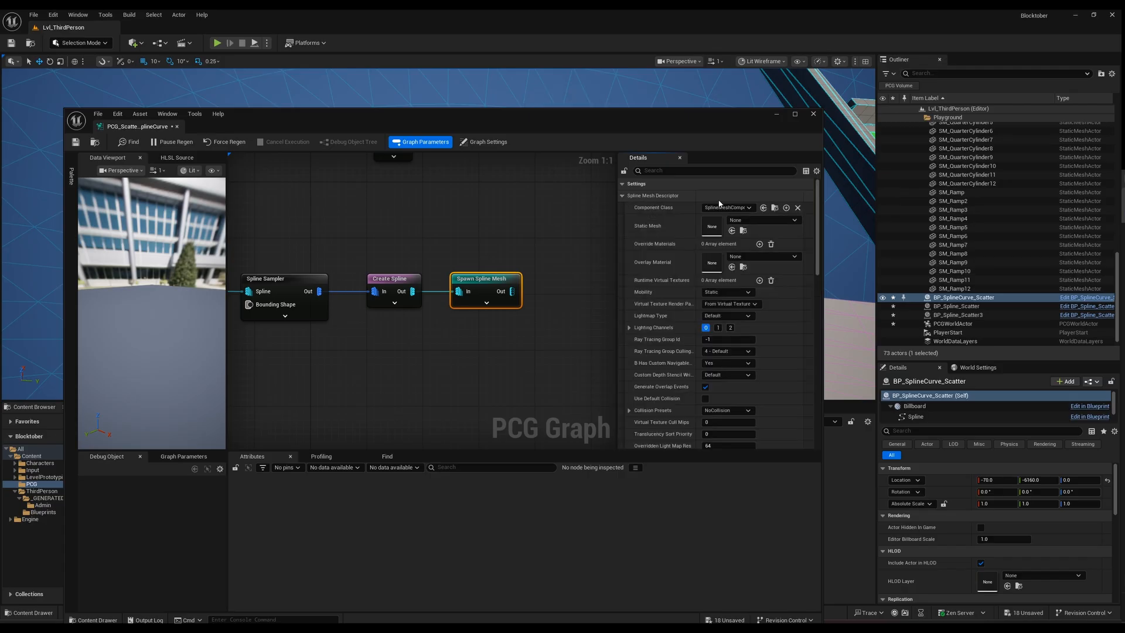
drag(490, 114, 731, 79)
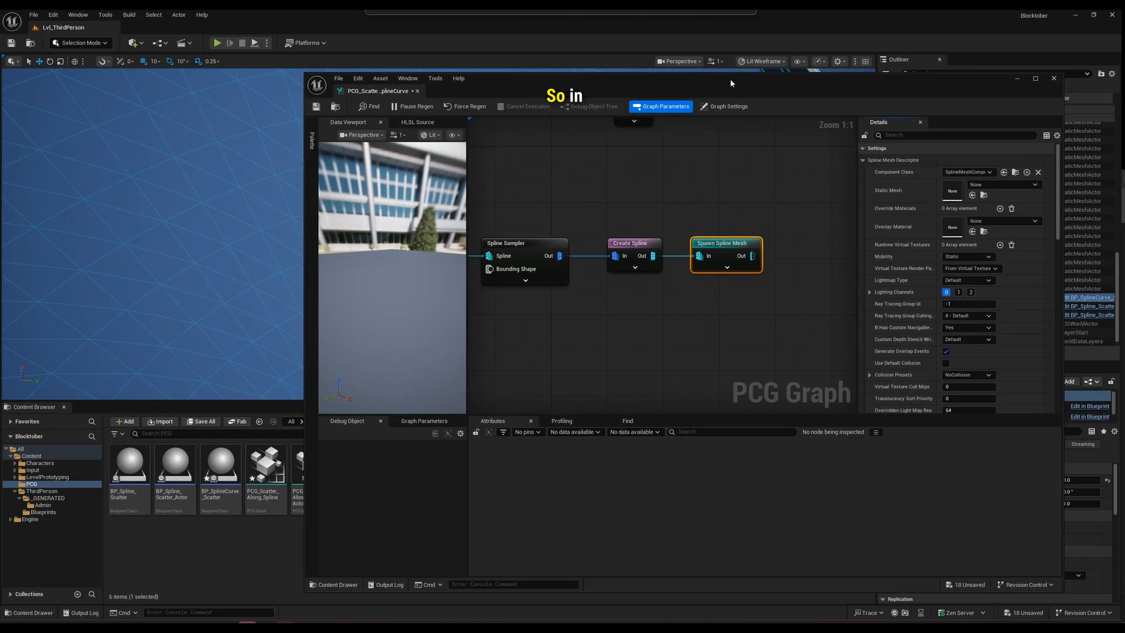
click(42, 505)
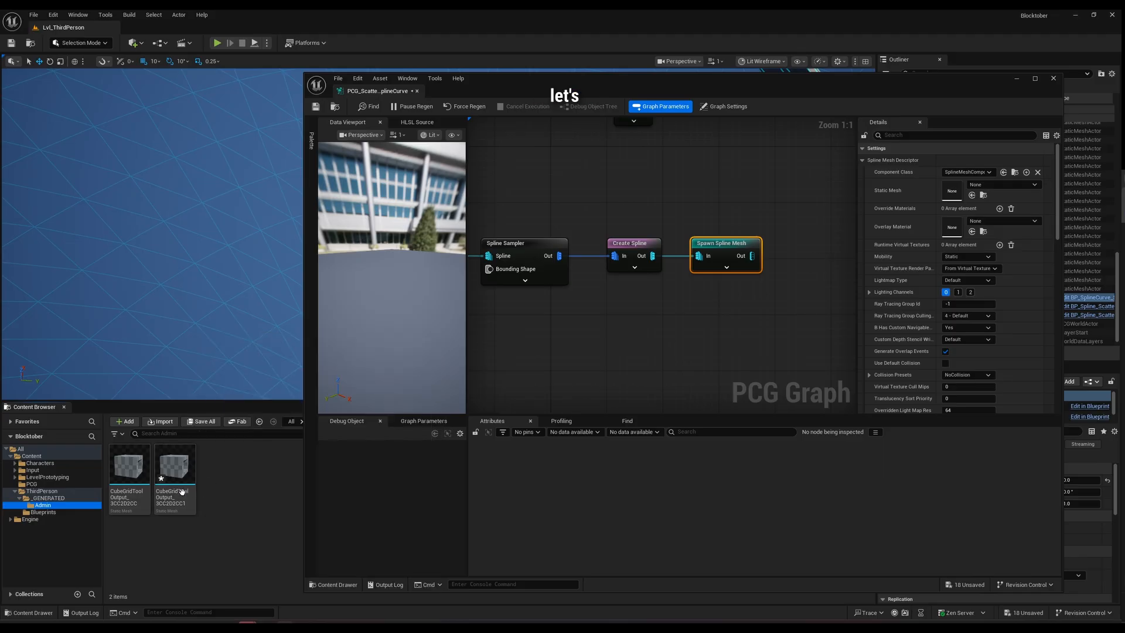
click(182, 491)
click(972, 195)
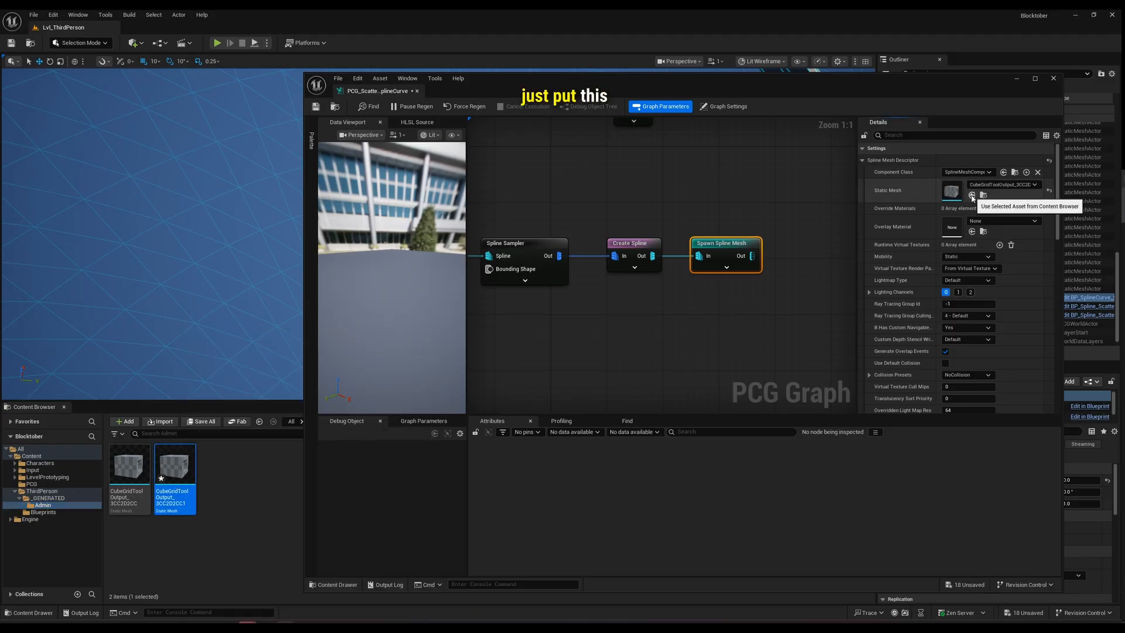
drag(766, 84, 803, 148)
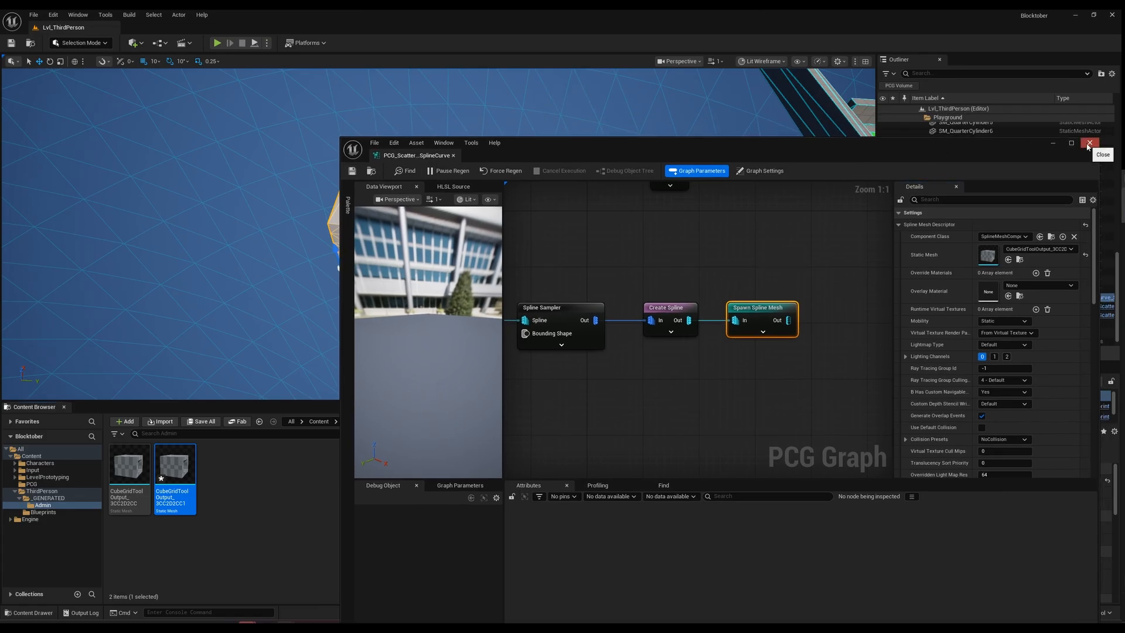
click(1089, 145)
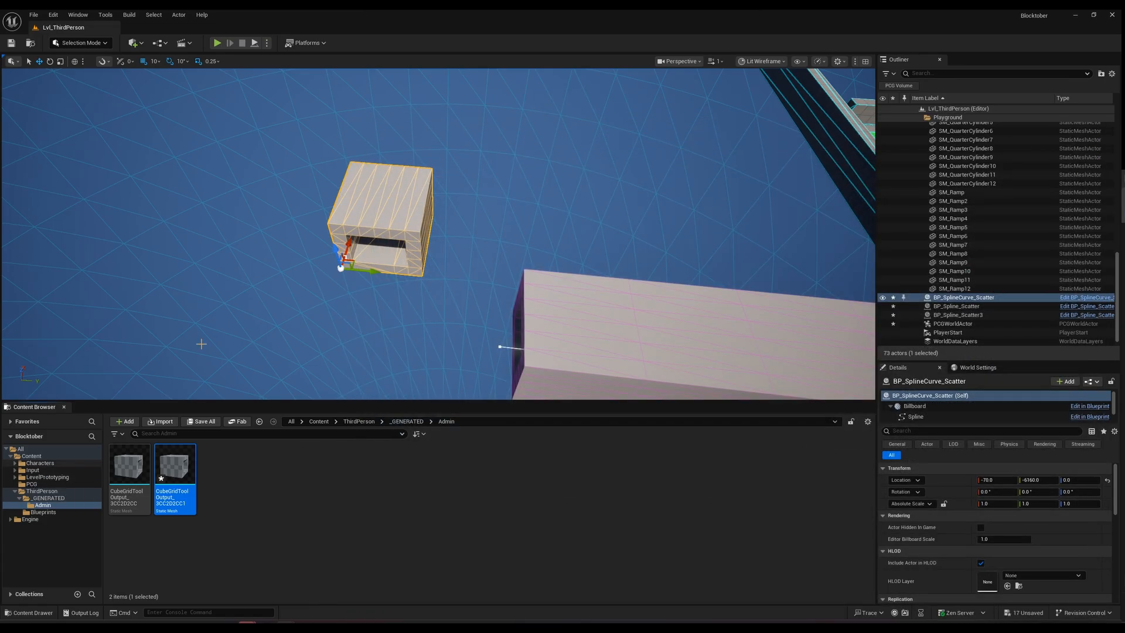
Set the PCG component's graph in the BP_SplineCurve_Scatter blueprint to PCG_Scatter_Along_SplineCurve, then compile, save and close the blueprint.
click(34, 485)
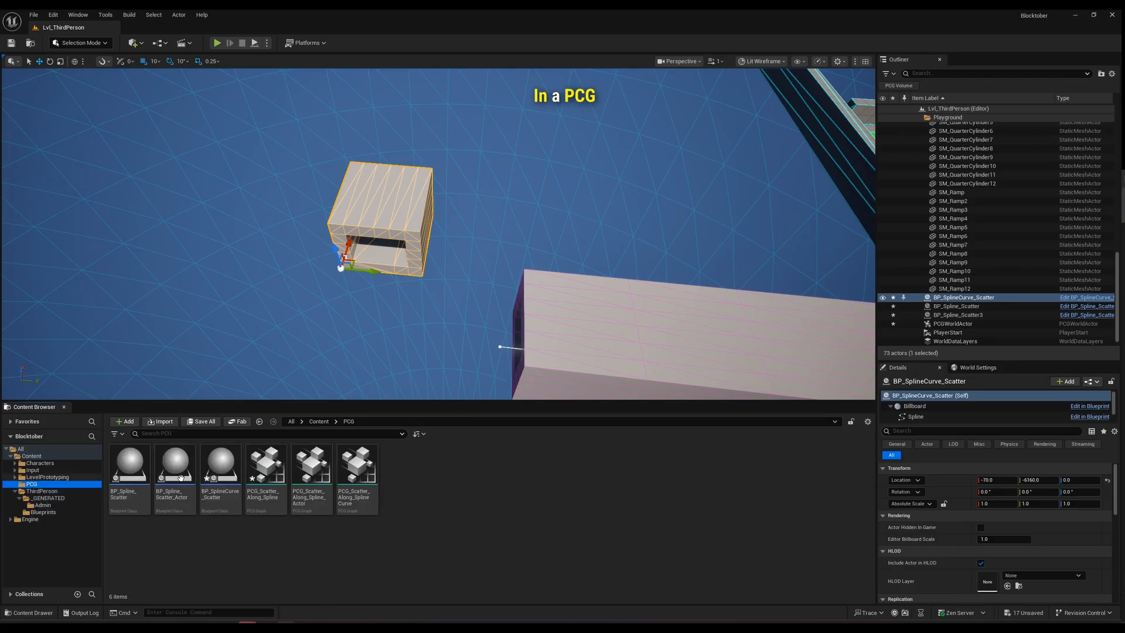
click(230, 505)
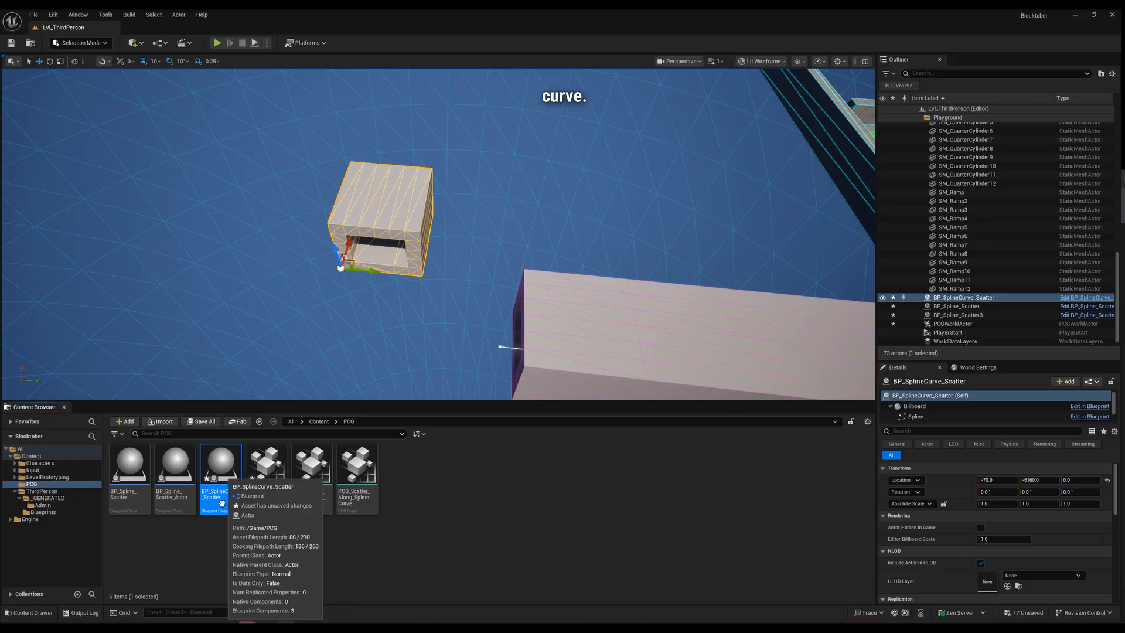
right_drag(620, 260, 557, 258)
double_click(221, 495)
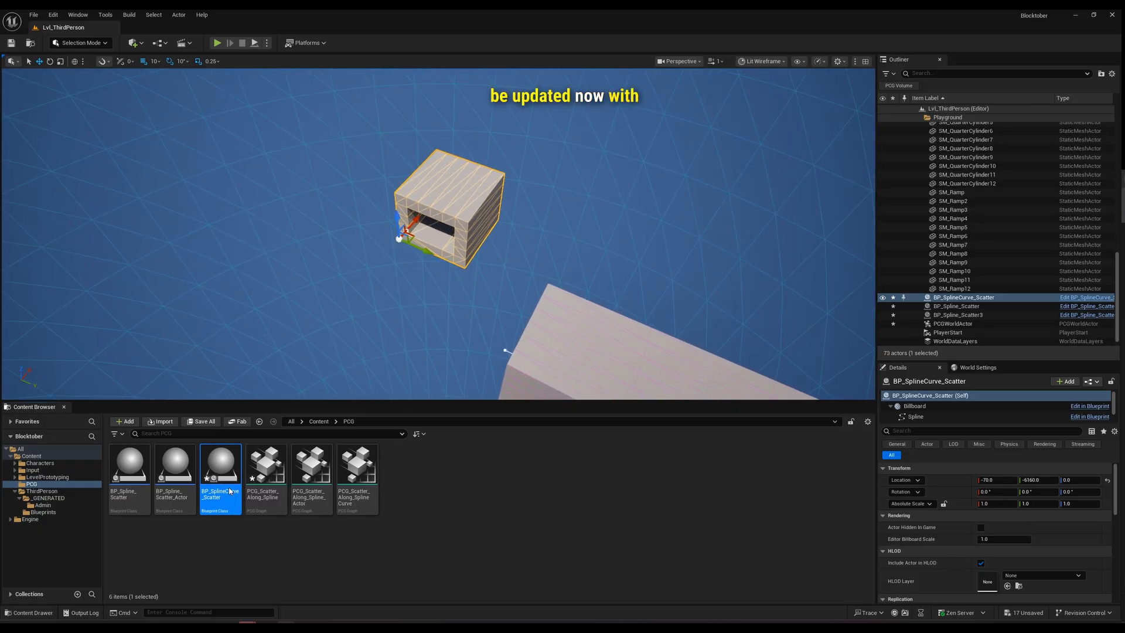
click(375, 246)
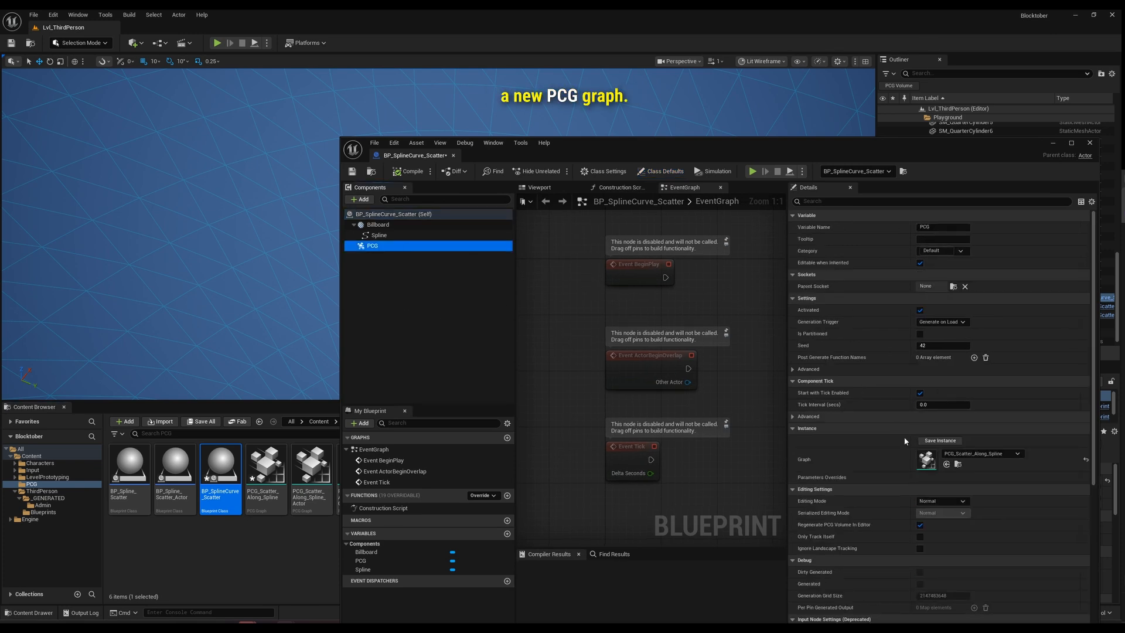
drag(602, 143, 647, 131)
drag(357, 474, 972, 452)
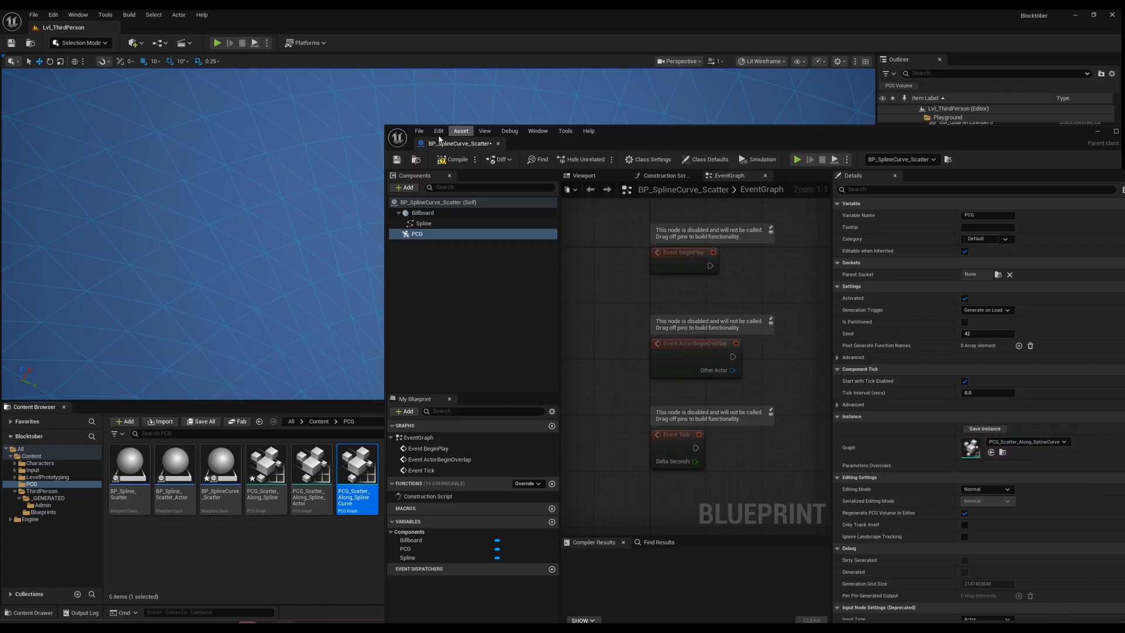
click(455, 160)
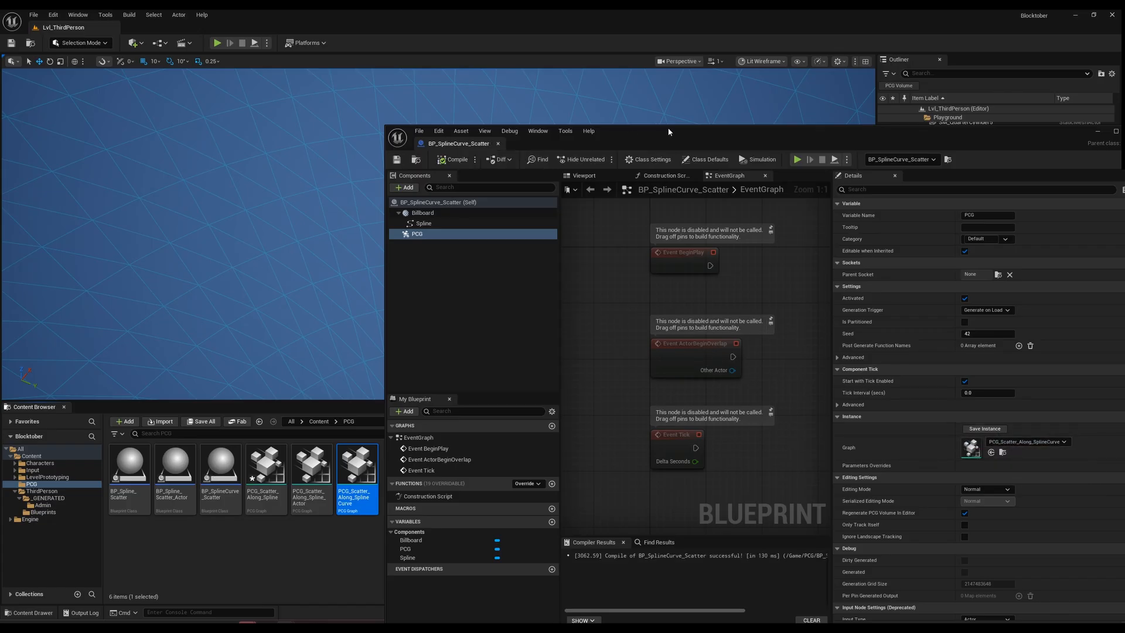
drag(891, 142, 699, 157)
click(942, 147)
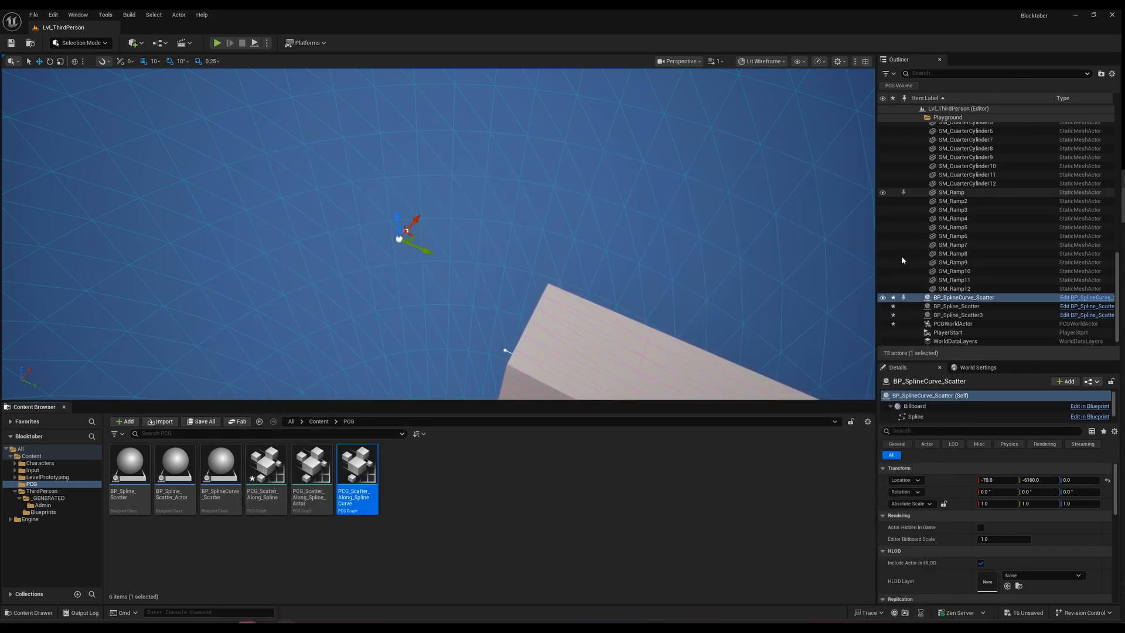
Select the end point of the BP_SplineCurve_Scatter spline and move it to X 1320 to stretch the tunnel mesh.
click(961, 297)
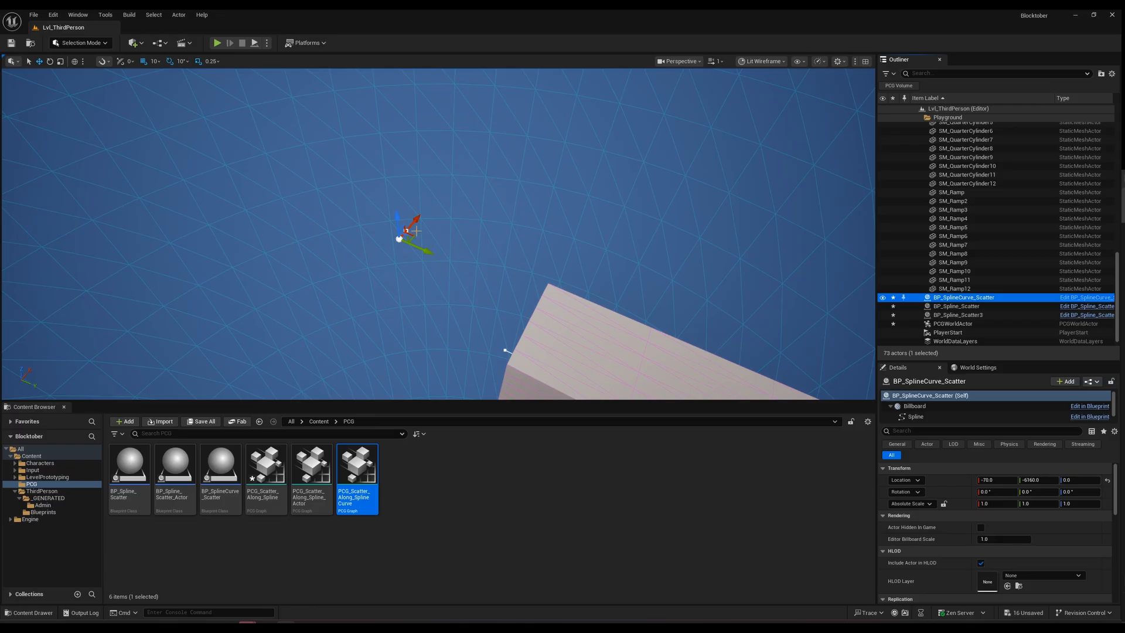
key(f)
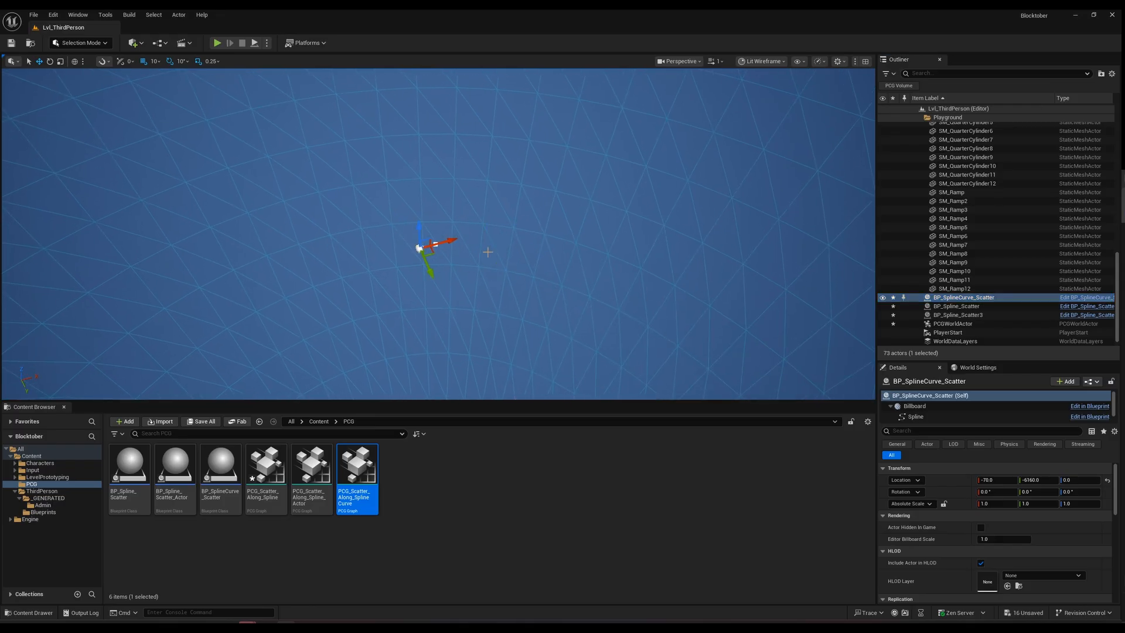
click(452, 245)
click(436, 244)
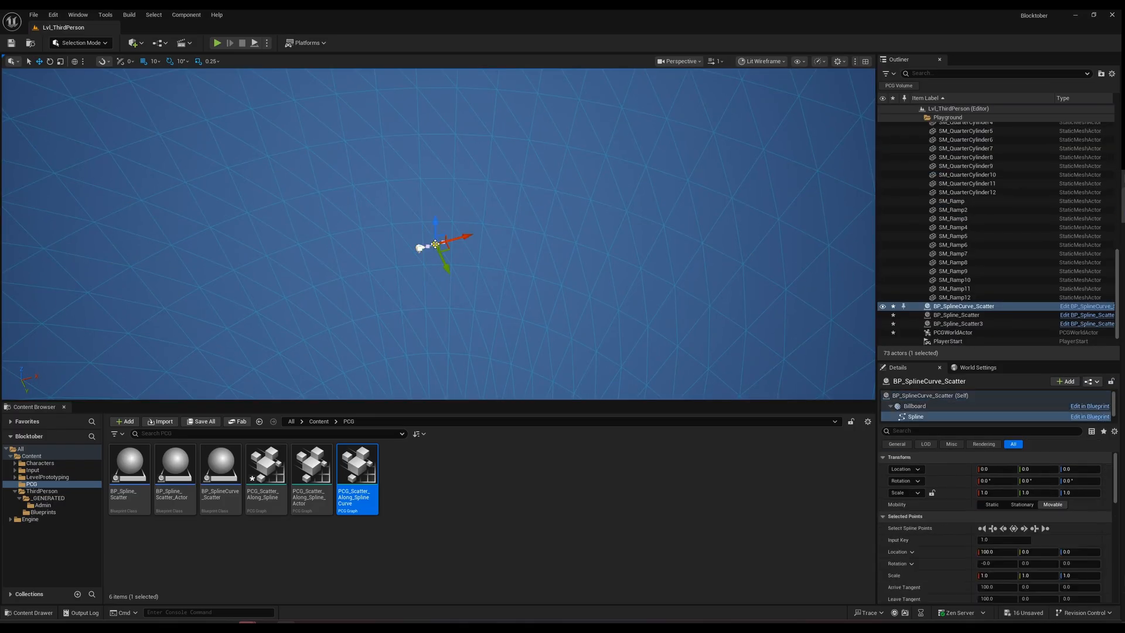
drag(456, 243, 458, 240)
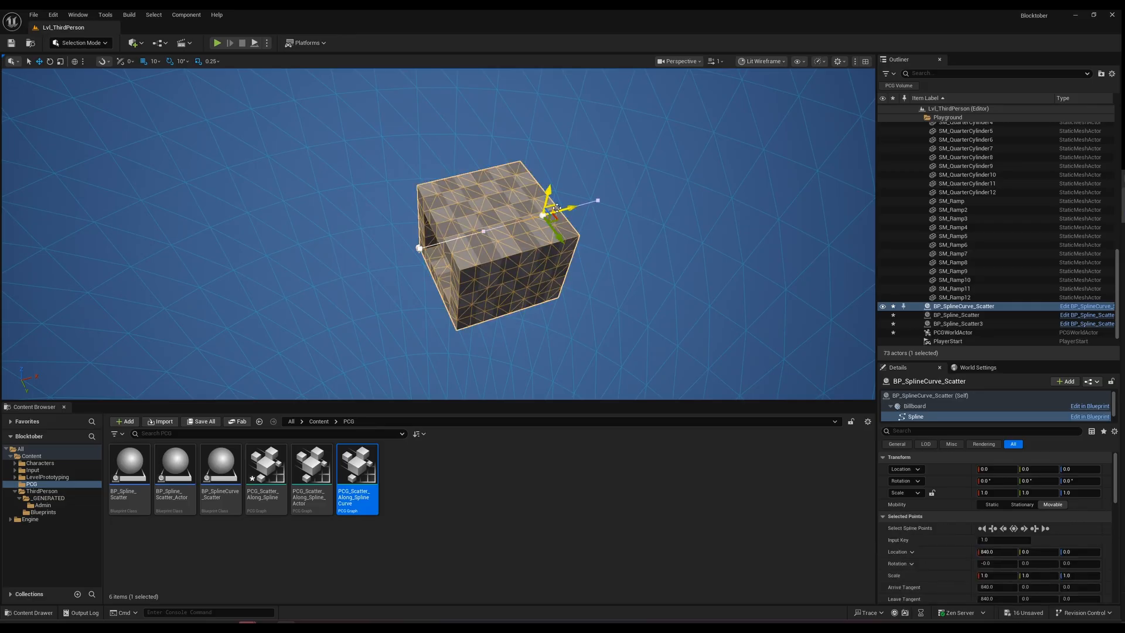
drag(561, 206, 628, 195)
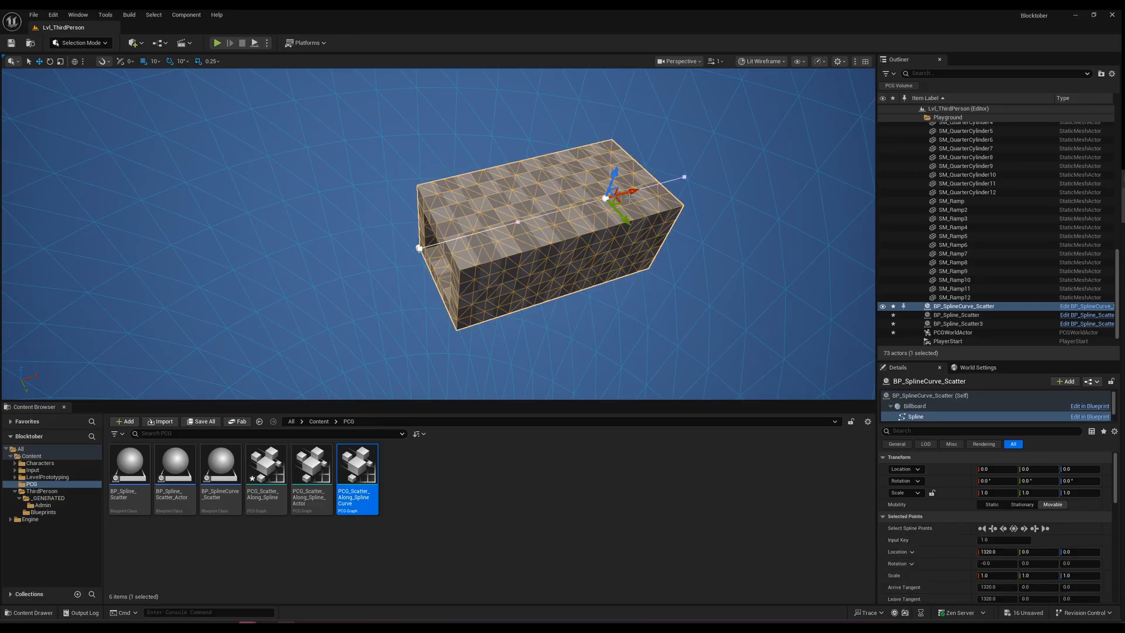
Extend the spline from its start with a new point at about X -800, Y 1200 so the tunnel bends.
right_drag(438, 235, 499, 197)
alt+drag(523, 192, 441, 336)
key(w)
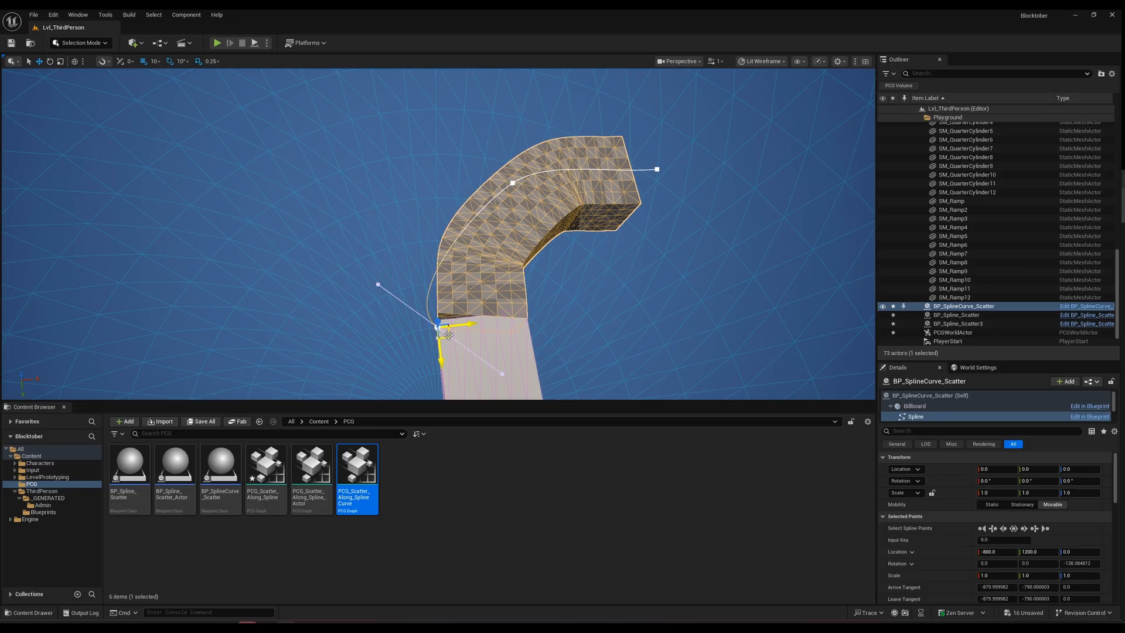
Rotate the new start point to about -98° and move it along Y to 730.
drag(455, 372, 405, 289)
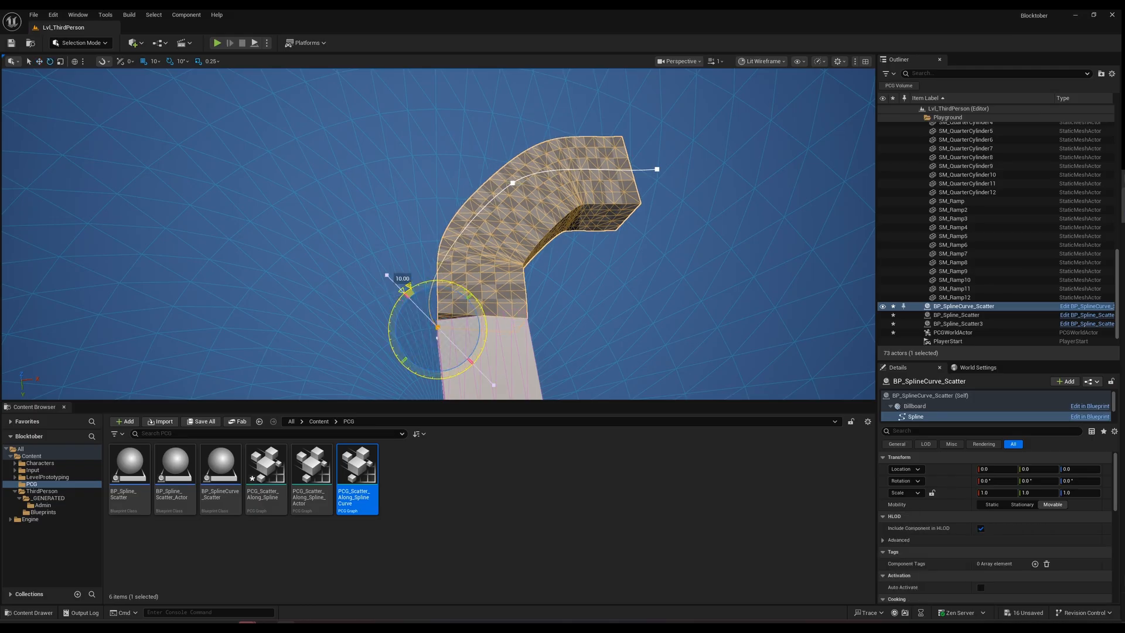
drag(448, 374, 444, 376)
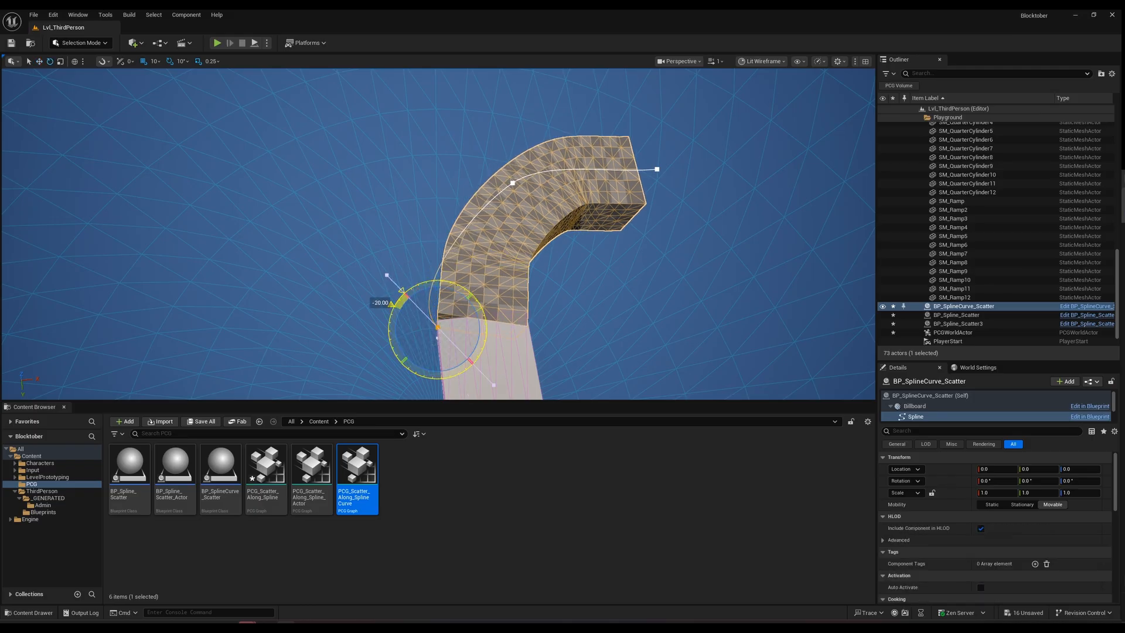
key(w)
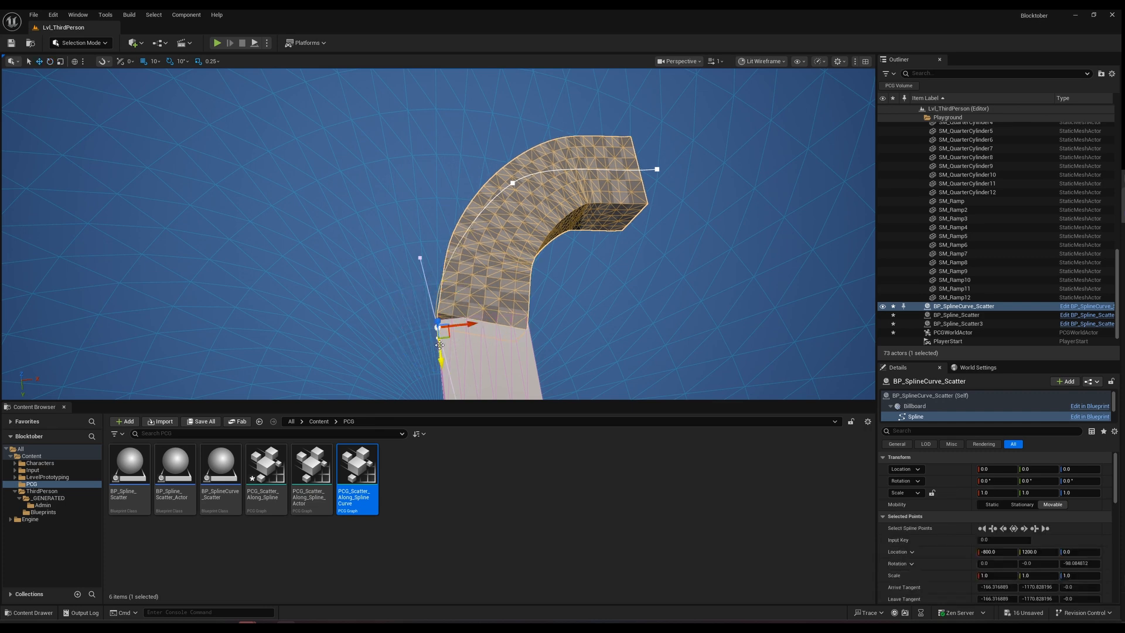
drag(439, 349, 433, 300)
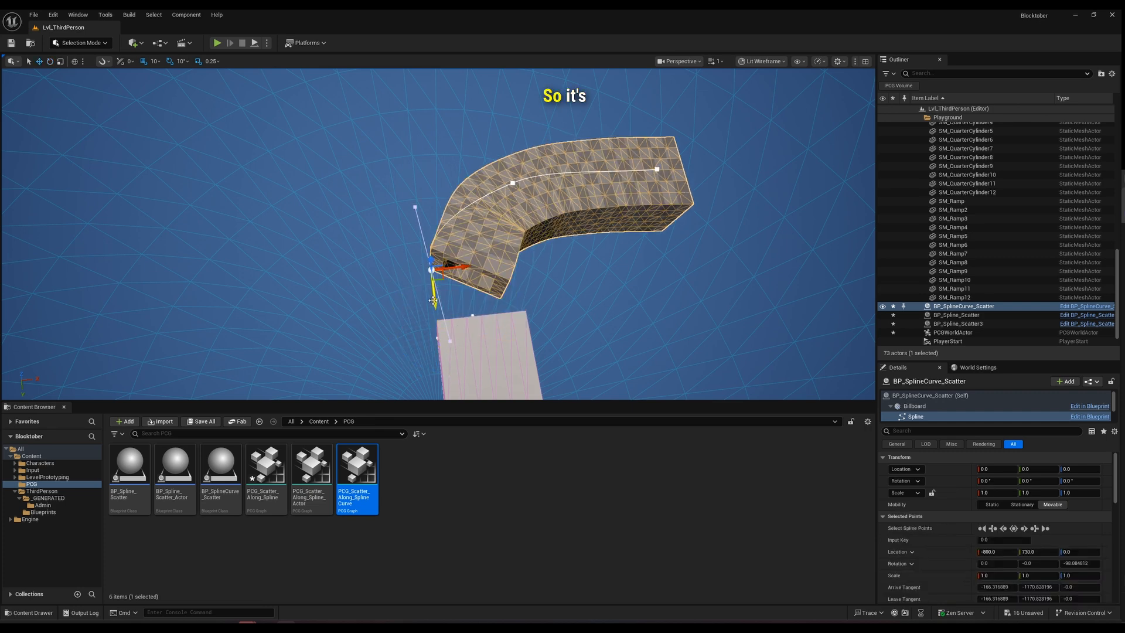
Add another start point at X -800, Y 1340, and move the neighbouring point to X -600, Y 490.
click(434, 323)
drag(430, 362, 423, 380)
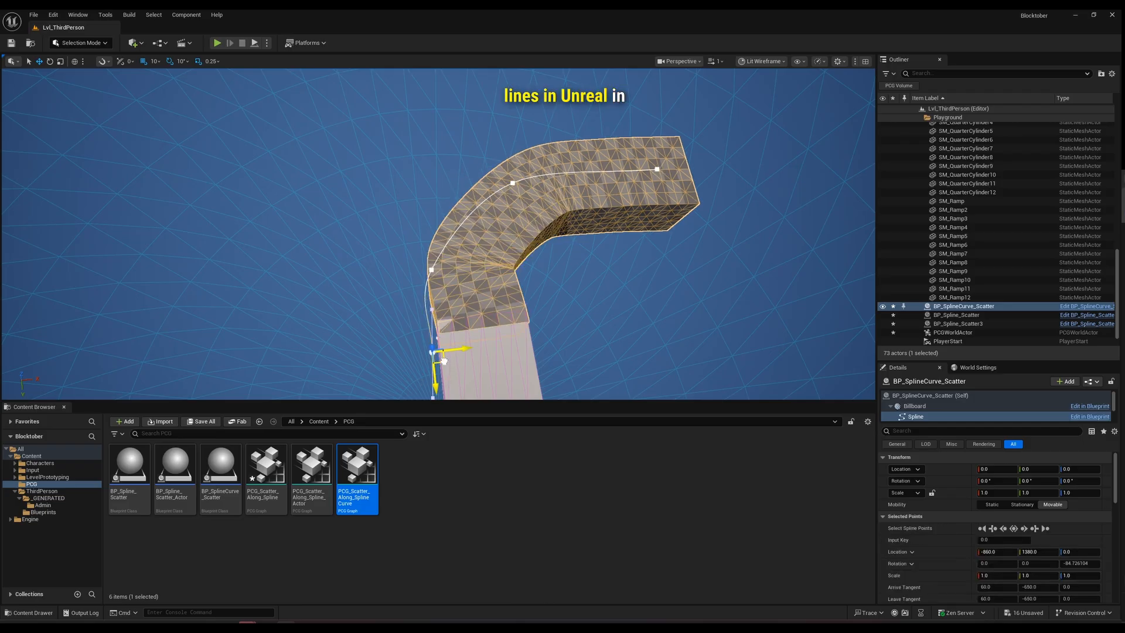
drag(441, 347, 451, 355)
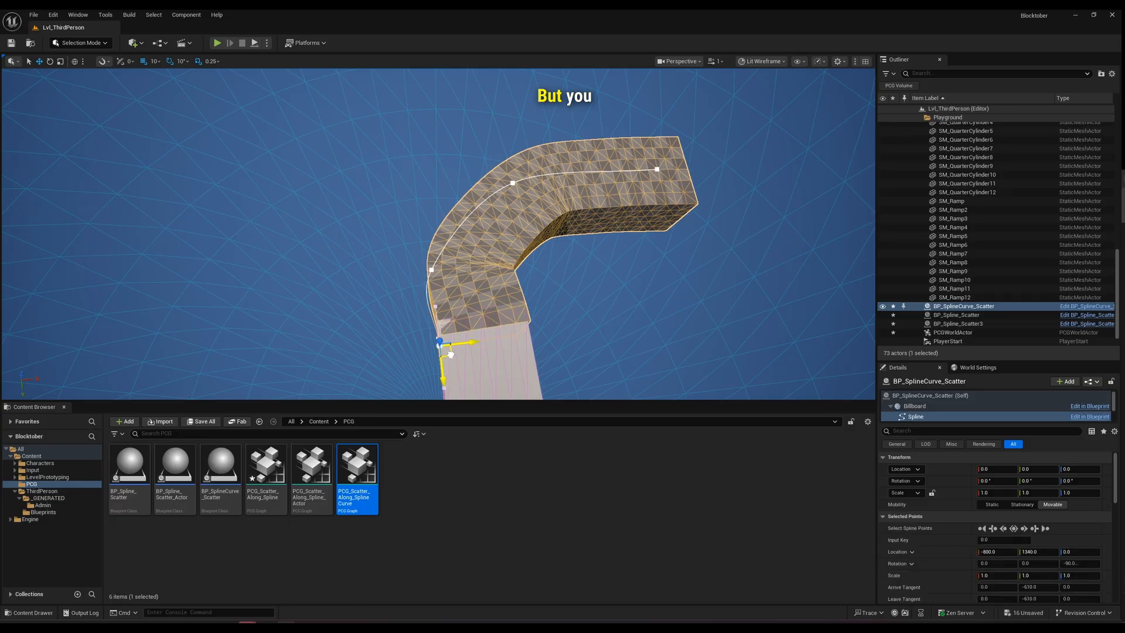
right_drag(452, 355, 440, 249)
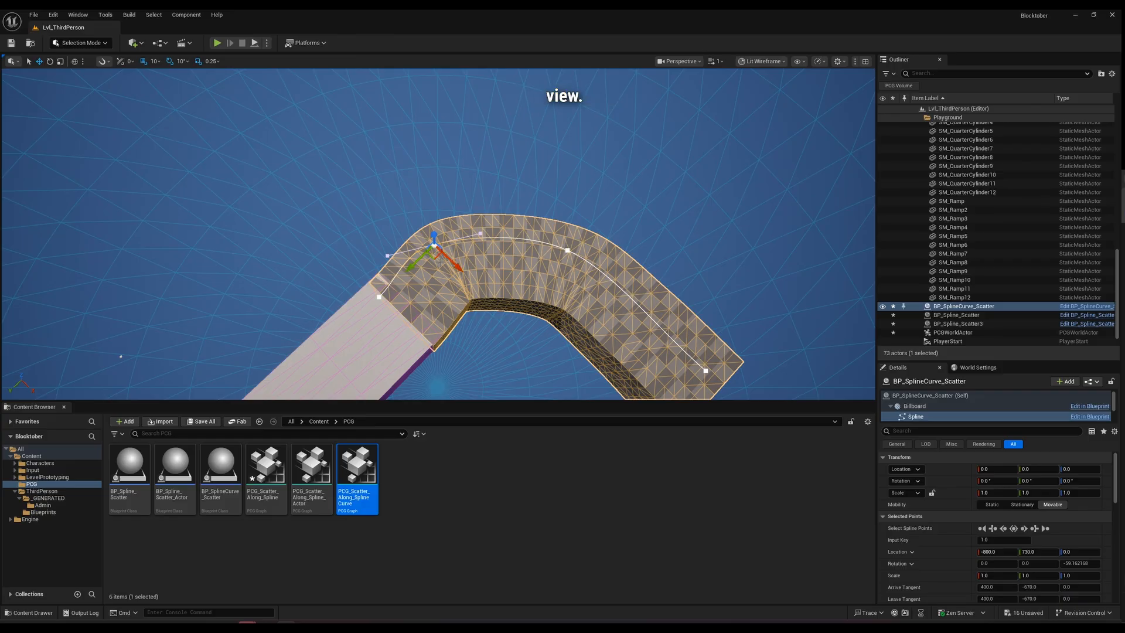
drag(437, 259, 476, 255)
Switch the viewport to the orthographic Top view and frame the curved tunnel spline.
click(680, 61)
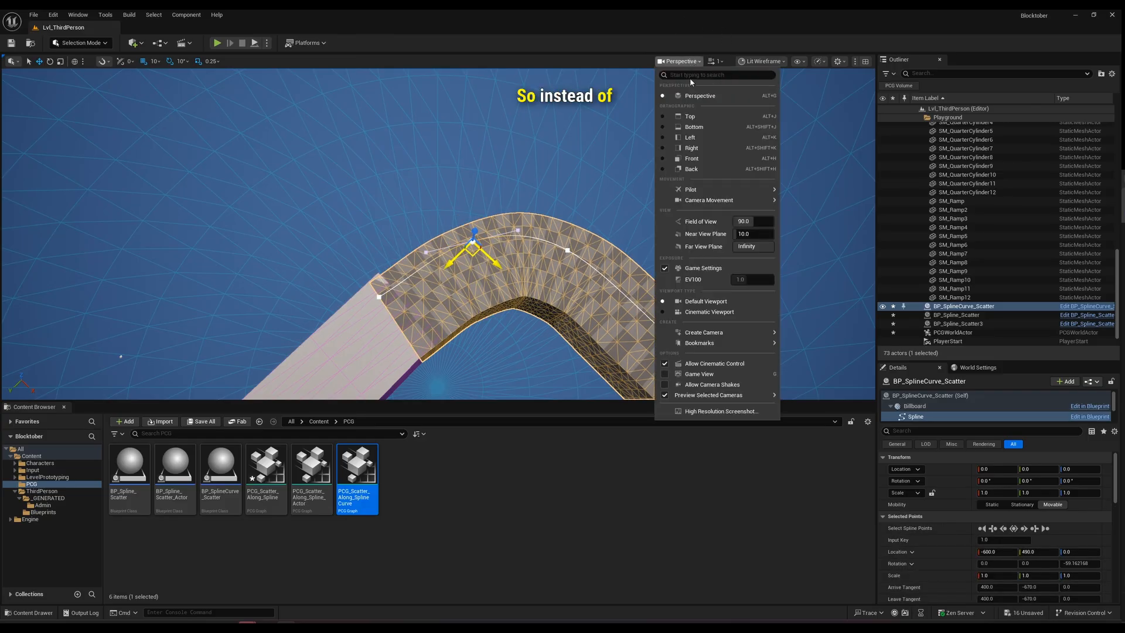
click(694, 121)
right_drag(455, 203, 524, 255)
scroll(524, 254, down, 6)
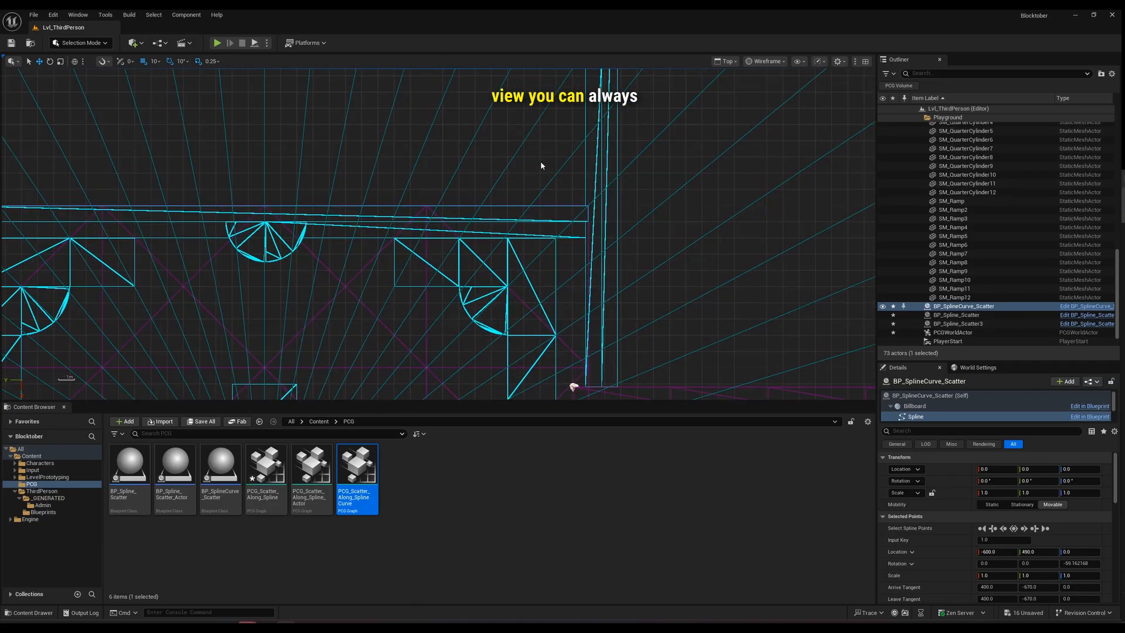
scroll(541, 166, down, 3)
key(f)
right_drag(546, 212, 526, 129)
scroll(507, 153, down, 5)
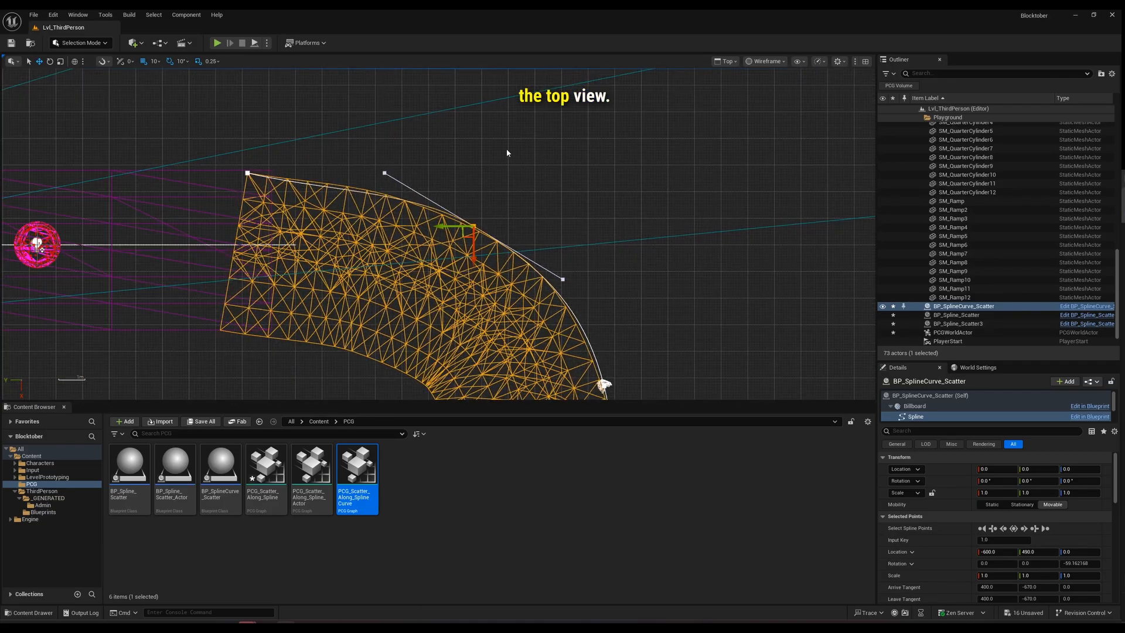
Rotate the spline's start point to about -87° and move it to X -800, Y 1280, next to the straight tunnel.
right_drag(417, 292, 454, 223)
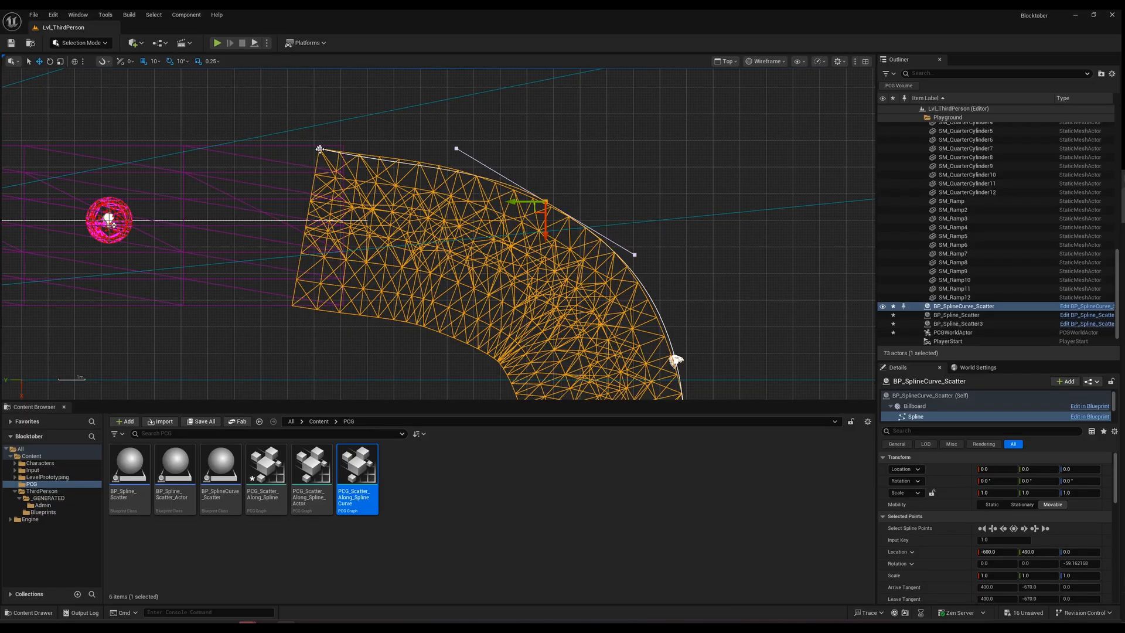
drag(337, 193, 350, 184)
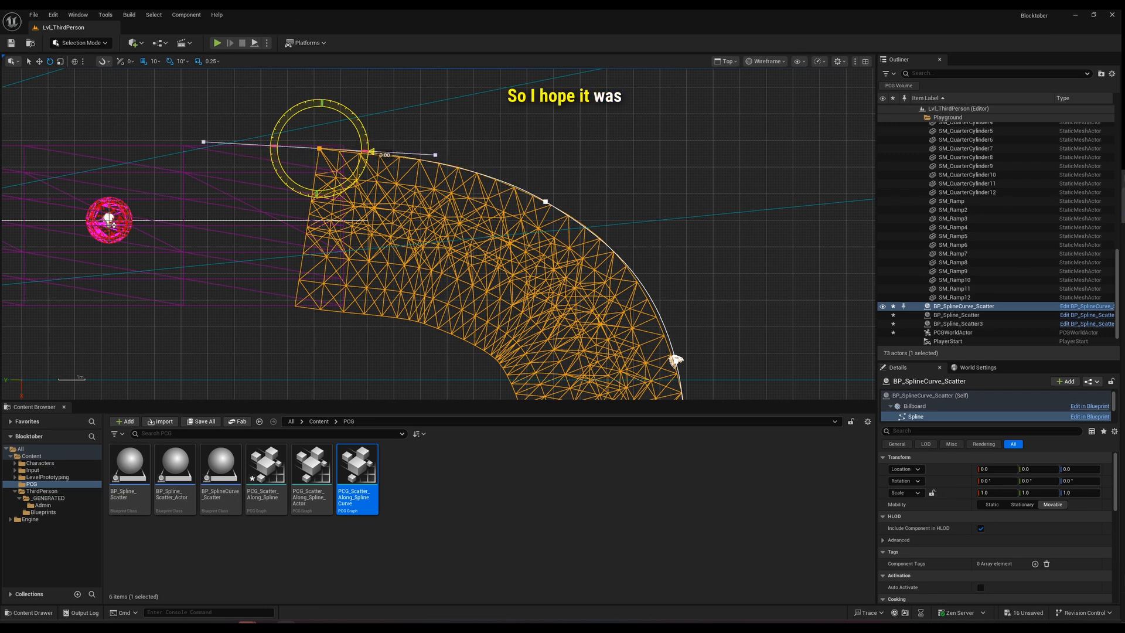
drag(350, 184, 335, 157)
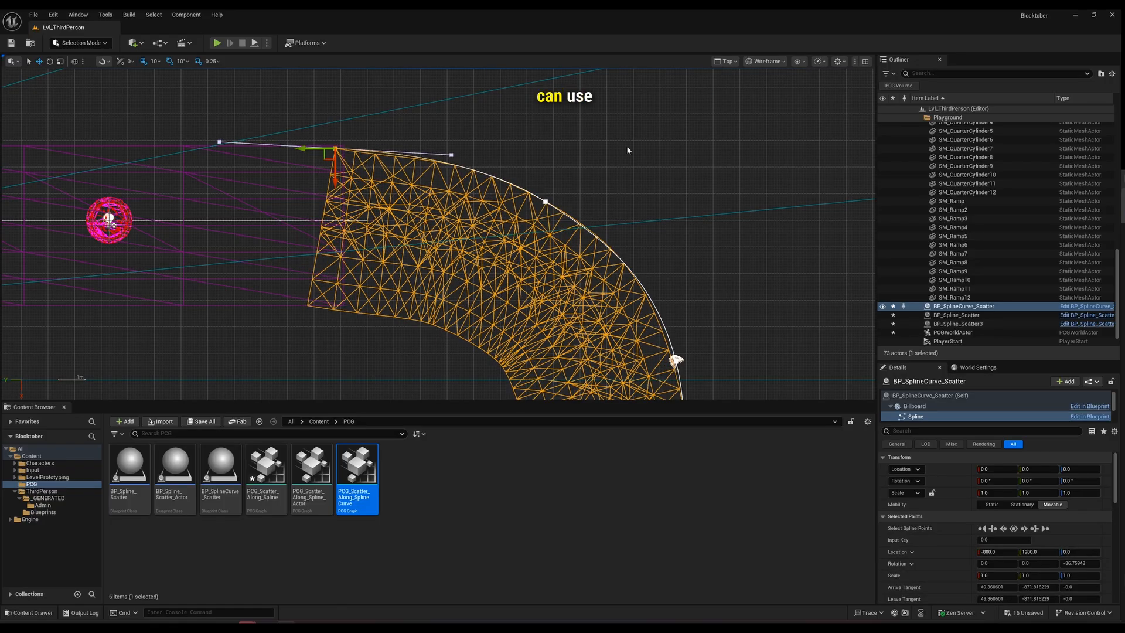
Shade the Top view as Lit to check the curve, and return the viewport to Perspective.
click(776, 64)
click(775, 92)
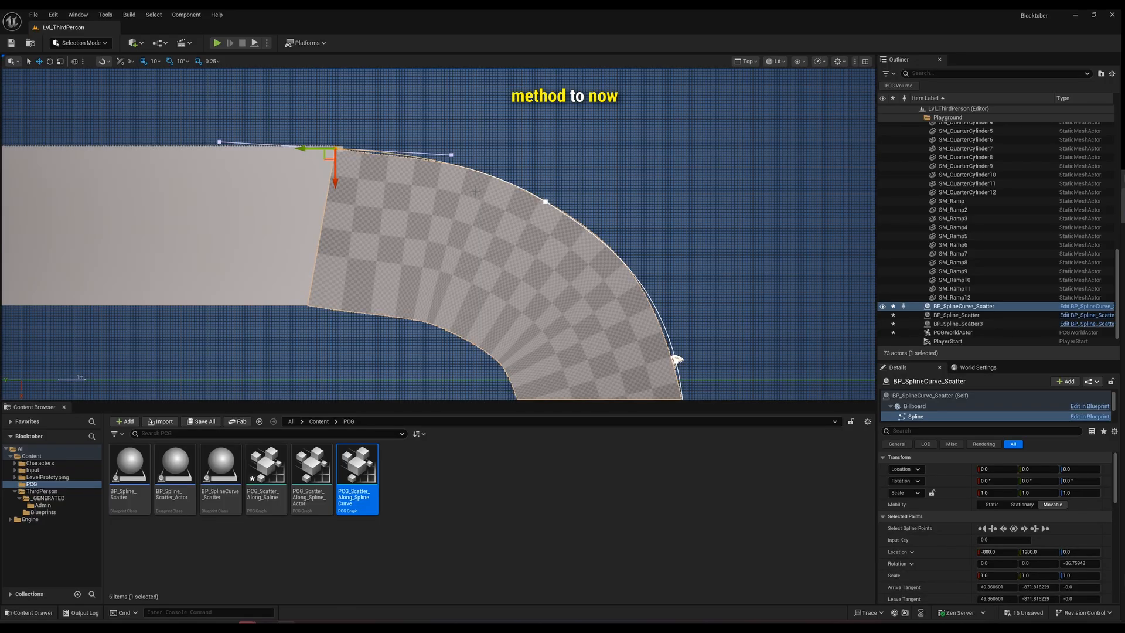
right_drag(456, 204, 506, 124)
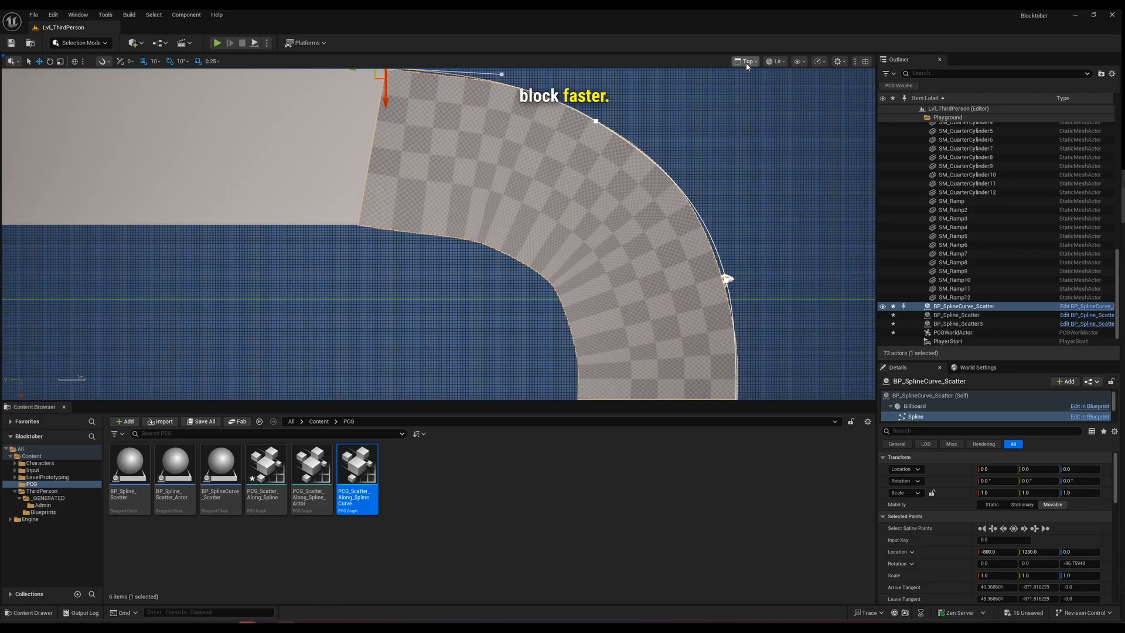
click(747, 62)
click(768, 97)
right_drag(461, 286, 786, 117)
Check the curved tunnel in the Player Collision view mode, and set the viewport back to Lit.
click(780, 60)
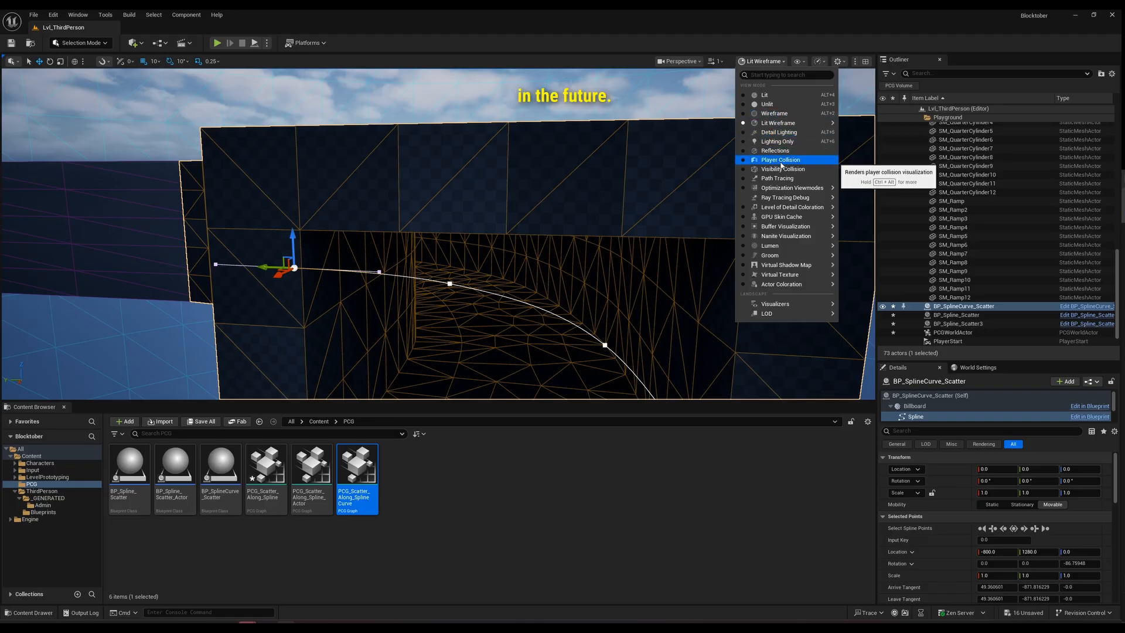
click(780, 164)
right_drag(463, 220, 404, 269)
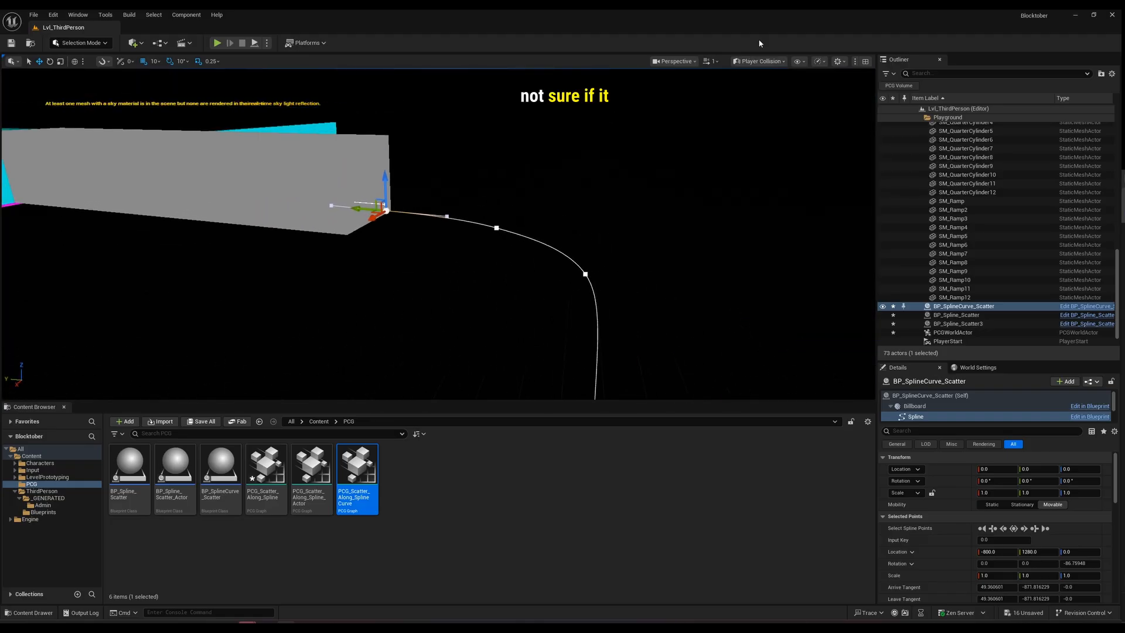
click(769, 62)
click(762, 95)
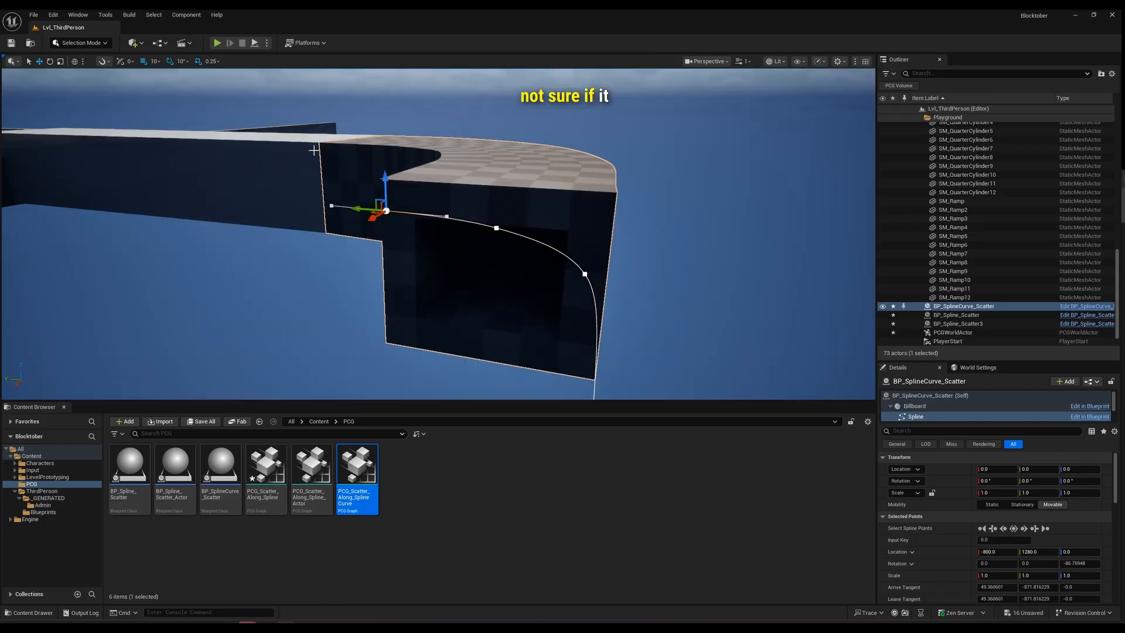
Examine how the curved tunnel joins the straight one, selecting the BP_Spline_Scatter and BP_SplineCurve_Scatter actors in the level.
right_drag(645, 175, 598, 152)
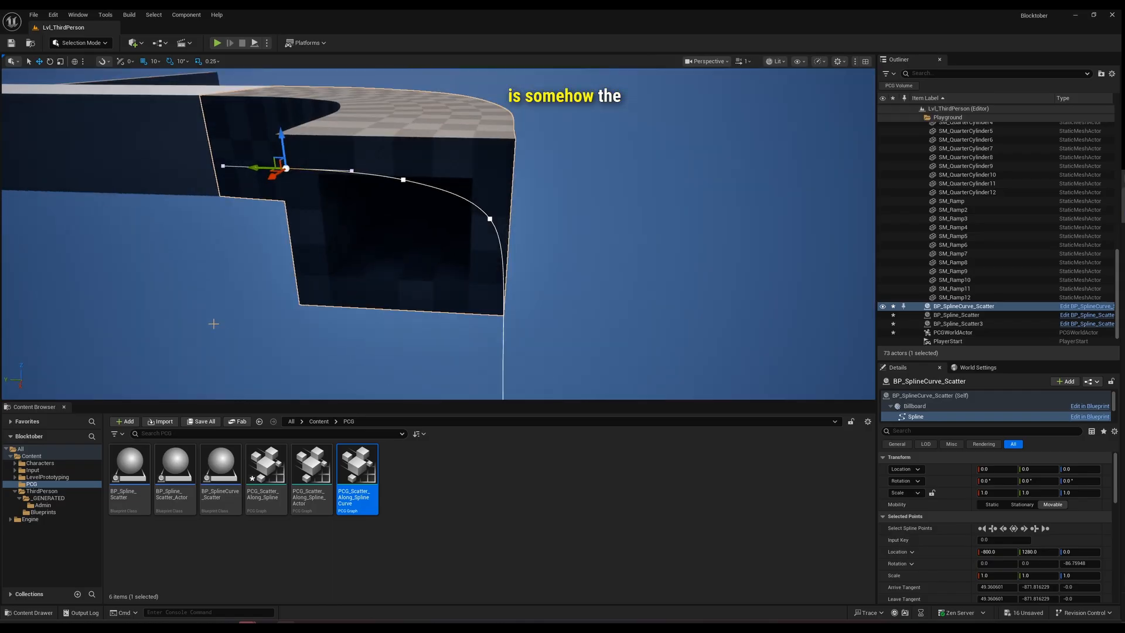
mouse_move(438, 234)
right_down()
mouse_move(375, 193)
mouse_move(363, 235)
mouse_move(334, 258)
mouse_move(375, 252)
mouse_move(411, 217)
mouse_move(499, 205)
mouse_move(475, 252)
mouse_move(457, 217)
mouse_move(469, 214)
mouse_move(472, 225)
mouse_move(449, 226)
right_up()
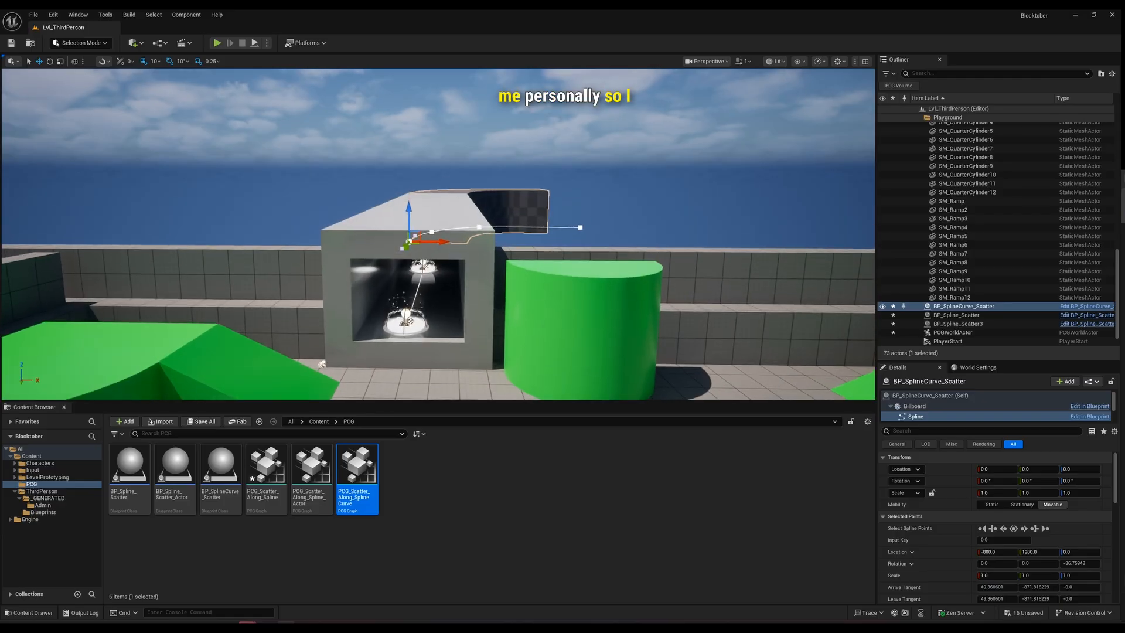
right_drag(448, 225, 439, 202)
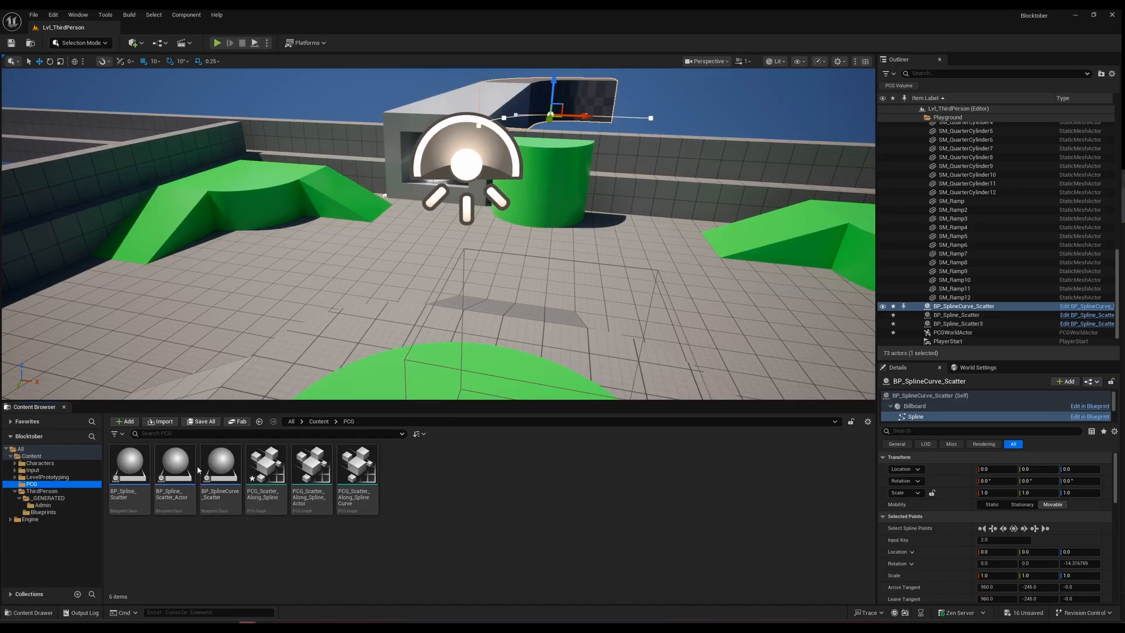
mouse_move(433, 180)
right_down()
mouse_move(443, 167)
mouse_move(425, 167)
mouse_move(424, 182)
mouse_move(469, 182)
mouse_move(438, 181)
right_up()
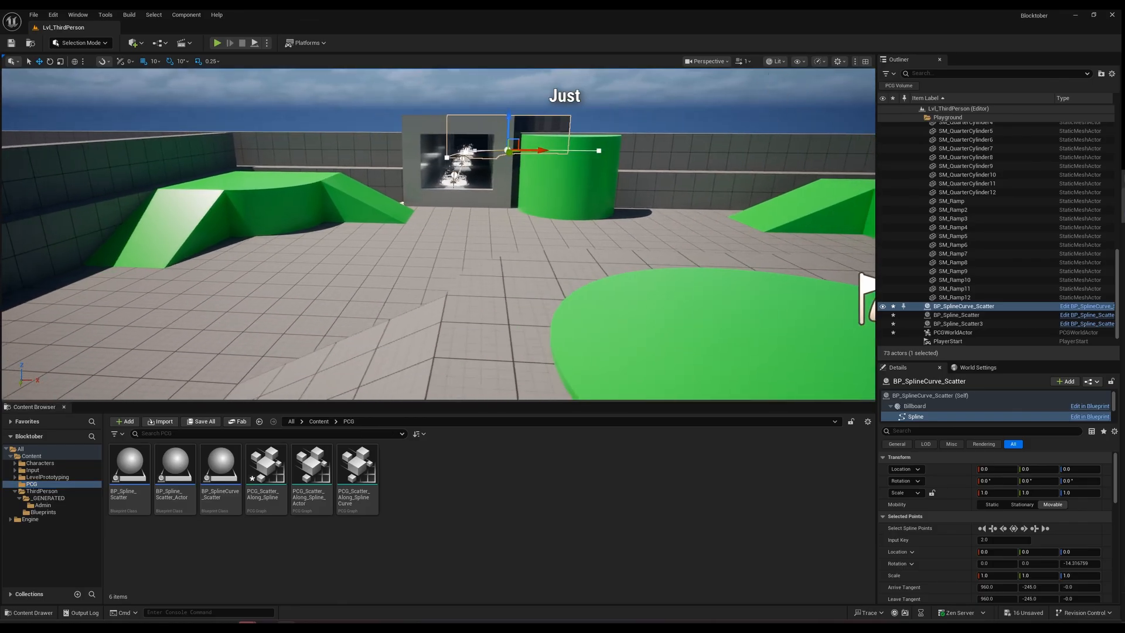
click(221, 472)
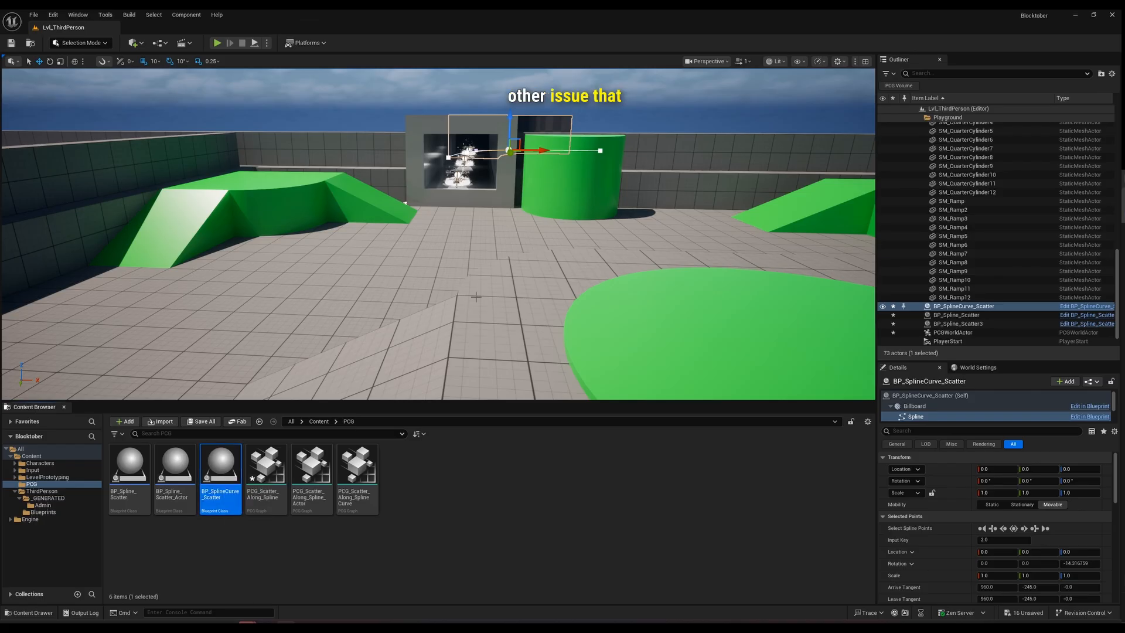
click(482, 203)
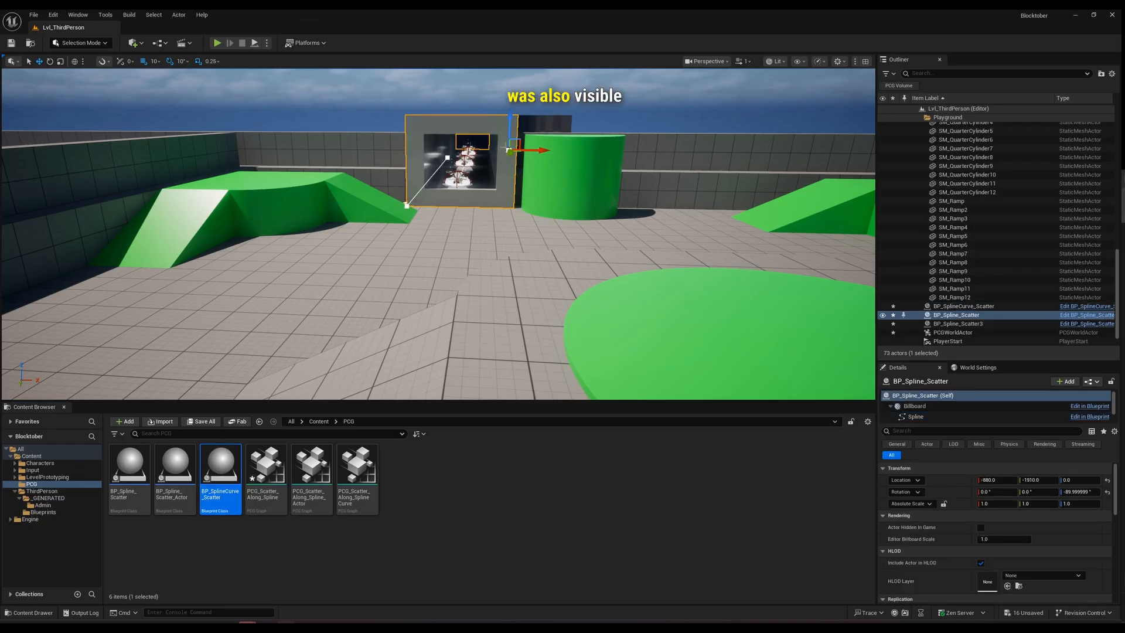
click(552, 120)
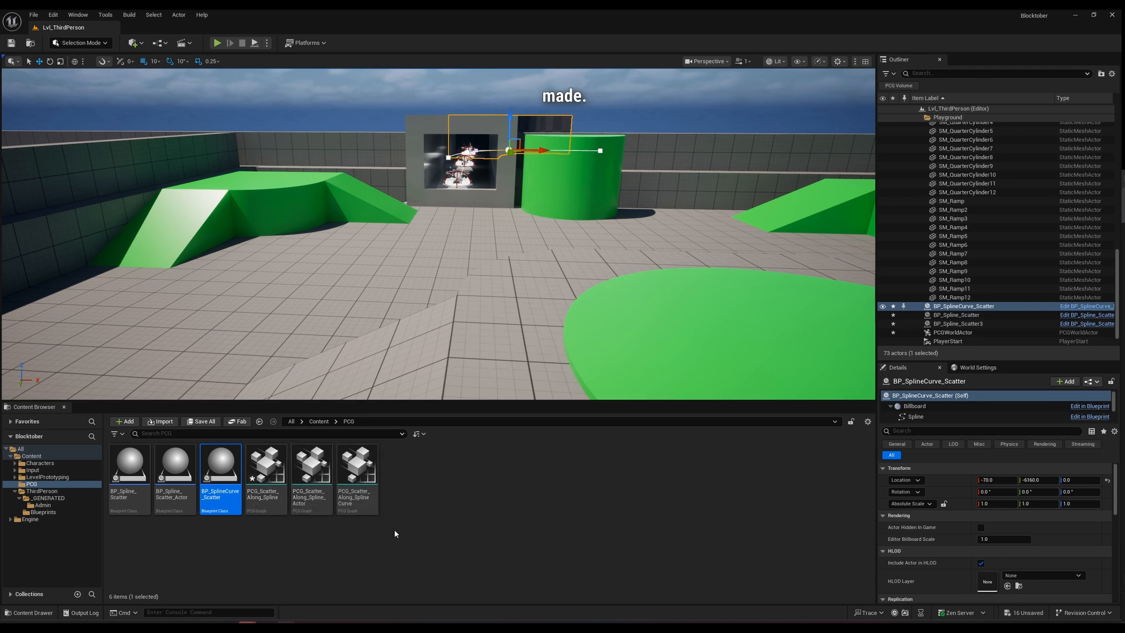
In the PCG_Scatter_Along_SplineCurve graph, set the Spawn Spline Mesh node's collision preset to BlockAll and close the graph.
click(358, 505)
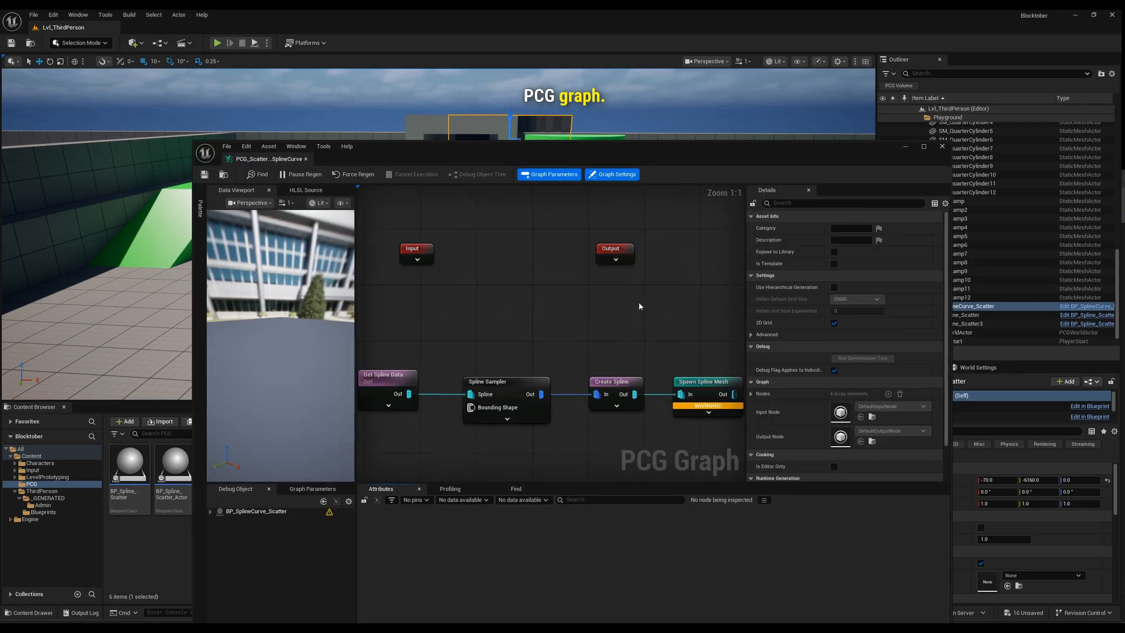
right_drag(710, 374, 663, 362)
click(659, 375)
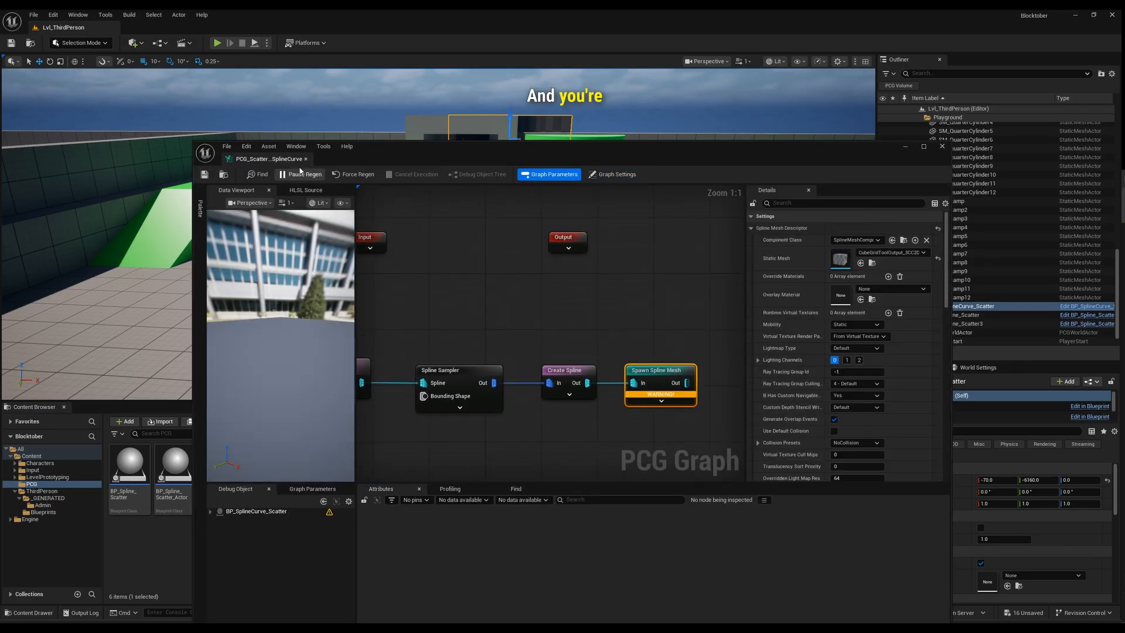
right_drag(724, 305, 679, 270)
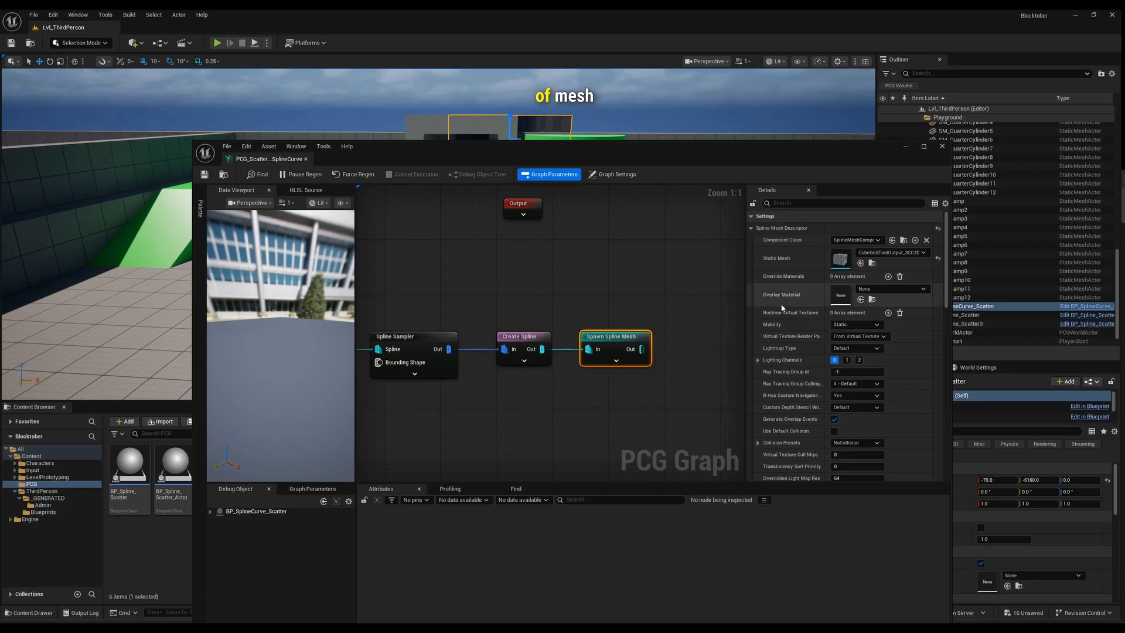
scroll(782, 311, down, 1)
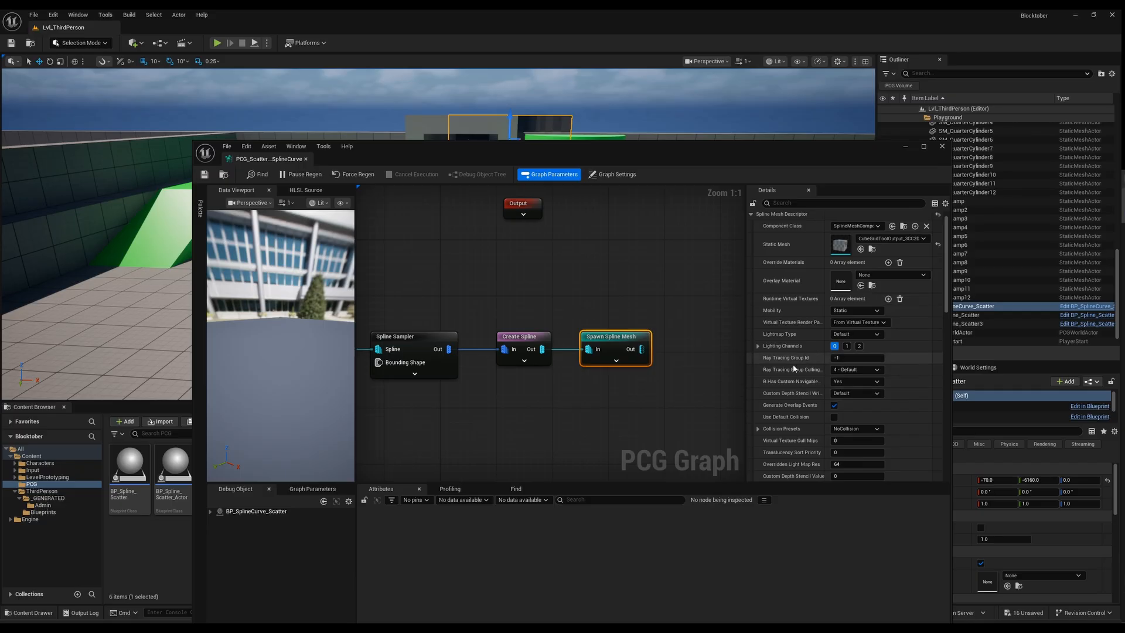
click(863, 430)
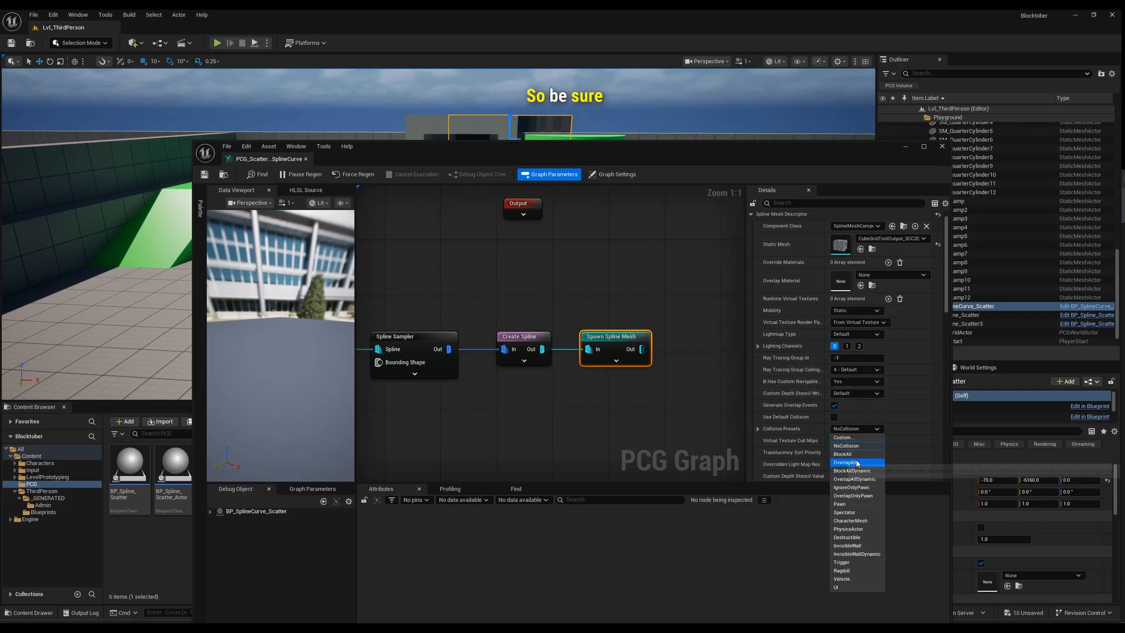
click(856, 454)
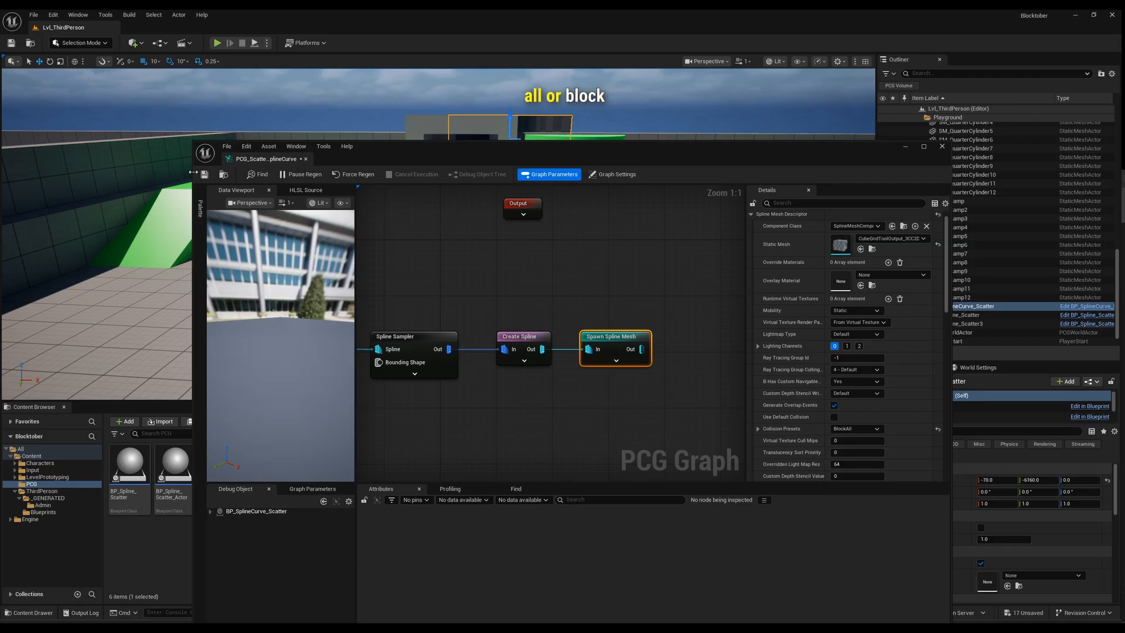
click(943, 147)
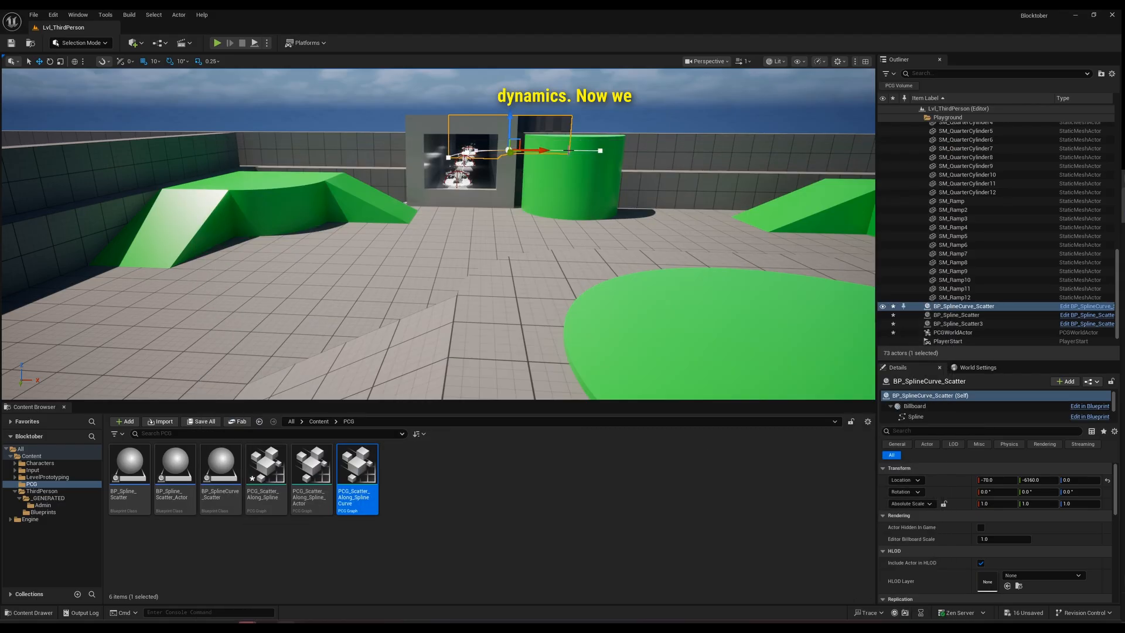
Recheck the curved and straight tunnels' collision in the Player Collision view mode, and return the viewport to Lit.
right_drag(458, 155, 550, 153)
key(w)
key(d)
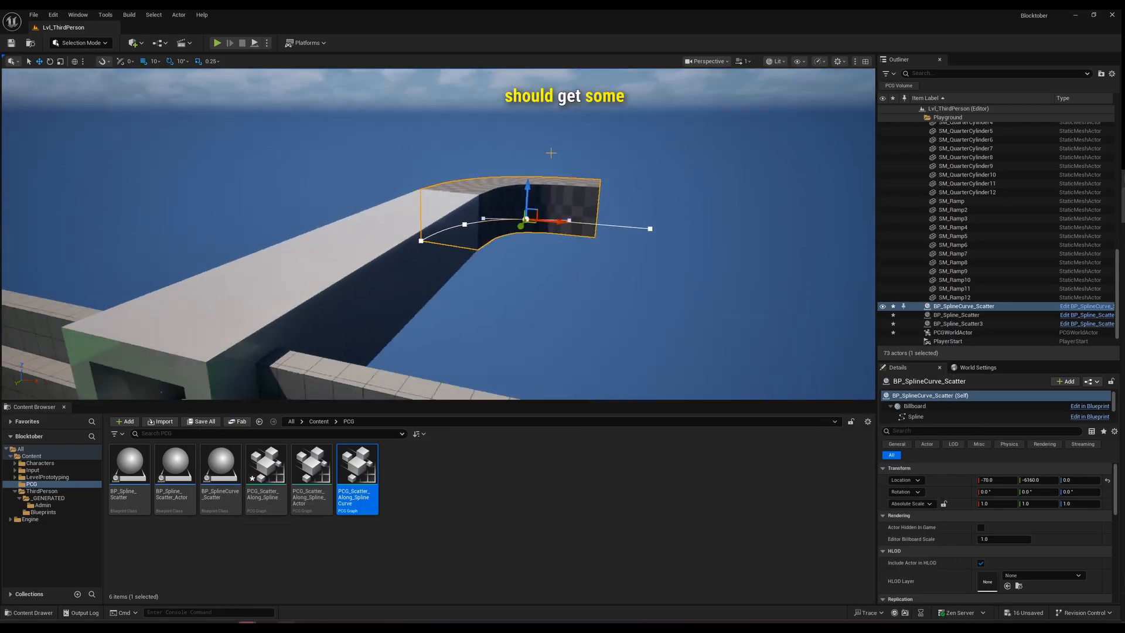
click(775, 61)
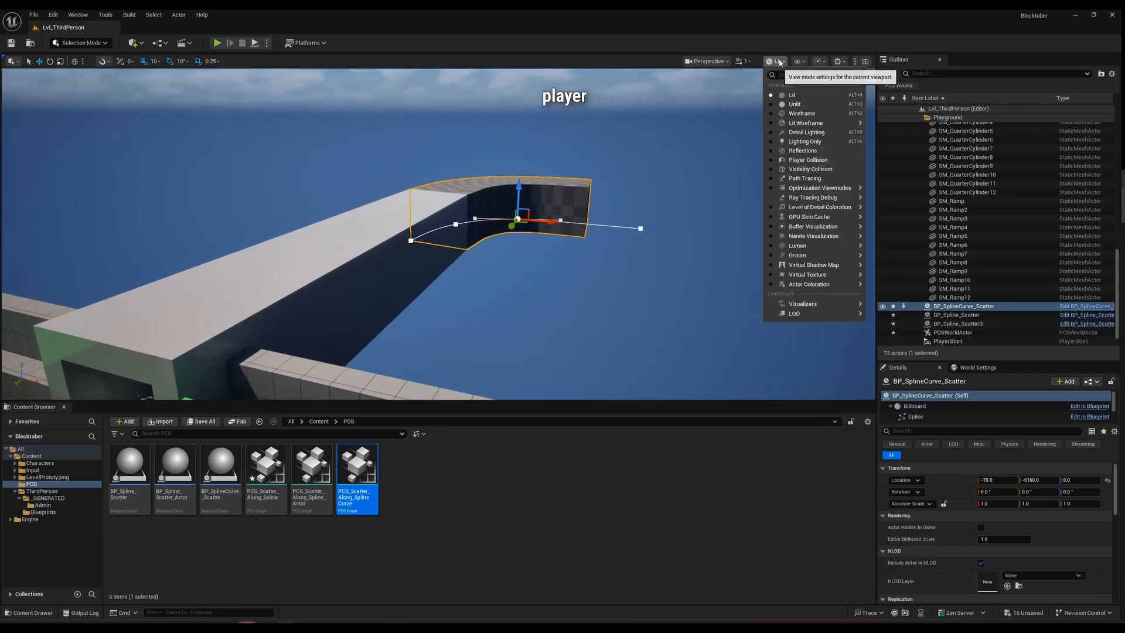
click(808, 162)
key(w)
right_drag(600, 191, 569, 193)
key(a)
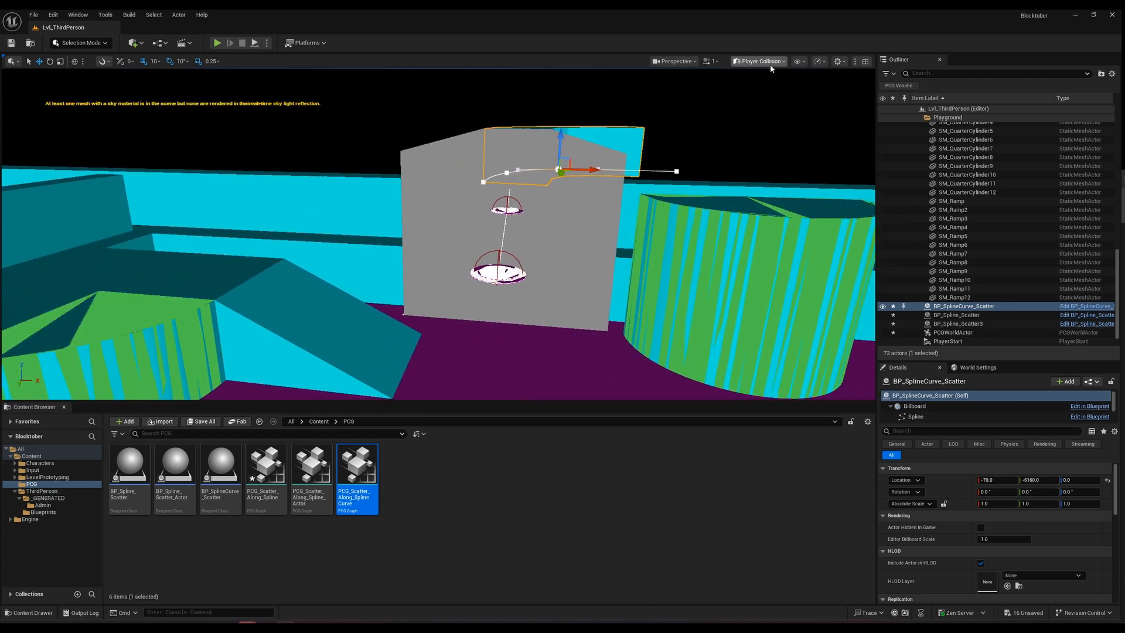
click(768, 62)
click(761, 95)
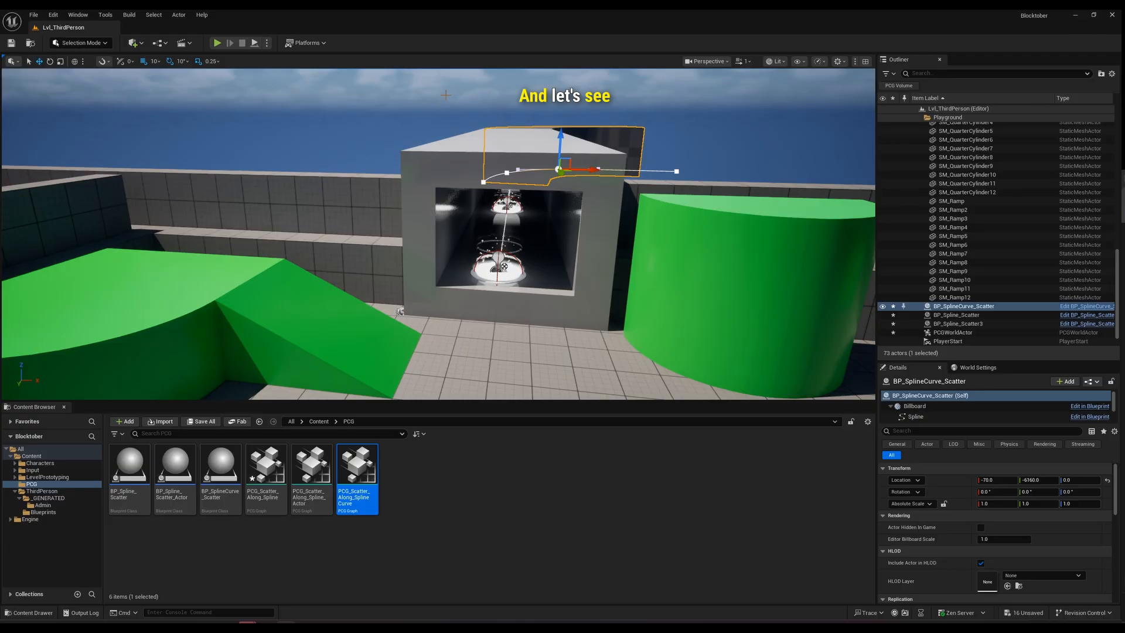
Play-test the level by running the character through the straight tunnel towards the curved section, and end the play session.
click(215, 43)
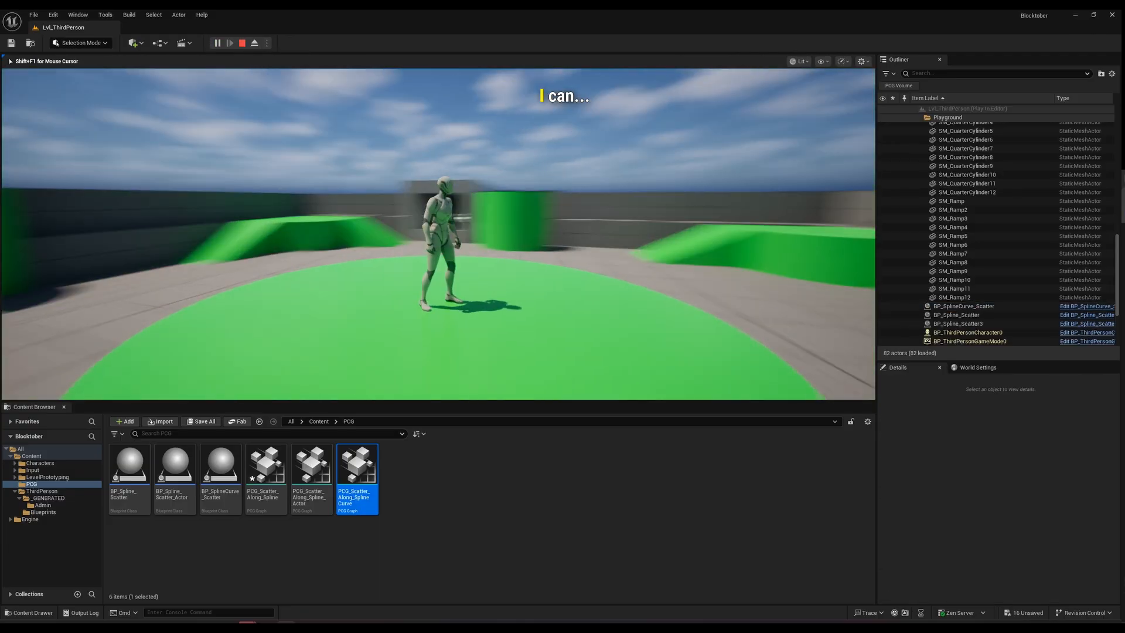
key(w)
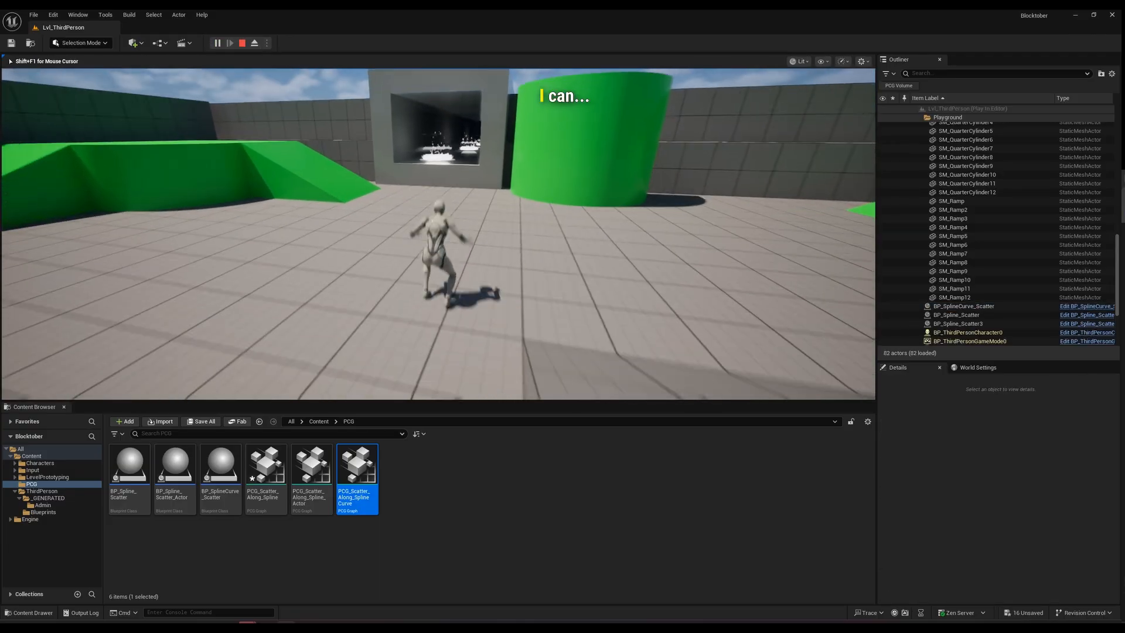
key(w)
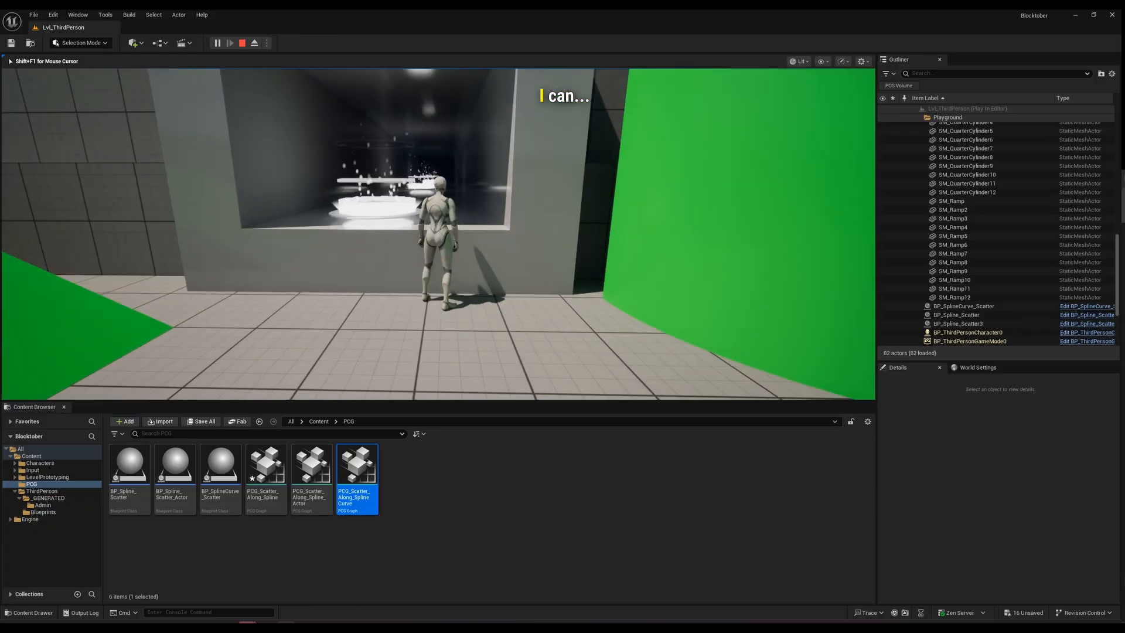
key(space)
key(w)
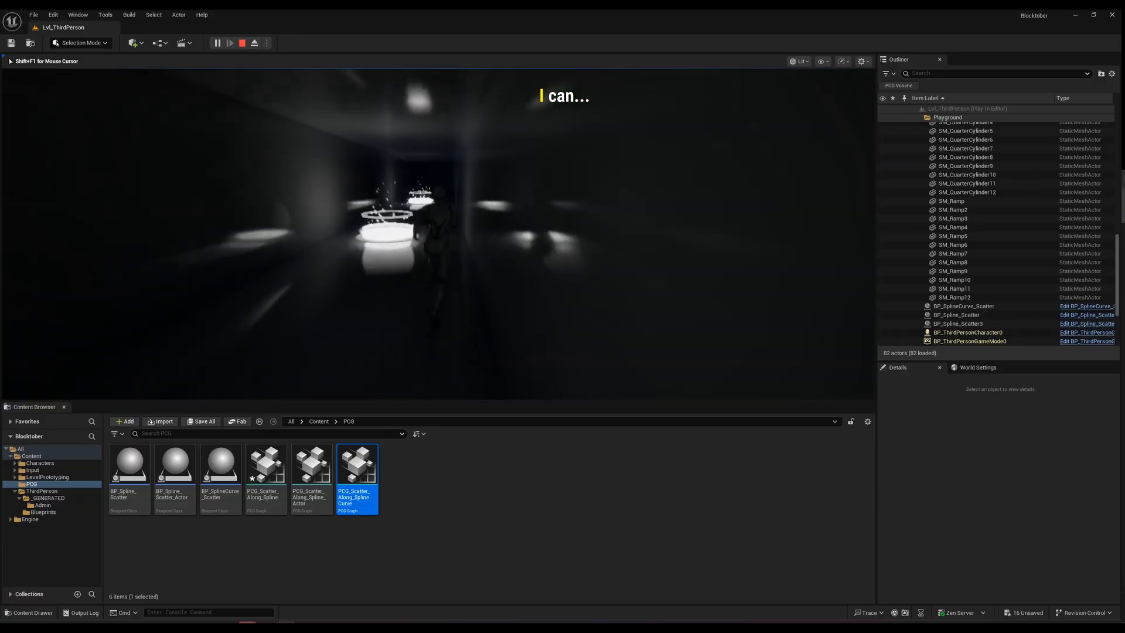
key(w)
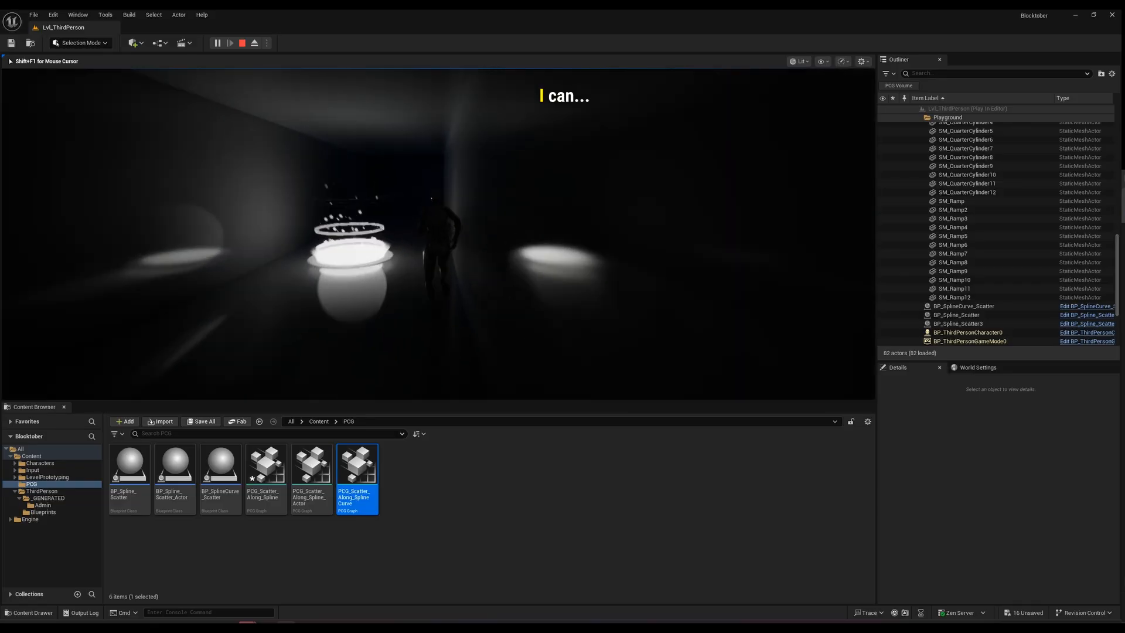
key(w)
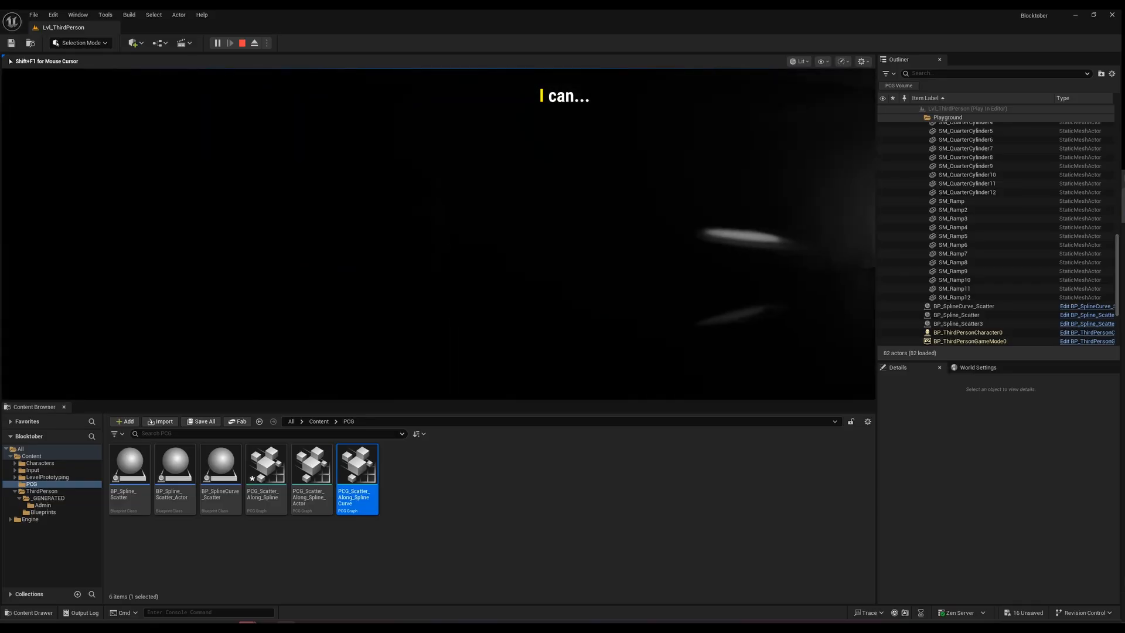
key(w)
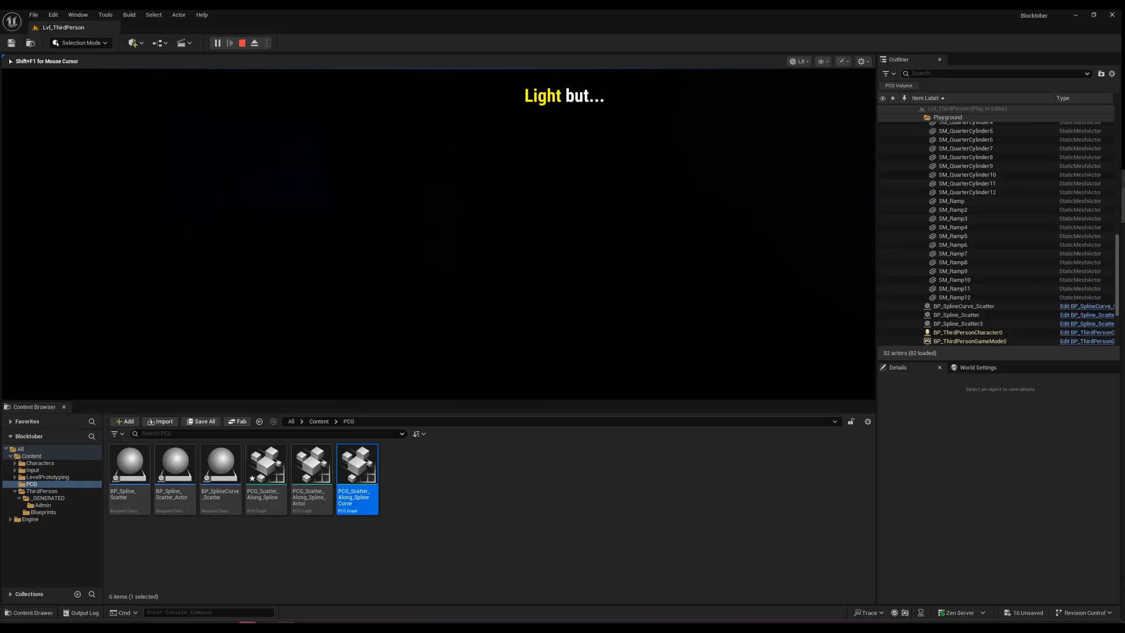
key(w)
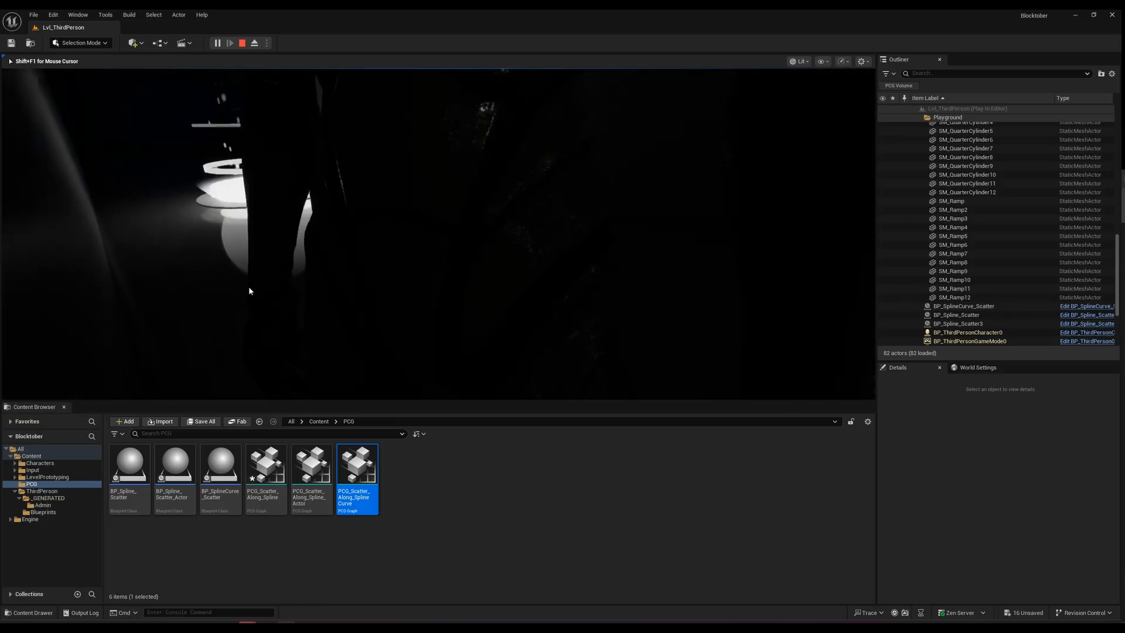
key(Escape)
Add a point light and place it inside the tunnel near the curve, at X -500, Y -5390, Z 210.
key(s)
right_drag(421, 258, 287, 293)
key(s)
click(135, 43)
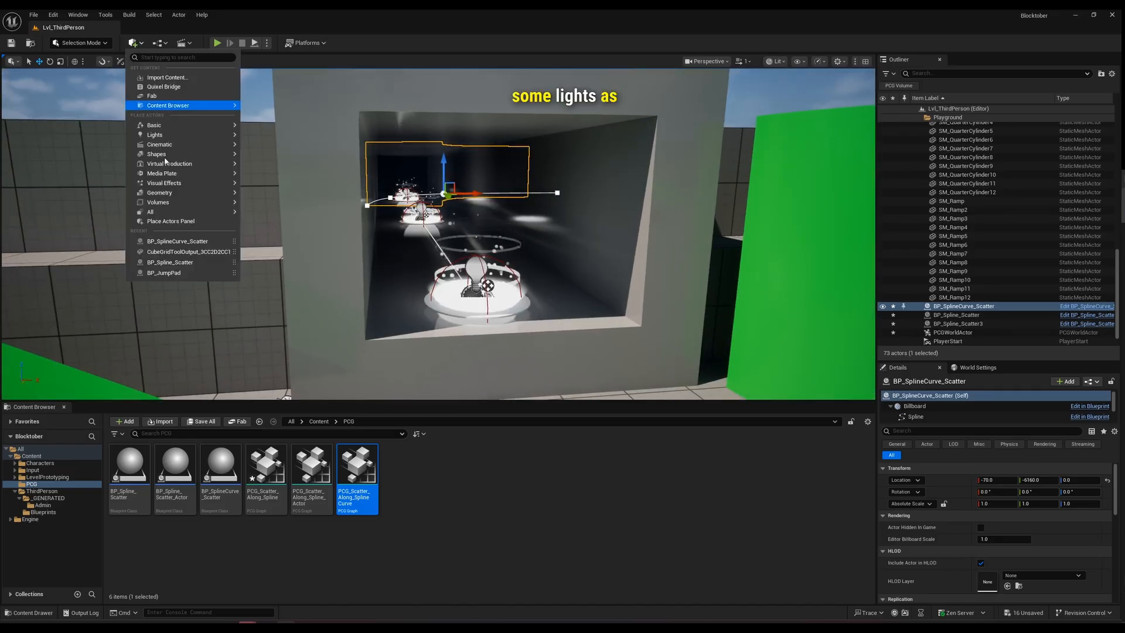
mouse_move(182, 136)
click(276, 150)
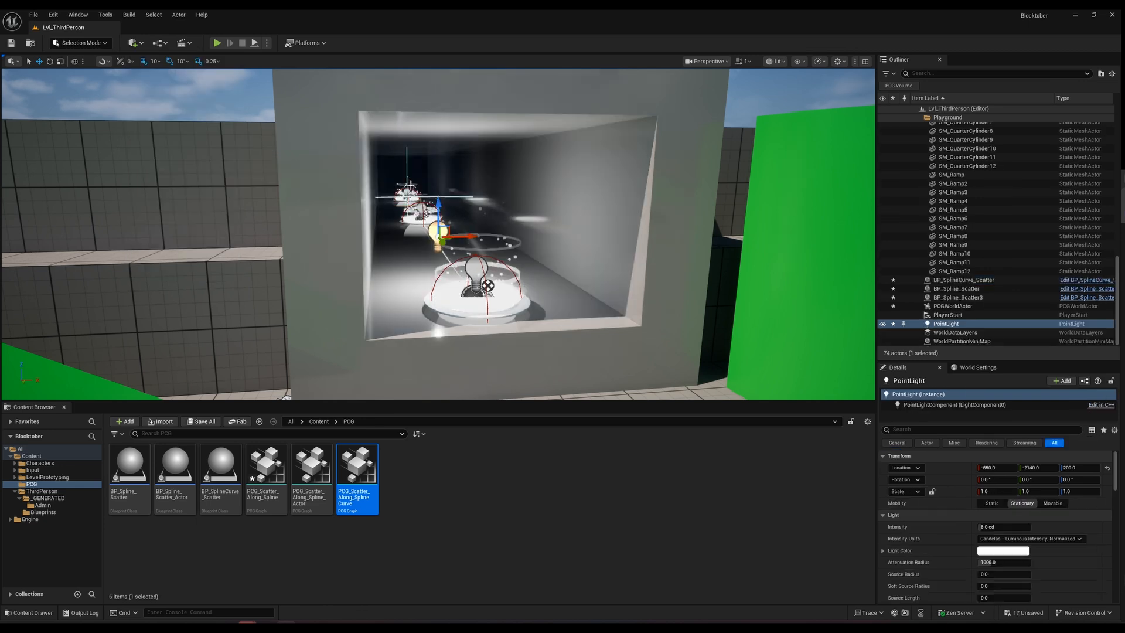
drag(448, 247, 396, 183)
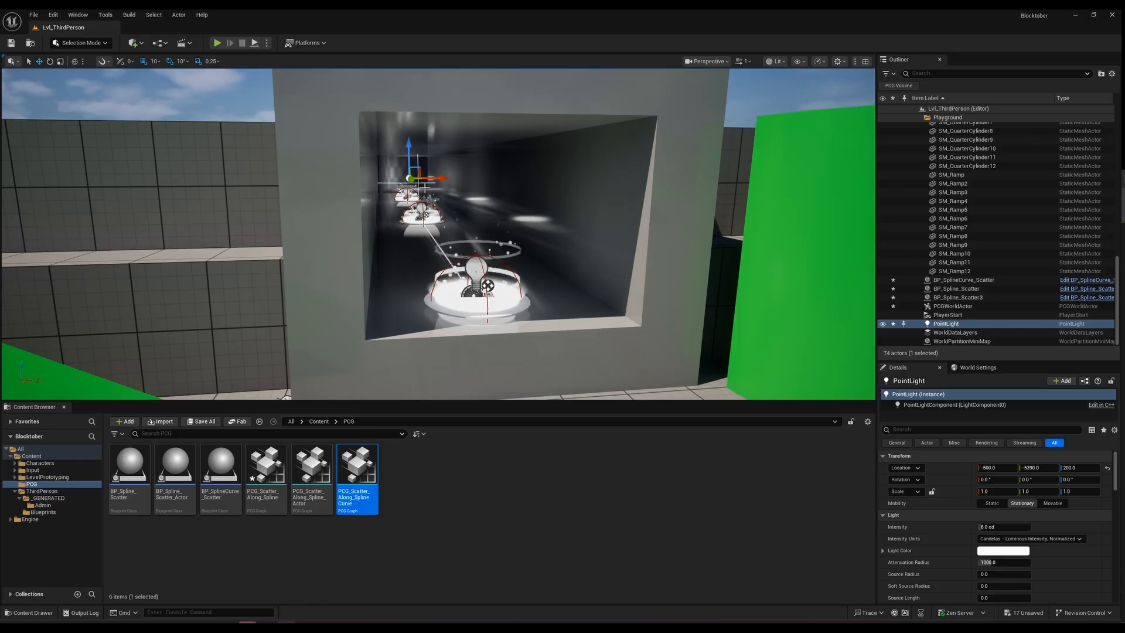
key(f)
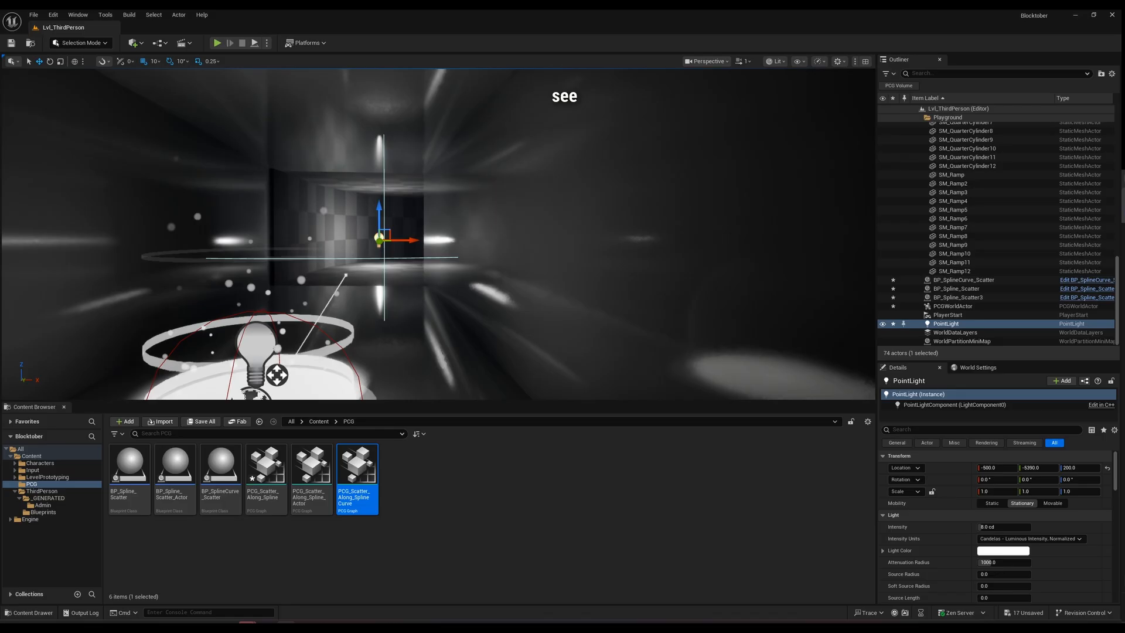
key(w)
right_drag(356, 183, 434, 183)
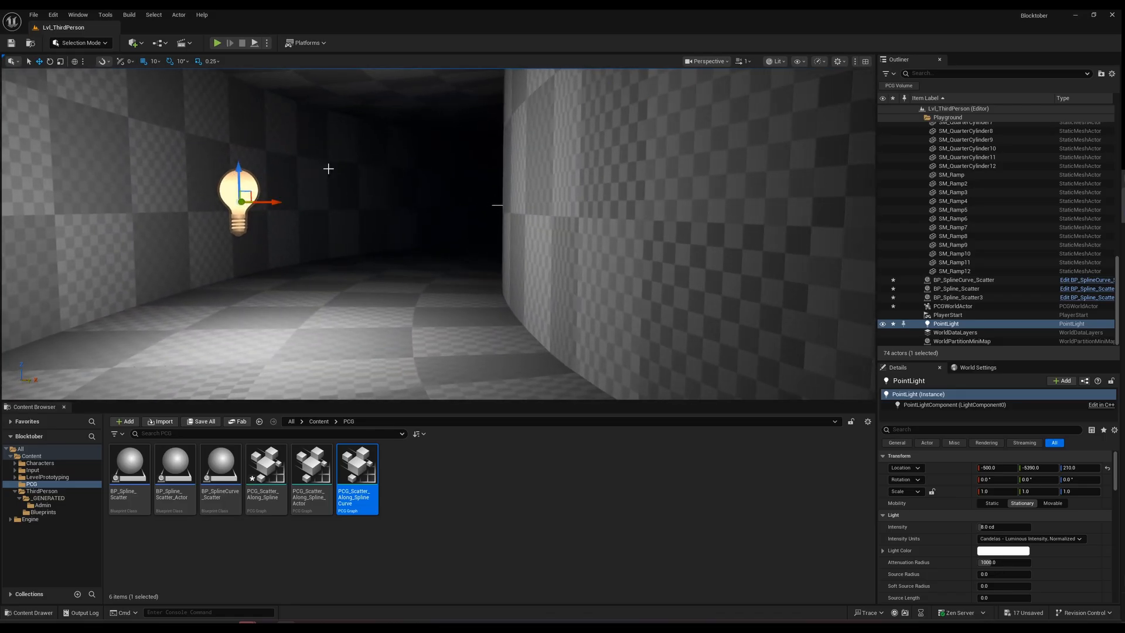
Duplicate the point light and place the copy farther along the curved tunnel at X -40, Y -5780, Z 210.
key(e)
right_drag(328, 169, 363, 223)
alt+drag(369, 286, 580, 147)
right_drag(580, 146, 429, 128)
key(s)
key(d)
Play-test the lit tunnel by running the character through the curved section and out of its end, and end the session.
key(alt+p)
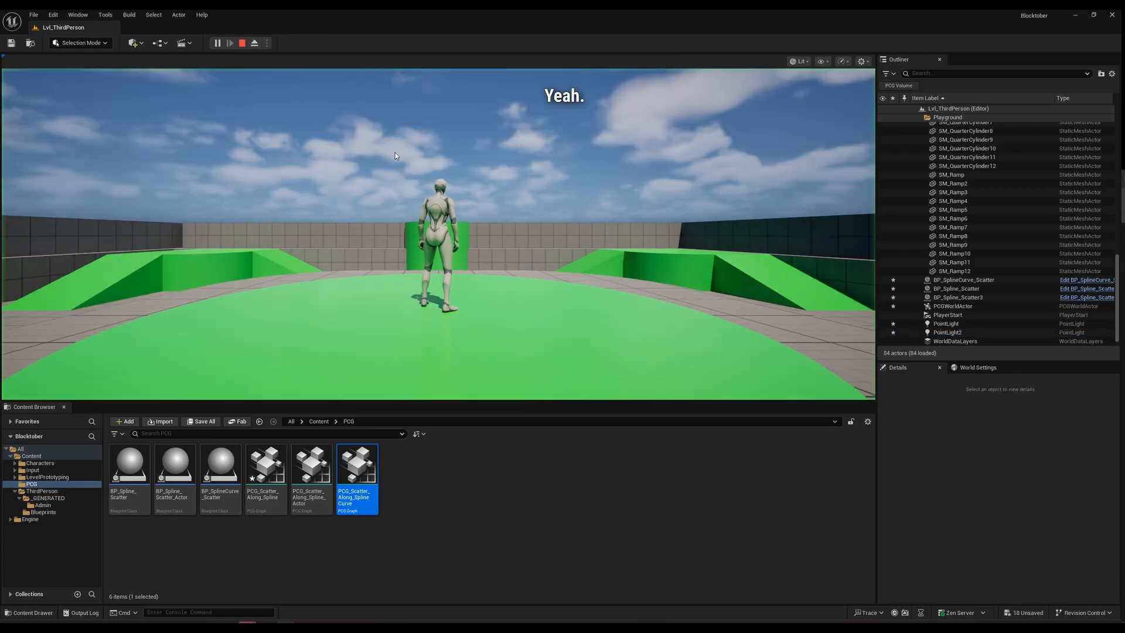
key(w)
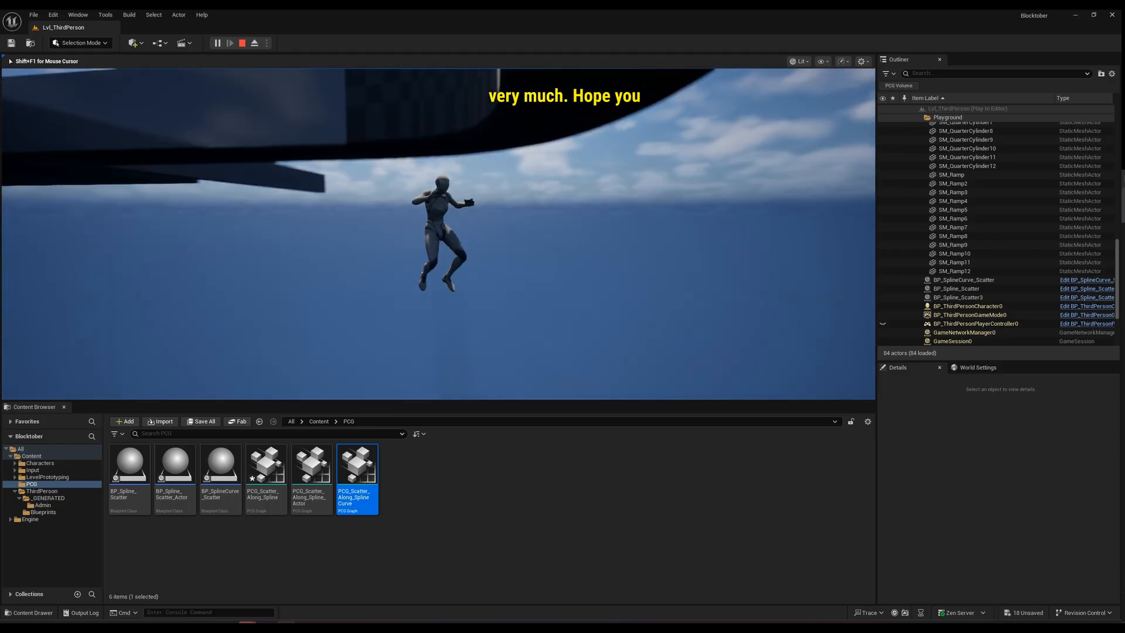
key(Escape)
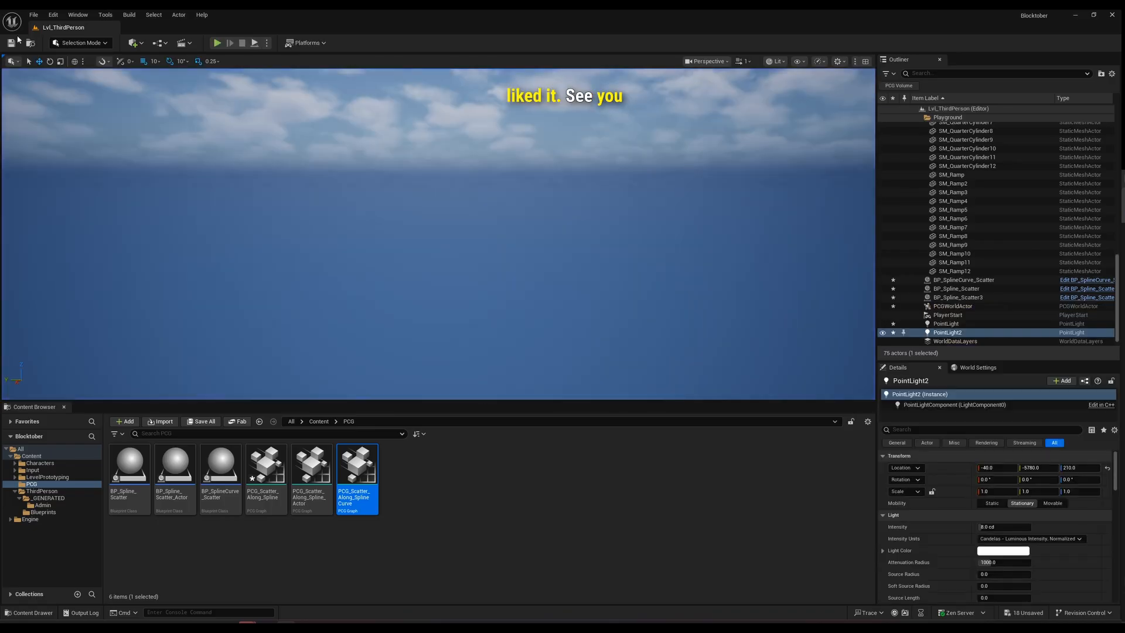